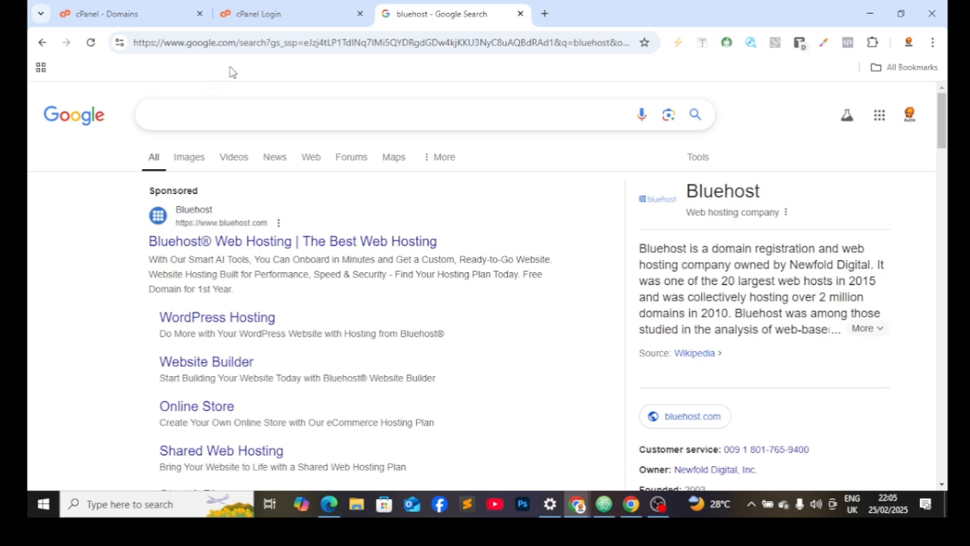
Step: Open store.austintech.ng in a new Chrome tab
{"action": "left_click", "coordinate": [544, 14]}
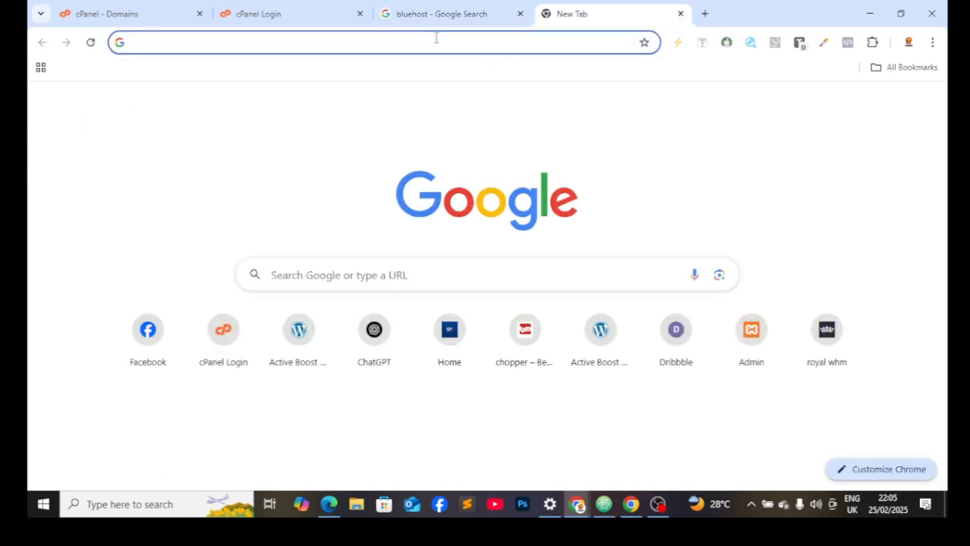
{"action": "left_click", "coordinate": [436, 38]}
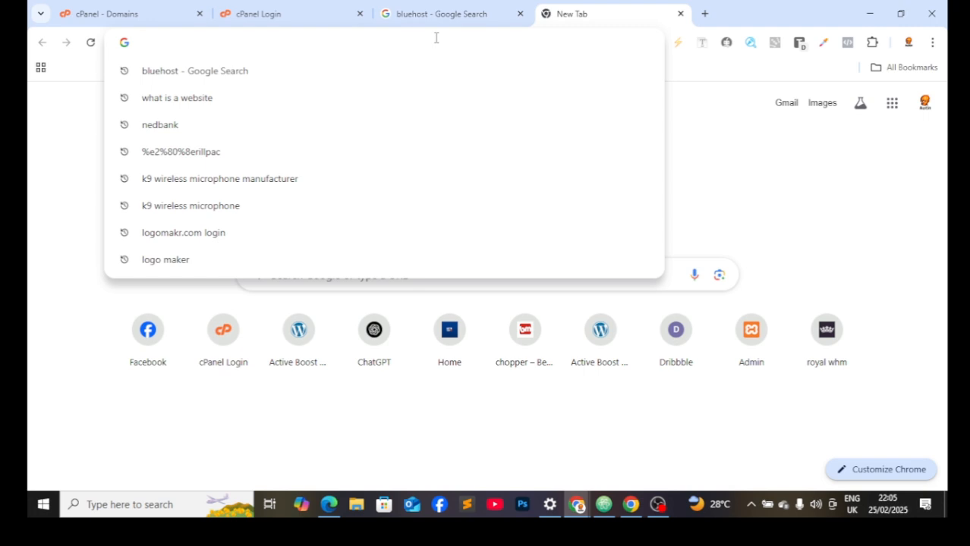
{"action": "type", "text": "st"}
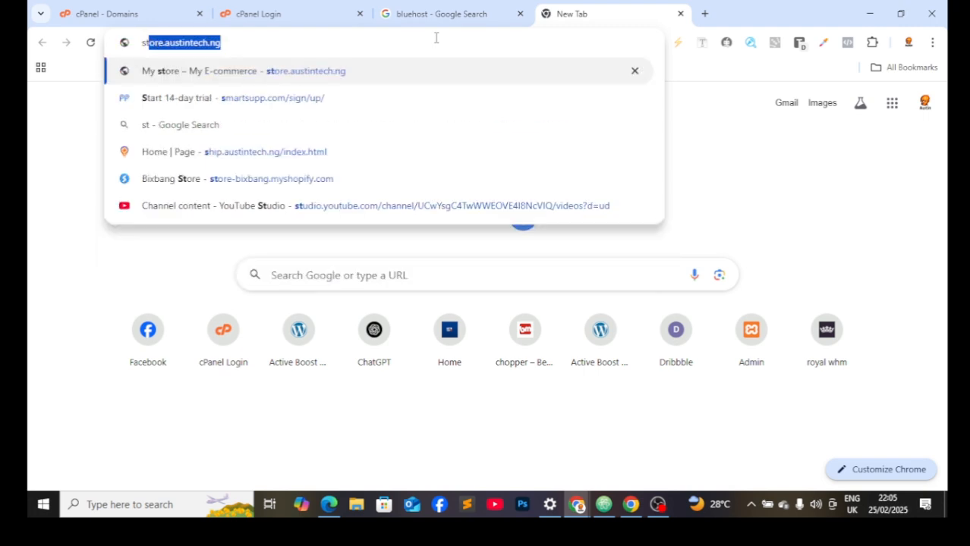
{"action": "key", "text": "Return"}
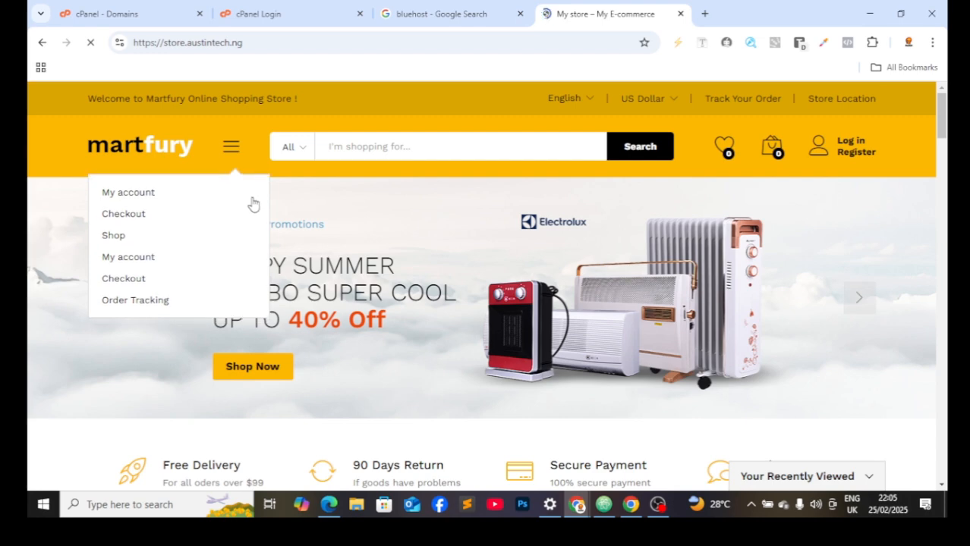
Step: Scroll through the store home page's deals, best sellers and top categories
{"action": "scroll", "coordinate": [182, 217], "scroll_direction": "down", "scroll_amount": 1}
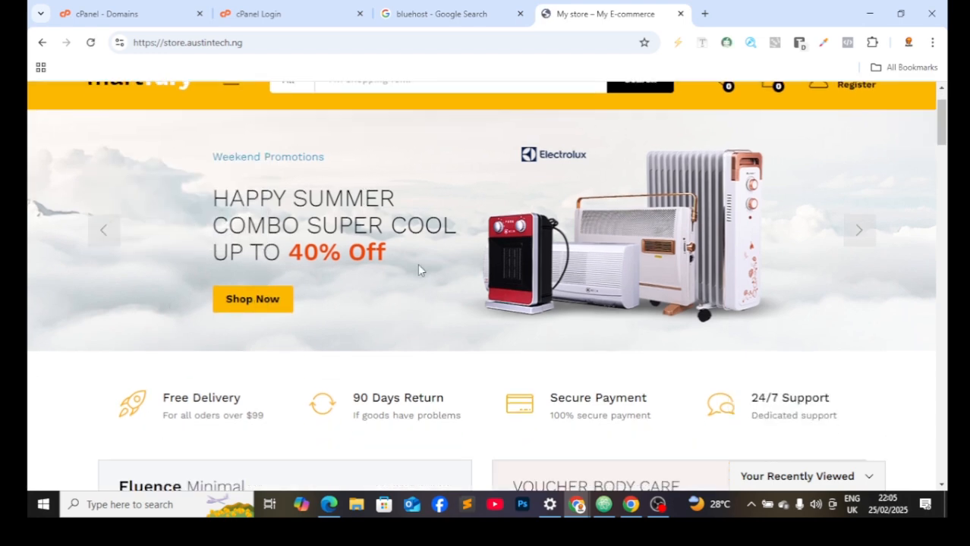
{"action": "scroll", "coordinate": [447, 281], "scroll_direction": "down", "scroll_amount": 3}
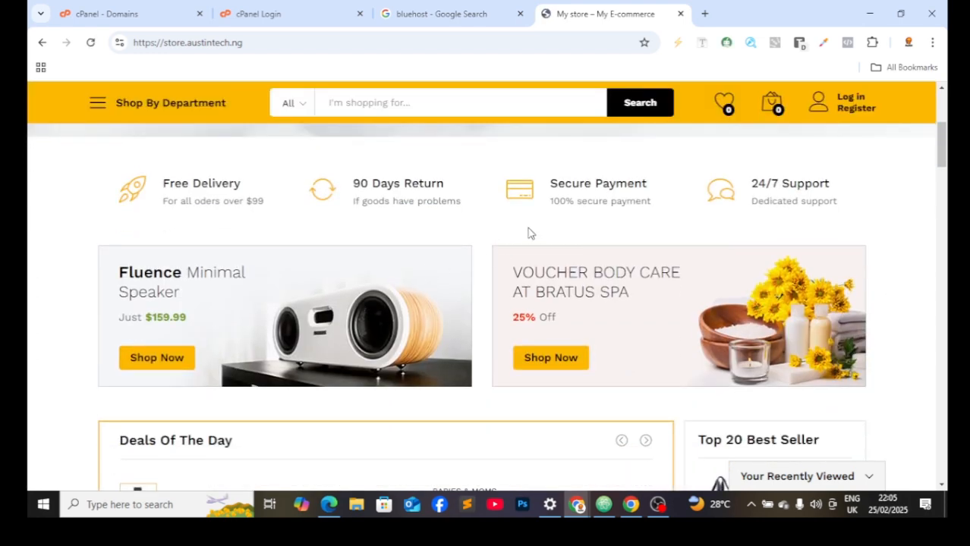
{"action": "scroll", "coordinate": [534, 239], "scroll_direction": "down", "scroll_amount": 4}
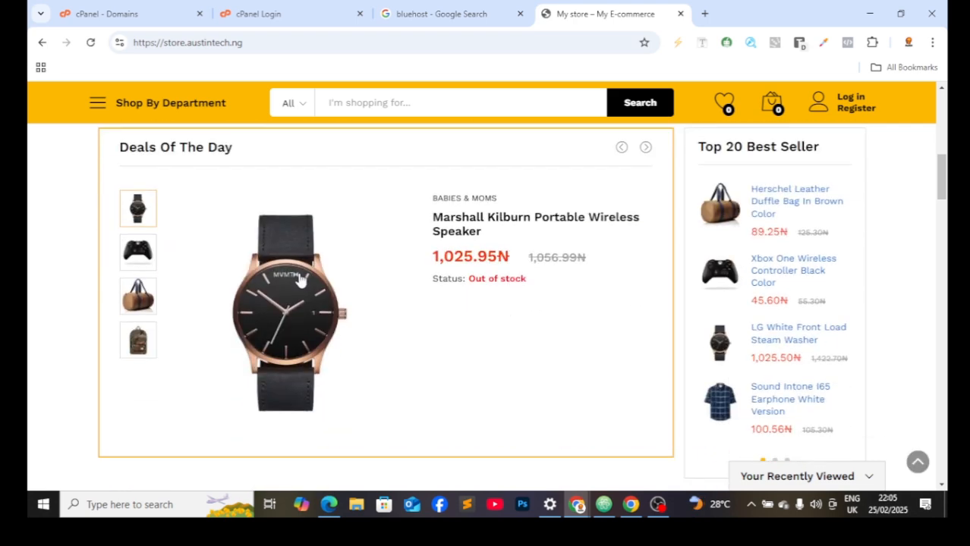
{"action": "scroll", "coordinate": [349, 302], "scroll_direction": "down", "scroll_amount": 4}
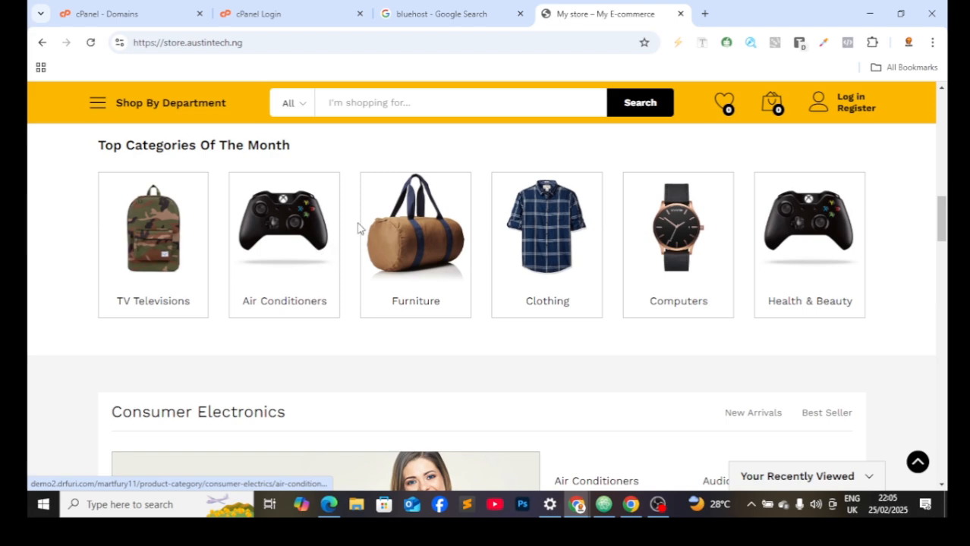
{"action": "scroll", "coordinate": [380, 253], "scroll_direction": "up", "scroll_amount": 5}
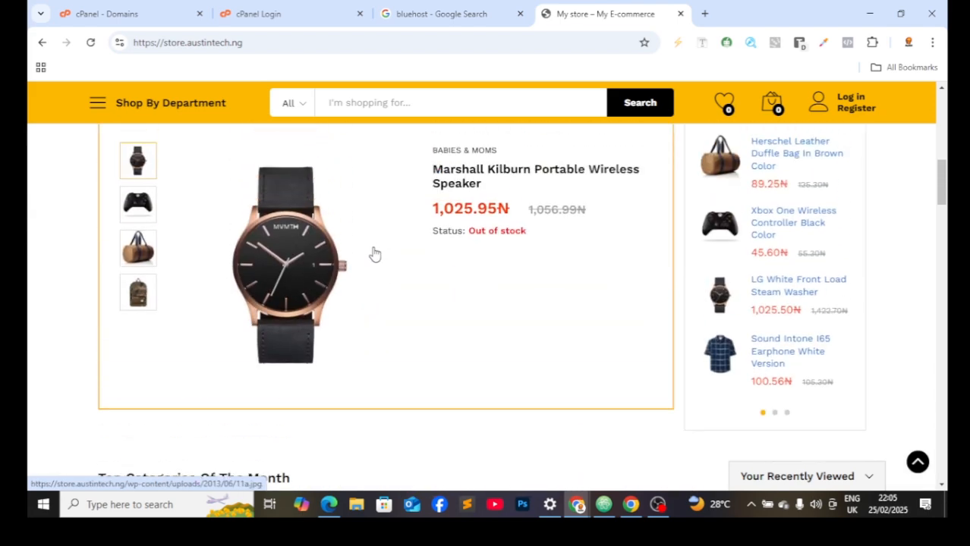
{"action": "scroll", "coordinate": [353, 269], "scroll_direction": "down", "scroll_amount": 3}
{"action": "scroll", "coordinate": [351, 275], "scroll_direction": "down", "scroll_amount": 4}
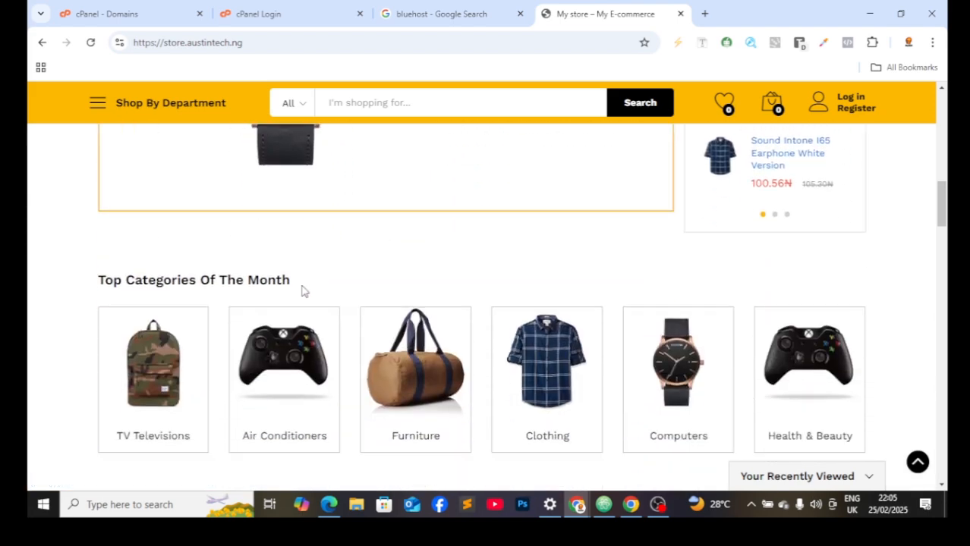
{"action": "scroll", "coordinate": [302, 167], "scroll_direction": "up", "scroll_amount": 5}
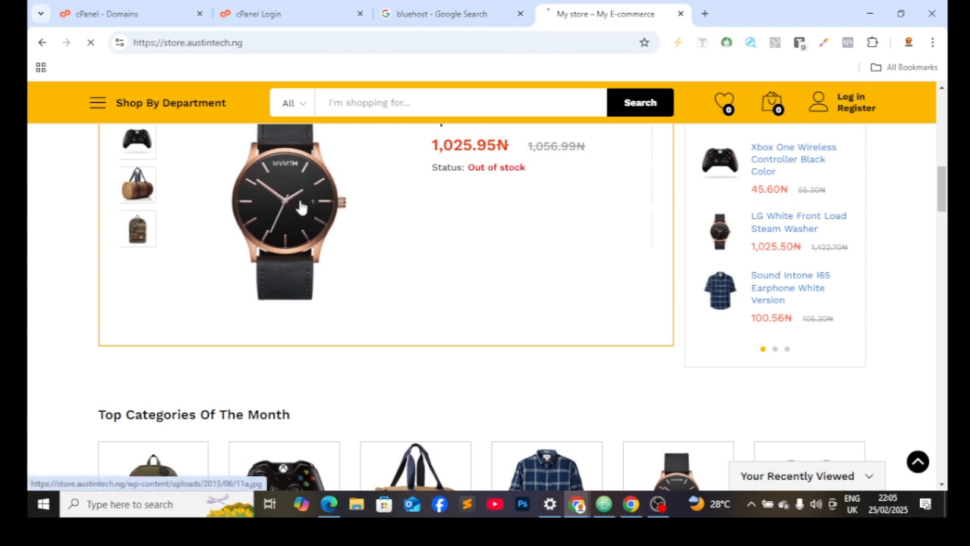
Step: View the Marshall Kilburn speaker deal, then go to the cart listing the iPhone 6s Plus at 1,250.60₦
{"action": "left_click", "coordinate": [533, 227]}
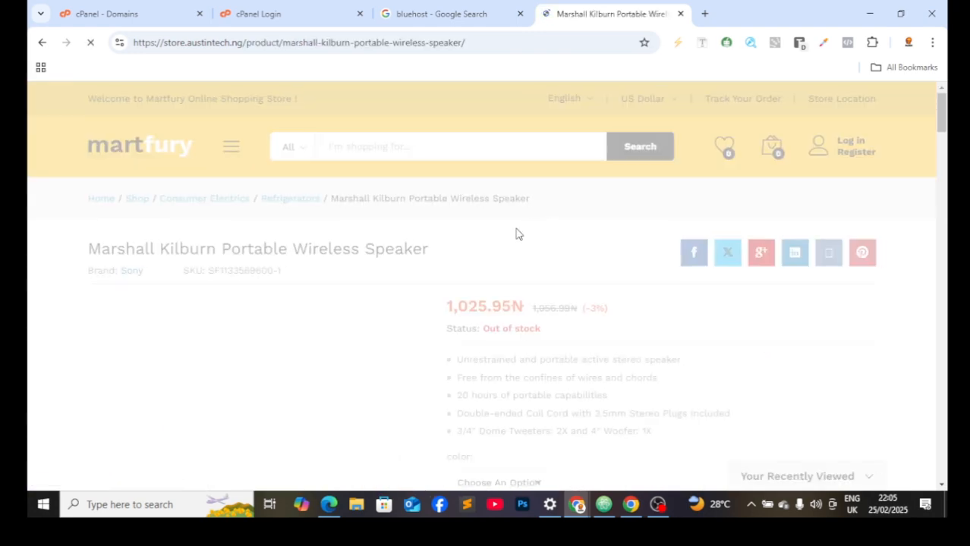
{"action": "scroll", "coordinate": [521, 240], "scroll_direction": "down", "scroll_amount": 1}
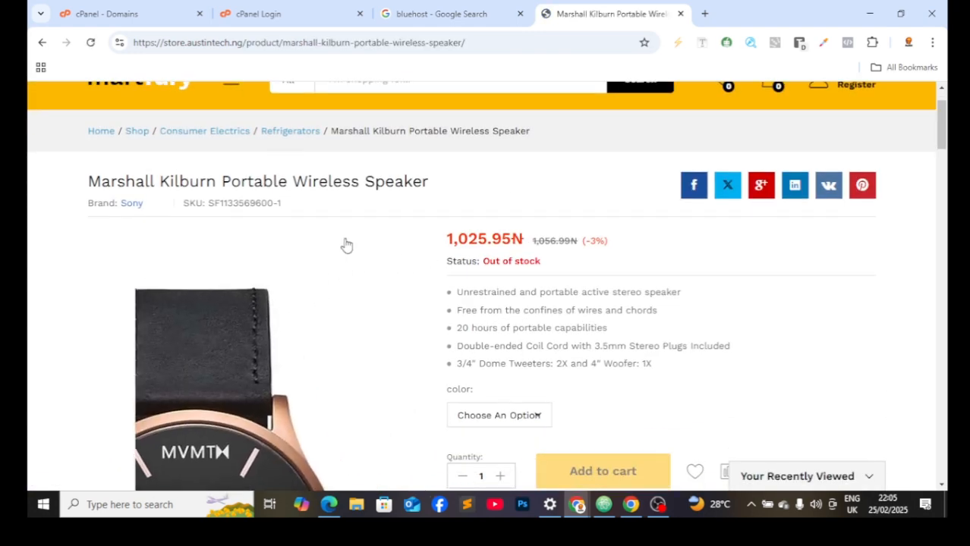
{"action": "scroll", "coordinate": [407, 271], "scroll_direction": "down", "scroll_amount": 6}
{"action": "scroll", "coordinate": [290, 321], "scroll_direction": "down", "scroll_amount": 1}
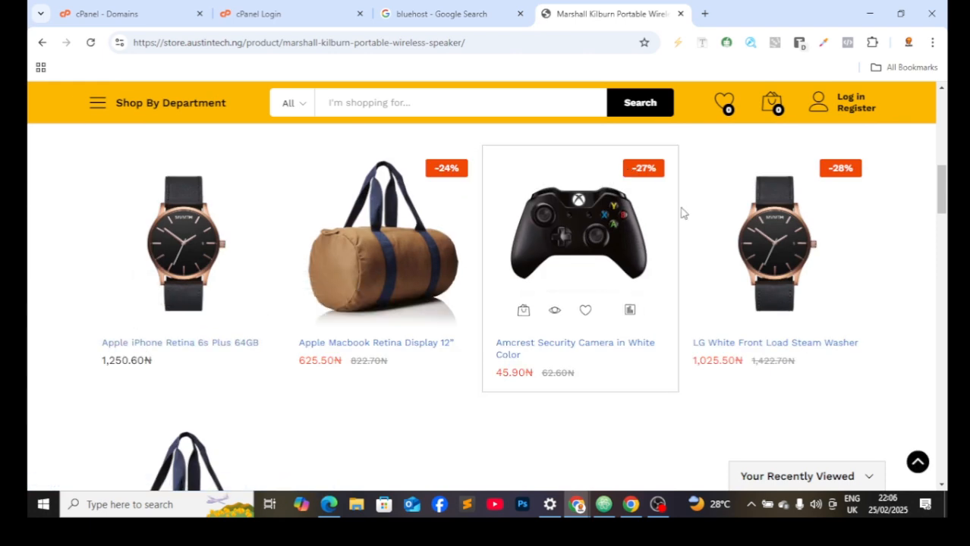
{"action": "left_click", "coordinate": [775, 111]}
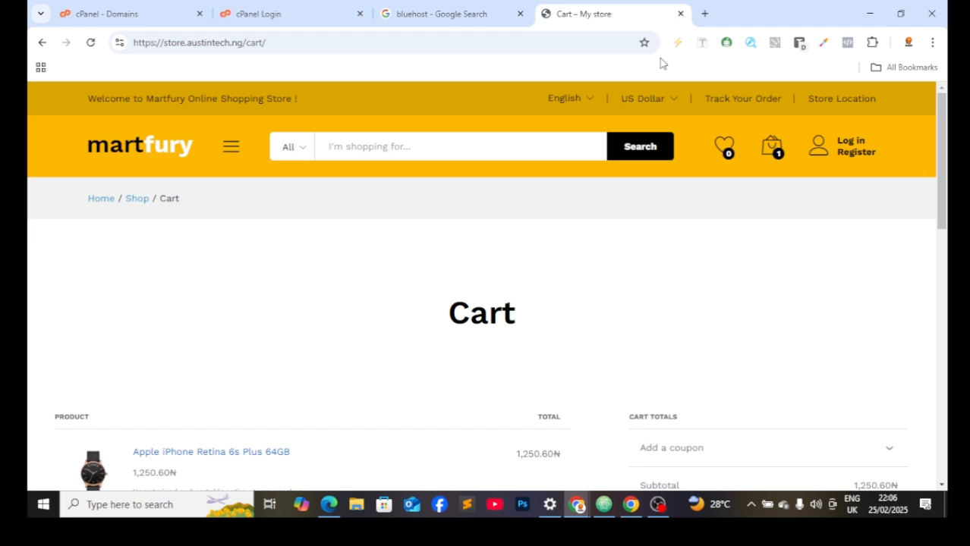
Step: Close the cart tab, load business.austintech.ng in a new tab, and start entering 'dango' in another
{"action": "left_click", "coordinate": [680, 13]}
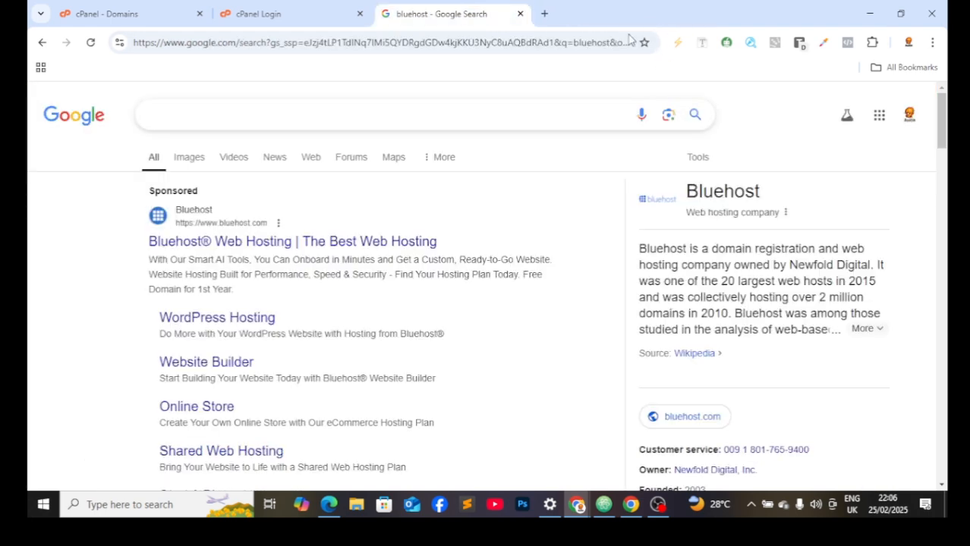
{"action": "left_click", "coordinate": [545, 14]}
{"action": "left_click", "coordinate": [475, 43]}
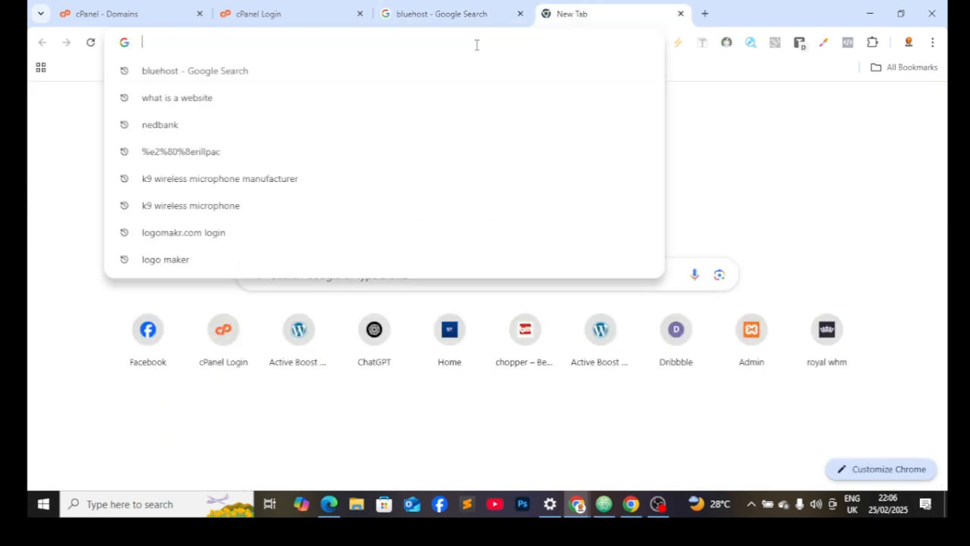
{"action": "type", "text": "bus"}
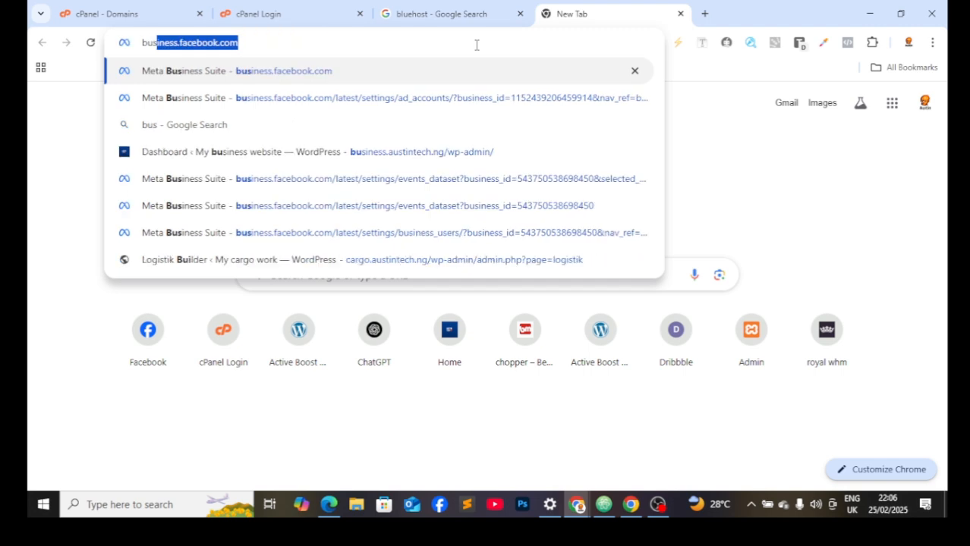
{"action": "type", "text": "iness"}
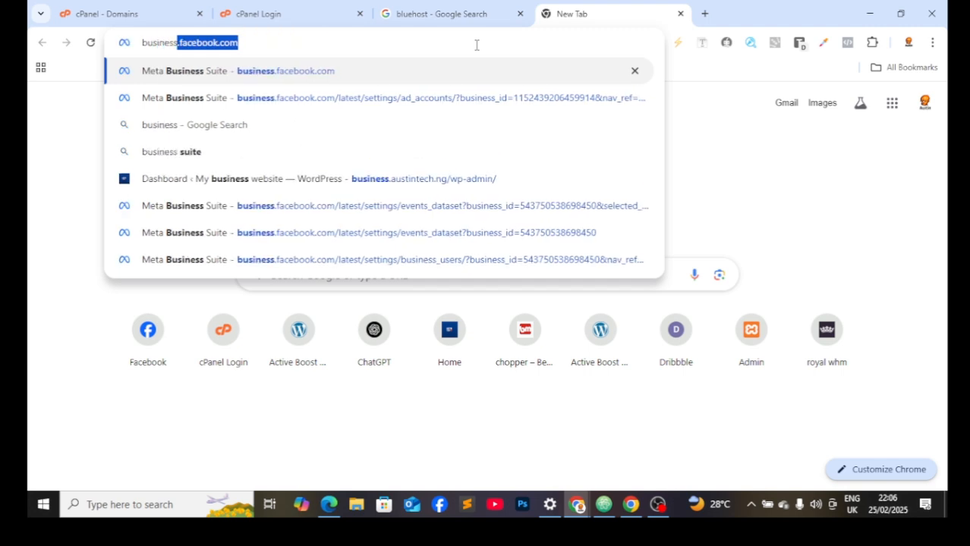
{"action": "type", "text": ".au"}
{"action": "key", "text": "Return"}
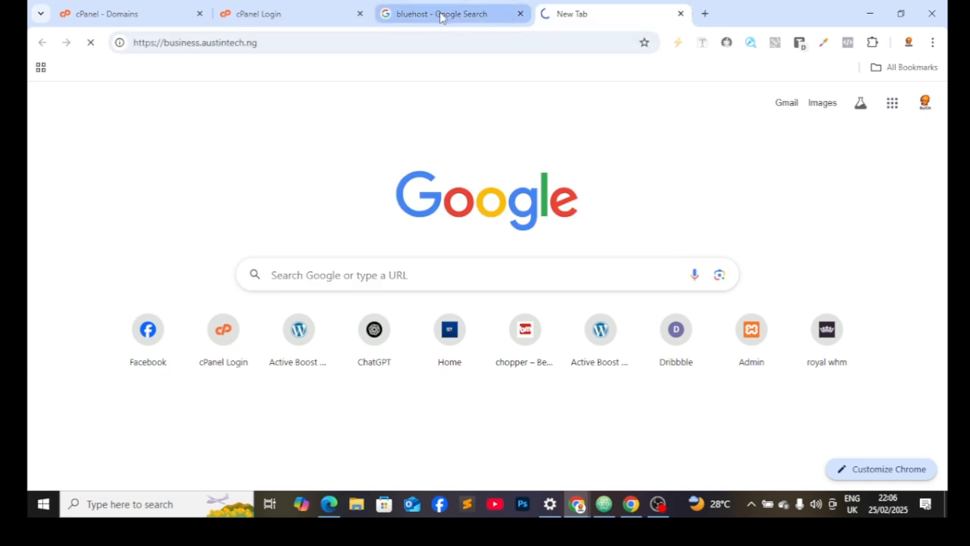
{"action": "left_click", "coordinate": [704, 13]}
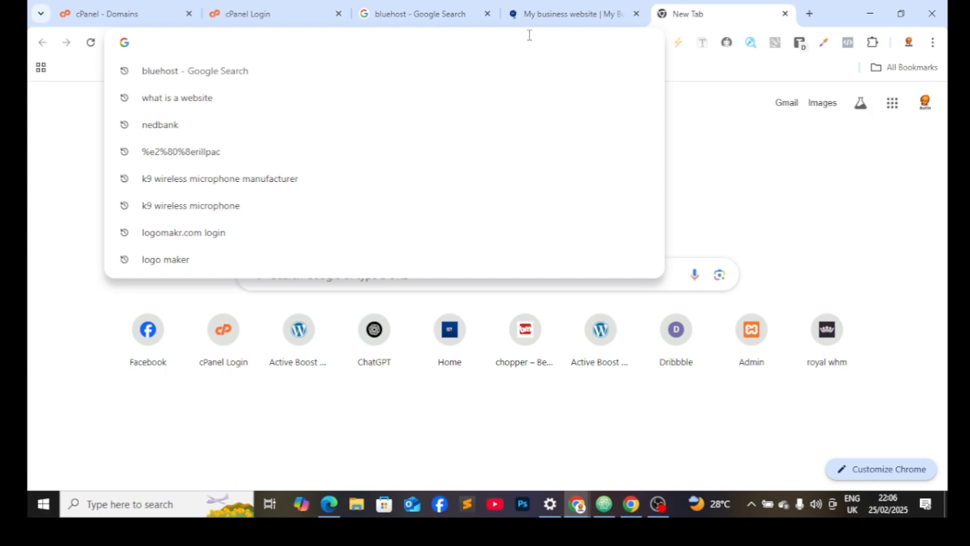
{"action": "type", "text": "dango"}
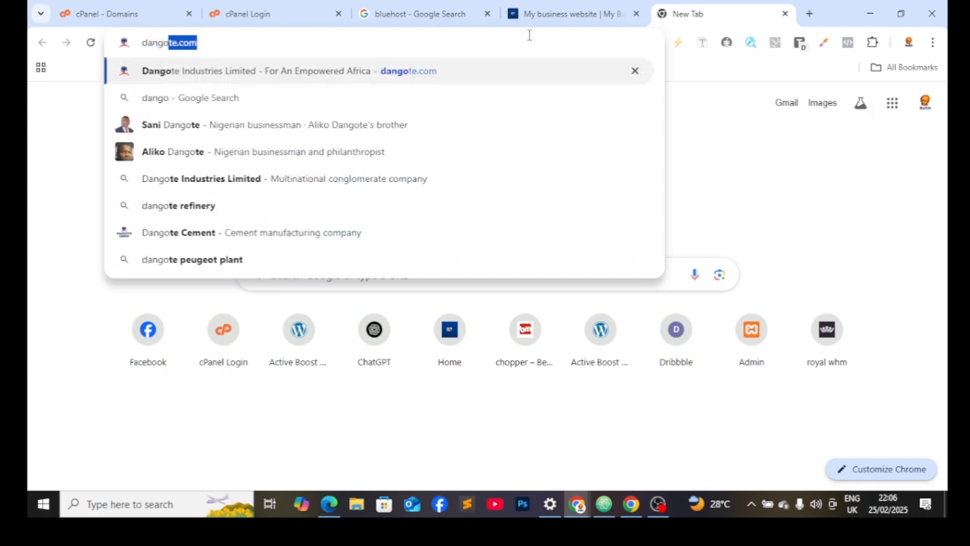
Step: Load dangote.com and scroll through its page
{"action": "key", "text": "Return"}
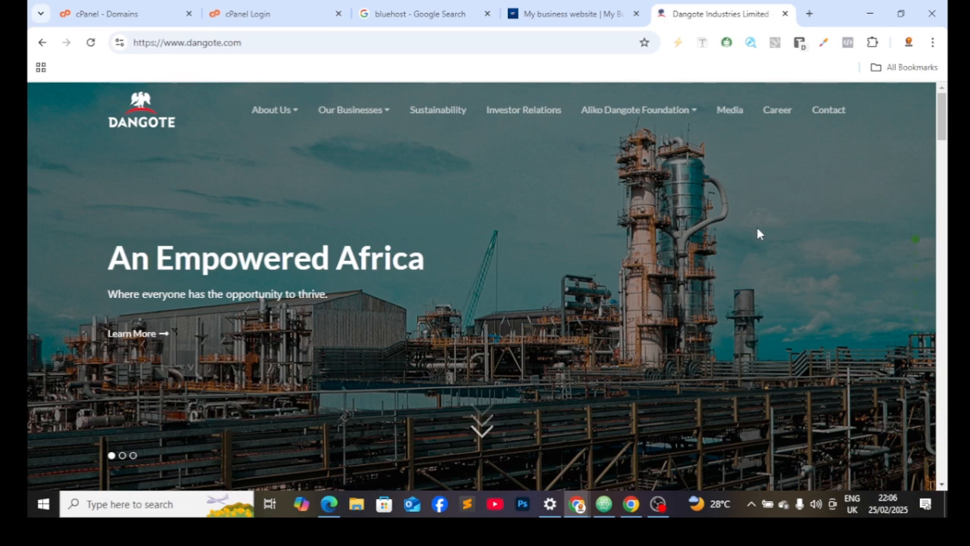
{"action": "scroll", "coordinate": [425, 403], "scroll_direction": "down", "scroll_amount": 5}
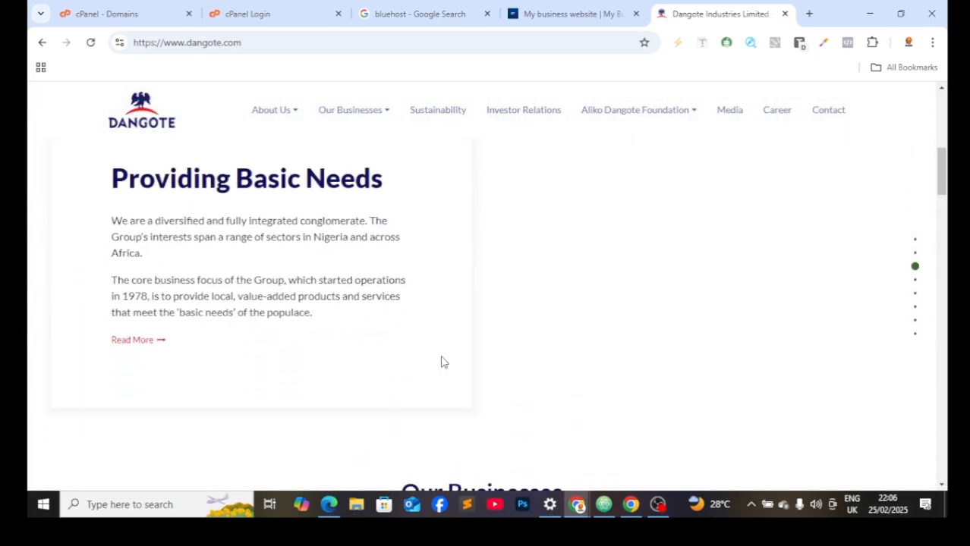
{"action": "scroll", "coordinate": [444, 362], "scroll_direction": "down", "scroll_amount": 10}
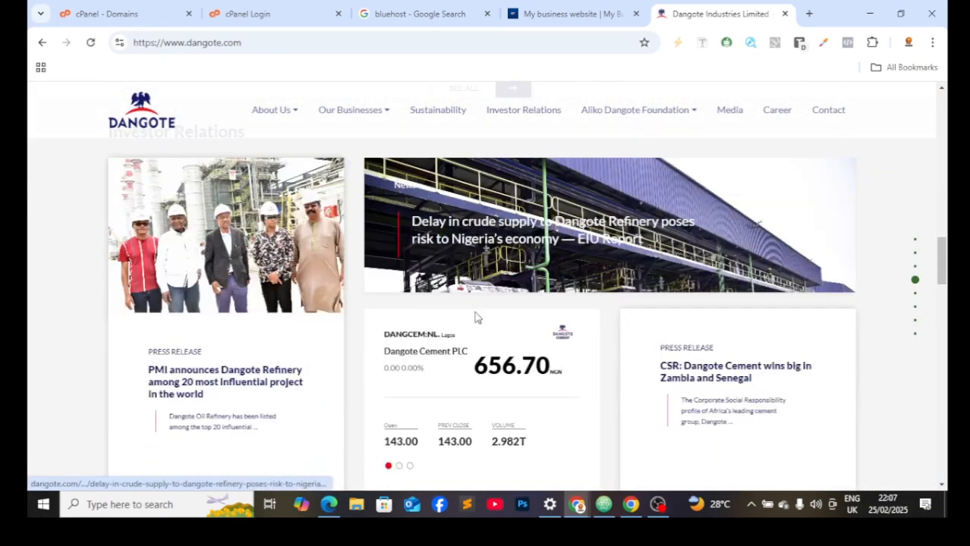
{"action": "scroll", "coordinate": [475, 317], "scroll_direction": "down", "scroll_amount": 1}
{"action": "scroll", "coordinate": [476, 314], "scroll_direction": "up", "scroll_amount": 3}
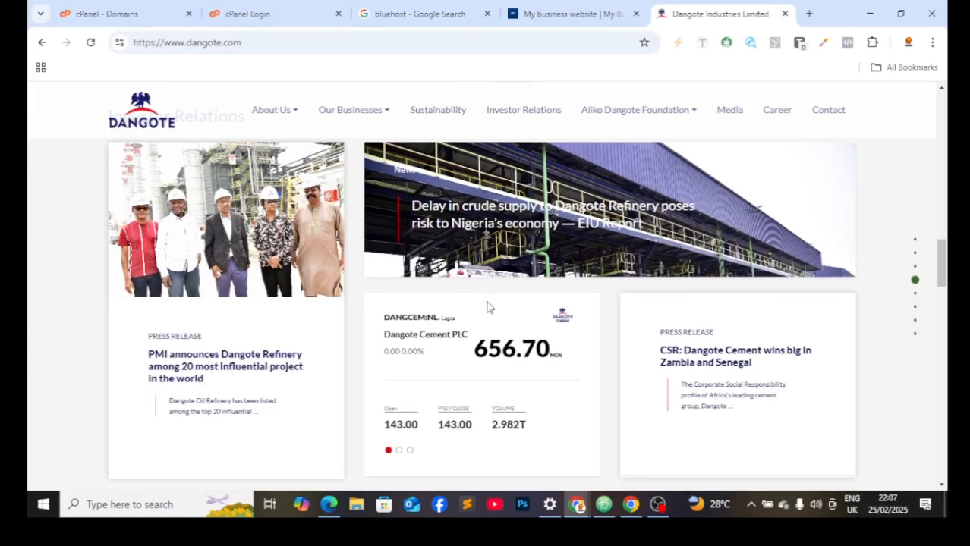
{"action": "scroll", "coordinate": [493, 307], "scroll_direction": "down", "scroll_amount": 5}
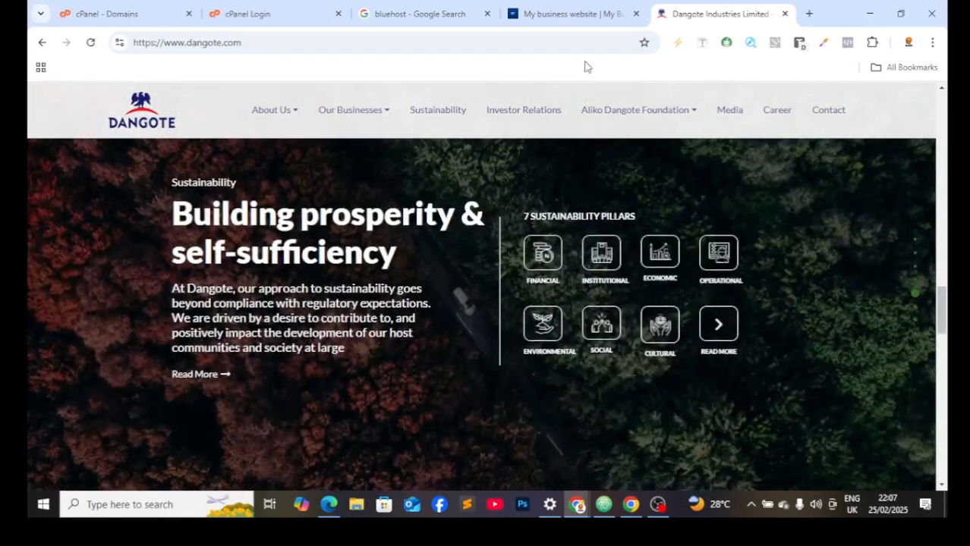
Step: Look over the business.austintech.ng site again, then close its tab
{"action": "left_click", "coordinate": [553, 7]}
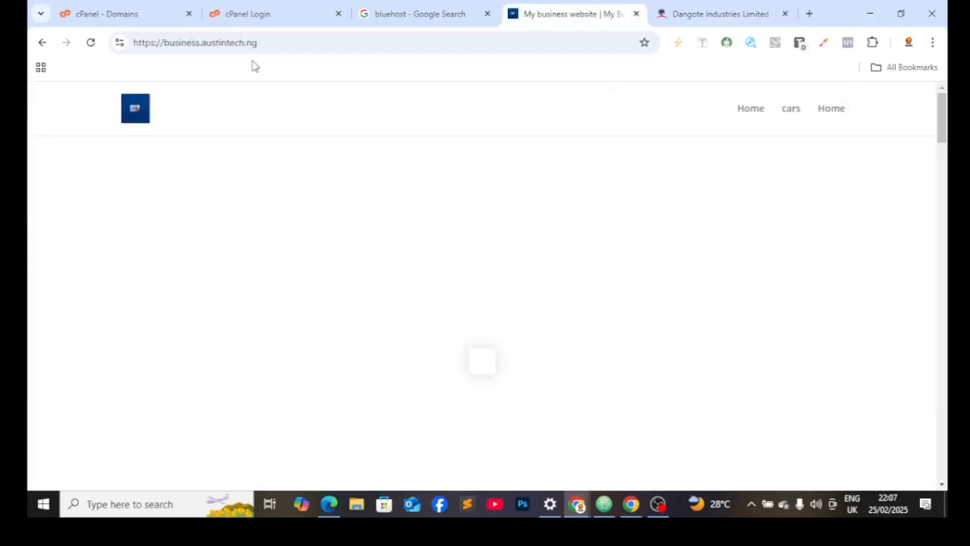
{"action": "scroll", "coordinate": [541, 310], "scroll_direction": "down", "scroll_amount": 6}
{"action": "scroll", "coordinate": [551, 304], "scroll_direction": "down", "scroll_amount": 3}
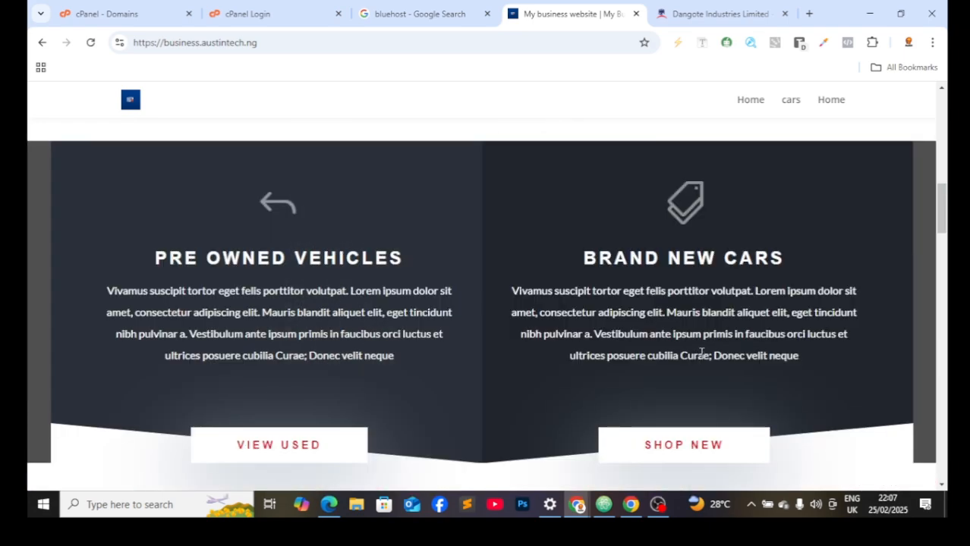
{"action": "scroll", "coordinate": [667, 353], "scroll_direction": "down", "scroll_amount": 6}
{"action": "scroll", "coordinate": [667, 354], "scroll_direction": "up", "scroll_amount": 4}
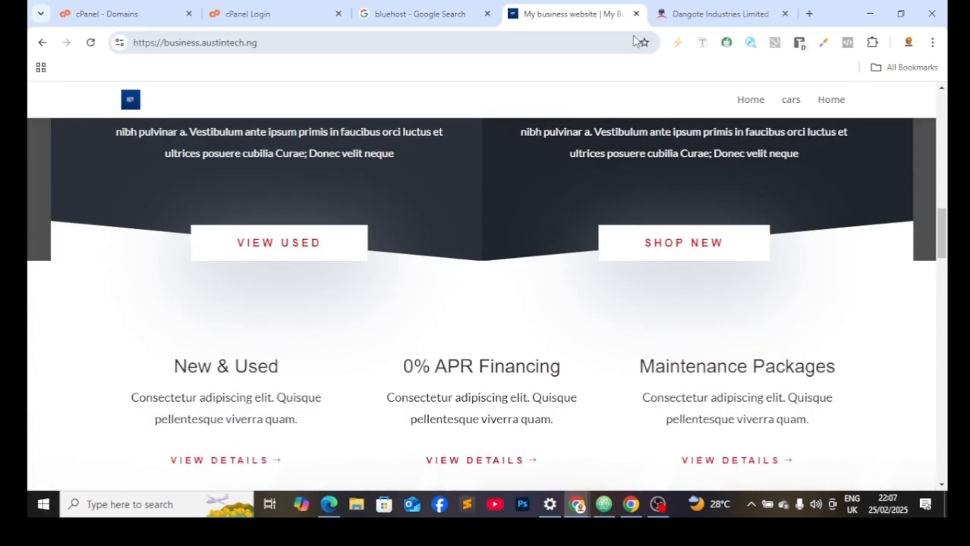
{"action": "scroll", "coordinate": [515, 396], "scroll_direction": "up", "scroll_amount": 4}
{"action": "scroll", "coordinate": [507, 342], "scroll_direction": "up", "scroll_amount": 4}
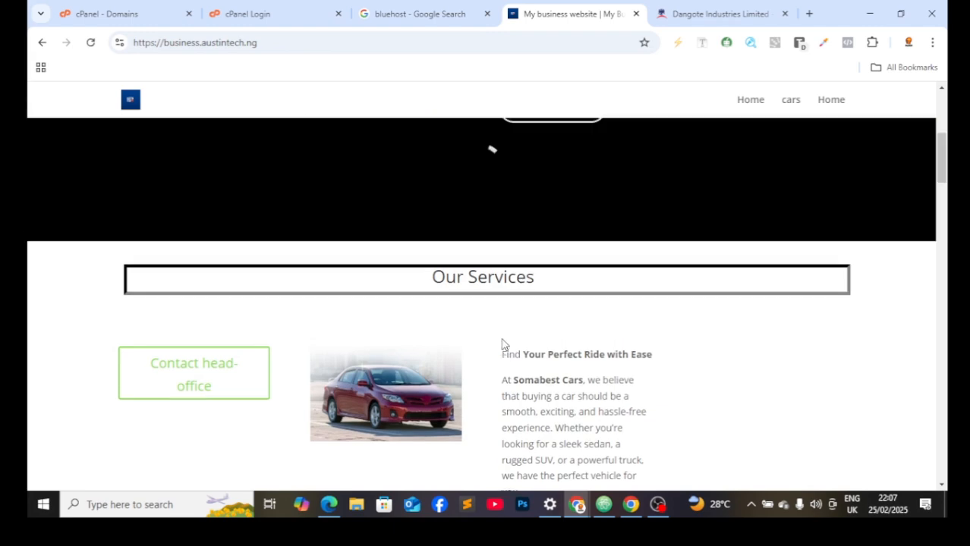
{"action": "scroll", "coordinate": [501, 345], "scroll_direction": "up", "scroll_amount": 5}
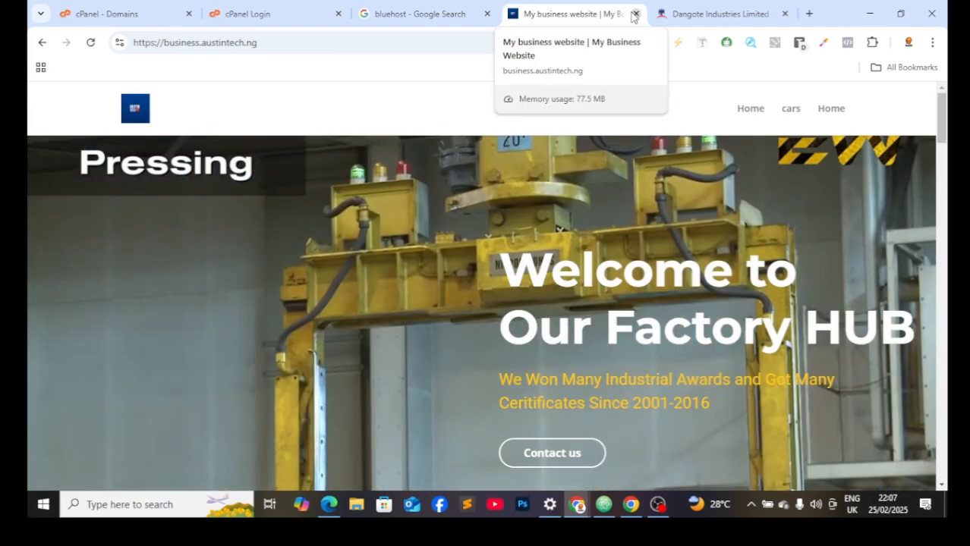
{"action": "left_click", "coordinate": [636, 13]}
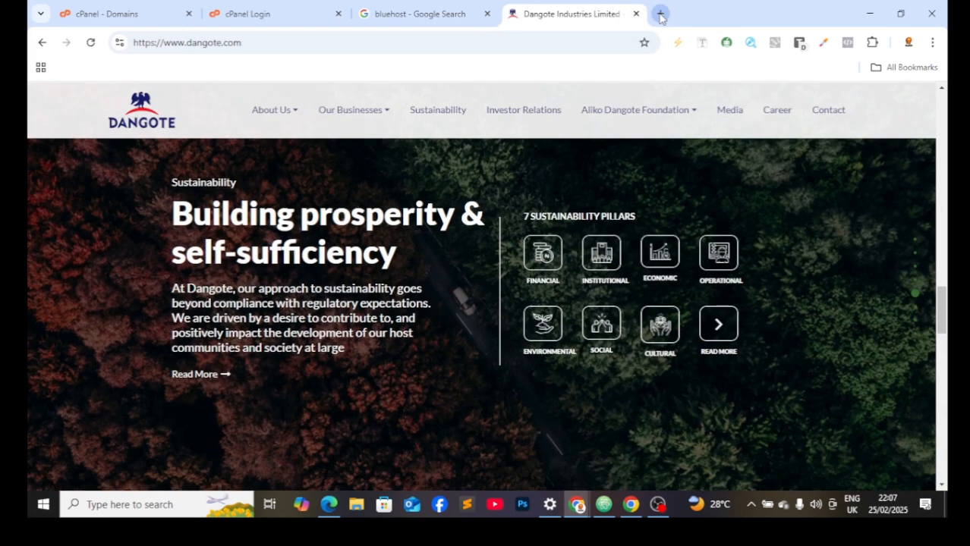
{"action": "left_click", "coordinate": [659, 15]}
{"action": "type", "text": "rea"}
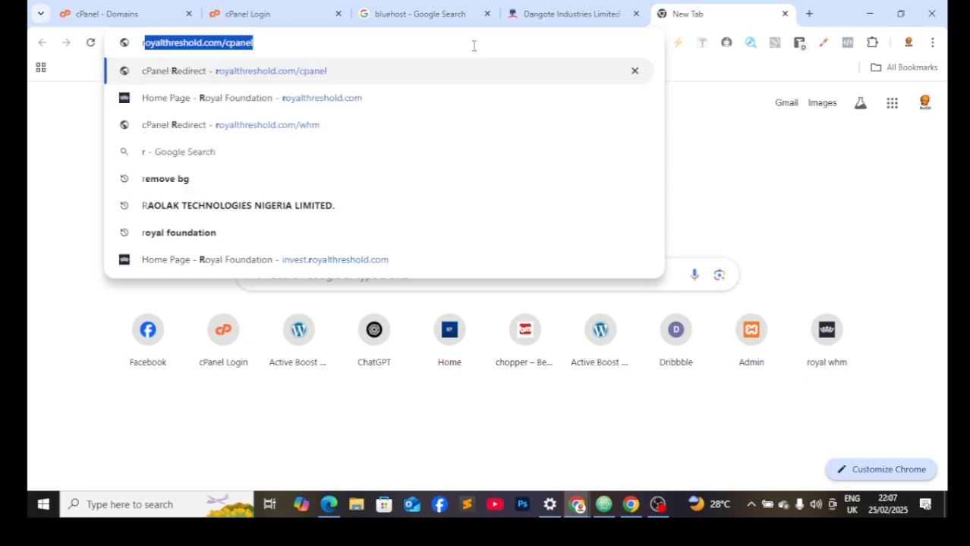
{"action": "key", "text": "BackSpace"}
{"action": "key", "text": "BackSpace"}
{"action": "key", "text": "BackSpace"}
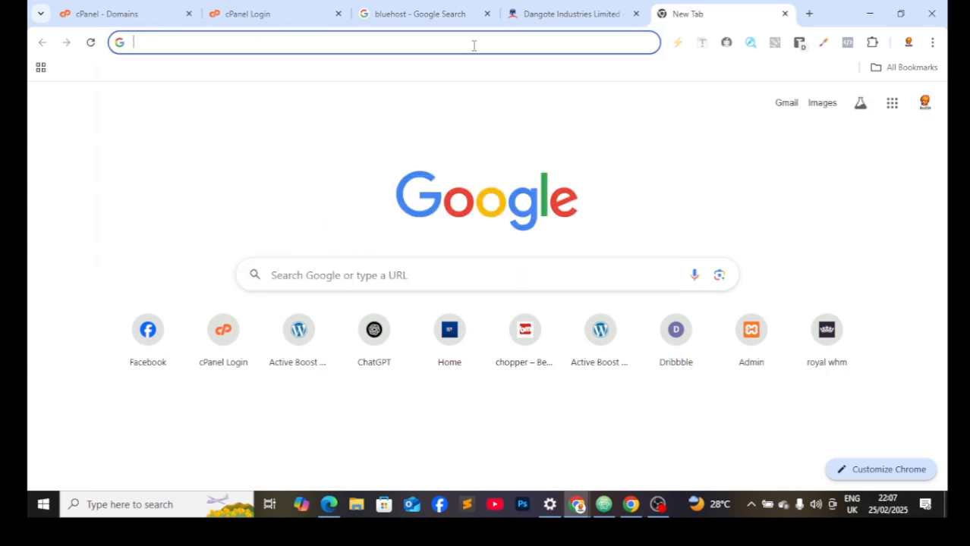
{"action": "type", "text": "esta"}
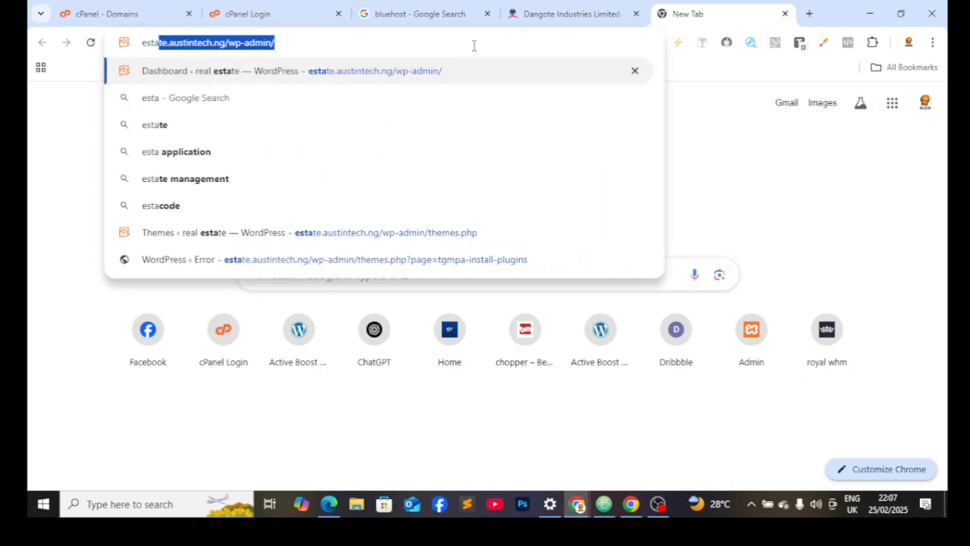
{"action": "key", "text": "Return"}
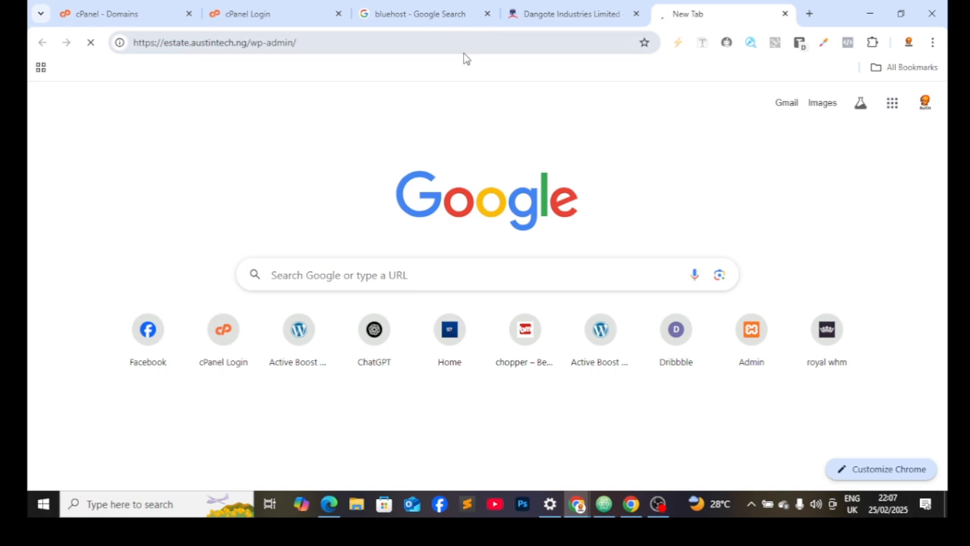
{"action": "left_click", "coordinate": [428, 43]}
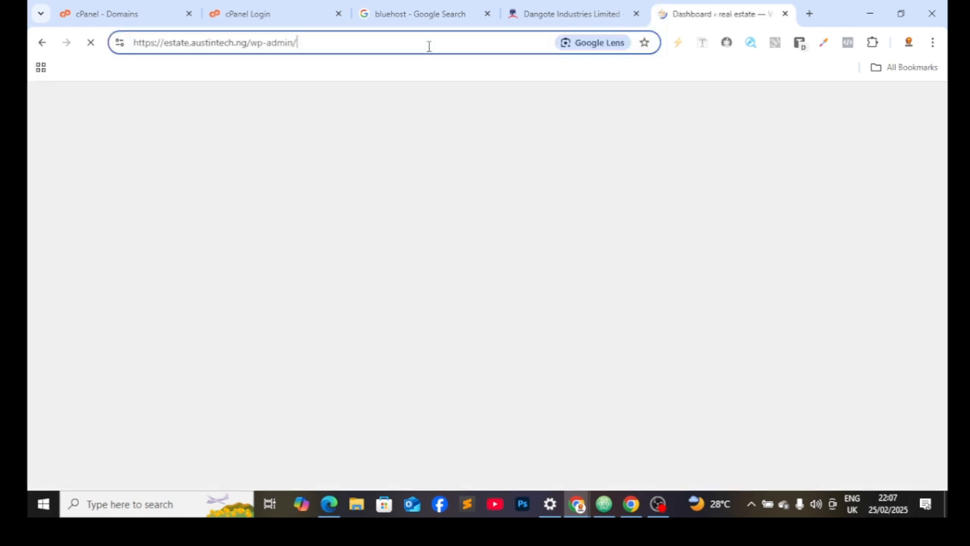
{"action": "key", "text": "BackSpace"}
{"action": "key", "text": "BackSpace"}
{"action": "key", "text": "BackSpace"}
{"action": "key", "text": "BackSpace"}
{"action": "key", "text": "BackSpace"}
{"action": "key", "text": "BackSpace"}
{"action": "key", "text": "BackSpace"}
{"action": "key", "text": "BackSpace"}
{"action": "key", "text": "BackSpace"}
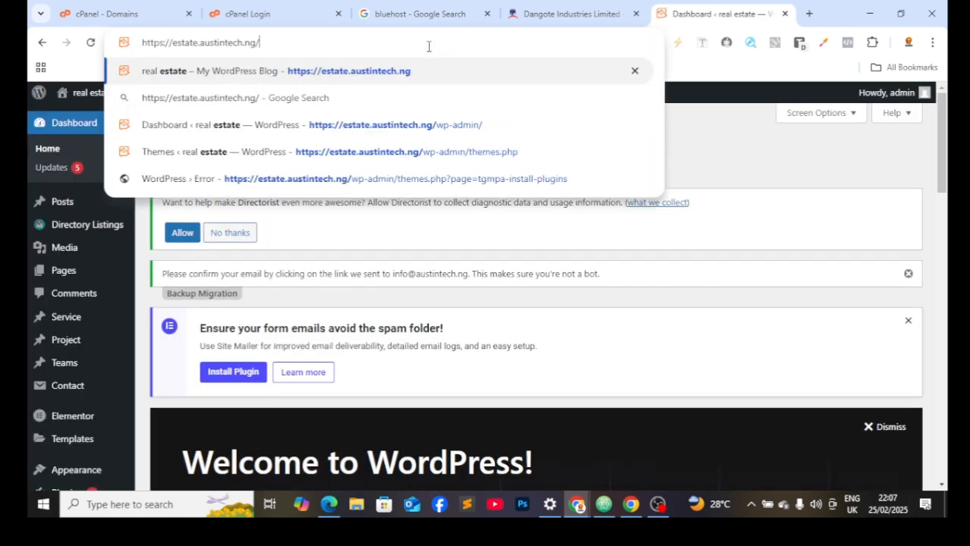
{"action": "left_click", "coordinate": [426, 70]}
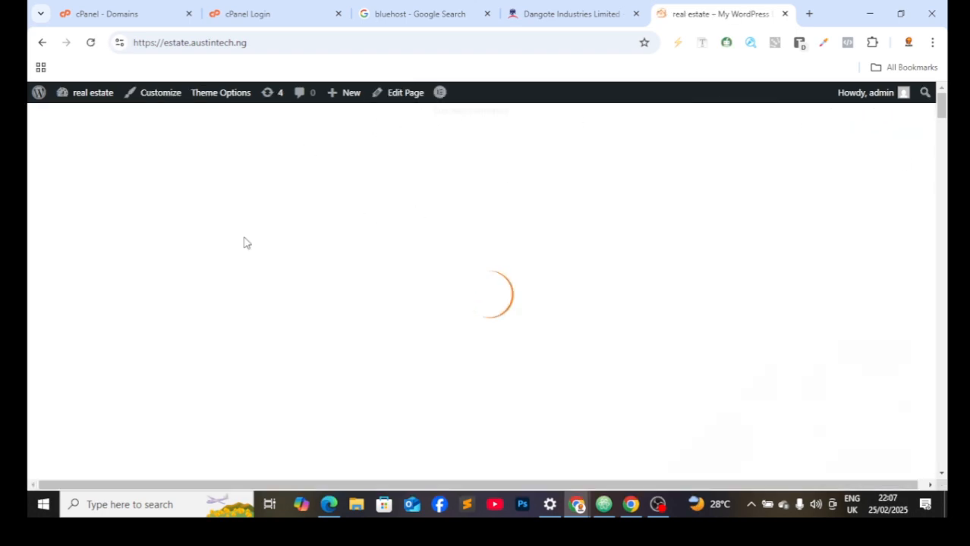
{"action": "scroll", "coordinate": [274, 249], "scroll_direction": "down", "scroll_amount": 5}
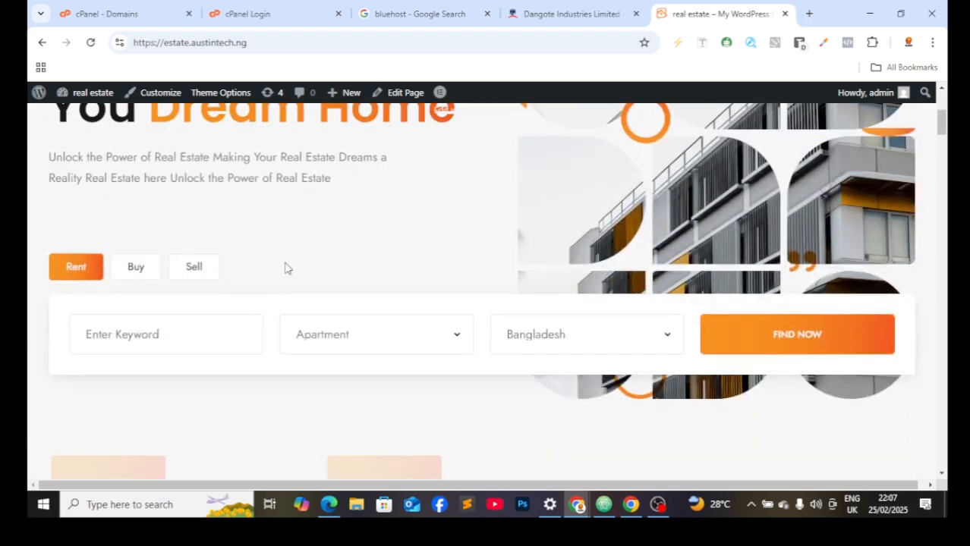
{"action": "scroll", "coordinate": [273, 287], "scroll_direction": "down", "scroll_amount": 6}
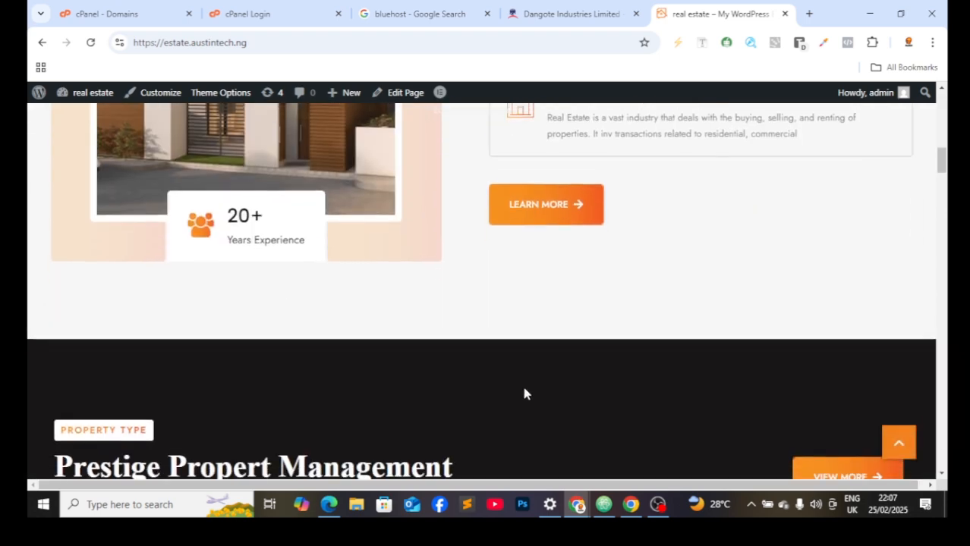
{"action": "scroll", "coordinate": [523, 389], "scroll_direction": "down", "scroll_amount": 2}
{"action": "scroll", "coordinate": [542, 363], "scroll_direction": "down", "scroll_amount": 10}
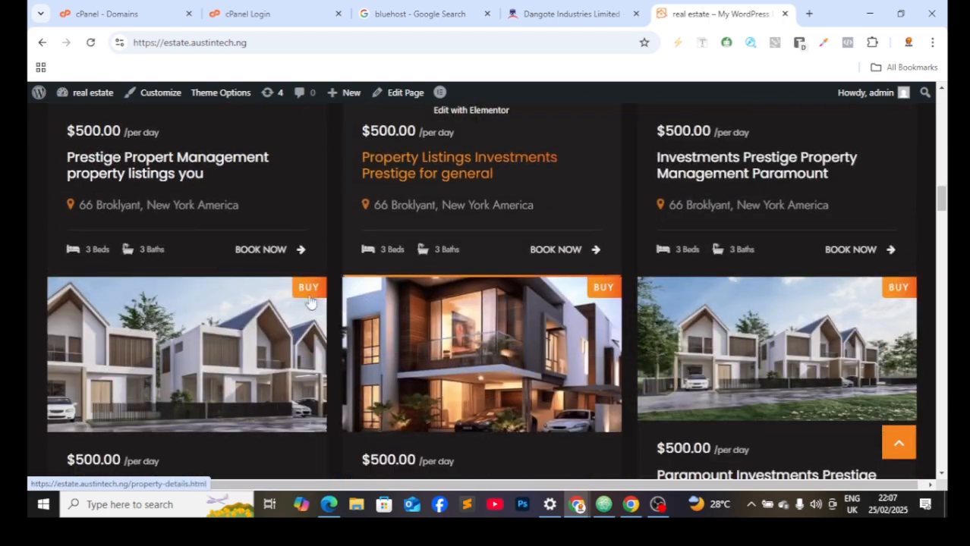
{"action": "scroll", "coordinate": [319, 292], "scroll_direction": "down", "scroll_amount": 2}
{"action": "scroll", "coordinate": [304, 292], "scroll_direction": "up", "scroll_amount": 3}
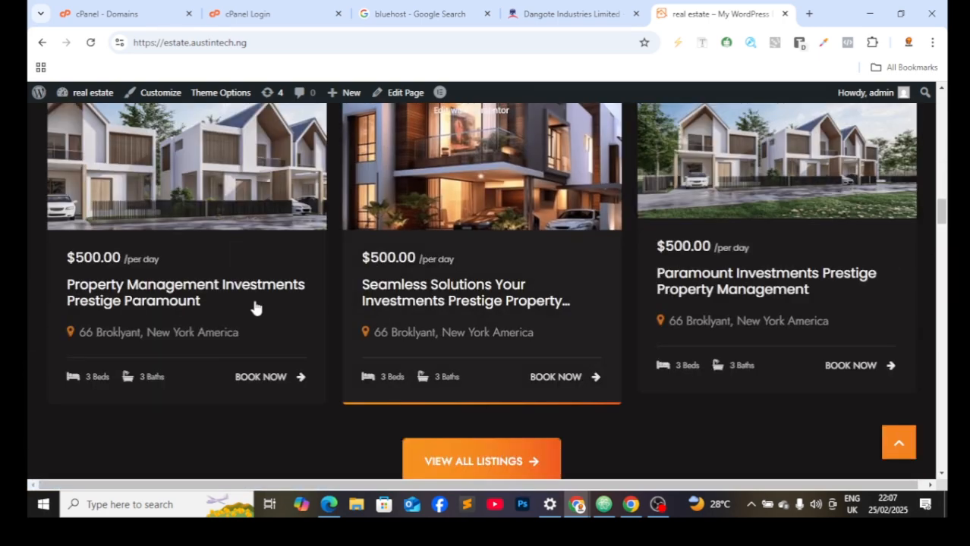
{"action": "scroll", "coordinate": [602, 305], "scroll_direction": "up", "scroll_amount": 8}
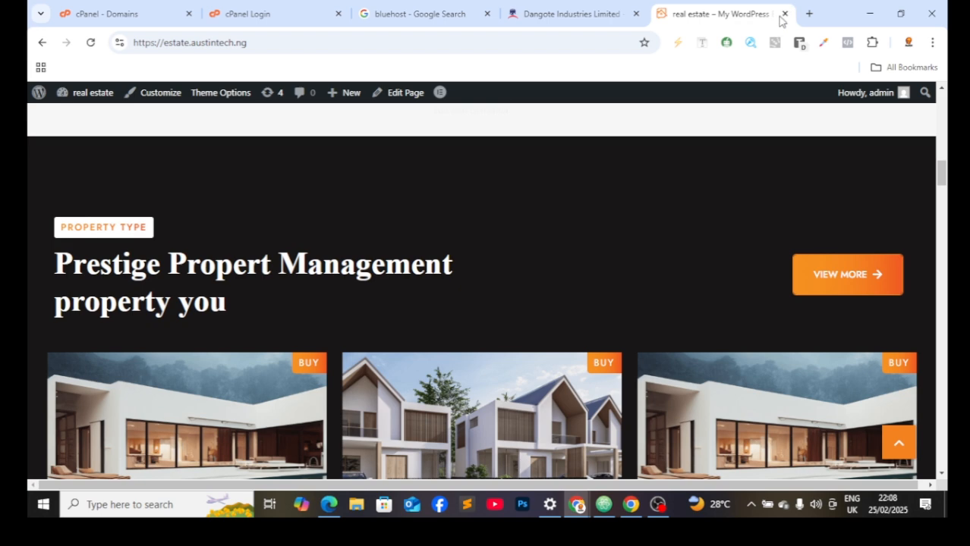
{"action": "left_click", "coordinate": [783, 14]}
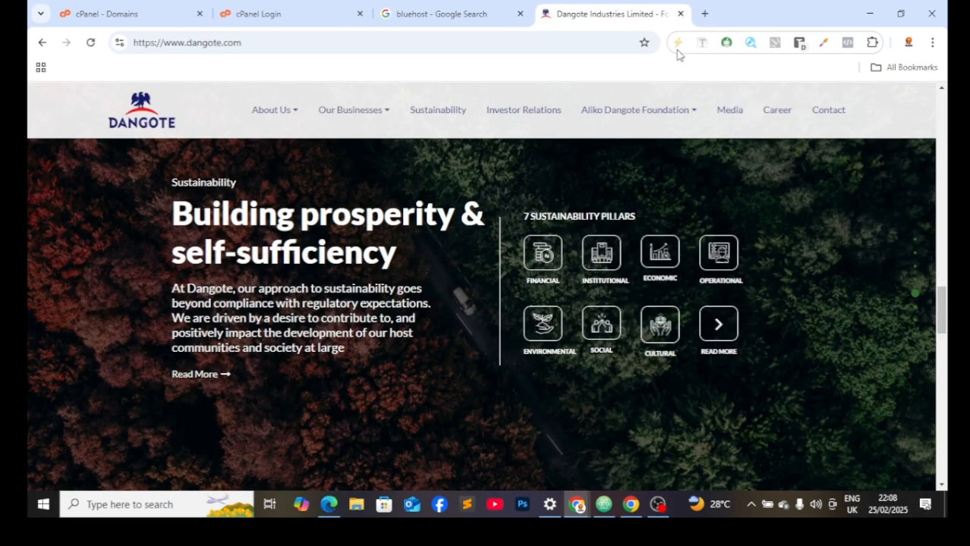
{"action": "left_click", "coordinate": [705, 13]}
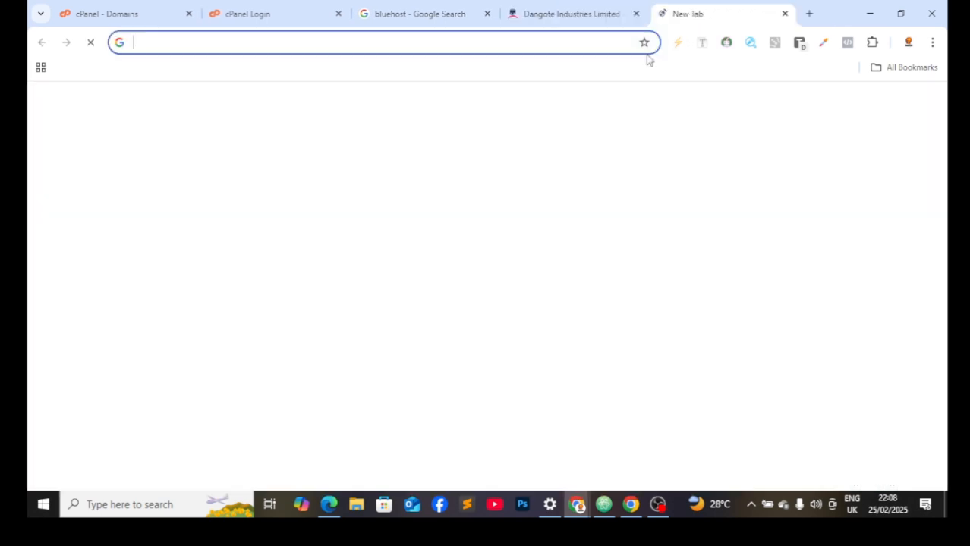
{"action": "left_click", "coordinate": [594, 49]}
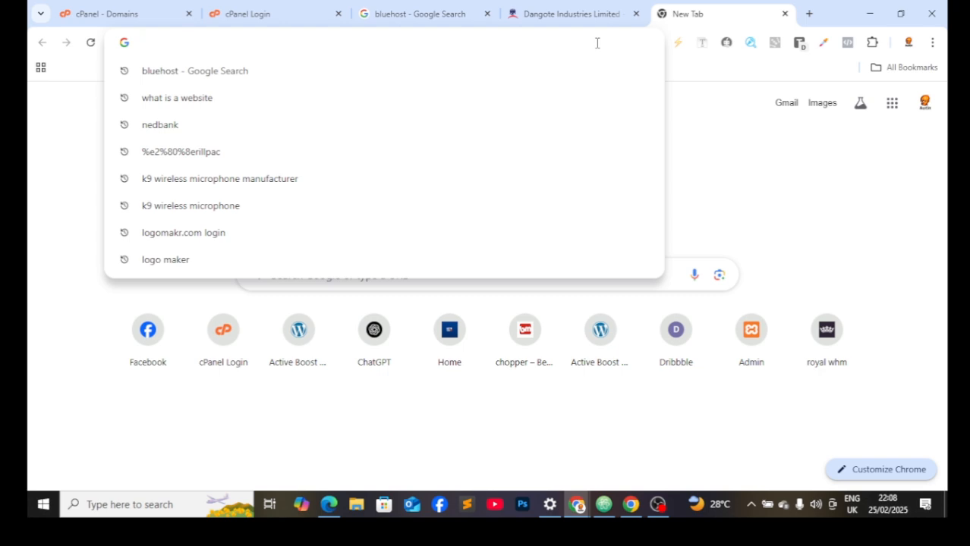
{"action": "type", "text": "bl"}
{"action": "key", "text": "Return"}
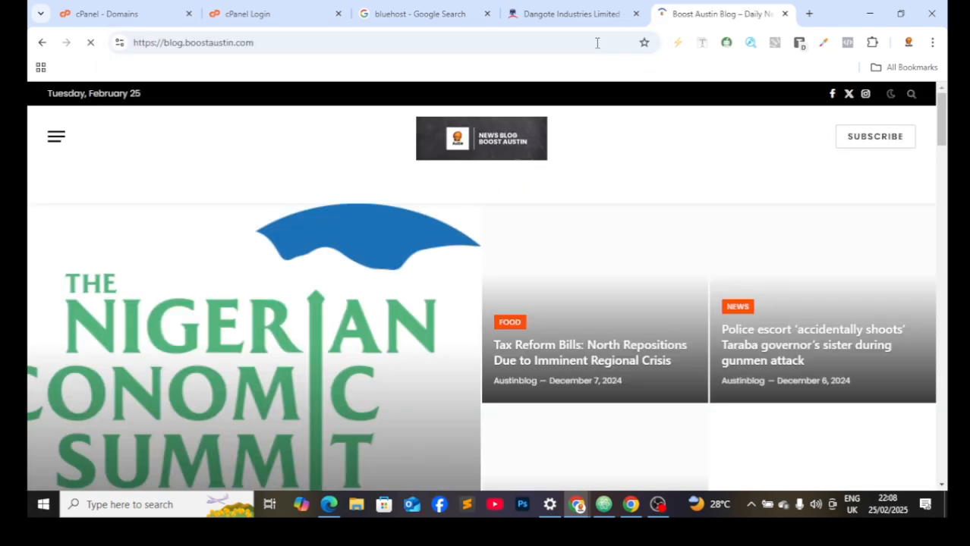
{"action": "scroll", "coordinate": [573, 126], "scroll_direction": "down", "scroll_amount": 2}
{"action": "scroll", "coordinate": [519, 247], "scroll_direction": "down", "scroll_amount": 2}
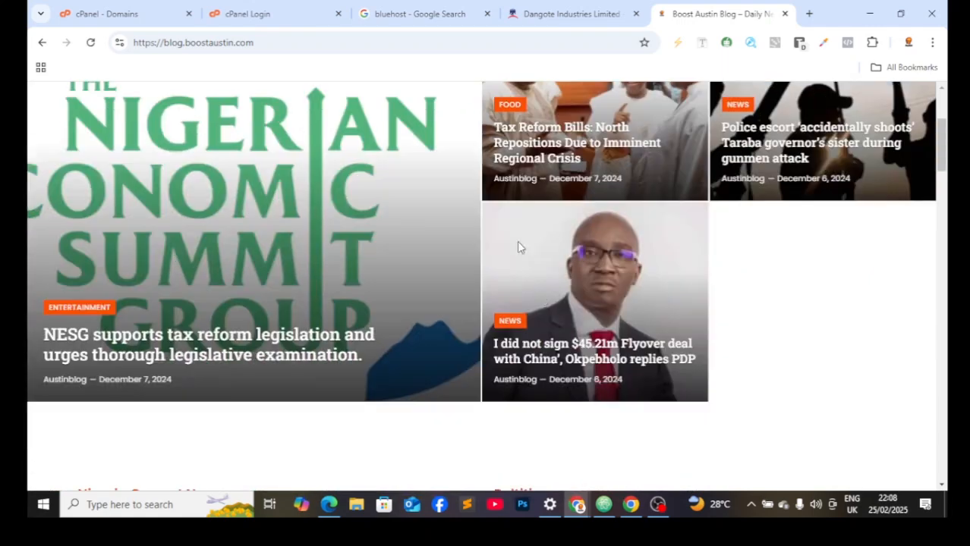
{"action": "scroll", "coordinate": [258, 242], "scroll_direction": "down", "scroll_amount": 3}
{"action": "scroll", "coordinate": [288, 277], "scroll_direction": "down", "scroll_amount": 4}
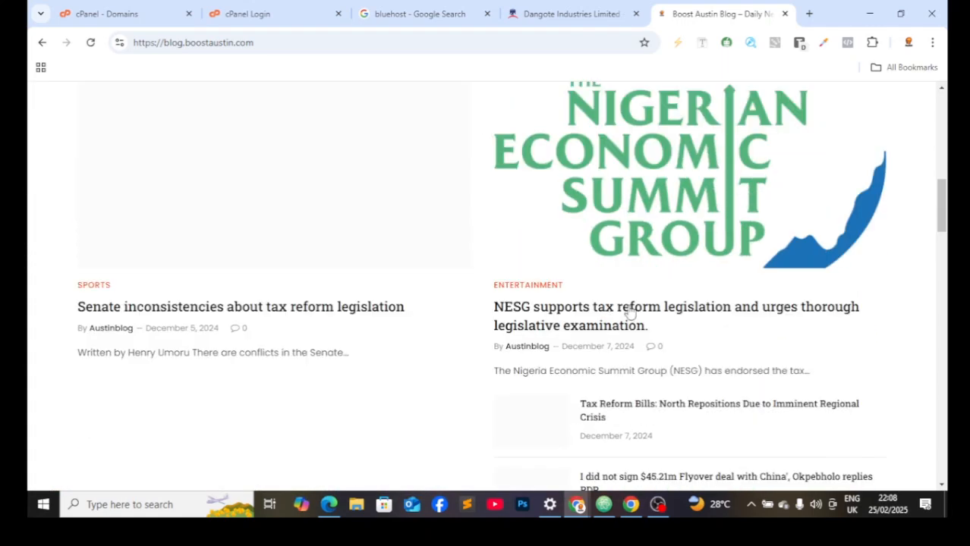
{"action": "scroll", "coordinate": [643, 288], "scroll_direction": "up", "scroll_amount": 4}
{"action": "scroll", "coordinate": [643, 288], "scroll_direction": "up", "scroll_amount": 10}
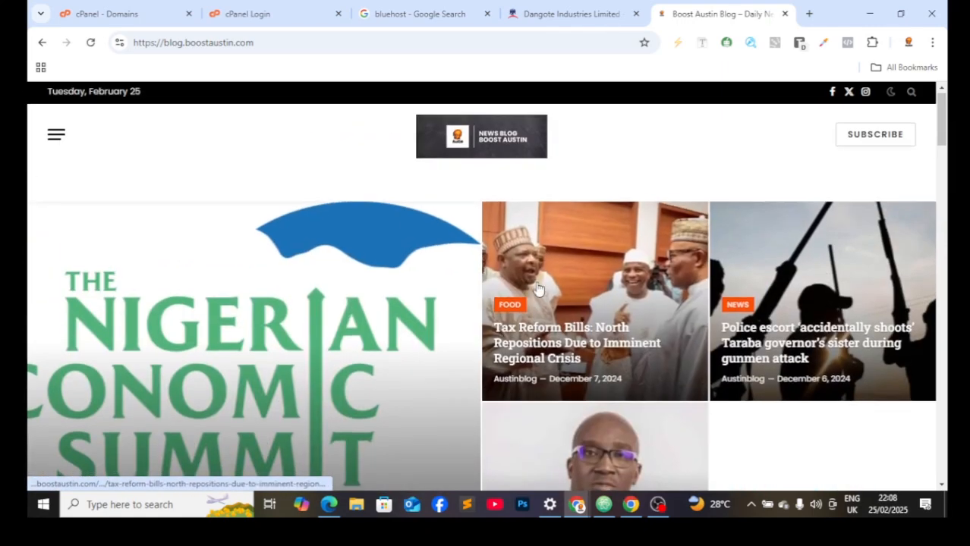
{"action": "scroll", "coordinate": [714, 306], "scroll_direction": "down", "scroll_amount": 12}
{"action": "scroll", "coordinate": [338, 272], "scroll_direction": "down", "scroll_amount": 15}
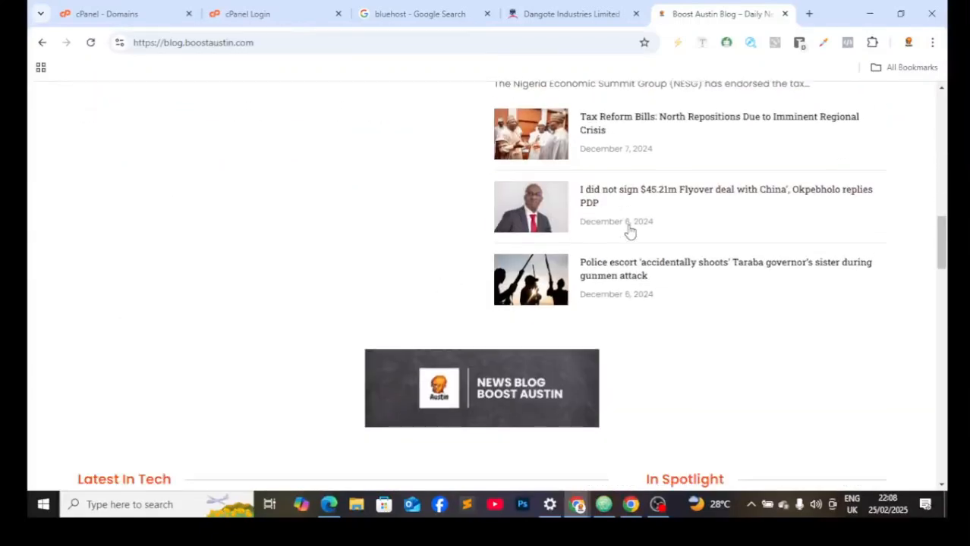
{"action": "scroll", "coordinate": [534, 255], "scroll_direction": "down", "scroll_amount": 6}
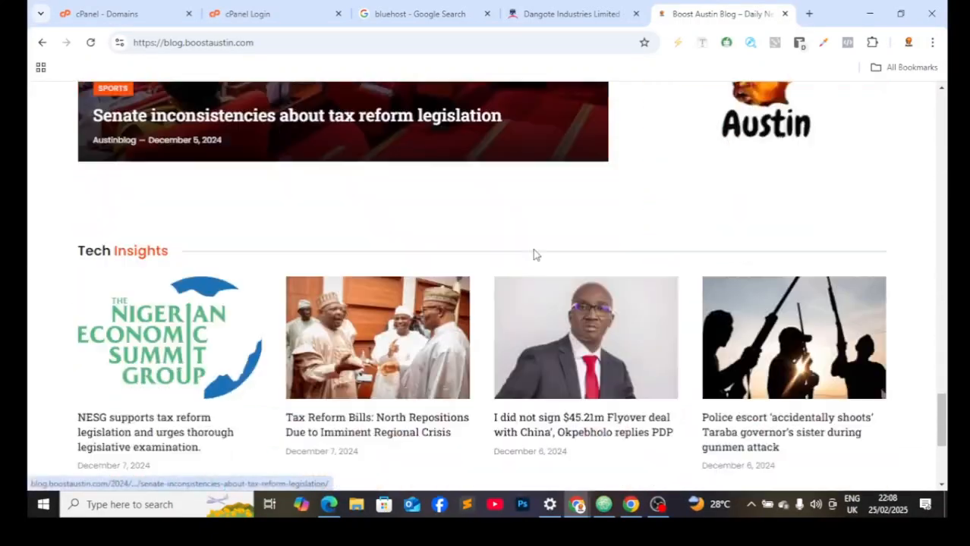
{"action": "scroll", "coordinate": [543, 209], "scroll_direction": "up", "scroll_amount": 2}
{"action": "scroll", "coordinate": [544, 208], "scroll_direction": "up", "scroll_amount": 1}
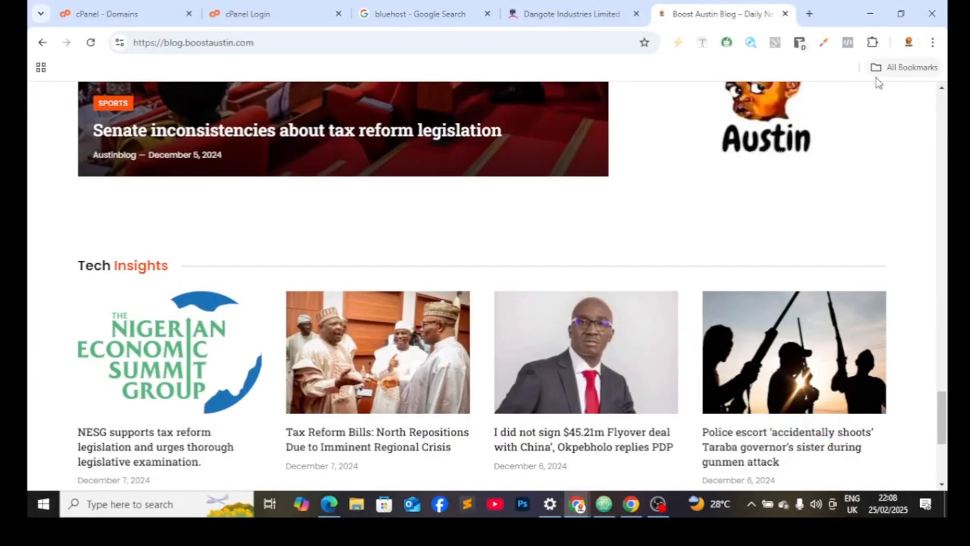
{"action": "left_click", "coordinate": [785, 14]}
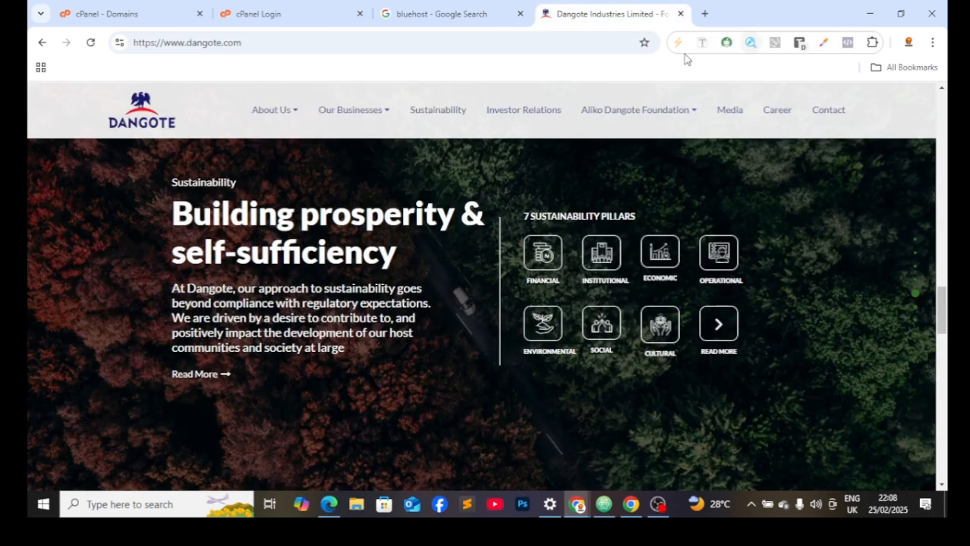
Step: Open a new blank tab showing the Google start page
{"action": "left_click", "coordinate": [705, 14]}
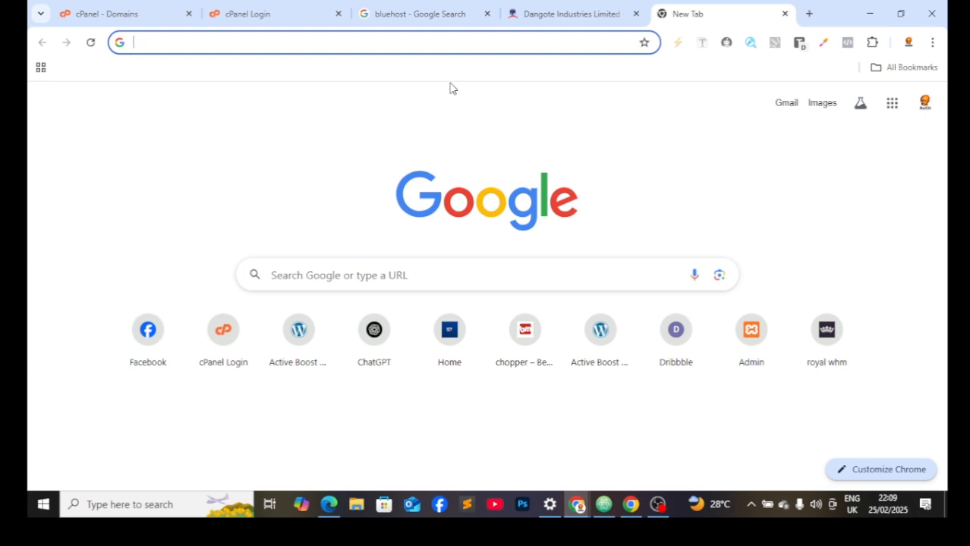
Step: Discard the unused 'jum' tab and search Google for 'namecheap' in a fresh tab
{"action": "type", "text": "ju"}
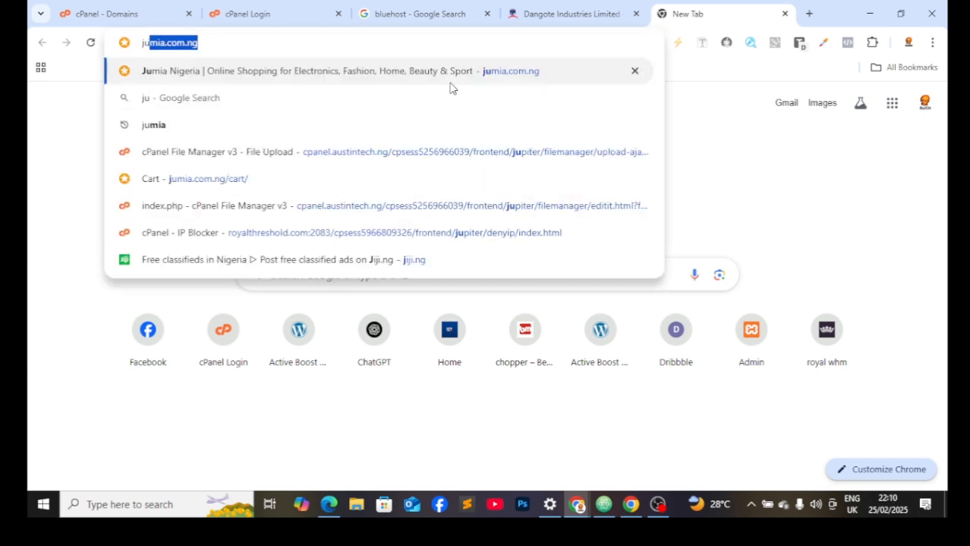
{"action": "type", "text": "m"}
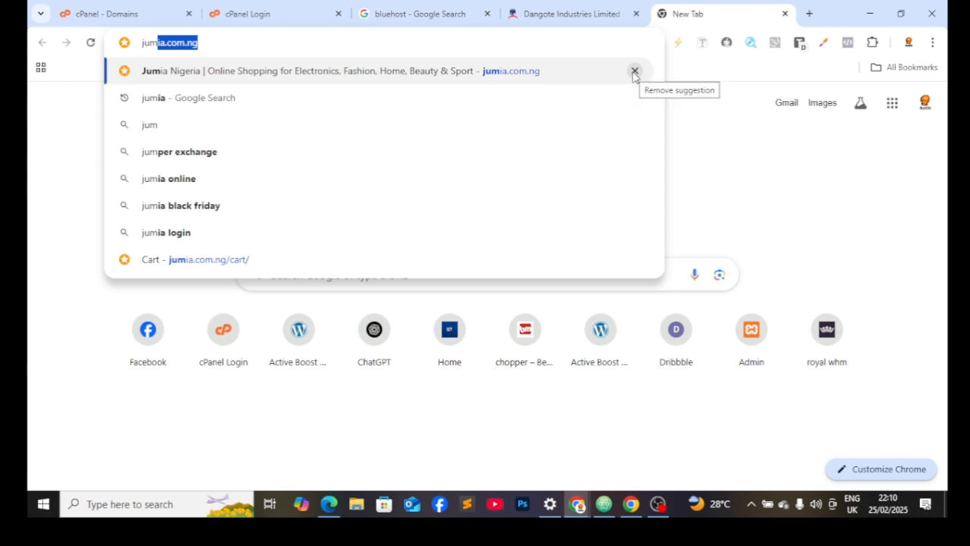
{"action": "left_click", "coordinate": [49, 114]}
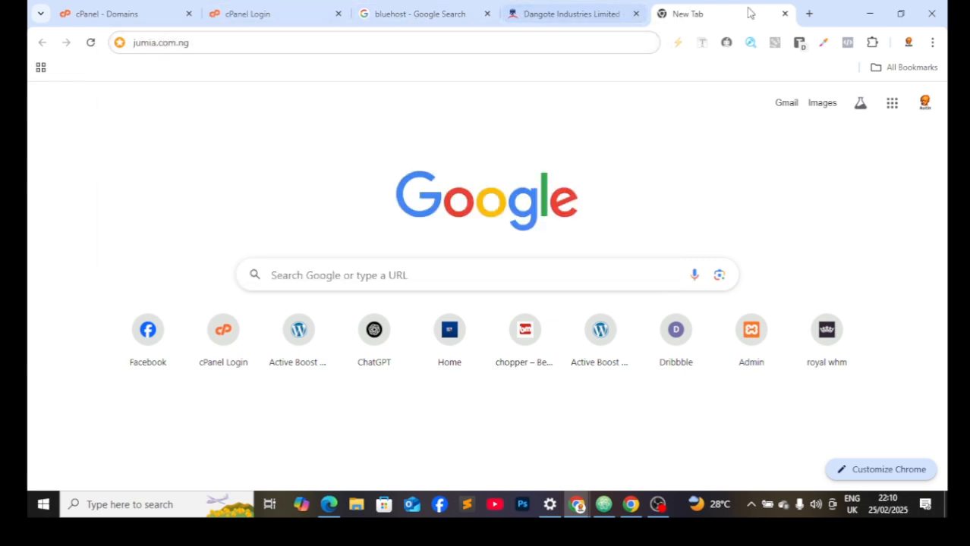
{"action": "left_click", "coordinate": [784, 13]}
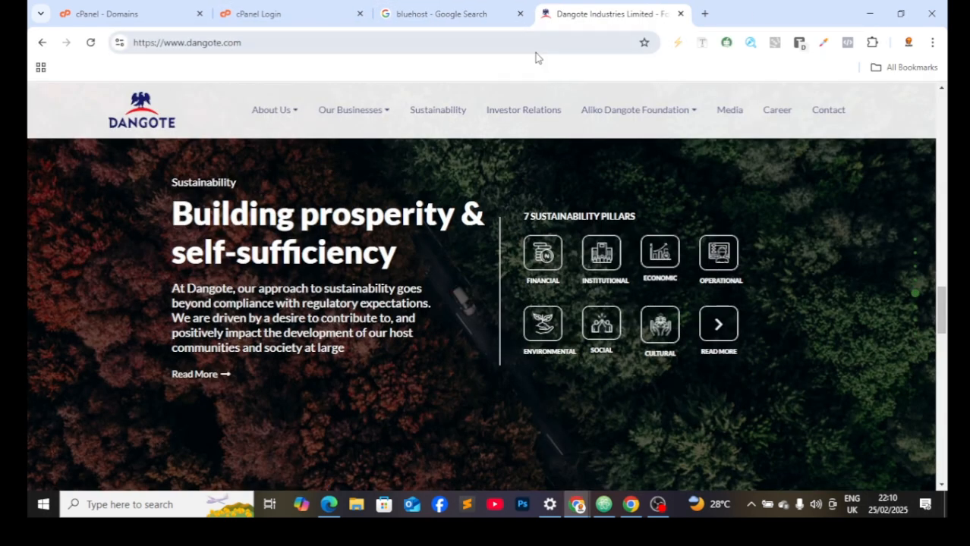
{"action": "left_click", "coordinate": [704, 13]}
{"action": "left_click", "coordinate": [496, 38]}
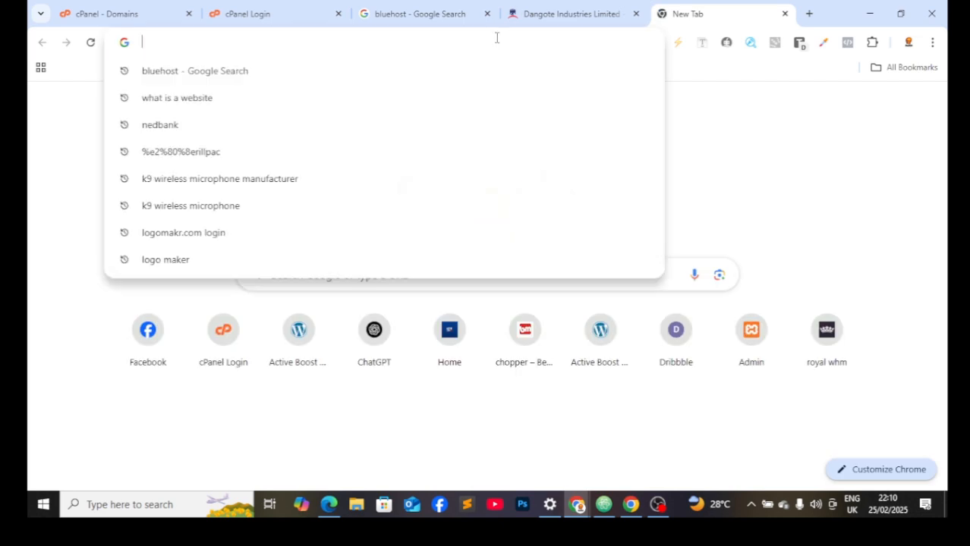
{"action": "type", "text": "namep"}
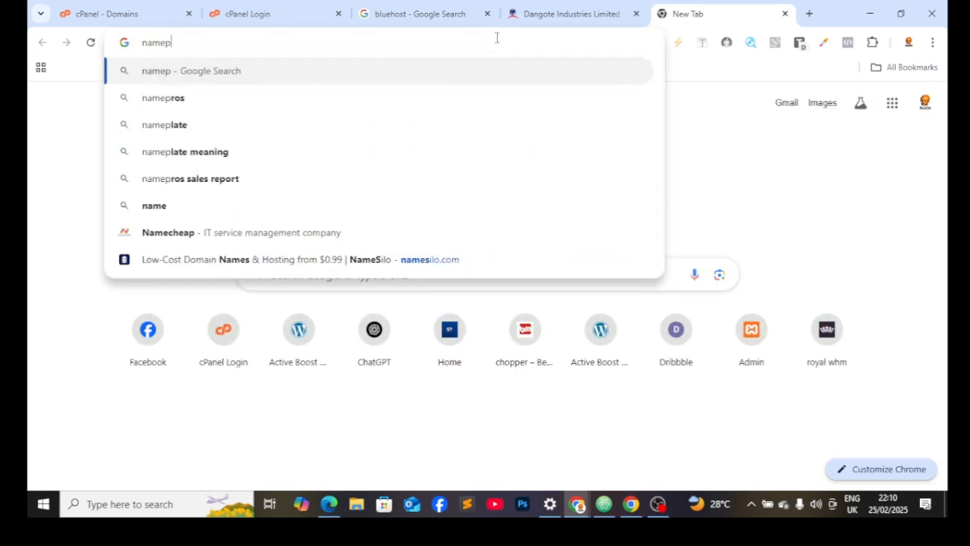
{"action": "key", "text": "BackSpace"}
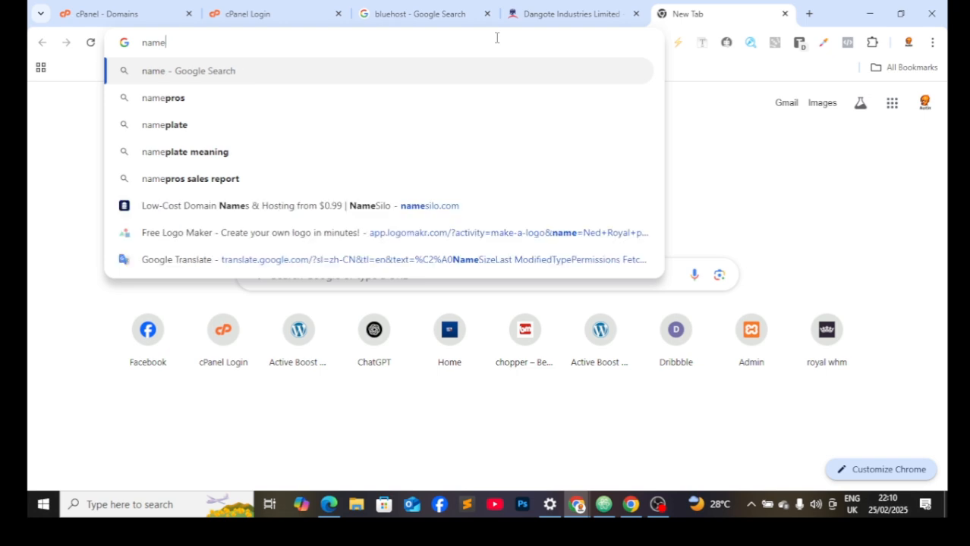
{"action": "type", "text": "ch"}
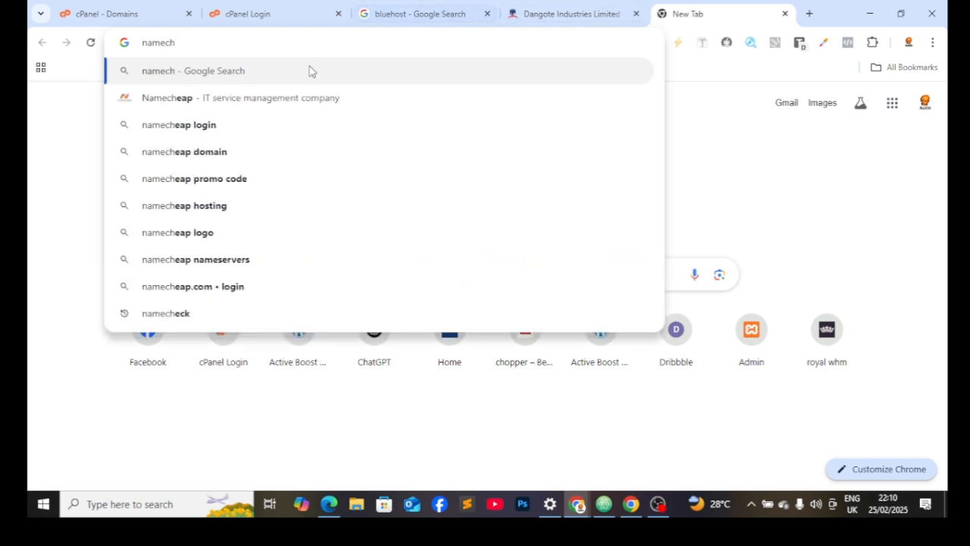
{"action": "left_click", "coordinate": [285, 111]}
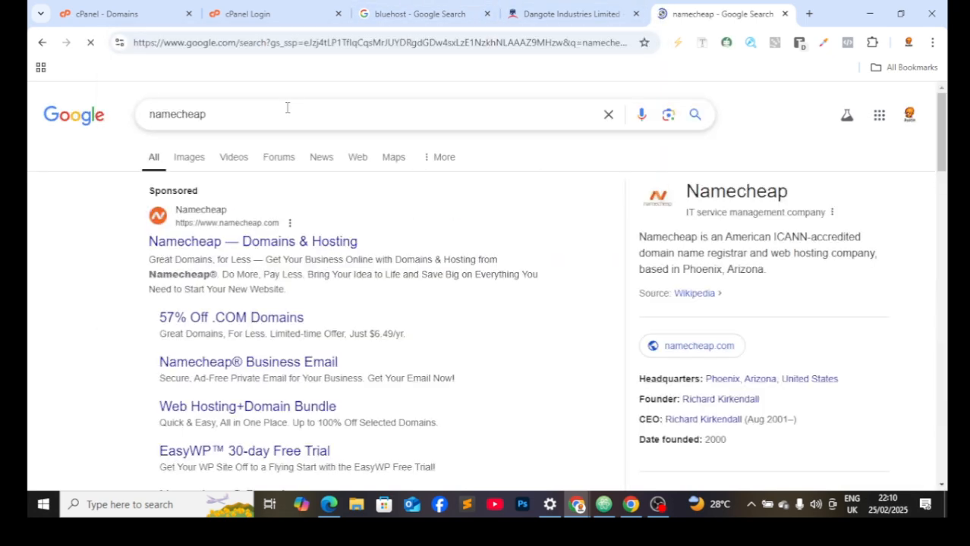
Step: Refine the search to 'namecheap login', then clear the query box
{"action": "left_click", "coordinate": [291, 120]}
{"action": "type", "text": "login"}
{"action": "key", "text": "Return"}
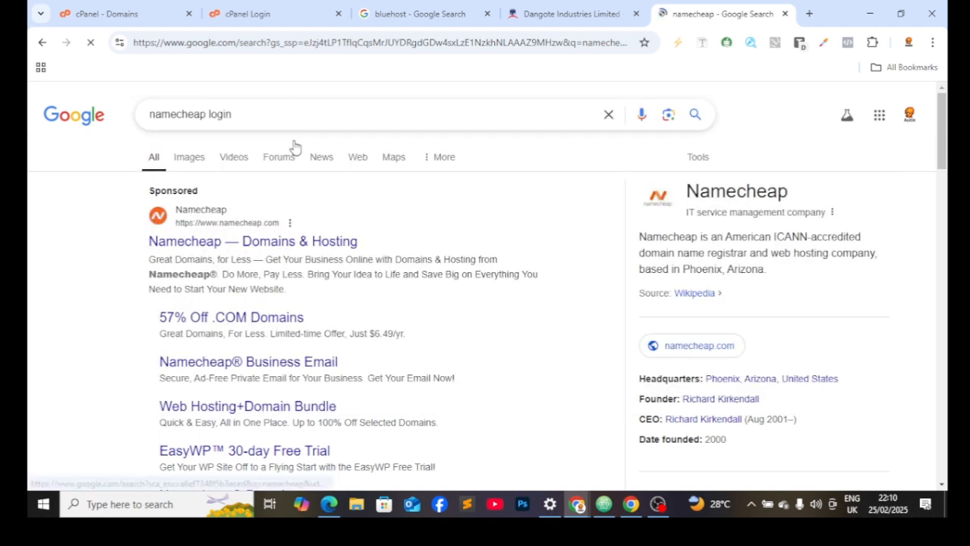
{"action": "left_click", "coordinate": [310, 114]}
{"action": "key", "text": "BackSpace"}
{"action": "key", "text": "BackSpace"}
{"action": "key", "text": "BackSpace"}
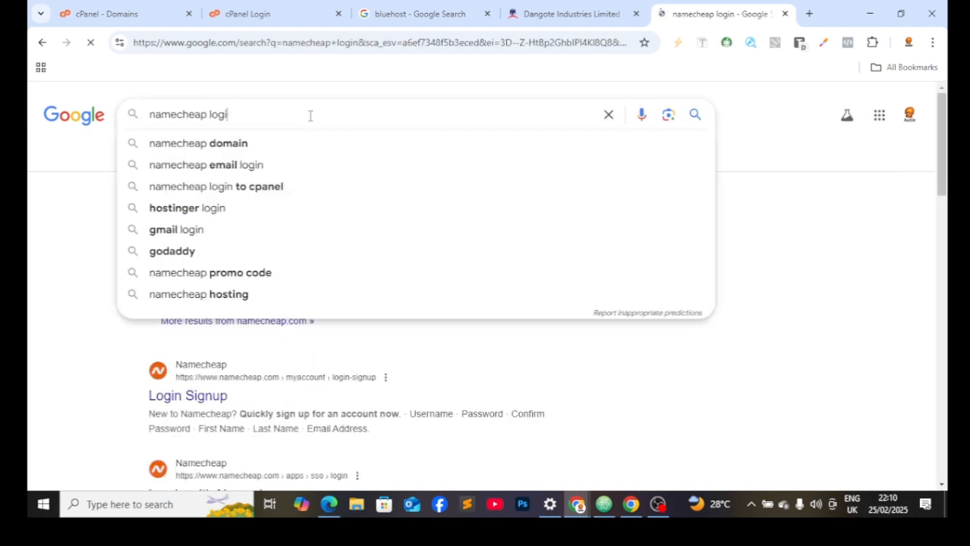
{"action": "key", "text": "BackSpace"}
{"action": "key", "text": "BackSpace"}
{"action": "key", "text": "BackSpace"}
{"action": "key", "text": "BackSpace"}
{"action": "key", "text": "BackSpace"}
{"action": "key", "text": "BackSpace"}
{"action": "key", "text": "BackSpace"}
{"action": "key", "text": "BackSpace"}
{"action": "key", "text": "BackSpace"}
{"action": "key", "text": "BackSpace"}
{"action": "key", "text": "BackSpace"}
{"action": "key", "text": "BackSpace"}
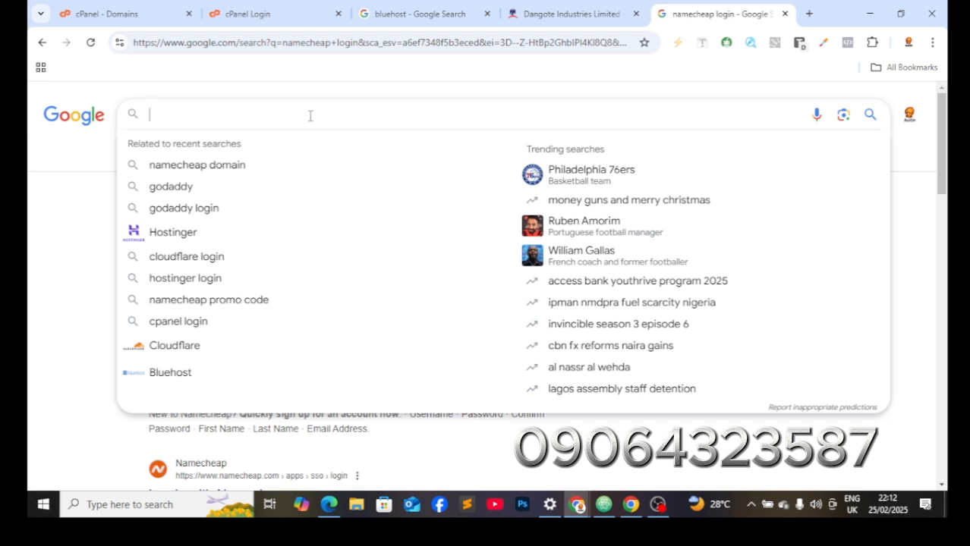
Step: Sign in to cPanel and open WordPress Manager by Softaculous
{"action": "left_click", "coordinate": [258, 6]}
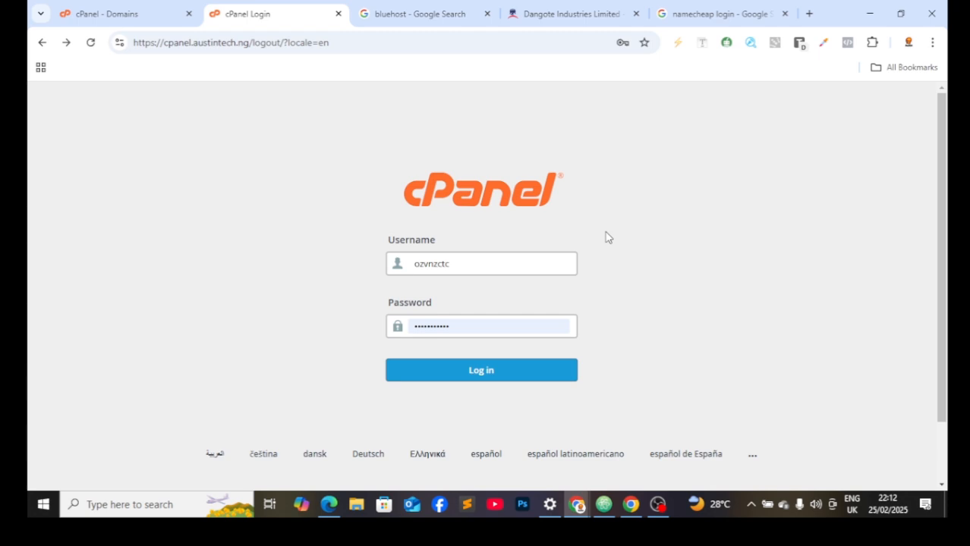
{"action": "left_click", "coordinate": [507, 373]}
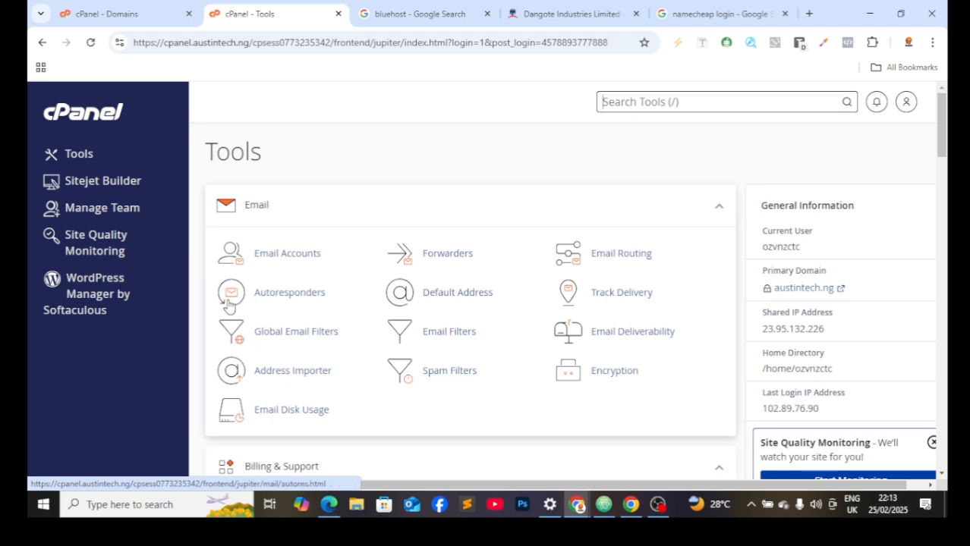
{"action": "left_click", "coordinate": [127, 303]}
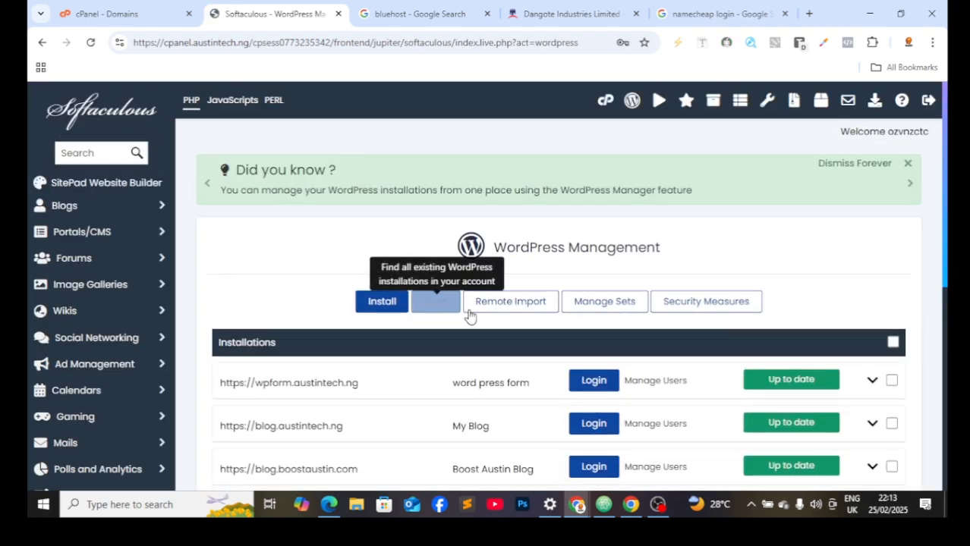
Step: Review the existing WordPress installations and start a new install
{"action": "scroll", "coordinate": [418, 369], "scroll_direction": "down", "scroll_amount": 5}
{"action": "scroll", "coordinate": [418, 369], "scroll_direction": "down", "scroll_amount": 2}
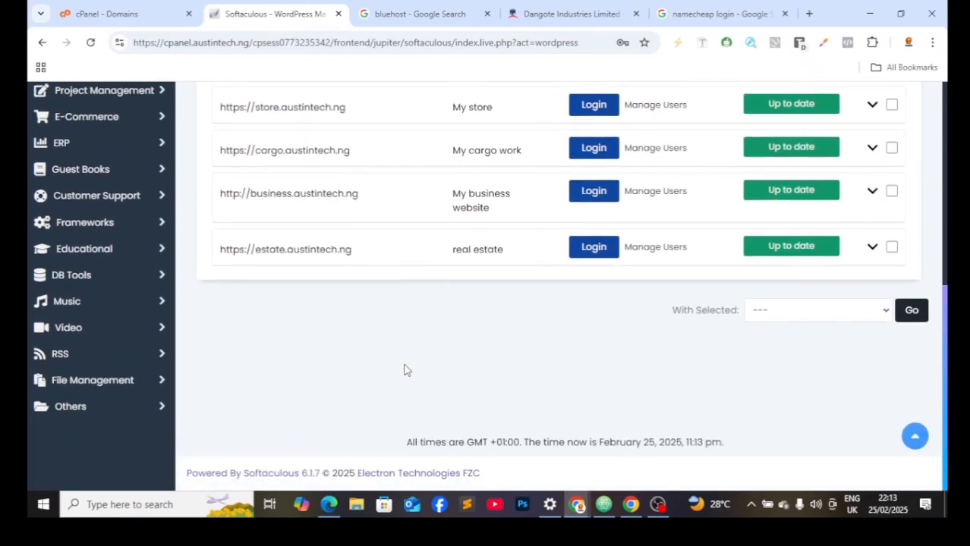
{"action": "scroll", "coordinate": [401, 360], "scroll_direction": "up", "scroll_amount": 2}
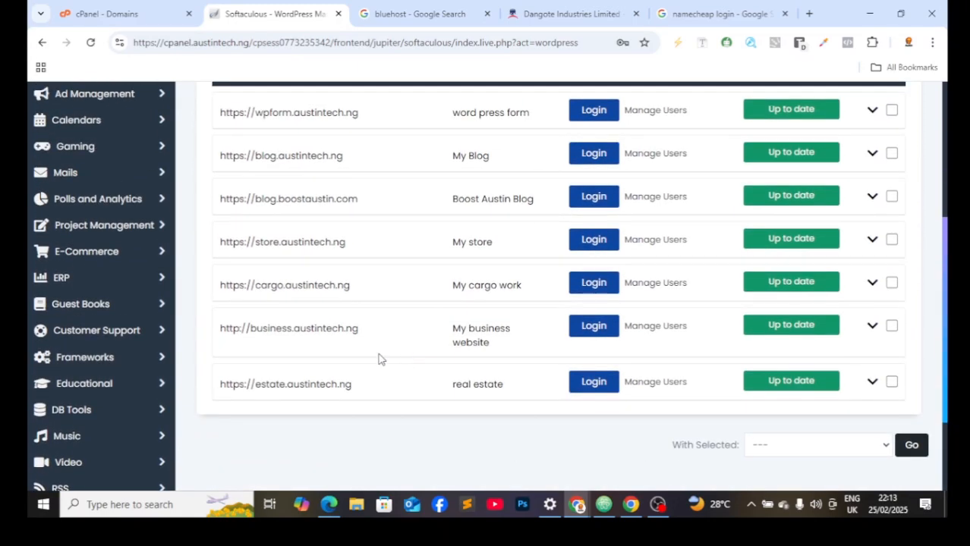
{"action": "scroll", "coordinate": [379, 360], "scroll_direction": "up", "scroll_amount": 2}
{"action": "scroll", "coordinate": [368, 384], "scroll_direction": "down", "scroll_amount": 2}
{"action": "scroll", "coordinate": [363, 397], "scroll_direction": "up", "scroll_amount": 1}
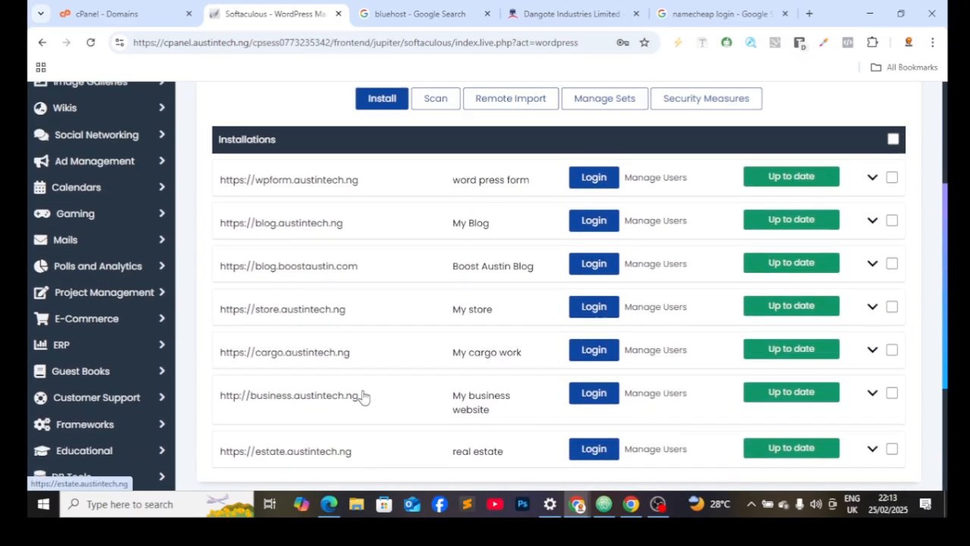
{"action": "scroll", "coordinate": [341, 357], "scroll_direction": "up", "scroll_amount": 3}
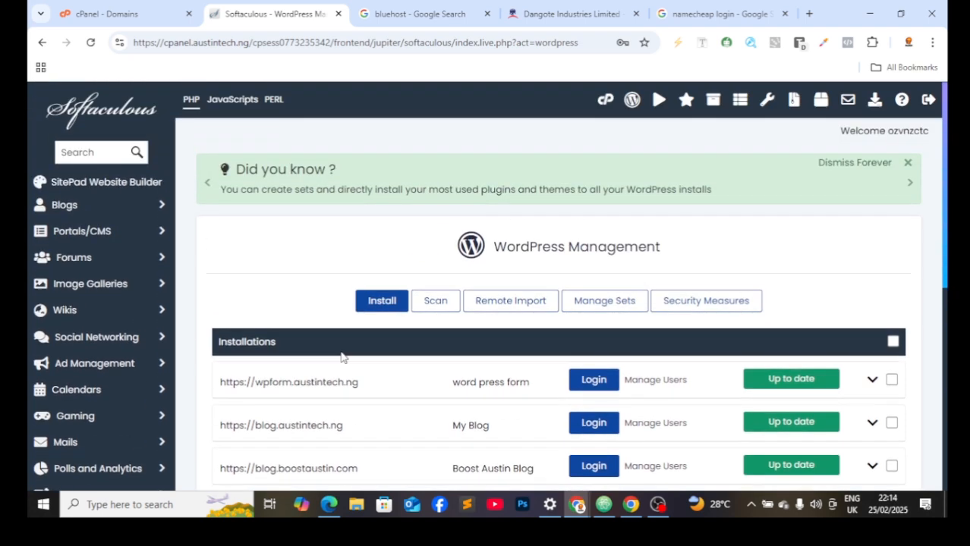
{"action": "scroll", "coordinate": [340, 353], "scroll_direction": "down", "scroll_amount": 2}
{"action": "scroll", "coordinate": [340, 346], "scroll_direction": "down", "scroll_amount": 1}
{"action": "scroll", "coordinate": [336, 294], "scroll_direction": "up", "scroll_amount": 1}
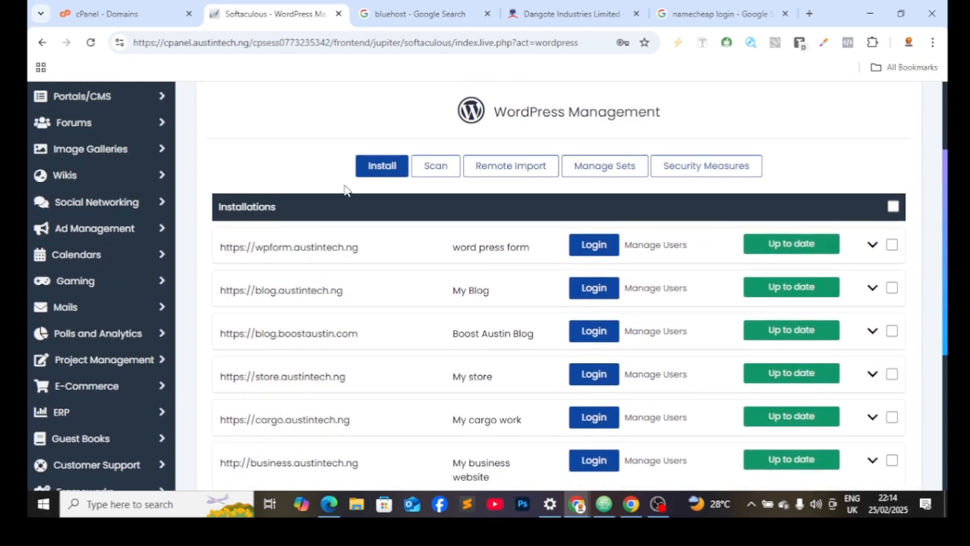
{"action": "left_click", "coordinate": [368, 172]}
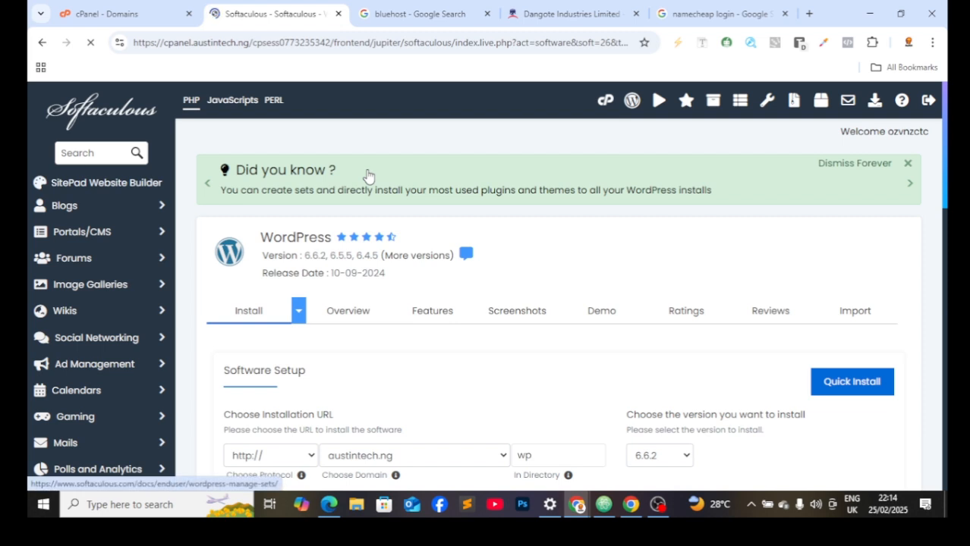
Step: Set the installation directory to 'wp'
{"action": "scroll", "coordinate": [444, 401], "scroll_direction": "down", "scroll_amount": 1}
{"action": "scroll", "coordinate": [437, 409], "scroll_direction": "down", "scroll_amount": 1}
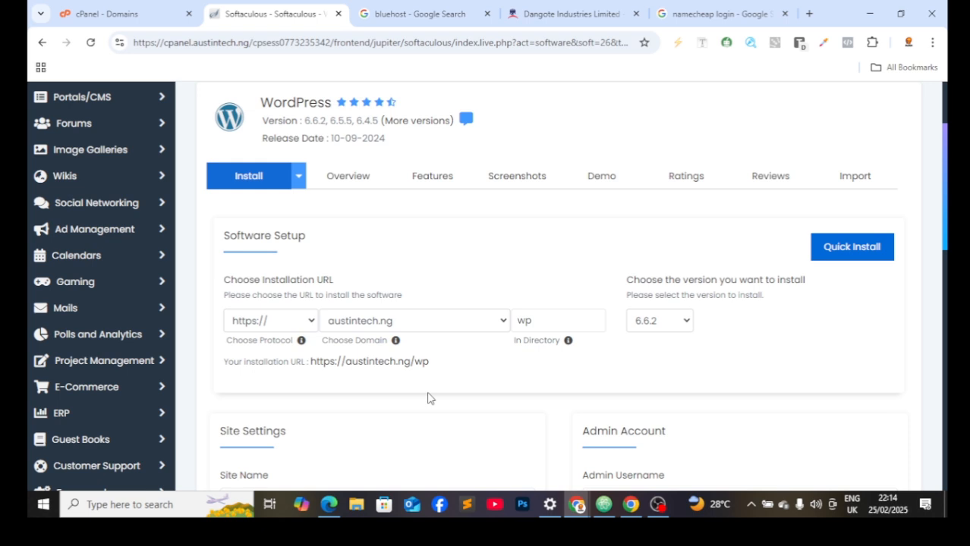
{"action": "left_click", "coordinate": [558, 325]}
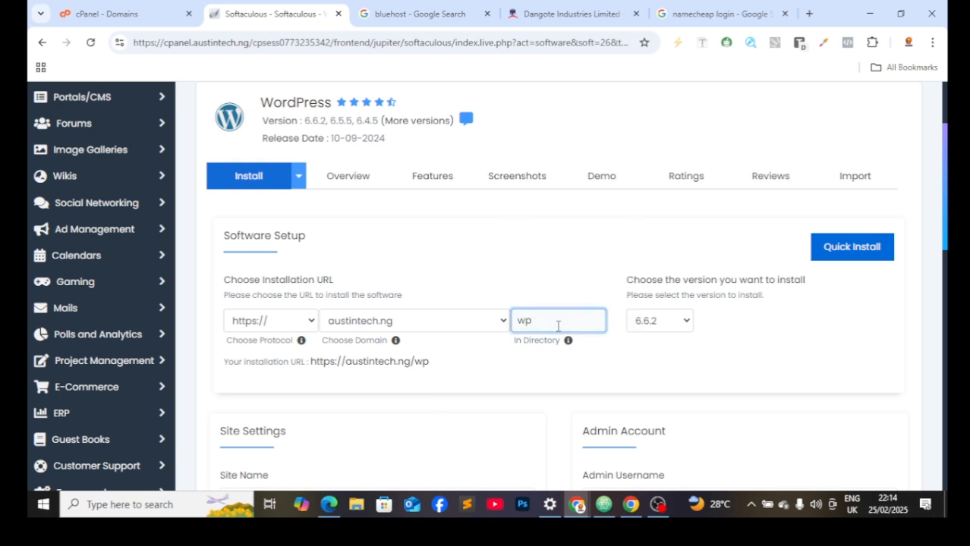
{"action": "key", "text": "BackSpace"}
{"action": "key", "text": "BackSpace"}
{"action": "type", "text": "wp"}
Step: Replace the 'My Blog' site name with 'store'
{"action": "scroll", "coordinate": [470, 412], "scroll_direction": "down", "scroll_amount": 4}
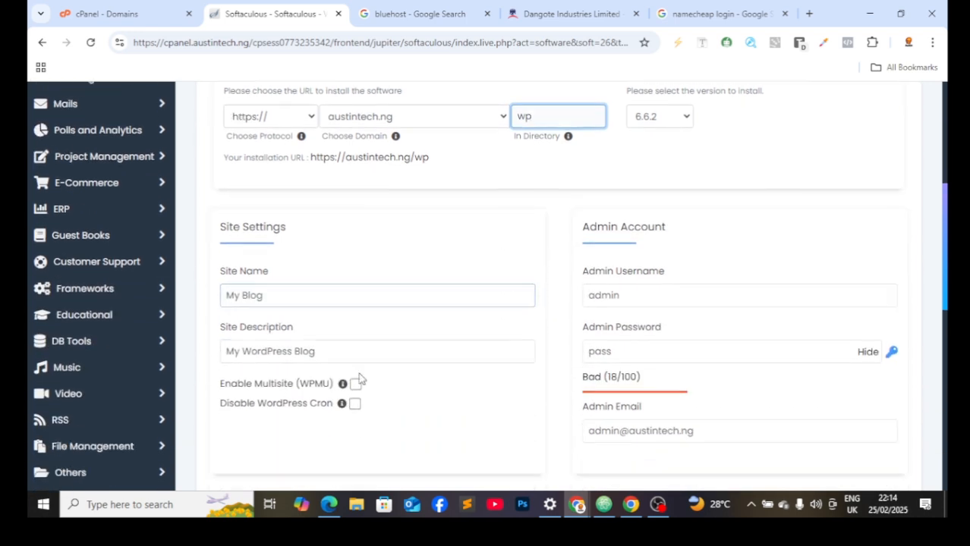
{"action": "left_click", "coordinate": [283, 231]}
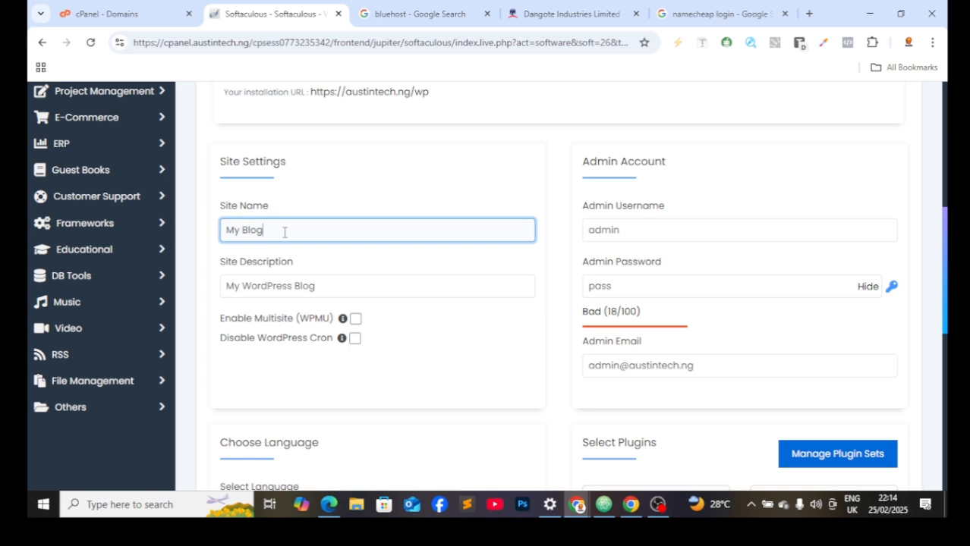
{"action": "key", "text": "BackSpace"}
{"action": "key", "text": "BackSpace"}
{"action": "key", "text": "BackSpace"}
{"action": "key", "text": "BackSpace"}
{"action": "key", "text": "BackSpace"}
{"action": "key", "text": "BackSpace"}
{"action": "key", "text": "BackSpace"}
{"action": "type", "text": "store"}
Step: Change the admin email to the info address
{"action": "left_click", "coordinate": [620, 363]}
{"action": "key", "text": "BackSpace"}
{"action": "key", "text": "BackSpace"}
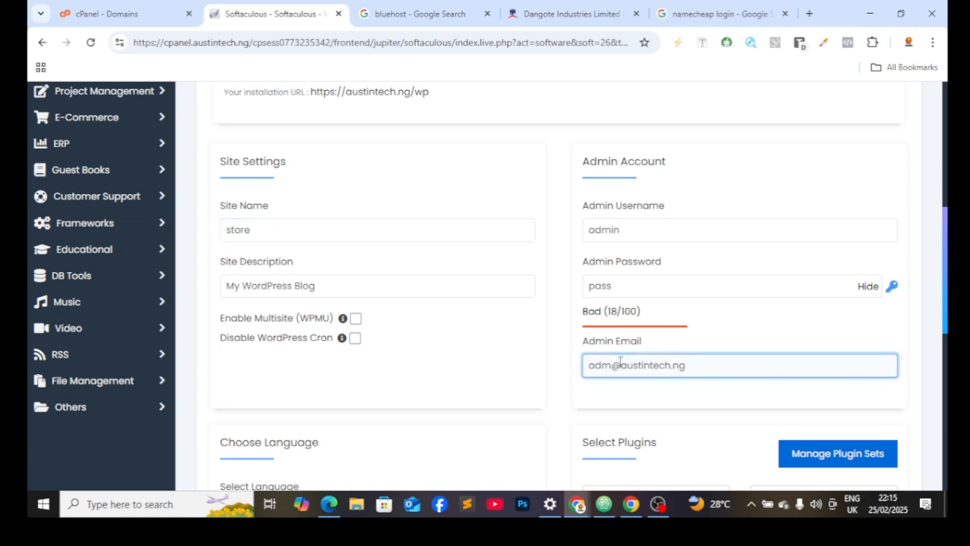
{"action": "key", "text": "BackSpace"}
{"action": "key", "text": "BackSpace"}
{"action": "key", "text": "BackSpace"}
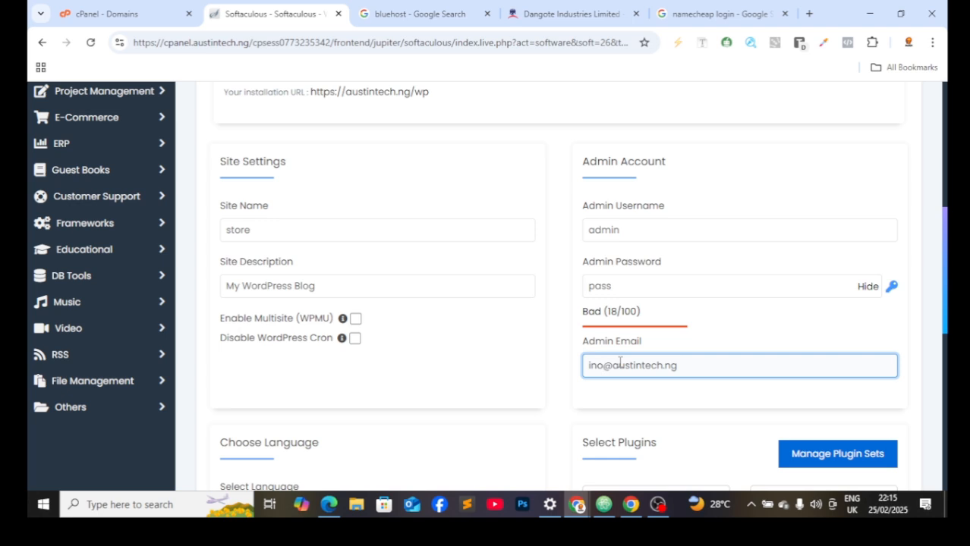
{"action": "key", "text": "BackSpace"}
{"action": "scroll", "coordinate": [534, 332], "scroll_direction": "down", "scroll_amount": 6}
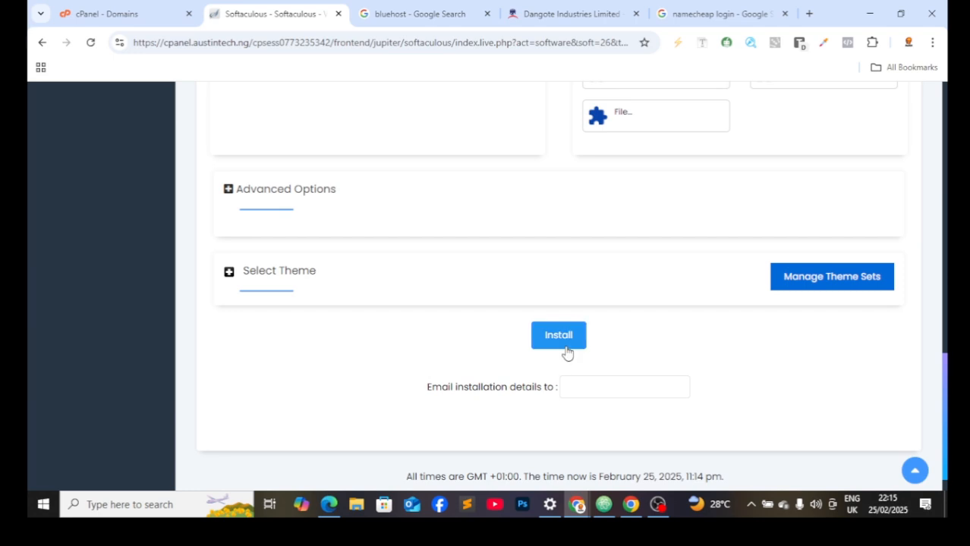
Step: Launch the WordPress install, then open Email Accounts through a cPanel tool search for 'email'
{"action": "left_click", "coordinate": [563, 343]}
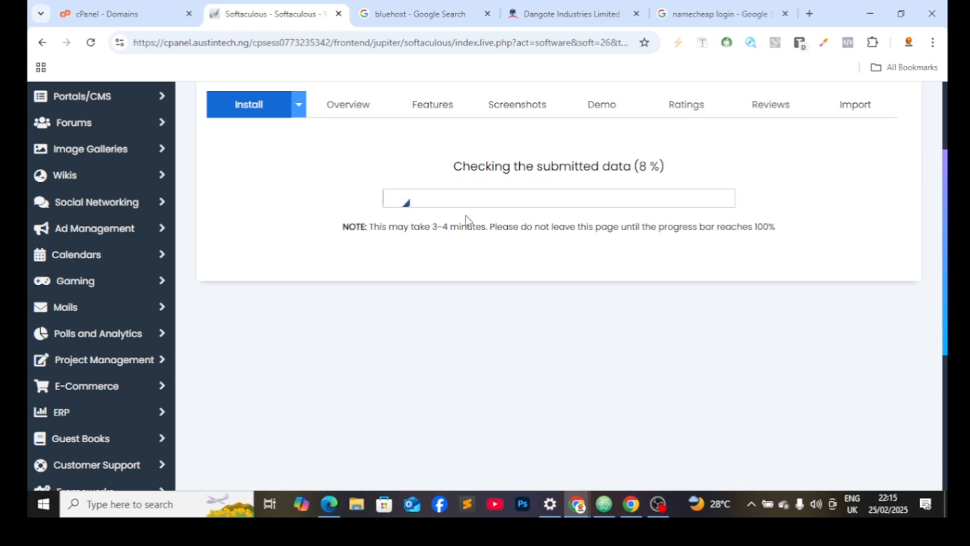
{"action": "left_click", "coordinate": [105, 23]}
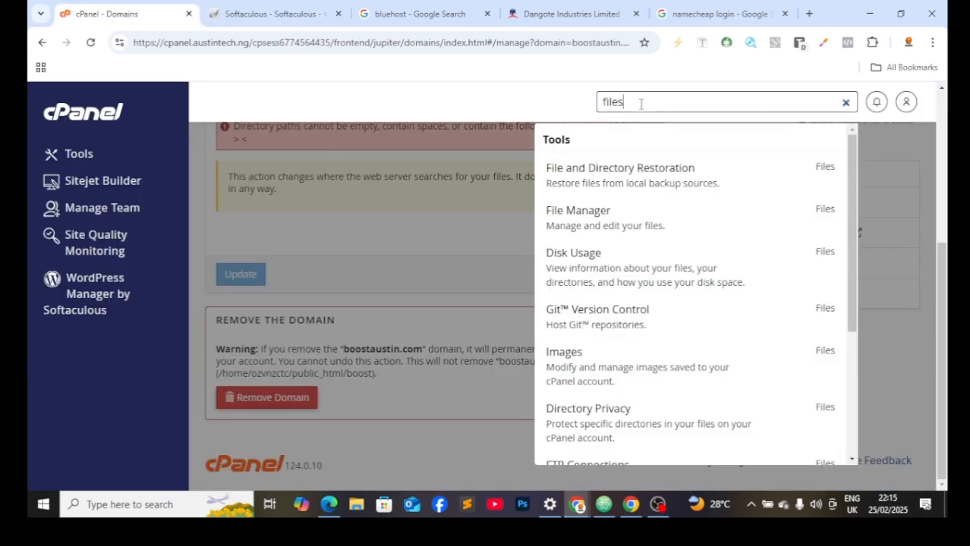
{"action": "key", "text": "BackSpace"}
{"action": "key", "text": "BackSpace"}
{"action": "key", "text": "BackSpace"}
{"action": "key", "text": "BackSpace"}
{"action": "key", "text": "BackSpace"}
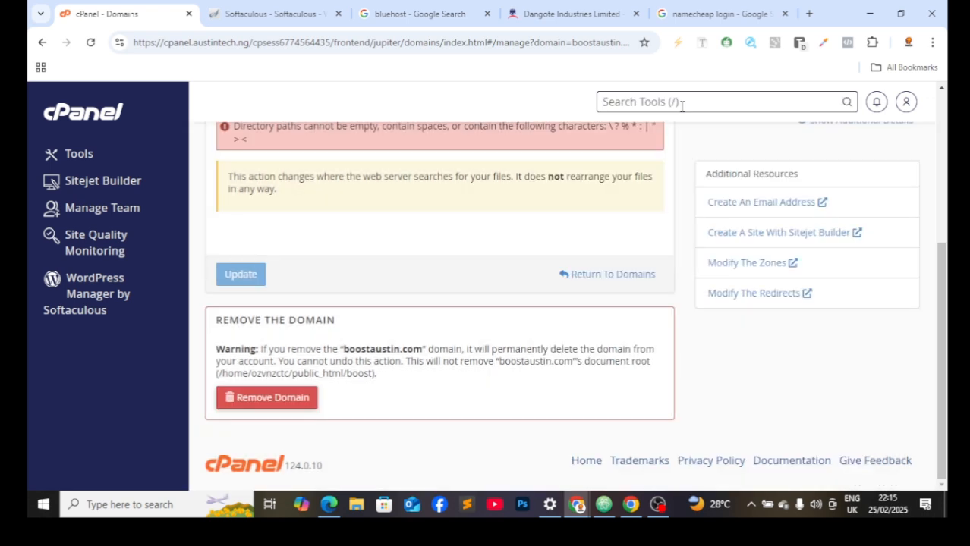
{"action": "type", "text": "emai"}
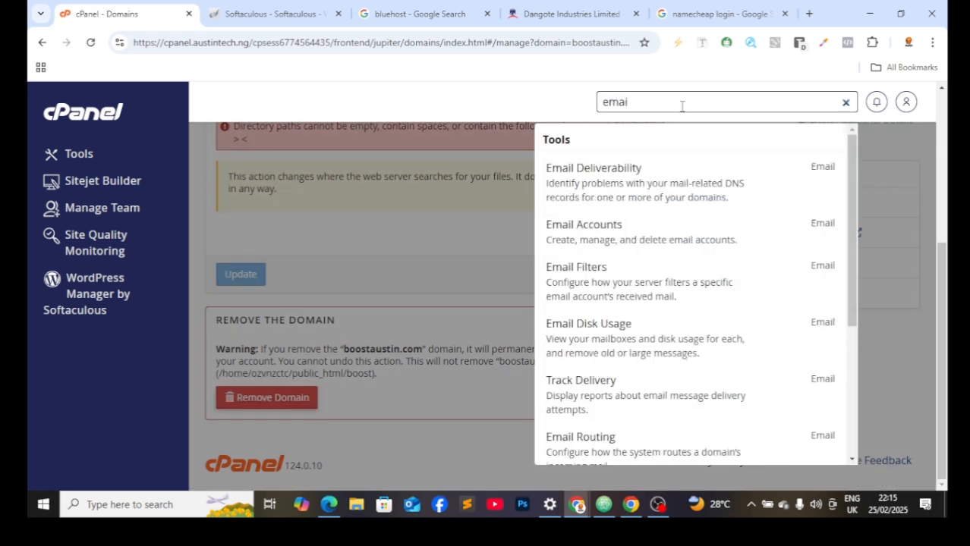
{"action": "type", "text": "l"}
{"action": "left_click", "coordinate": [687, 247]}
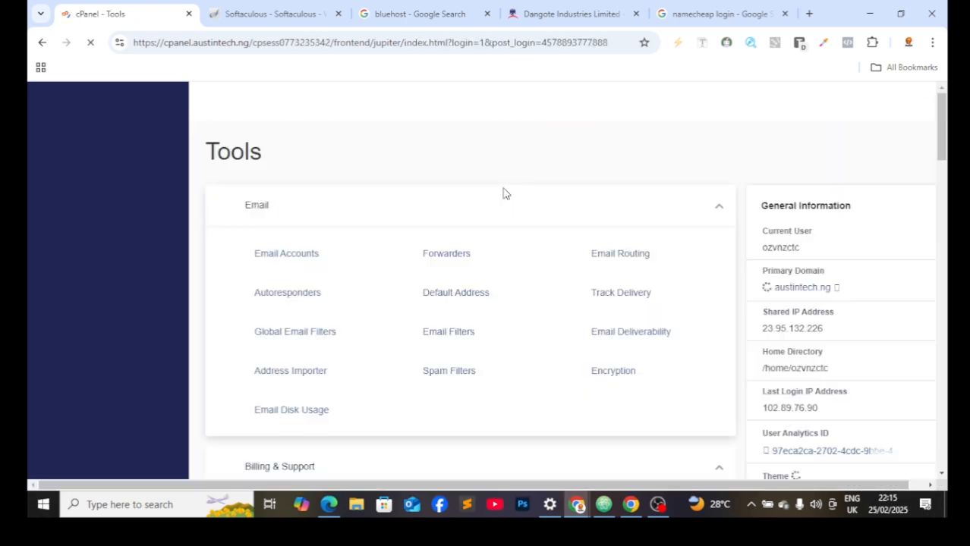
{"action": "left_click", "coordinate": [317, 253]}
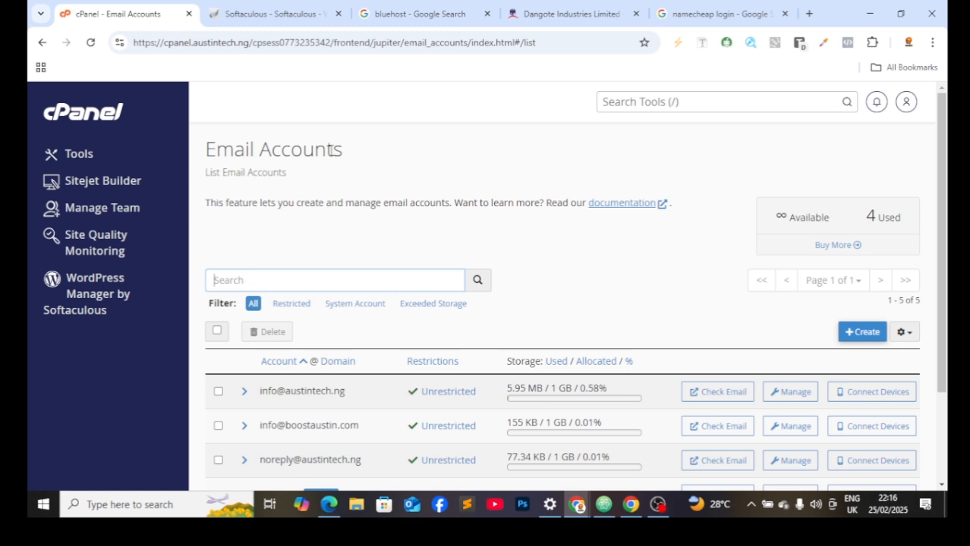
Step: Scroll past the five mailboxes and bring up the Create an Email Account form for austintech.ng
{"action": "scroll", "coordinate": [331, 152], "scroll_direction": "down", "scroll_amount": 2}
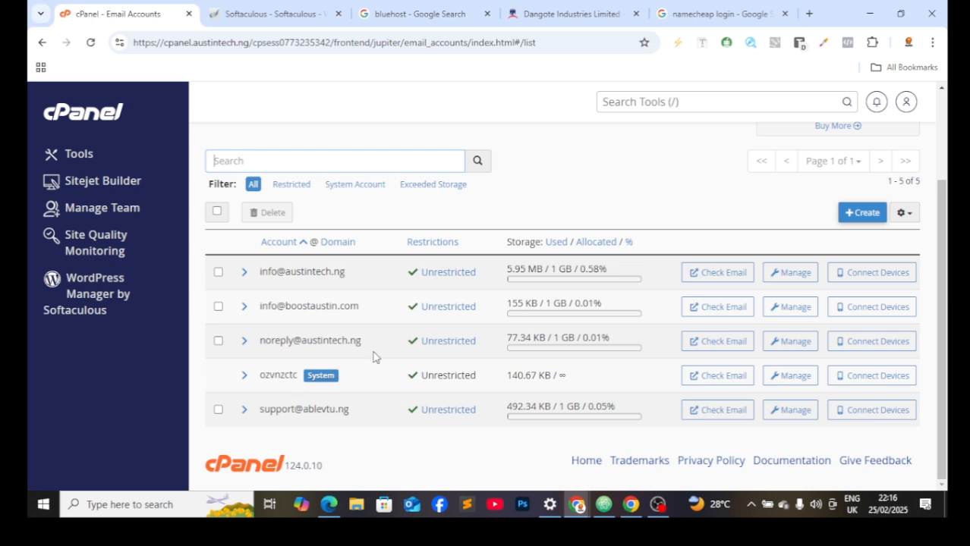
{"action": "left_click", "coordinate": [865, 213]}
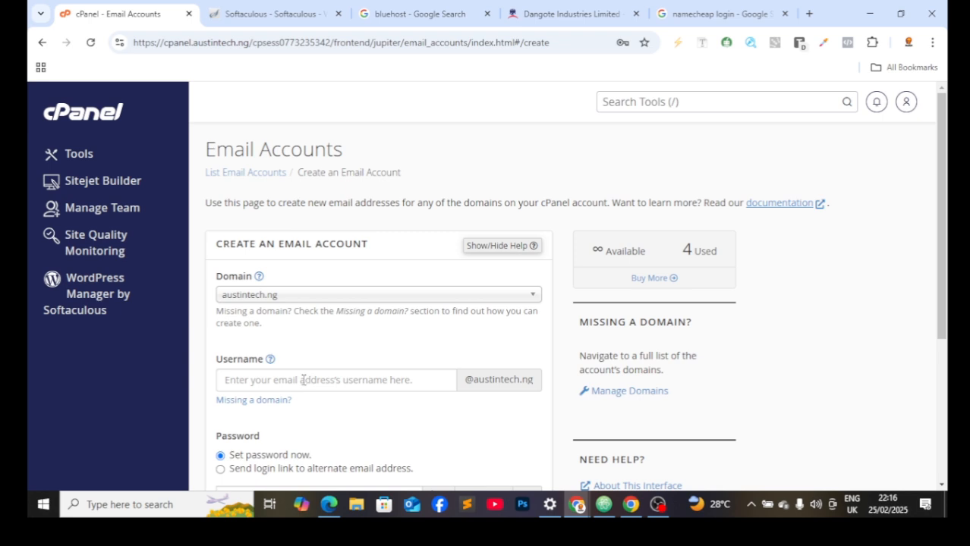
{"action": "scroll", "coordinate": [295, 380], "scroll_direction": "down", "scroll_amount": 3}
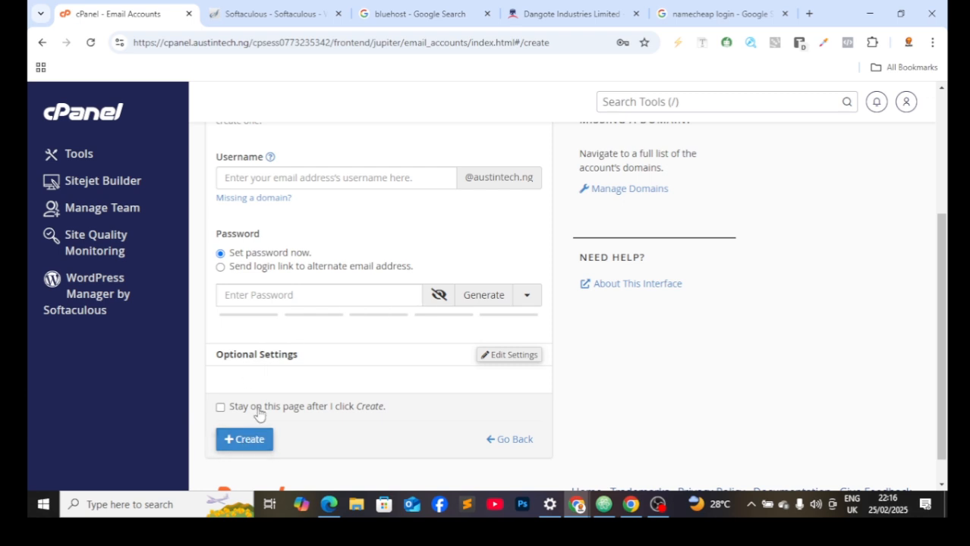
Step: Open the new WordPress site at austintech.ng/wp and its admin URL in separate new tabs
{"action": "left_click", "coordinate": [293, 8]}
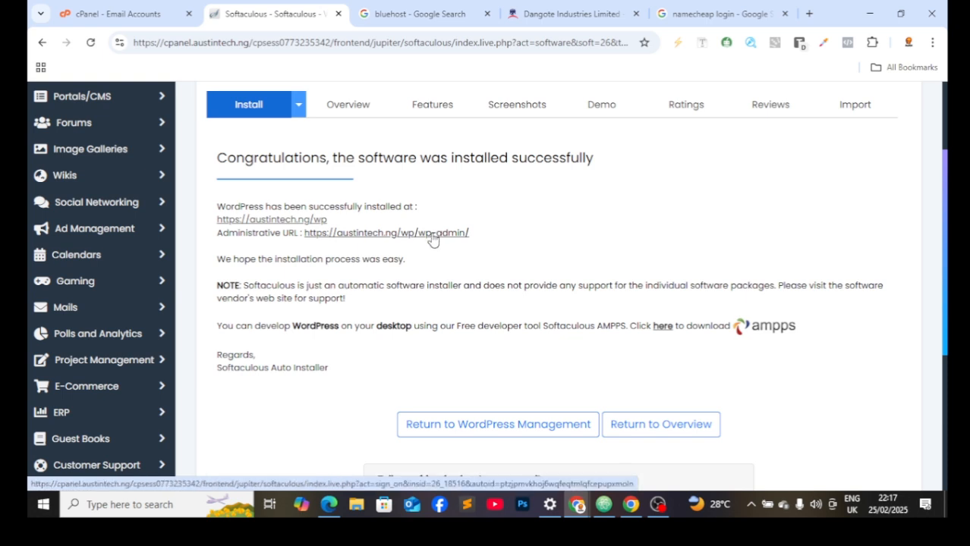
{"action": "right_click", "coordinate": [280, 220]}
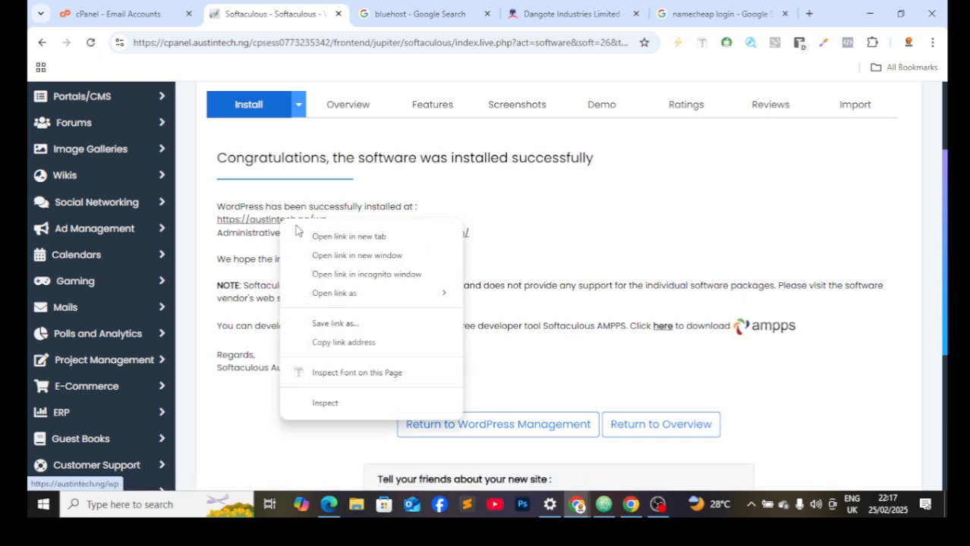
{"action": "left_click", "coordinate": [312, 241]}
{"action": "right_click", "coordinate": [382, 232]}
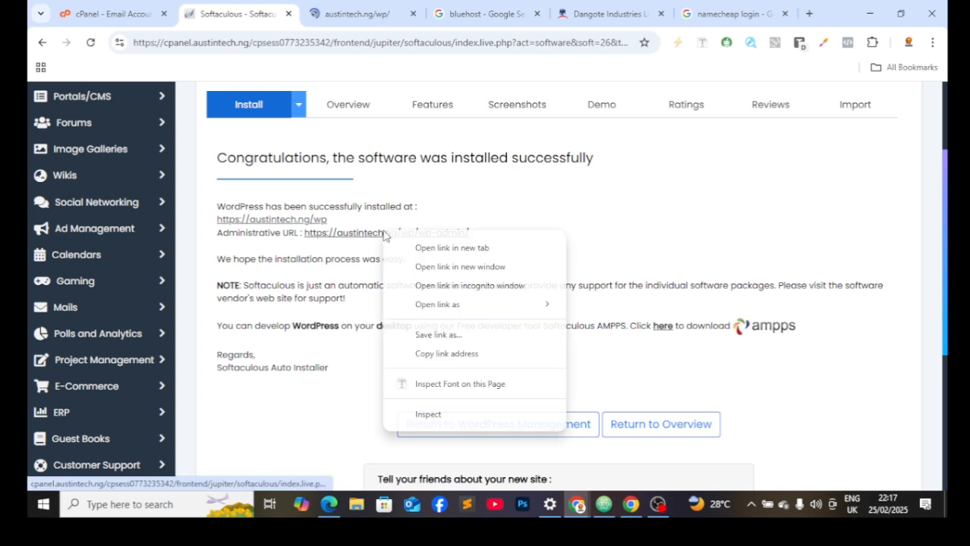
{"action": "left_click", "coordinate": [433, 253]}
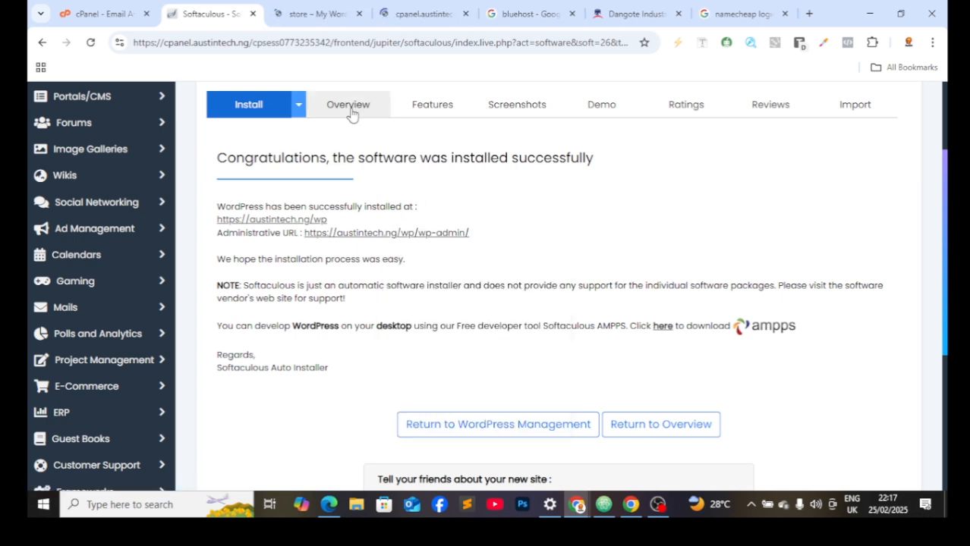
Step: Scroll through the new store site's homepage, then switch to the WordPress admin Dashboard
{"action": "left_click", "coordinate": [329, 16]}
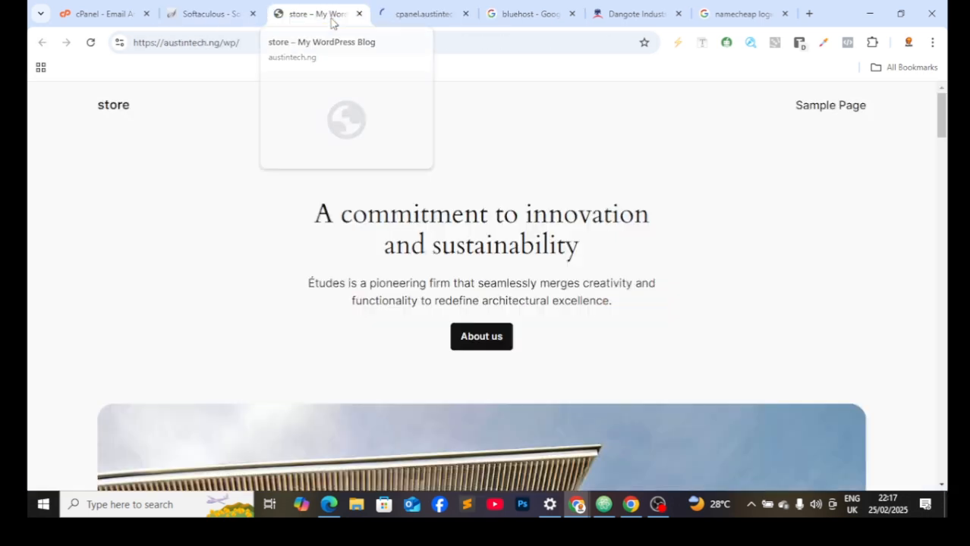
{"action": "scroll", "coordinate": [381, 188], "scroll_direction": "down", "scroll_amount": 3}
{"action": "scroll", "coordinate": [385, 193], "scroll_direction": "up", "scroll_amount": 3}
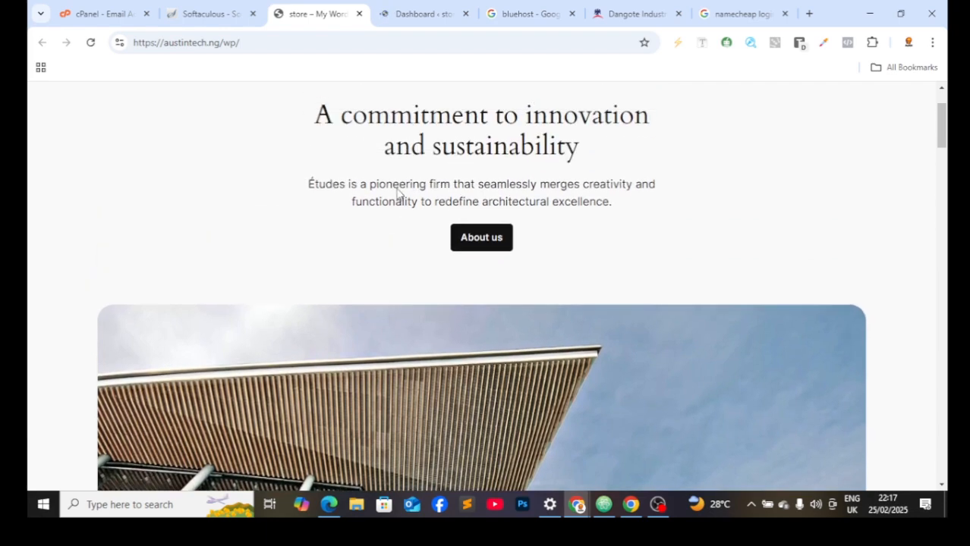
{"action": "scroll", "coordinate": [283, 225], "scroll_direction": "down", "scroll_amount": 3}
{"action": "scroll", "coordinate": [364, 240], "scroll_direction": "up", "scroll_amount": 2}
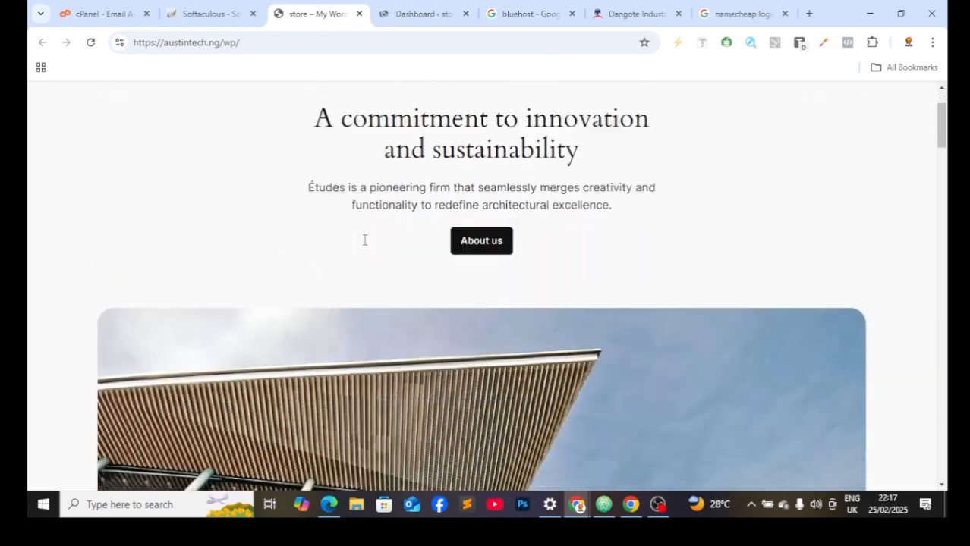
{"action": "scroll", "coordinate": [372, 247], "scroll_direction": "down", "scroll_amount": 8}
{"action": "scroll", "coordinate": [377, 251], "scroll_direction": "down", "scroll_amount": 10}
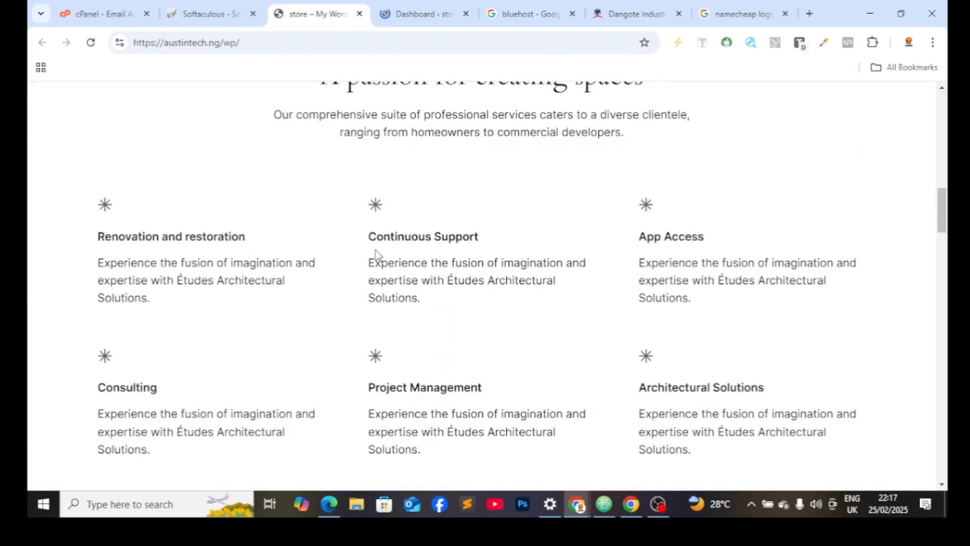
{"action": "scroll", "coordinate": [374, 265], "scroll_direction": "down", "scroll_amount": 15}
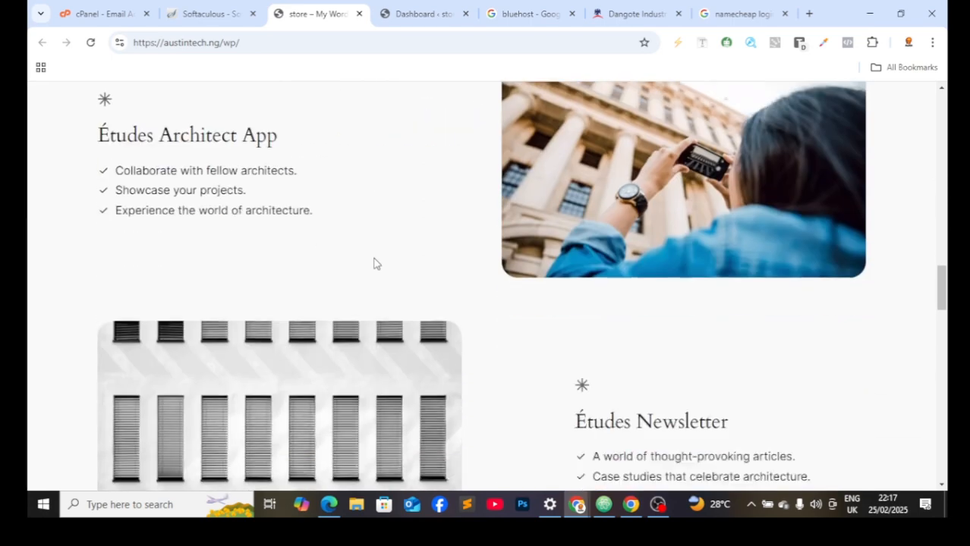
{"action": "scroll", "coordinate": [369, 275], "scroll_direction": "down", "scroll_amount": 5}
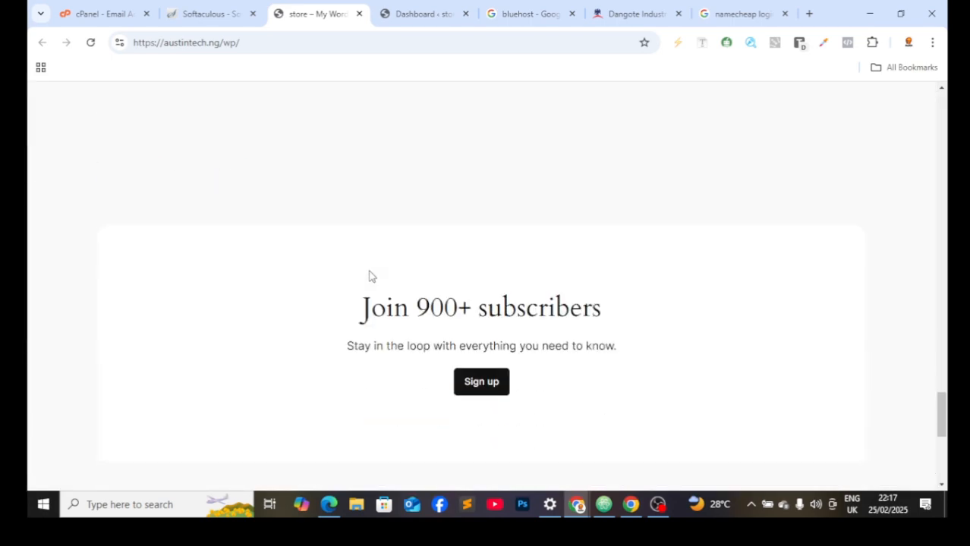
{"action": "scroll", "coordinate": [383, 271], "scroll_direction": "up", "scroll_amount": 9}
{"action": "scroll", "coordinate": [404, 247], "scroll_direction": "up", "scroll_amount": 8}
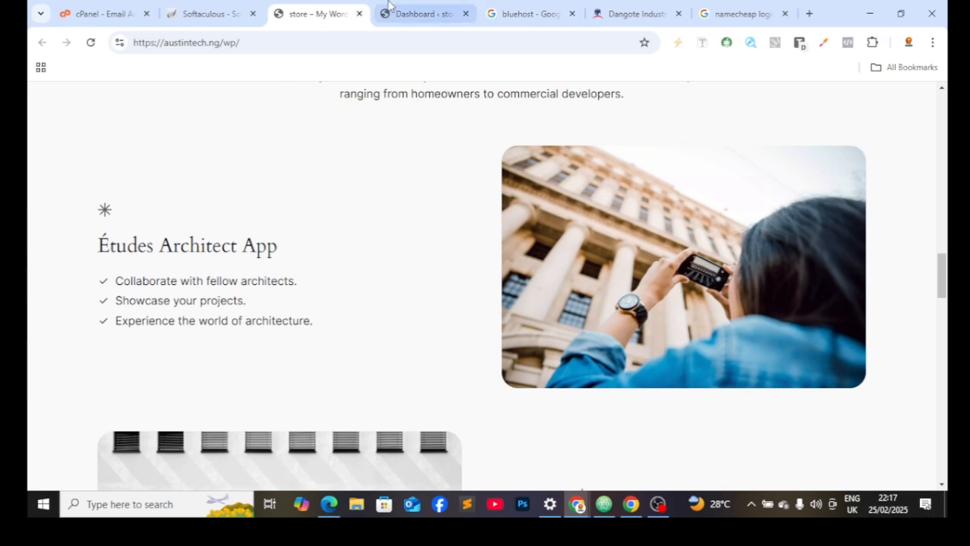
{"action": "left_click", "coordinate": [425, 14]}
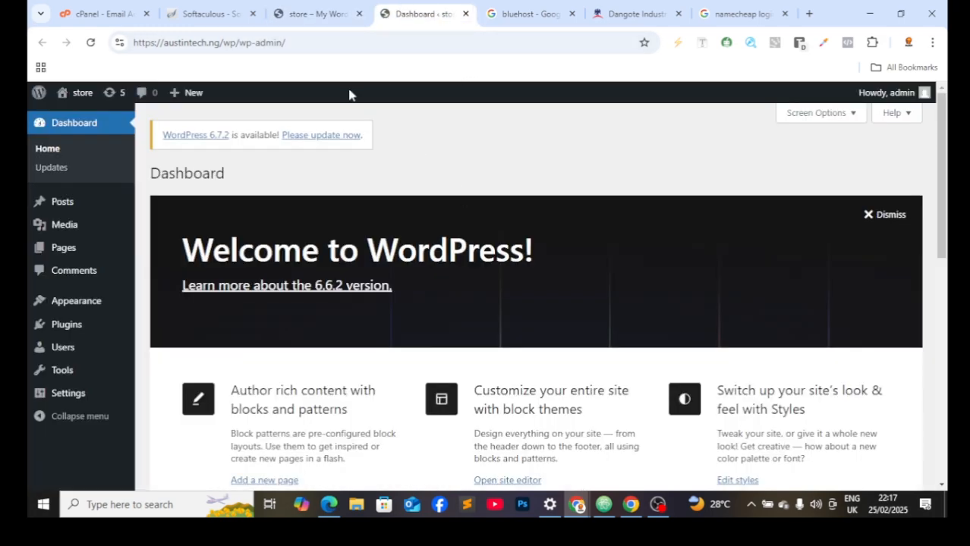
Step: Return to the WordPress admin and view the installed themes under Appearance > Themes
{"action": "left_click", "coordinate": [206, 13]}
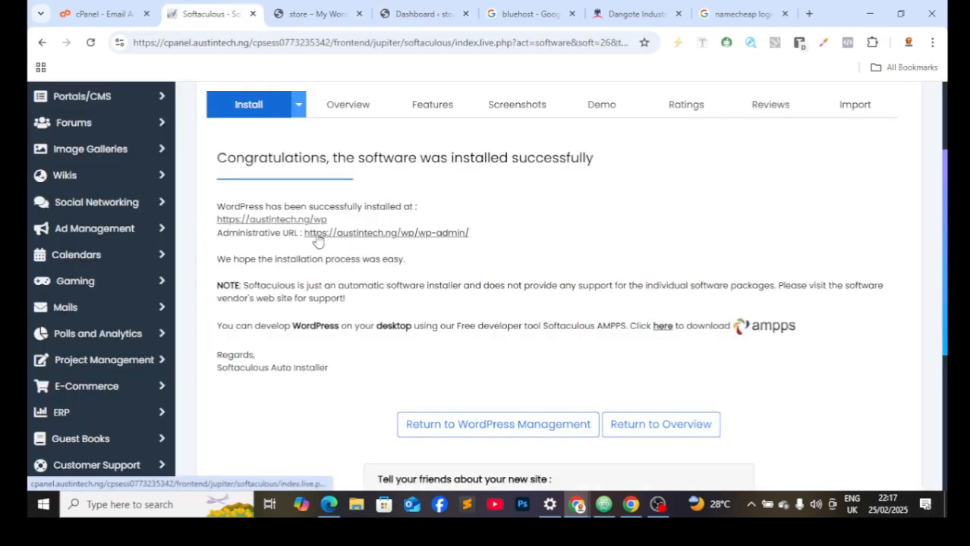
{"action": "left_click", "coordinate": [441, 13]}
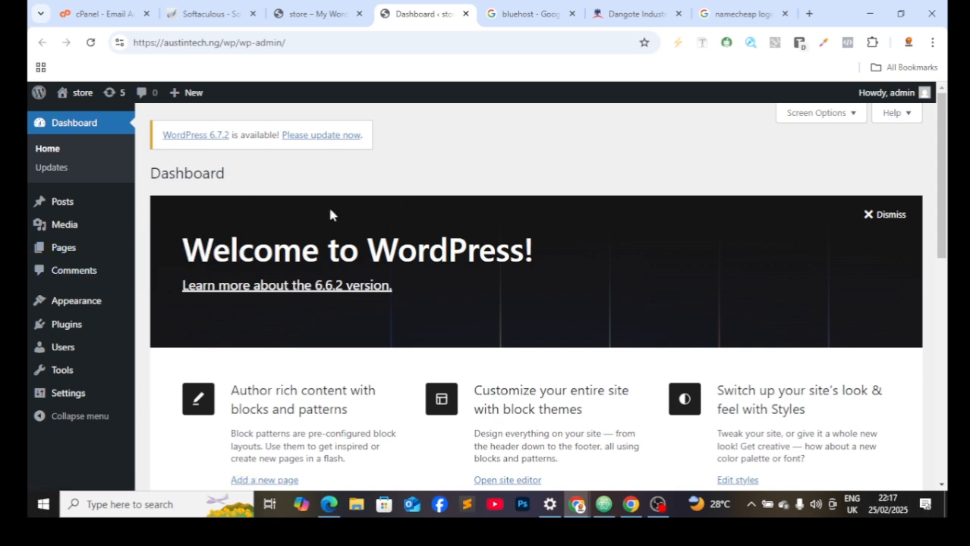
{"action": "left_click", "coordinate": [99, 305]}
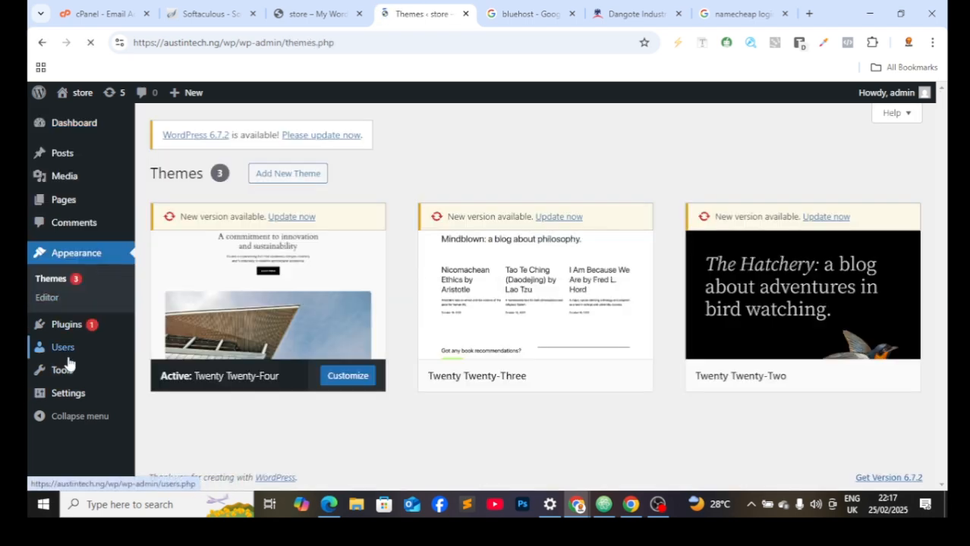
{"action": "scroll", "coordinate": [393, 319], "scroll_direction": "down", "scroll_amount": 2}
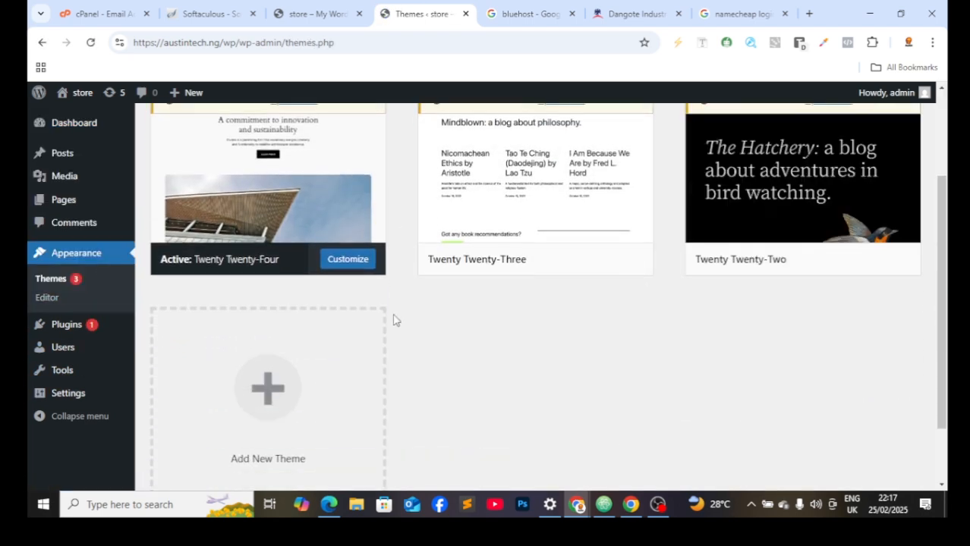
{"action": "scroll", "coordinate": [537, 286], "scroll_direction": "down", "scroll_amount": 1}
{"action": "scroll", "coordinate": [348, 232], "scroll_direction": "up", "scroll_amount": 3}
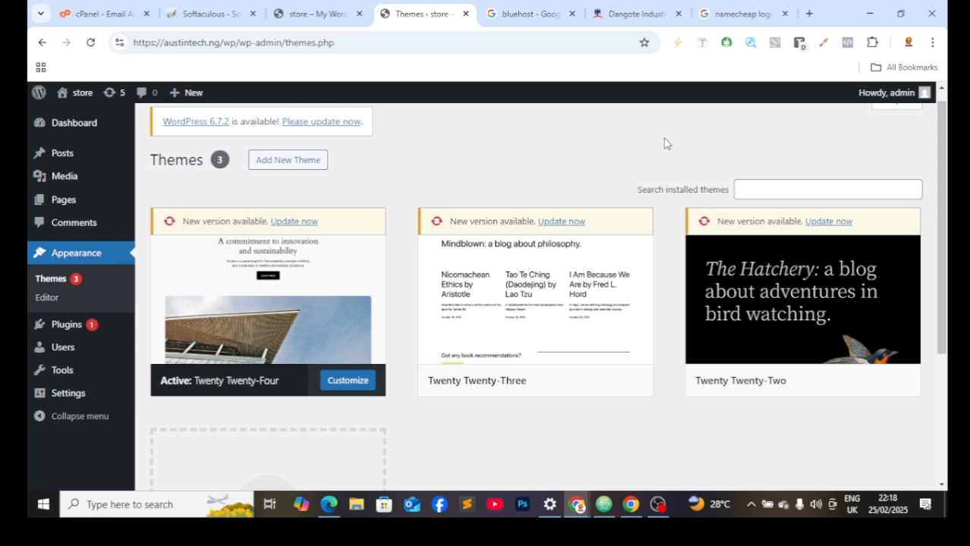
Step: Search installed themes for 'asr', find no Astra, and go to Add New Theme
{"action": "left_click", "coordinate": [776, 183]}
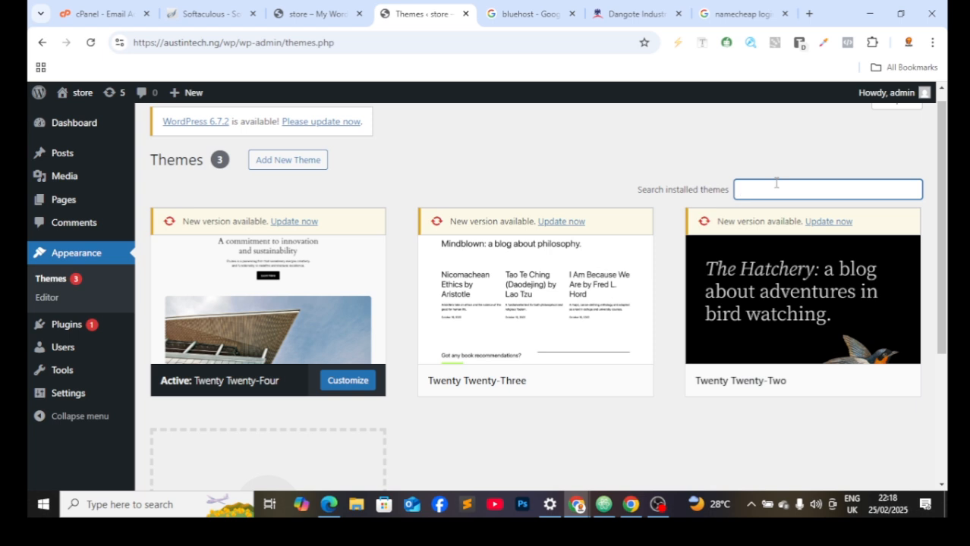
{"action": "type", "text": "asr"}
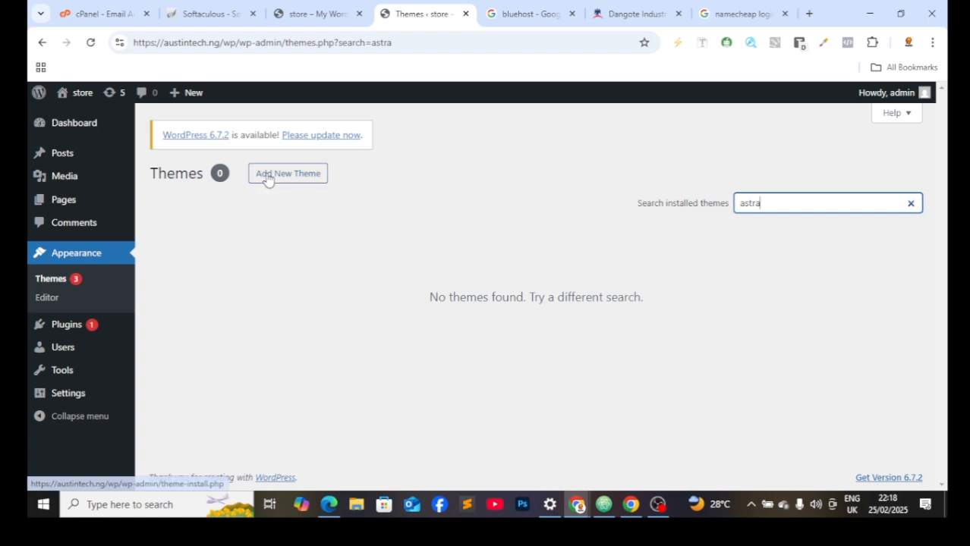
{"action": "left_click", "coordinate": [268, 176]}
Step: Find Astra in the theme directory, install it, and activate it as the site theme
{"action": "left_click", "coordinate": [756, 212]}
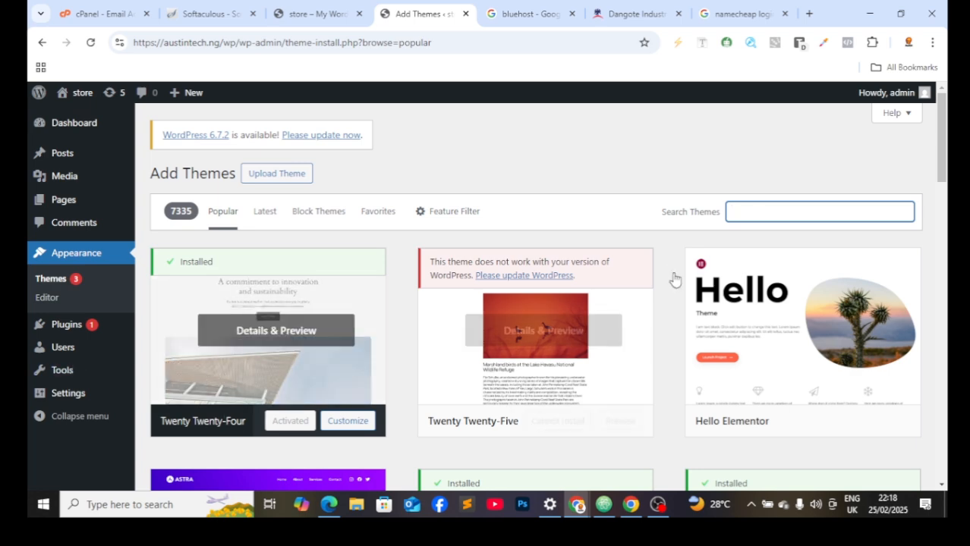
{"action": "type", "text": "astra"}
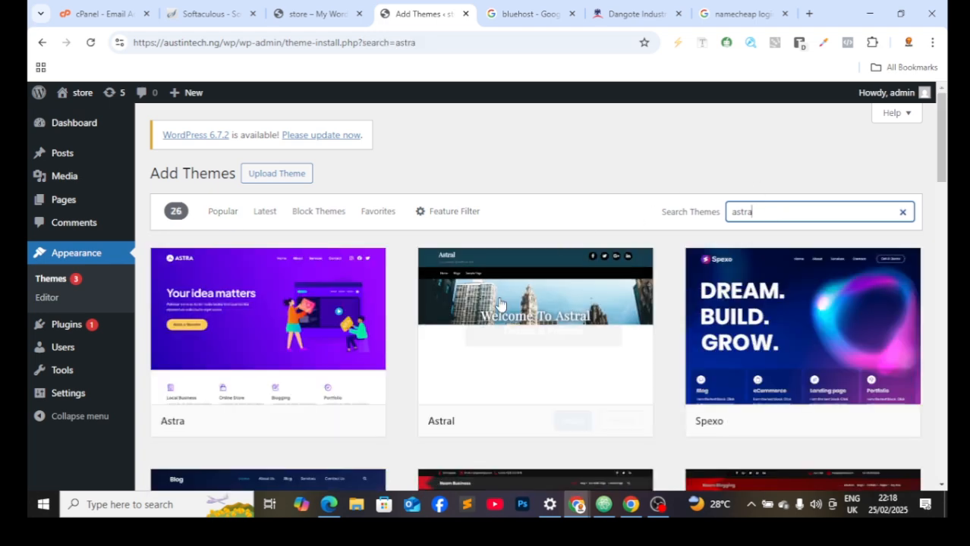
{"action": "mouse_move", "coordinate": [249, 320]}
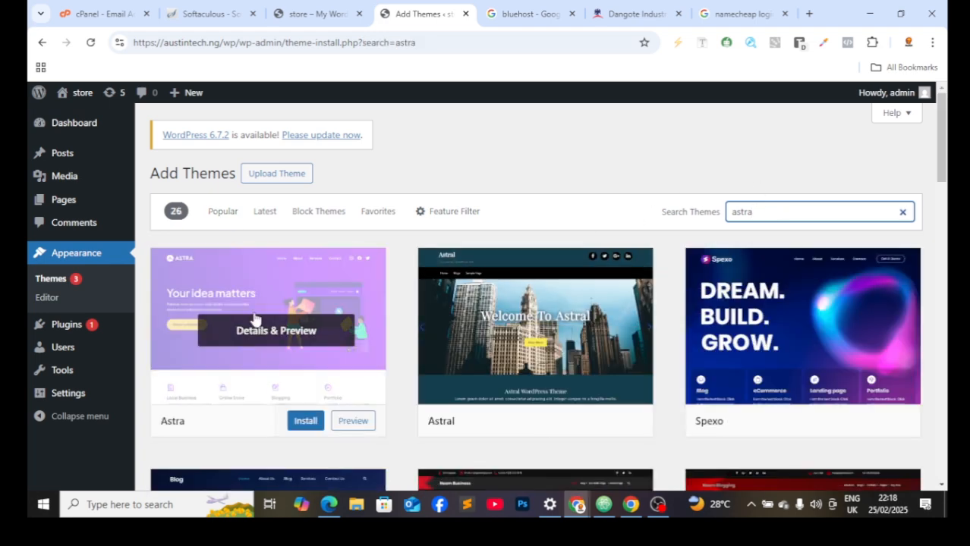
{"action": "scroll", "coordinate": [256, 318], "scroll_direction": "down", "scroll_amount": 1}
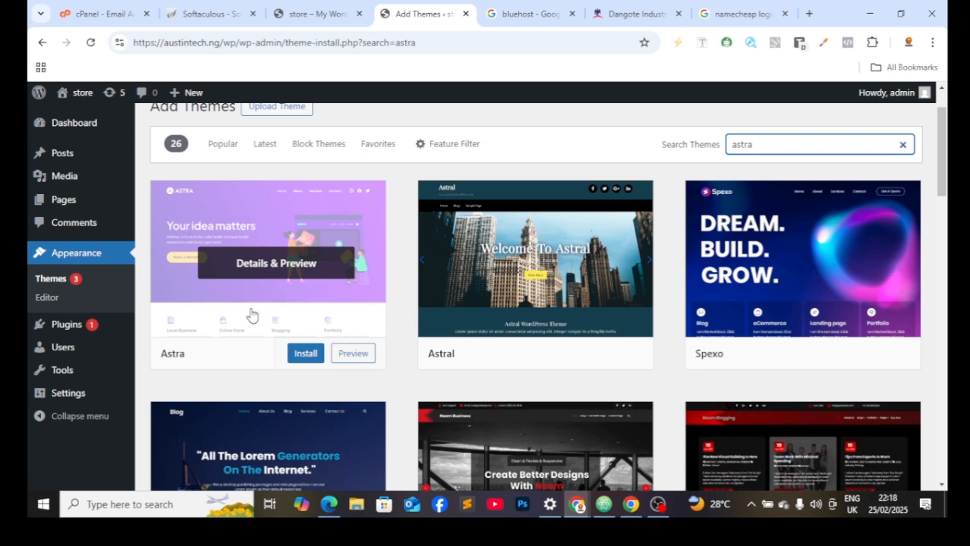
{"action": "left_click", "coordinate": [303, 357]}
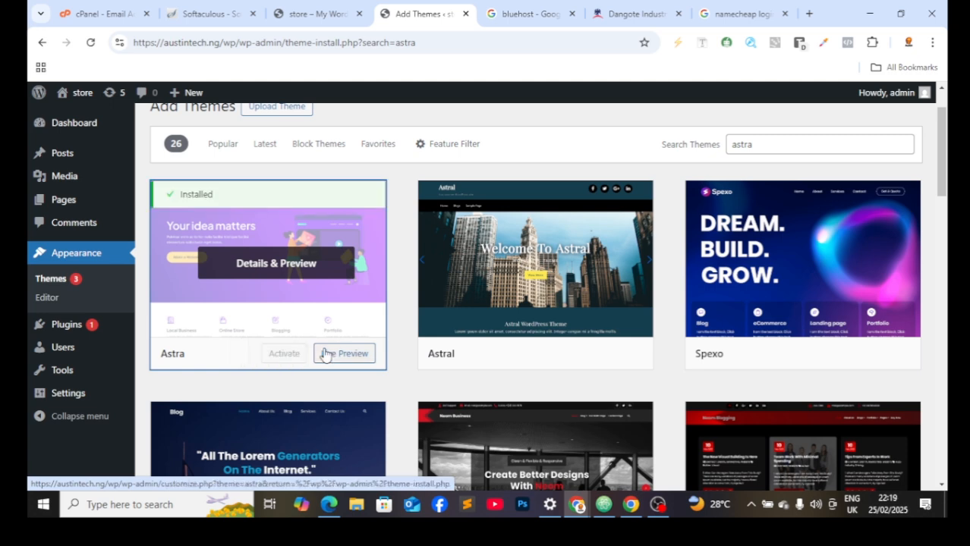
{"action": "left_click", "coordinate": [283, 355]}
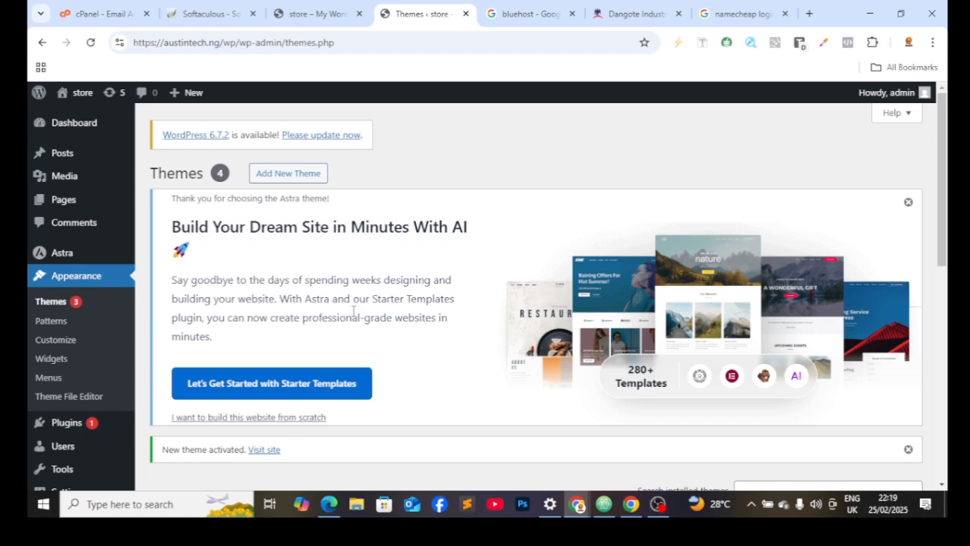
Step: Reload the site's front page to confirm the Astra theme, then return to the Themes page
{"action": "scroll", "coordinate": [352, 311], "scroll_direction": "down", "scroll_amount": 1}
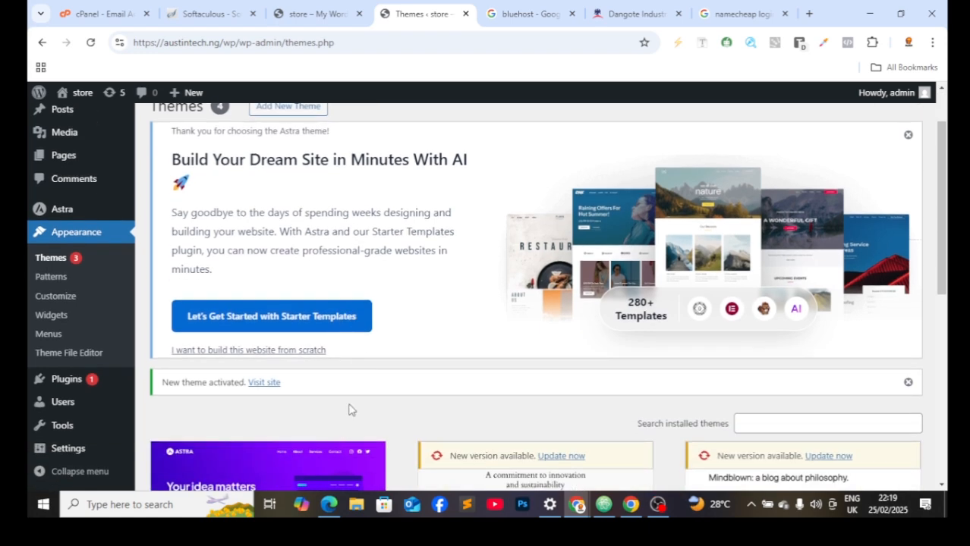
{"action": "left_click", "coordinate": [319, 13]}
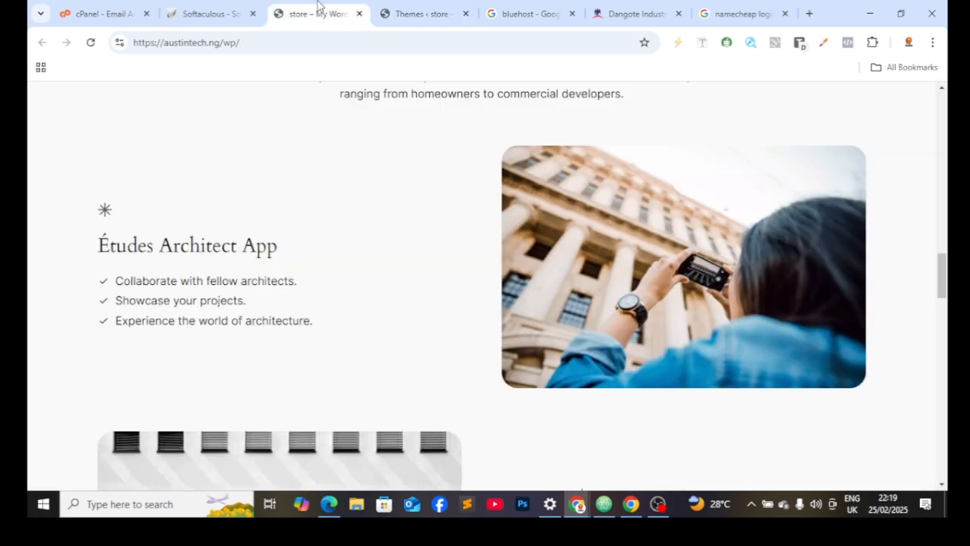
{"action": "left_click", "coordinate": [90, 43]}
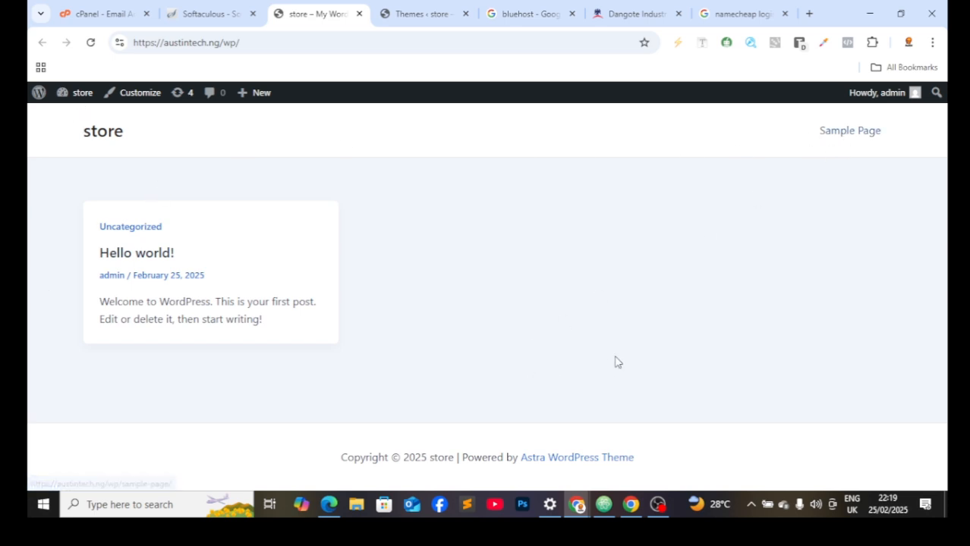
{"action": "left_click", "coordinate": [433, 11]}
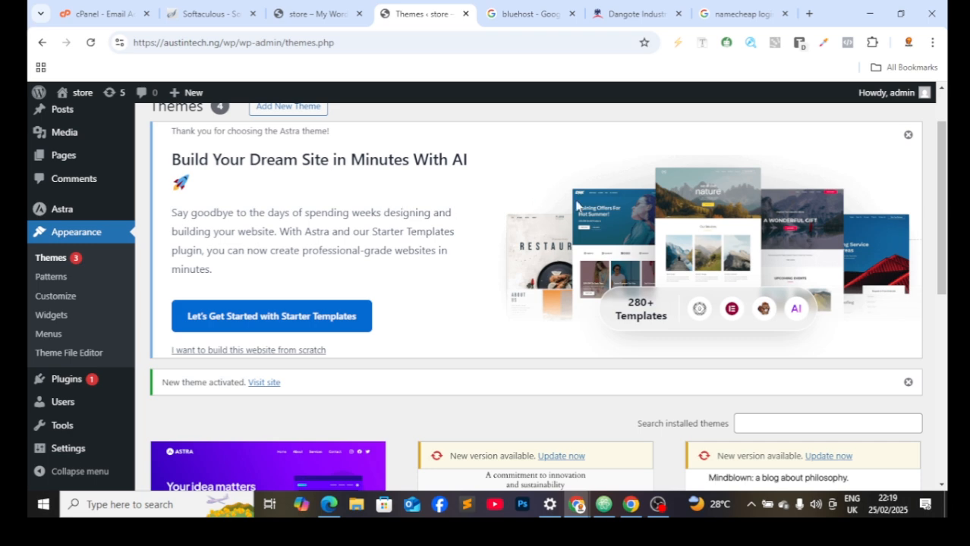
Step: Dismiss the Astra starter-site notice and reload the Themes screen
{"action": "left_click", "coordinate": [908, 135]}
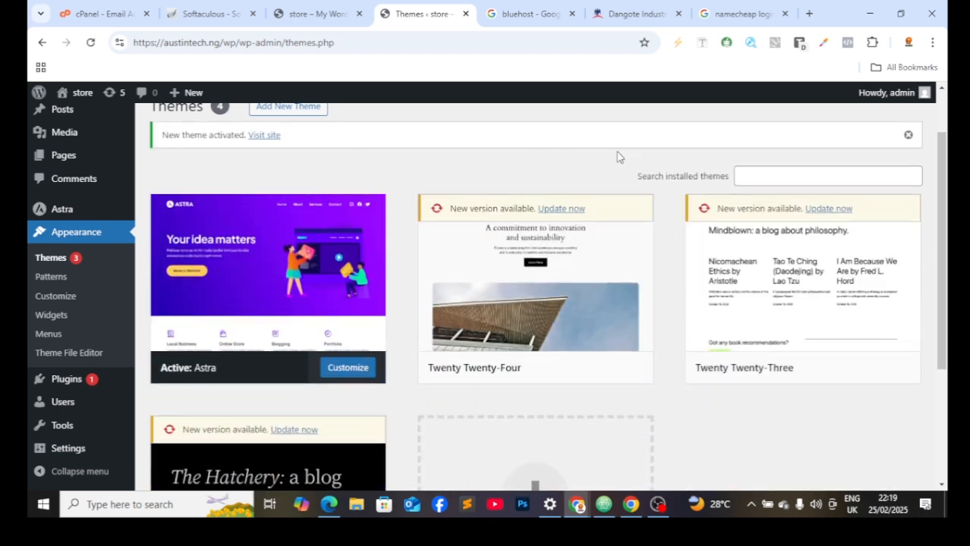
{"action": "scroll", "coordinate": [375, 242], "scroll_direction": "down", "scroll_amount": 3}
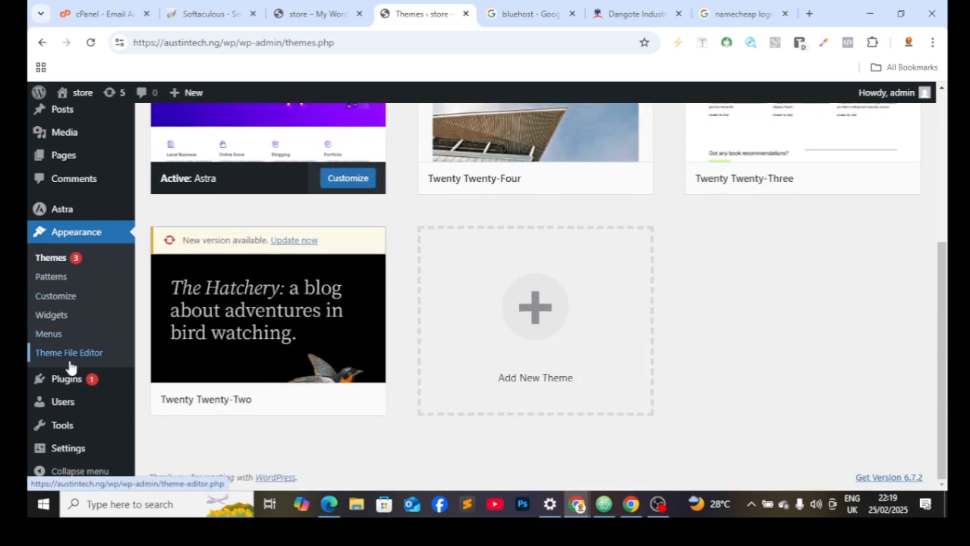
{"action": "left_click", "coordinate": [129, 228]}
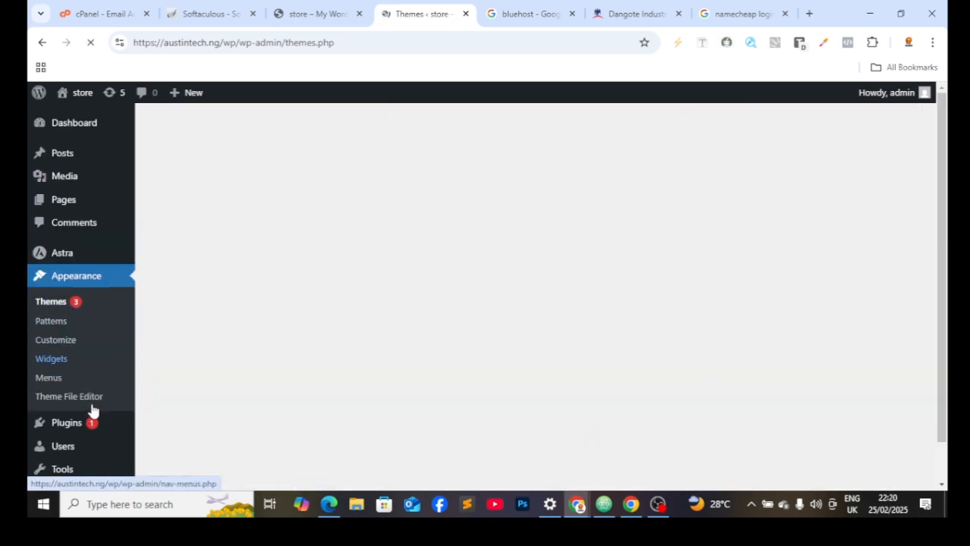
{"action": "scroll", "coordinate": [68, 334], "scroll_direction": "down", "scroll_amount": 5}
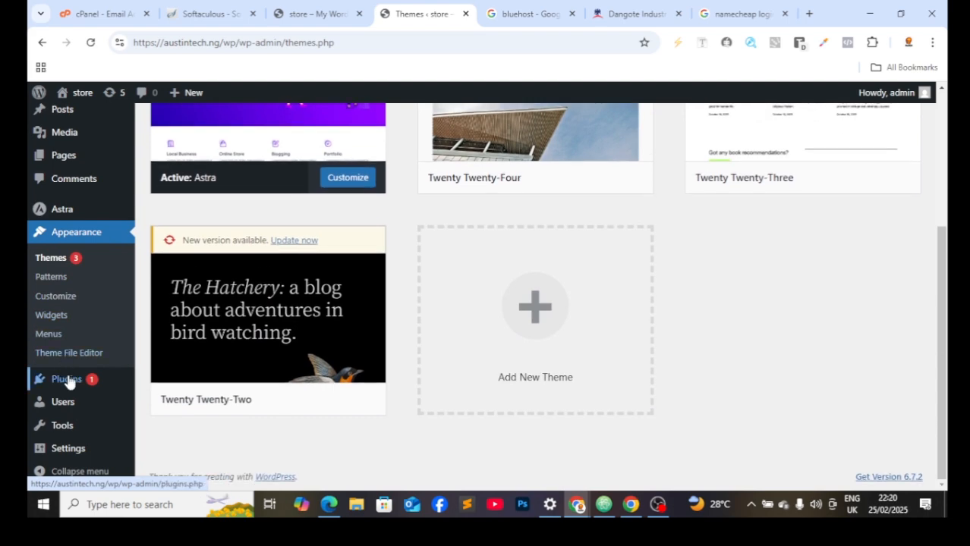
Step: Go to Plugins > Add New Plugin and place the cursor in the plugin search box
{"action": "left_click", "coordinate": [71, 380]}
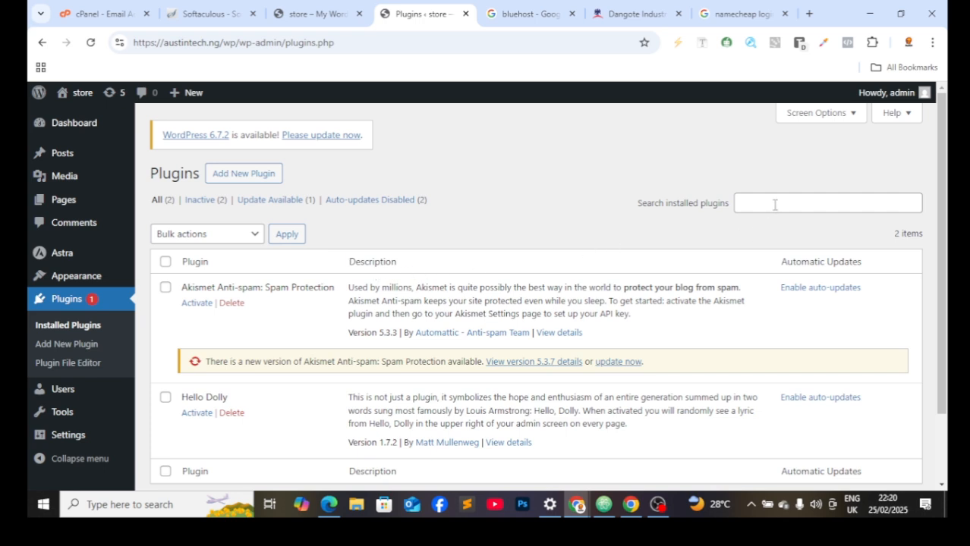
{"action": "left_click", "coordinate": [220, 174]}
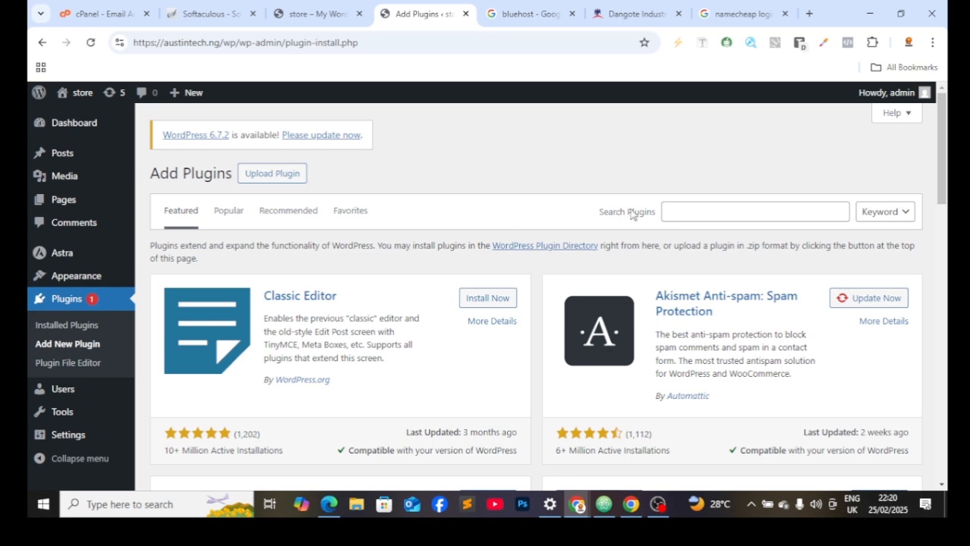
{"action": "left_click", "coordinate": [686, 215]}
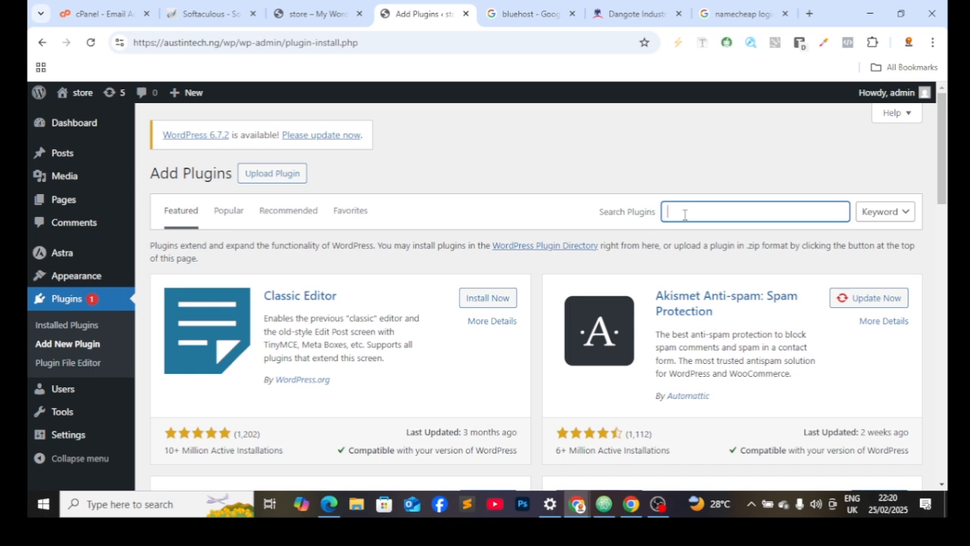
Step: Search 'starter' and install and activate the Starter Templates plugin
{"action": "type", "text": "starter"}
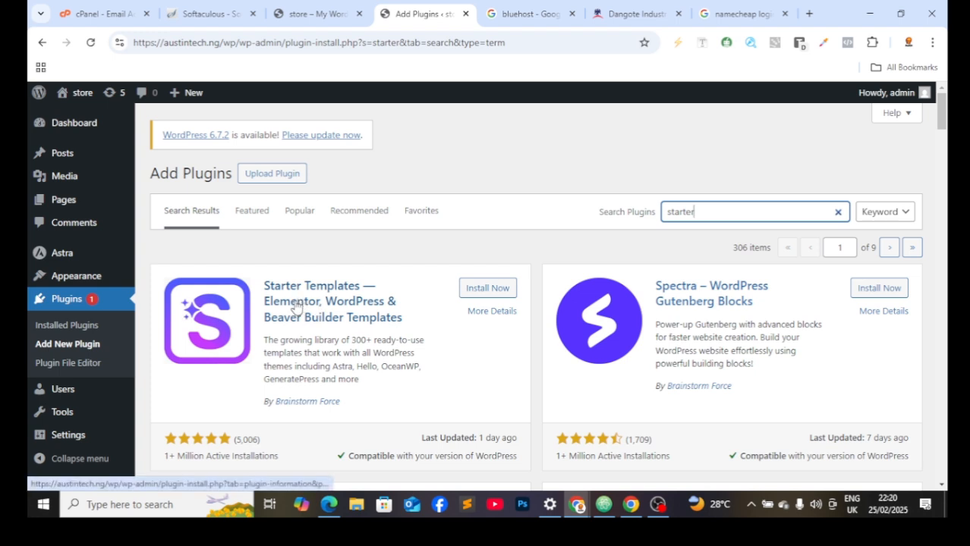
{"action": "left_click", "coordinate": [473, 287]}
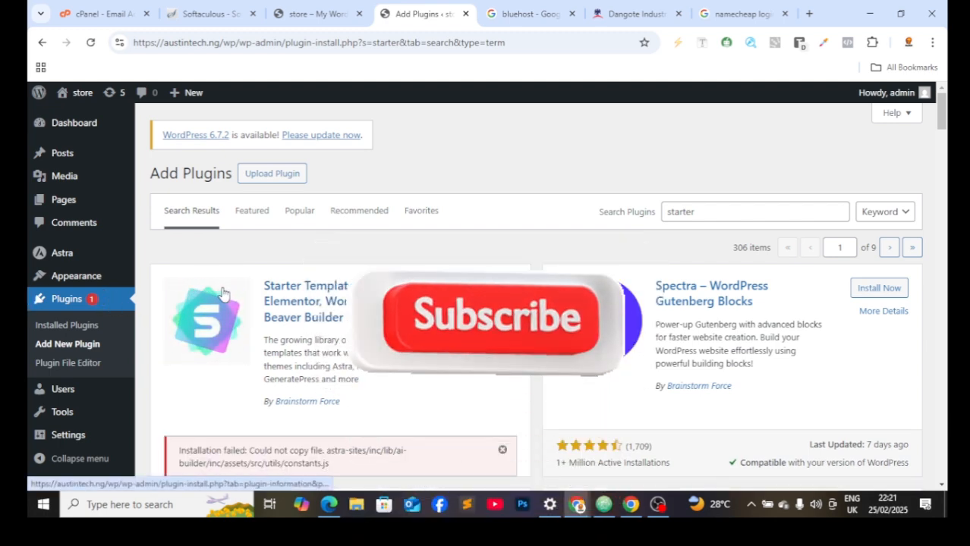
{"action": "scroll", "coordinate": [233, 314], "scroll_direction": "down", "scroll_amount": 3}
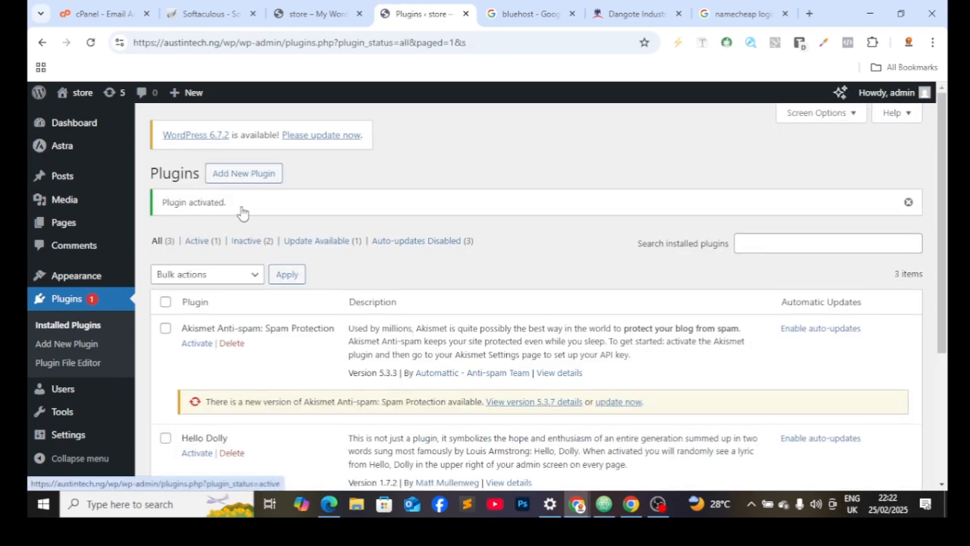
{"action": "scroll", "coordinate": [226, 206], "scroll_direction": "down", "scroll_amount": 3}
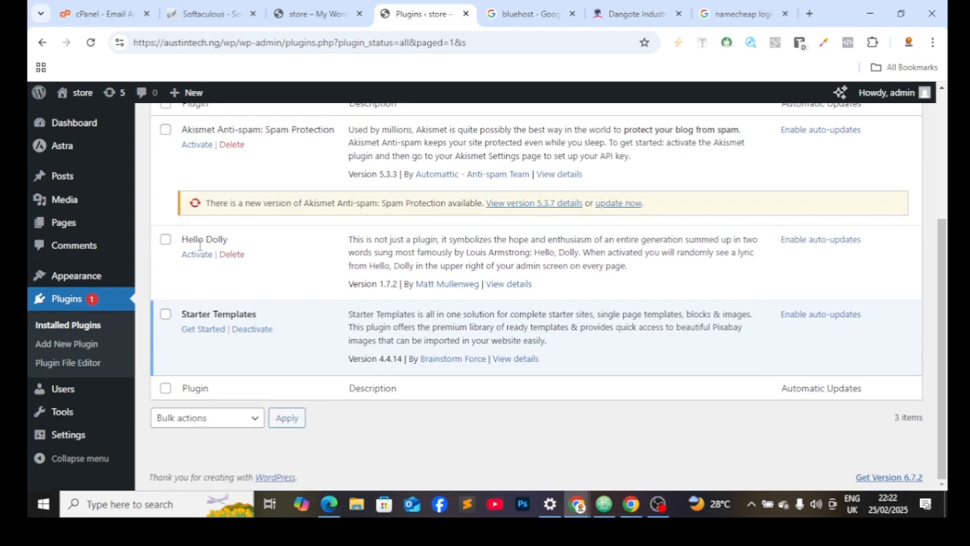
{"action": "mouse_move", "coordinate": [97, 199]}
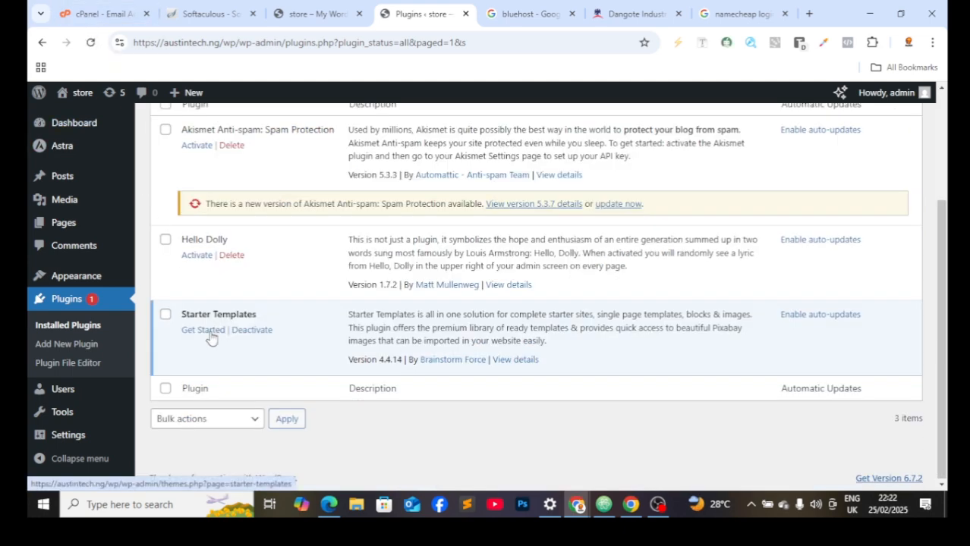
Step: Launch Starter Templates, choose Build with classic templates, and pick Beaver Builder as page builder
{"action": "left_click", "coordinate": [211, 335]}
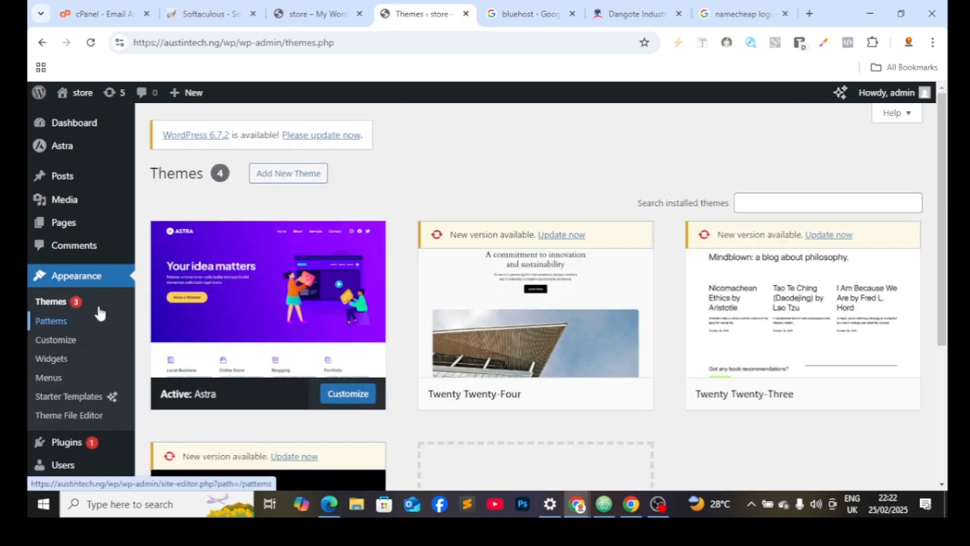
{"action": "left_click", "coordinate": [91, 399]}
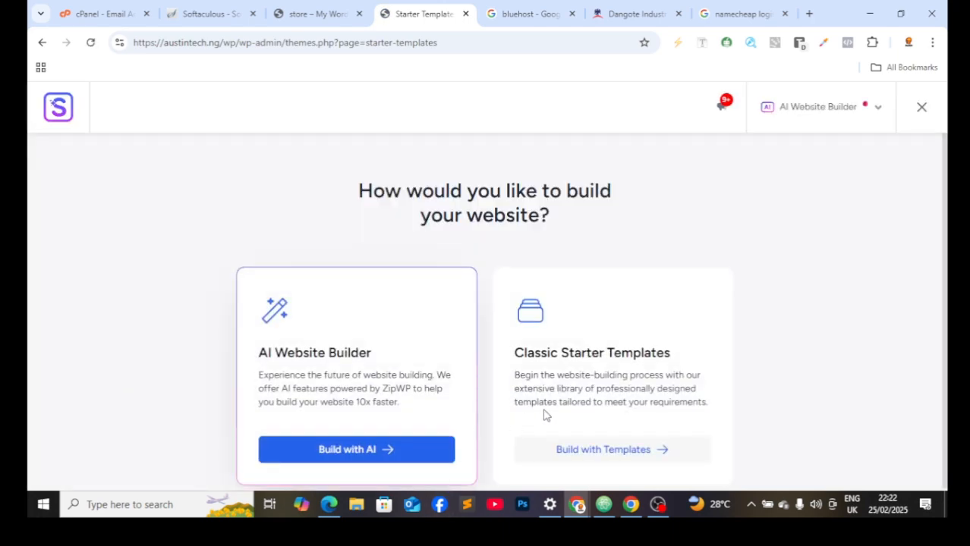
{"action": "scroll", "coordinate": [346, 329], "scroll_direction": "down", "scroll_amount": 1}
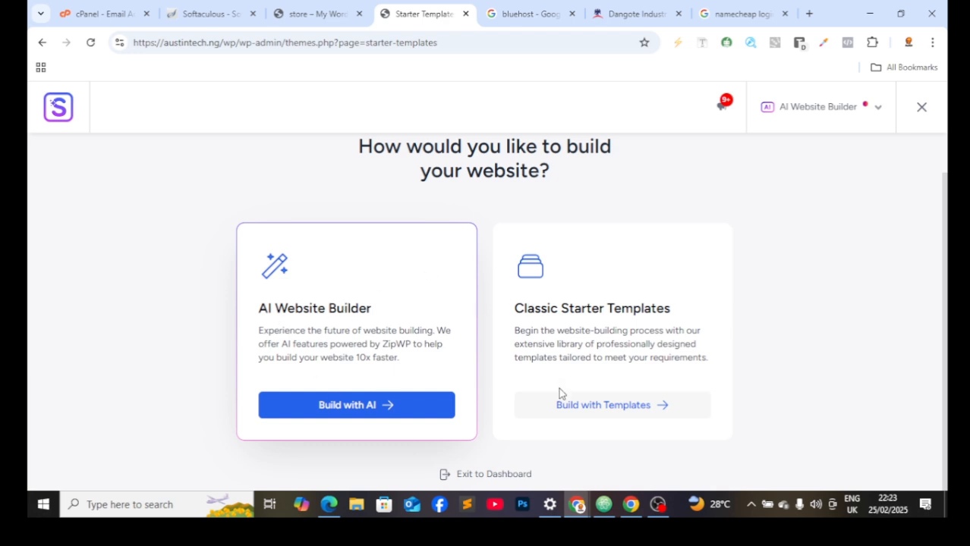
{"action": "left_click", "coordinate": [611, 405]}
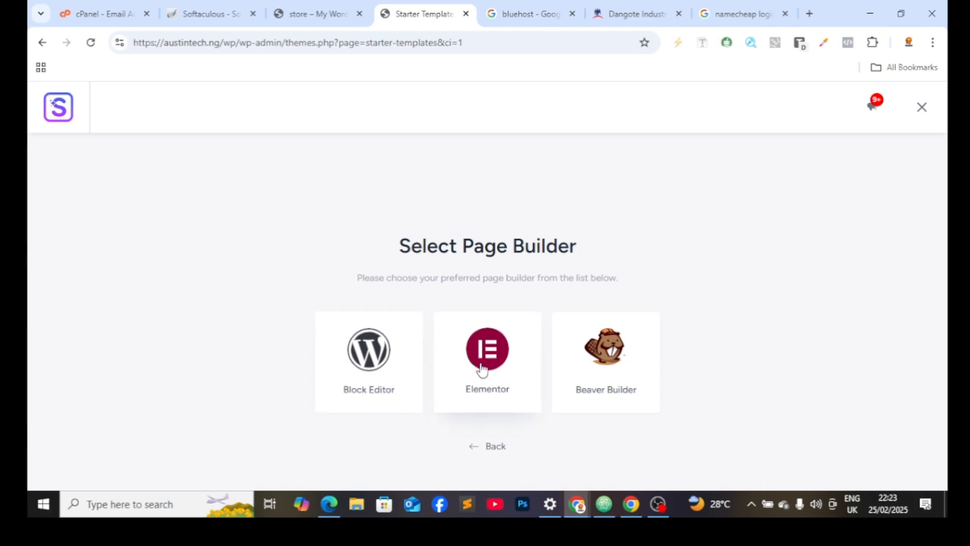
{"action": "left_click", "coordinate": [613, 372]}
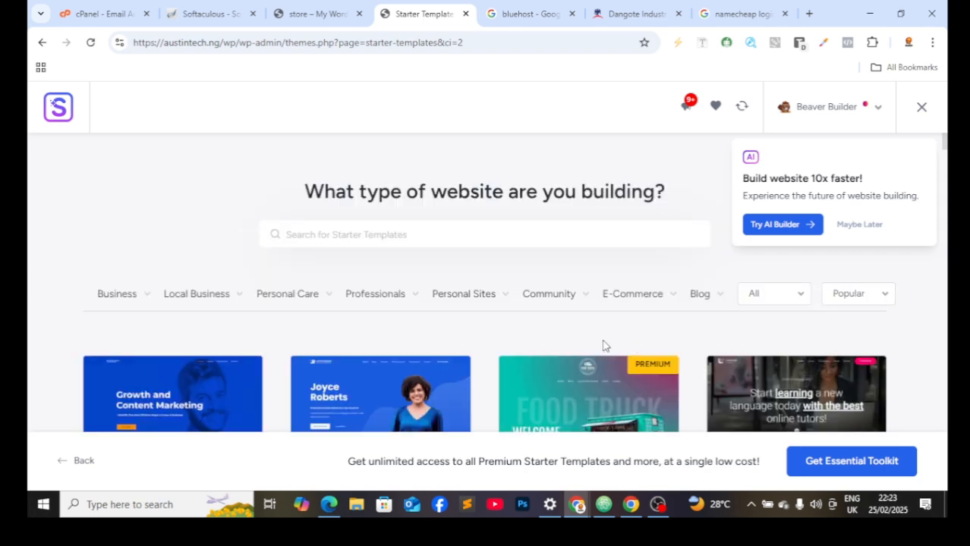
Step: Filter the template gallery to the E-Commerce category and browse its templates
{"action": "left_click", "coordinate": [632, 295]}
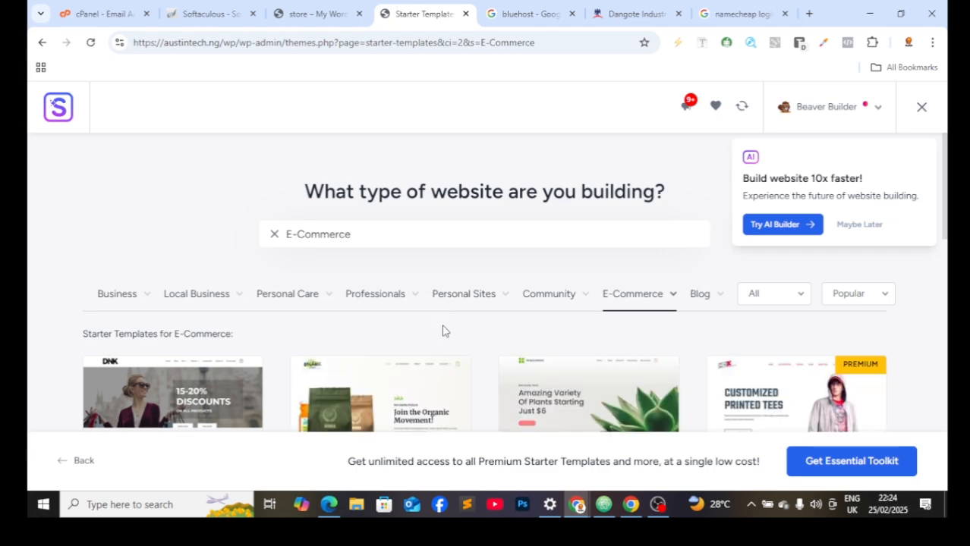
{"action": "scroll", "coordinate": [481, 349], "scroll_direction": "down", "scroll_amount": 1}
{"action": "scroll", "coordinate": [490, 351], "scroll_direction": "down", "scroll_amount": 3}
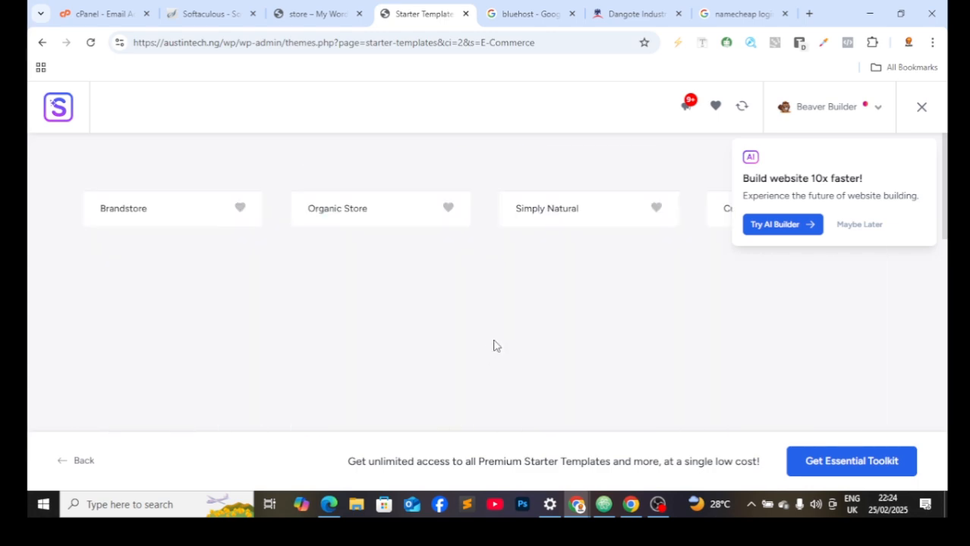
{"action": "scroll", "coordinate": [494, 343], "scroll_direction": "up", "scroll_amount": 5}
{"action": "scroll", "coordinate": [495, 338], "scroll_direction": "down", "scroll_amount": 2}
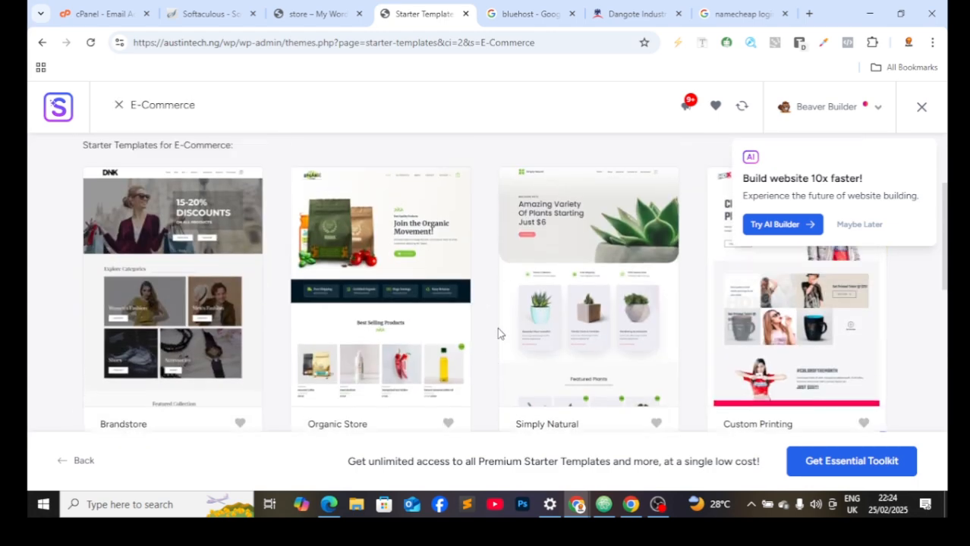
{"action": "scroll", "coordinate": [498, 333], "scroll_direction": "up", "scroll_amount": 3}
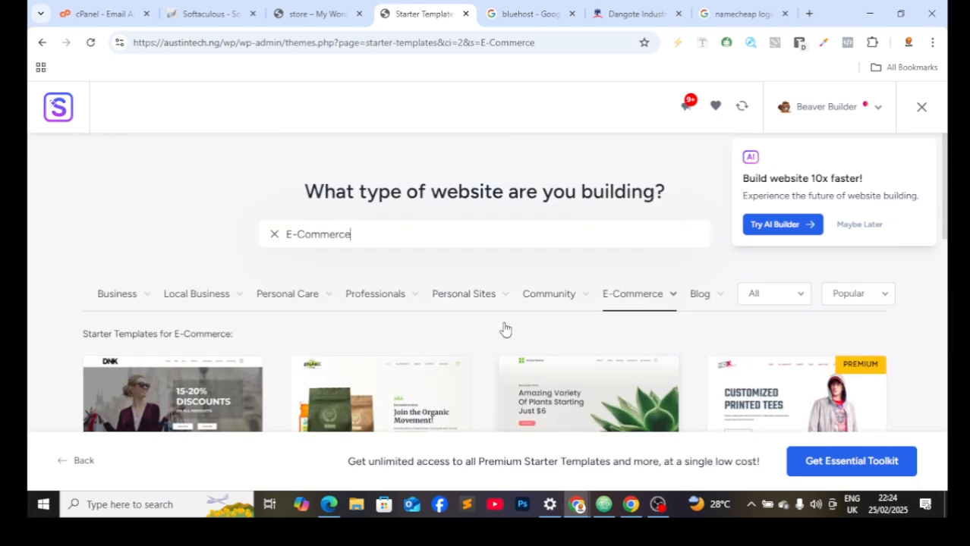
Step: Filter to the Professionals category and browse for the Outdoor Adventure template
{"action": "left_click", "coordinate": [376, 296]}
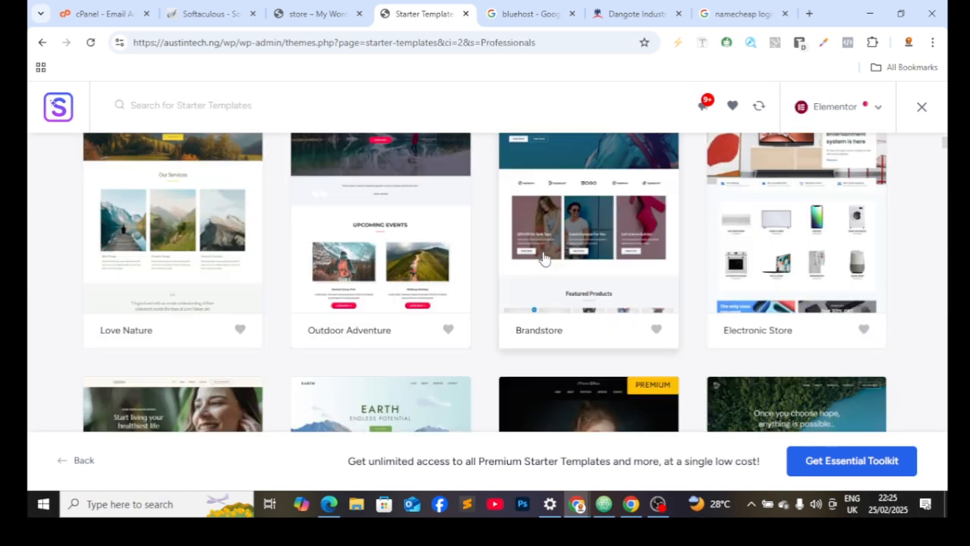
{"action": "scroll", "coordinate": [541, 268], "scroll_direction": "up", "scroll_amount": 5}
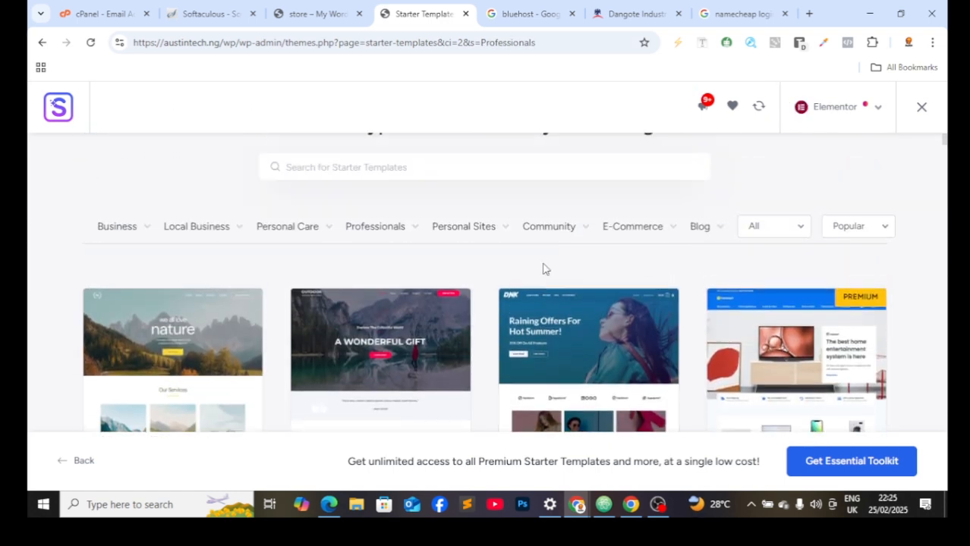
{"action": "scroll", "coordinate": [538, 290], "scroll_direction": "down", "scroll_amount": 2}
{"action": "scroll", "coordinate": [346, 284], "scroll_direction": "down", "scroll_amount": 3}
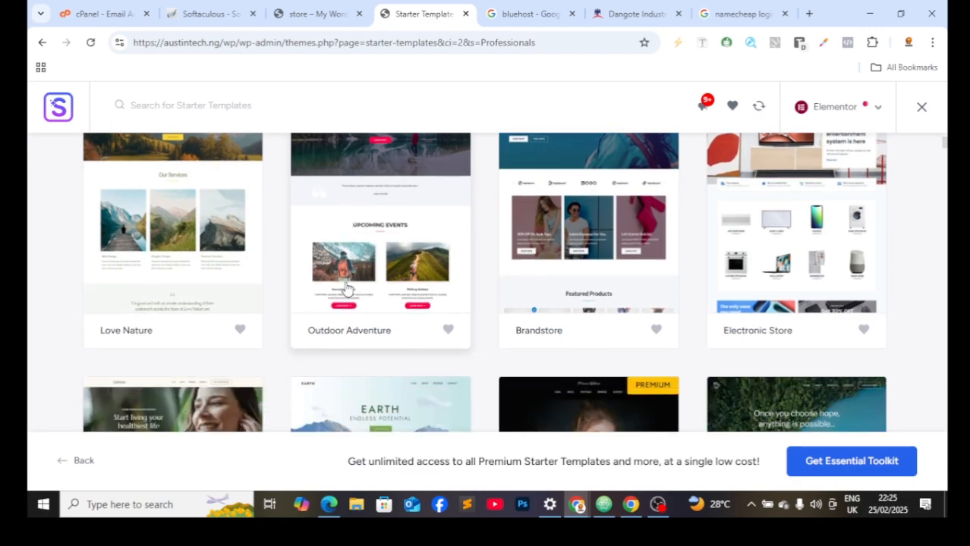
{"action": "scroll", "coordinate": [346, 284], "scroll_direction": "up", "scroll_amount": 4}
{"action": "scroll", "coordinate": [344, 289], "scroll_direction": "down", "scroll_amount": 5}
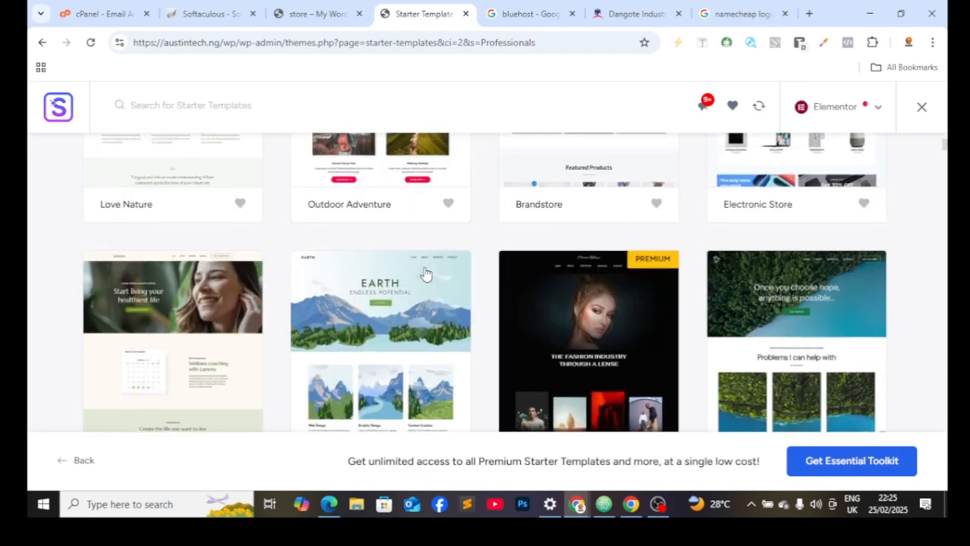
{"action": "scroll", "coordinate": [426, 273], "scroll_direction": "up", "scroll_amount": 5}
{"action": "scroll", "coordinate": [426, 271], "scroll_direction": "down", "scroll_amount": 3}
{"action": "scroll", "coordinate": [402, 292], "scroll_direction": "down", "scroll_amount": 1}
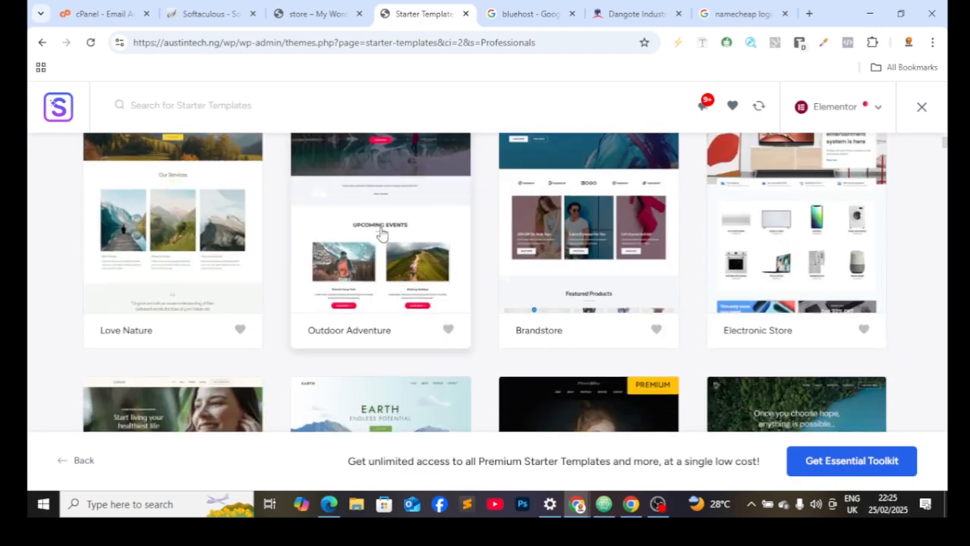
{"action": "scroll", "coordinate": [381, 249], "scroll_direction": "up", "scroll_amount": 1}
Step: Open Outdoor Adventure for customizing and review its preview, keeping the default fonts and colours
{"action": "left_click", "coordinate": [385, 250]}
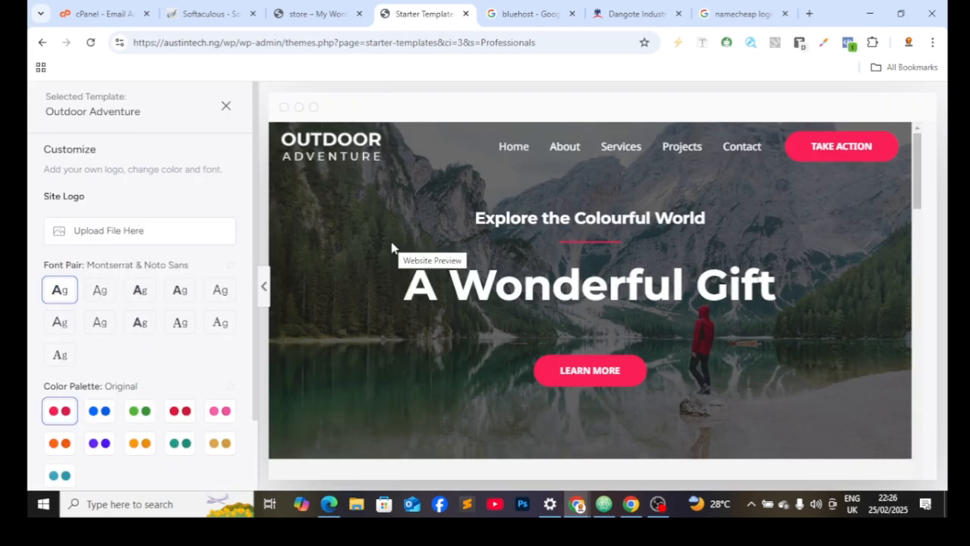
{"action": "scroll", "coordinate": [771, 202], "scroll_direction": "down", "scroll_amount": 5}
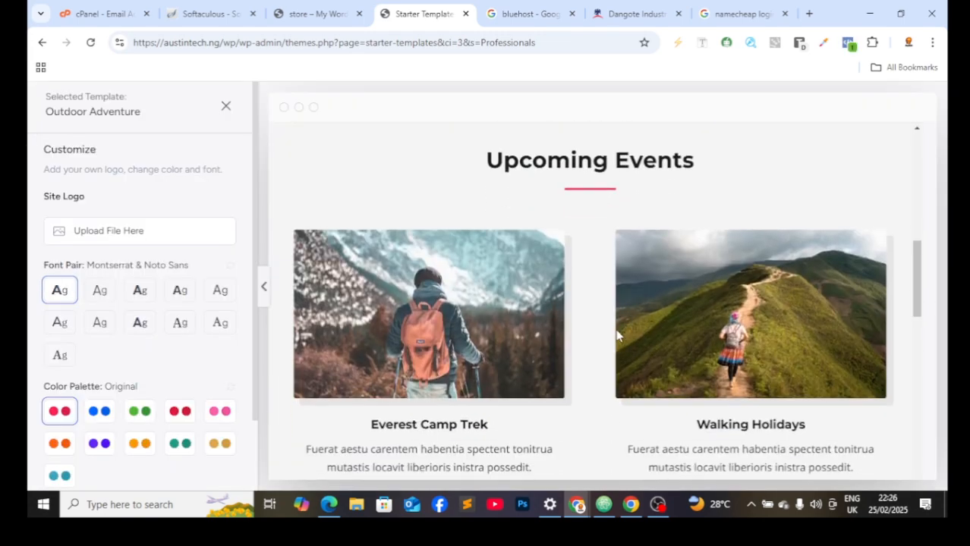
{"action": "scroll", "coordinate": [577, 319], "scroll_direction": "down", "scroll_amount": 10}
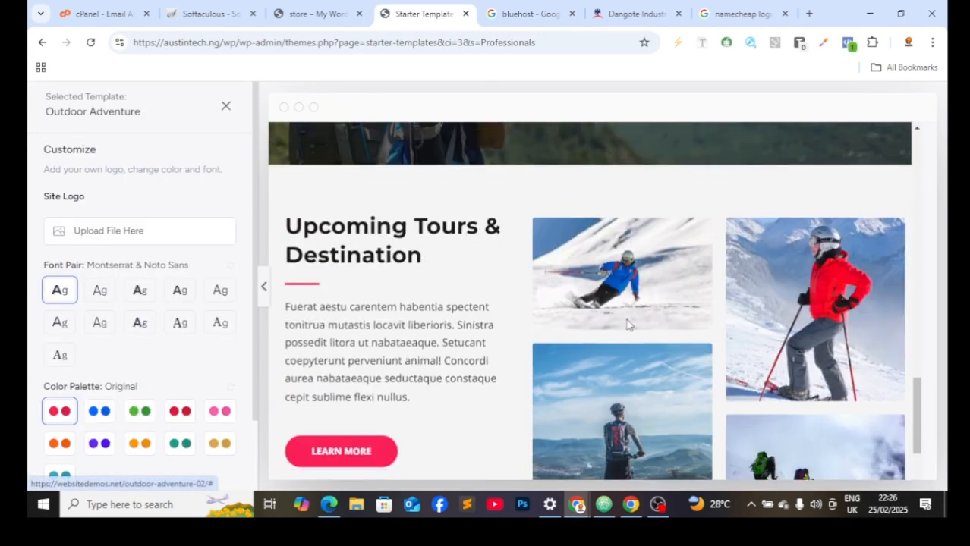
{"action": "scroll", "coordinate": [76, 230], "scroll_direction": "down", "scroll_amount": 2}
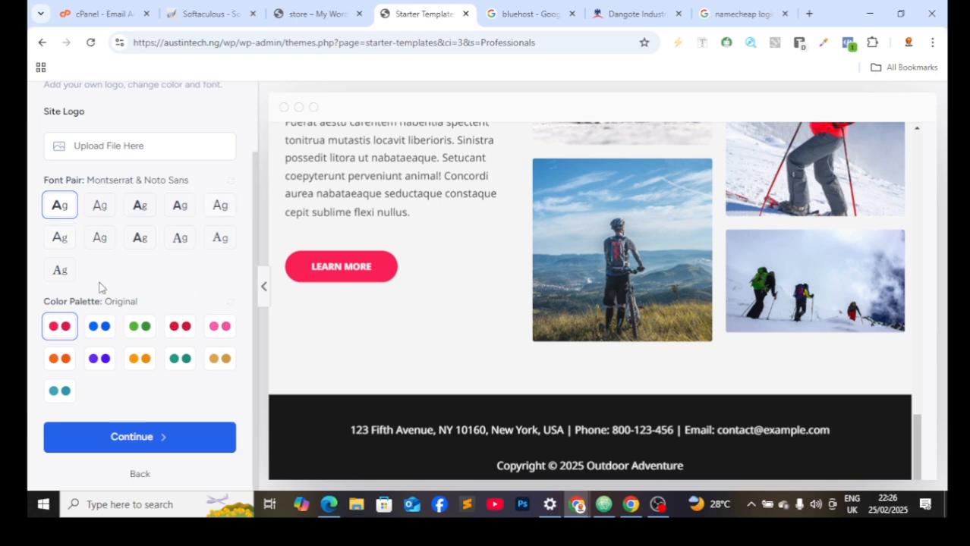
{"action": "scroll", "coordinate": [152, 249], "scroll_direction": "up", "scroll_amount": 2}
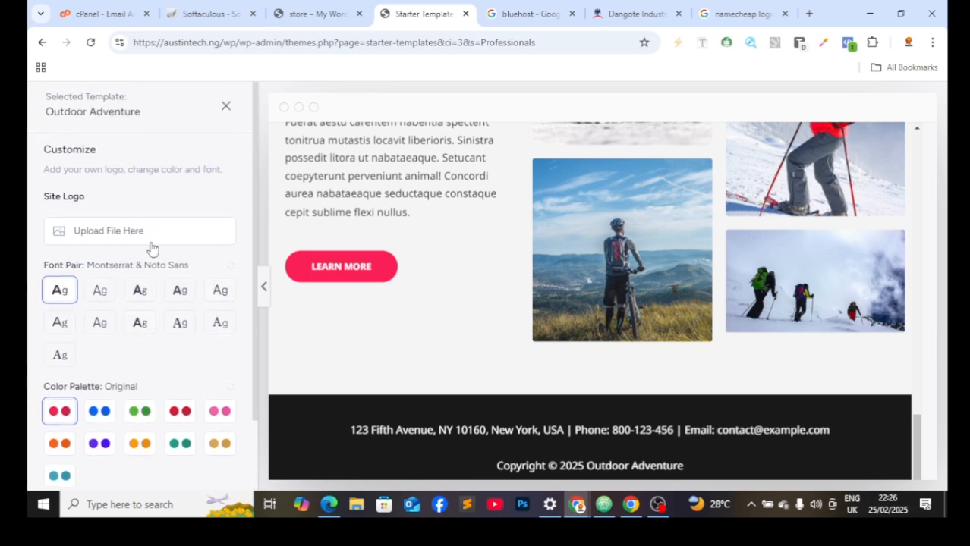
{"action": "scroll", "coordinate": [121, 212], "scroll_direction": "down", "scroll_amount": 2}
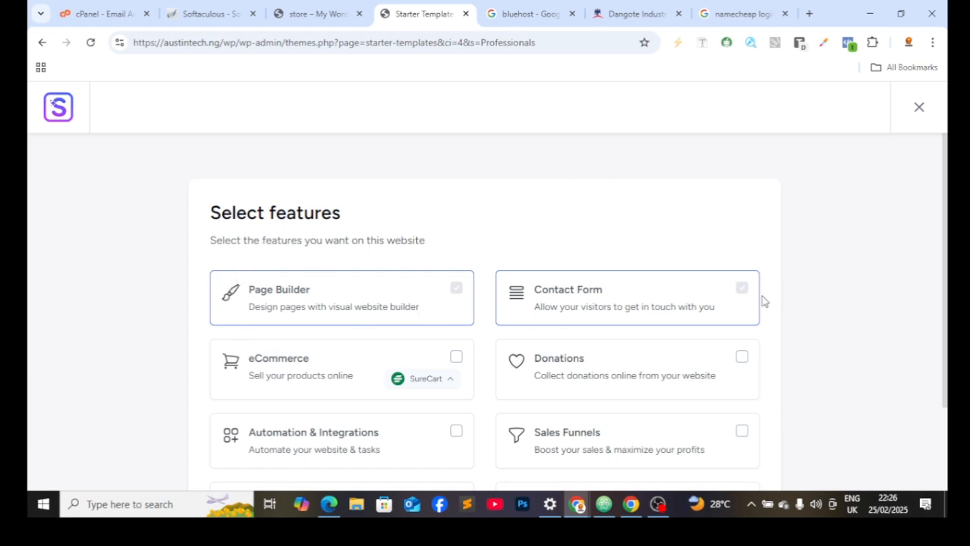
Step: Add the Free Live Chat, Automation & Integrations and eCommerce features, then continue
{"action": "scroll", "coordinate": [562, 227], "scroll_direction": "down", "scroll_amount": 2}
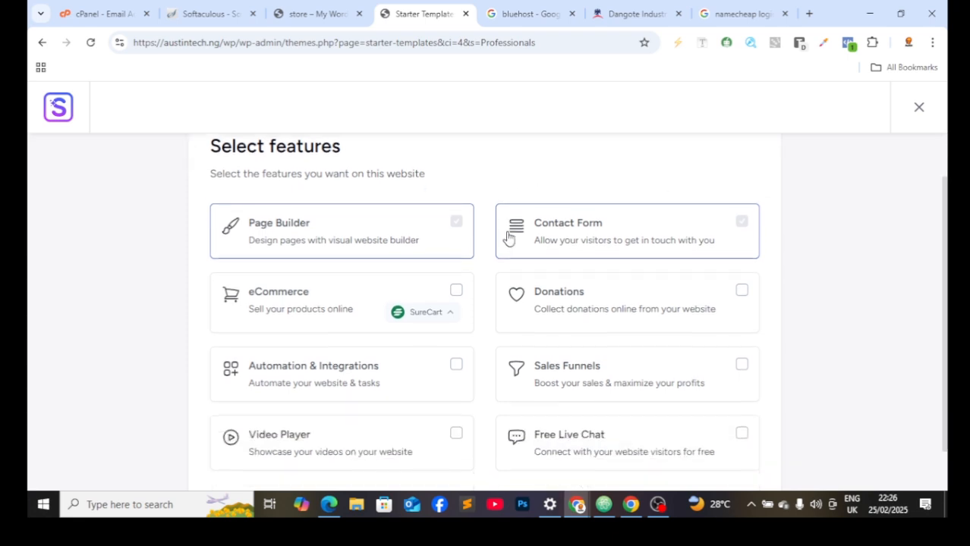
{"action": "scroll", "coordinate": [516, 220], "scroll_direction": "up", "scroll_amount": 1}
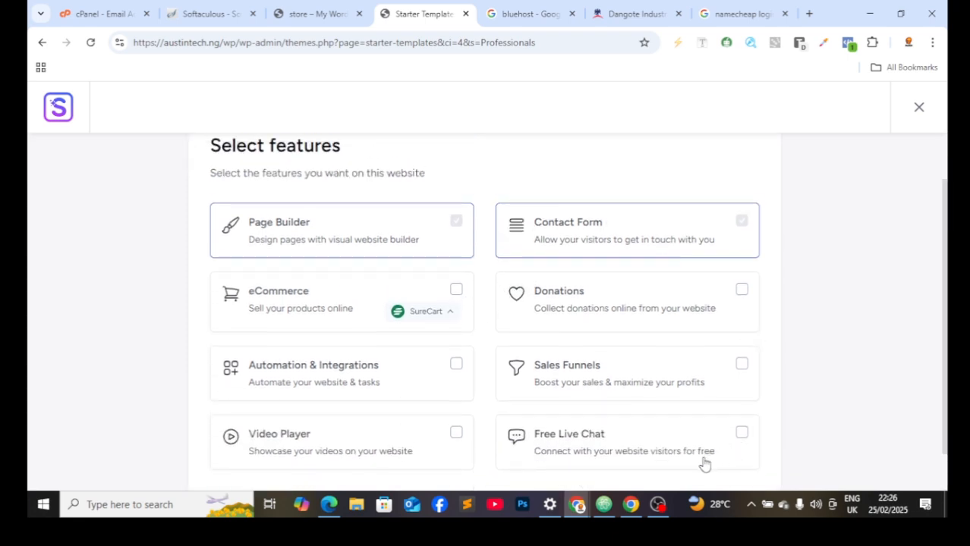
{"action": "left_click", "coordinate": [741, 437]}
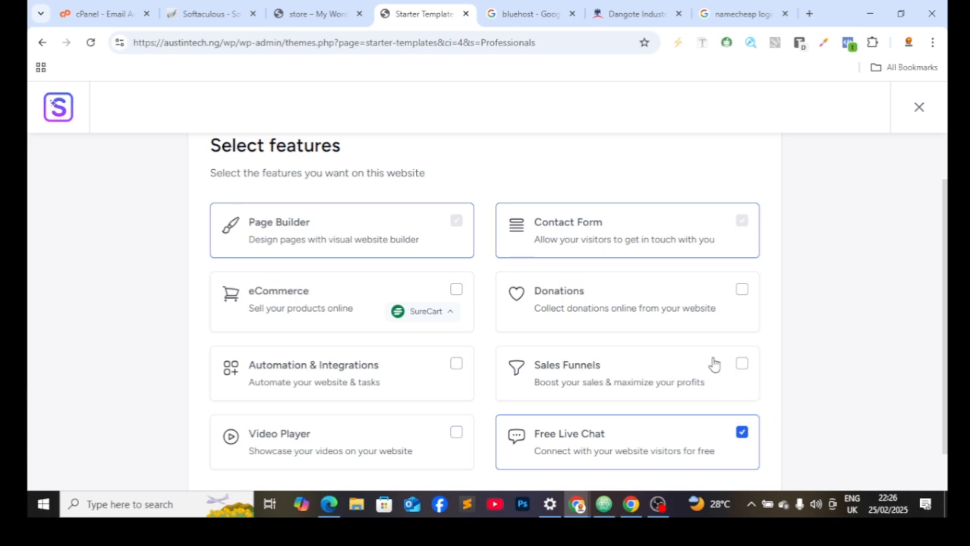
{"action": "left_click", "coordinate": [455, 366]}
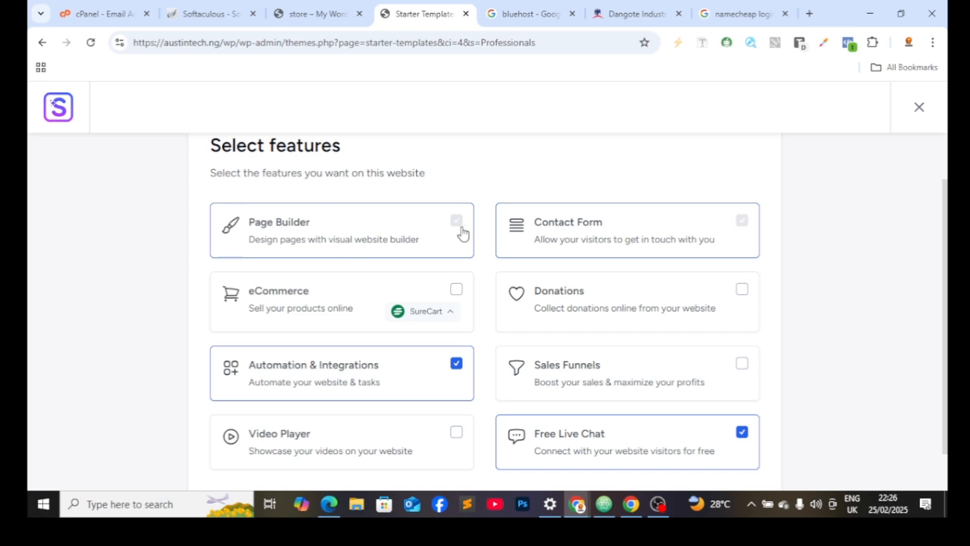
{"action": "left_click", "coordinate": [459, 288]}
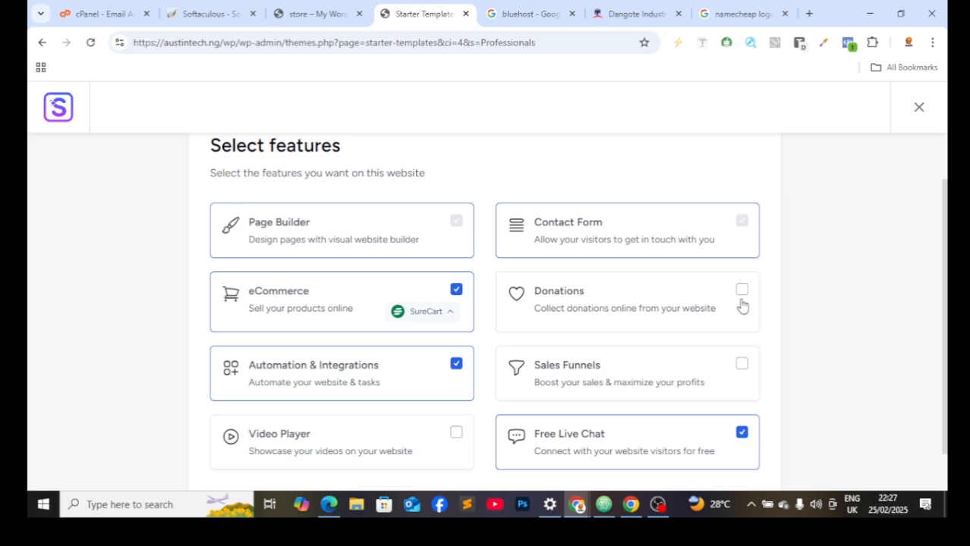
{"action": "scroll", "coordinate": [539, 353], "scroll_direction": "down", "scroll_amount": 2}
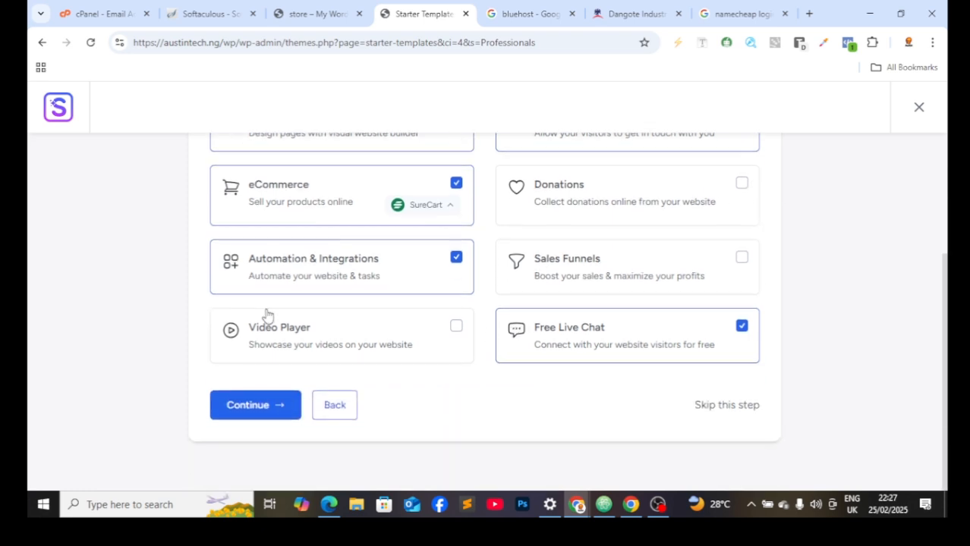
{"action": "left_click", "coordinate": [267, 408]}
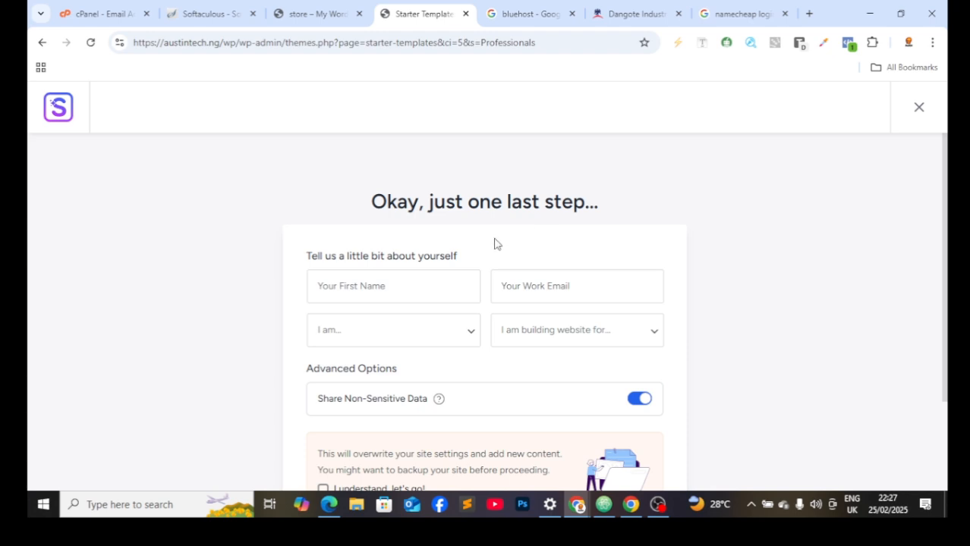
Step: Enter a first name and work e-mail, with role Expert and site for Myself/My Company
{"action": "scroll", "coordinate": [519, 261], "scroll_direction": "down", "scroll_amount": 3}
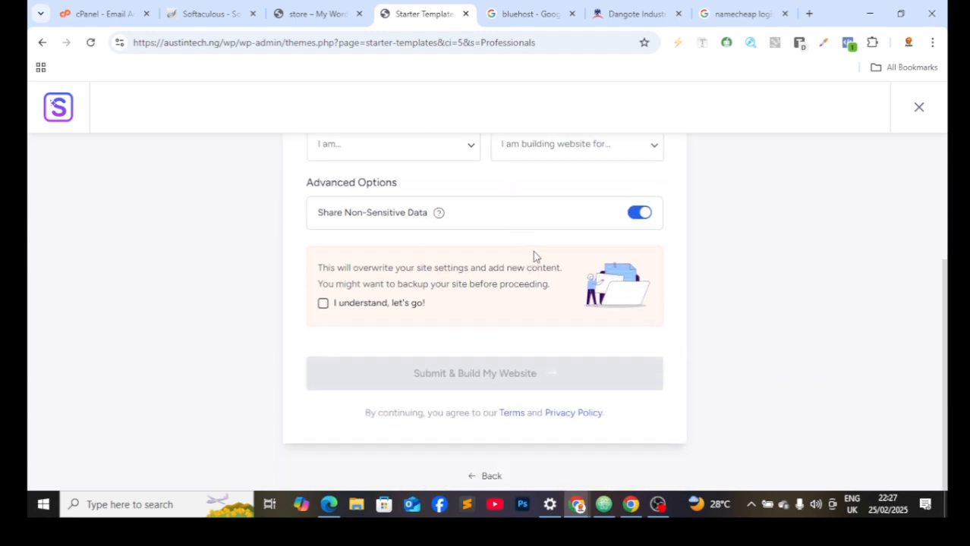
{"action": "scroll", "coordinate": [535, 258], "scroll_direction": "up", "scroll_amount": 3}
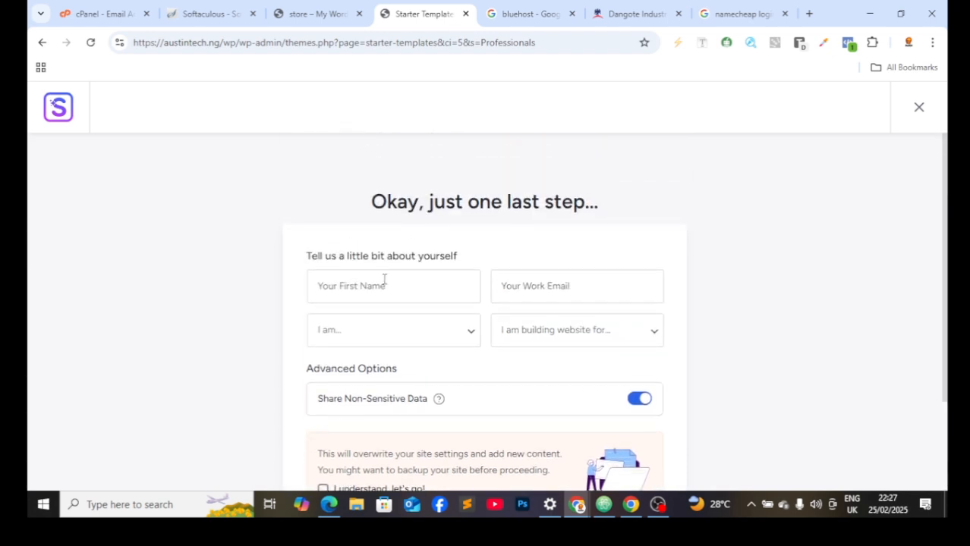
{"action": "left_click", "coordinate": [384, 282]}
{"action": "type", "text": "germn"}
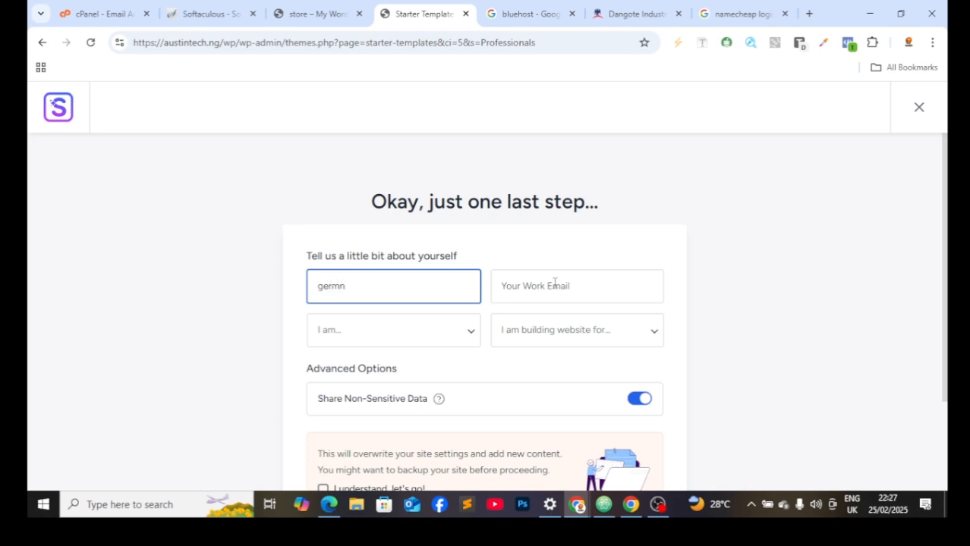
{"action": "left_click", "coordinate": [554, 283]}
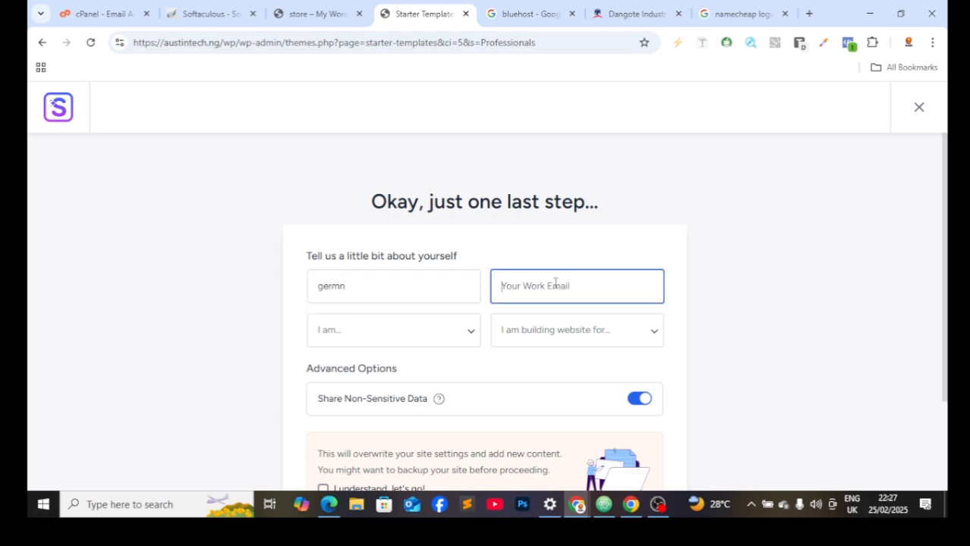
{"action": "left_click", "coordinate": [573, 330]}
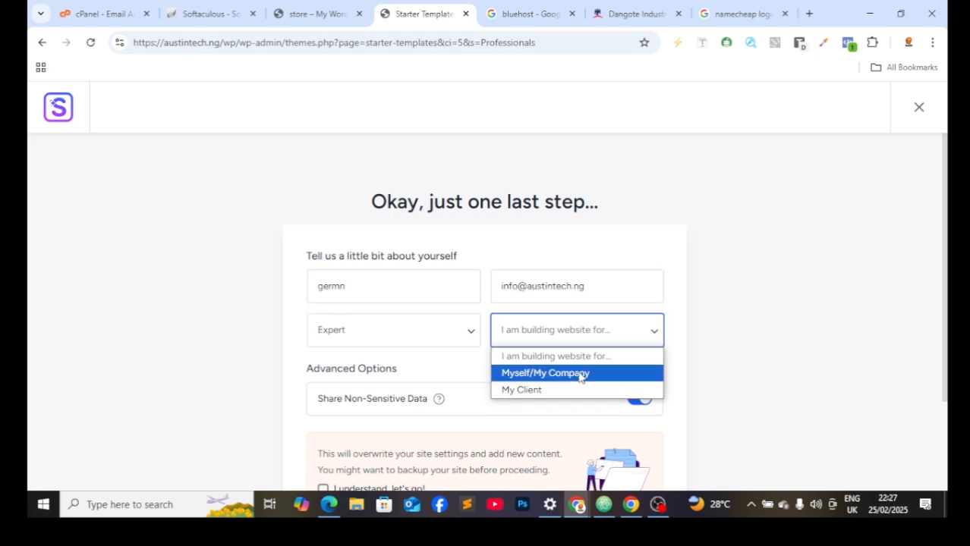
{"action": "left_click", "coordinate": [581, 375]}
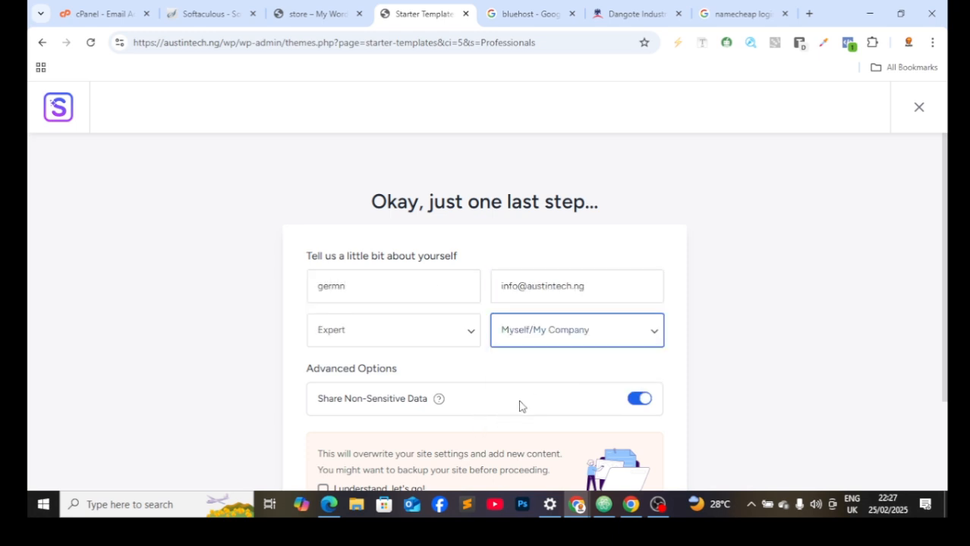
Step: Accept the settings-overwrite warning and submit to build the website
{"action": "scroll", "coordinate": [521, 406], "scroll_direction": "down", "scroll_amount": 2}
{"action": "left_click", "coordinate": [323, 355]}
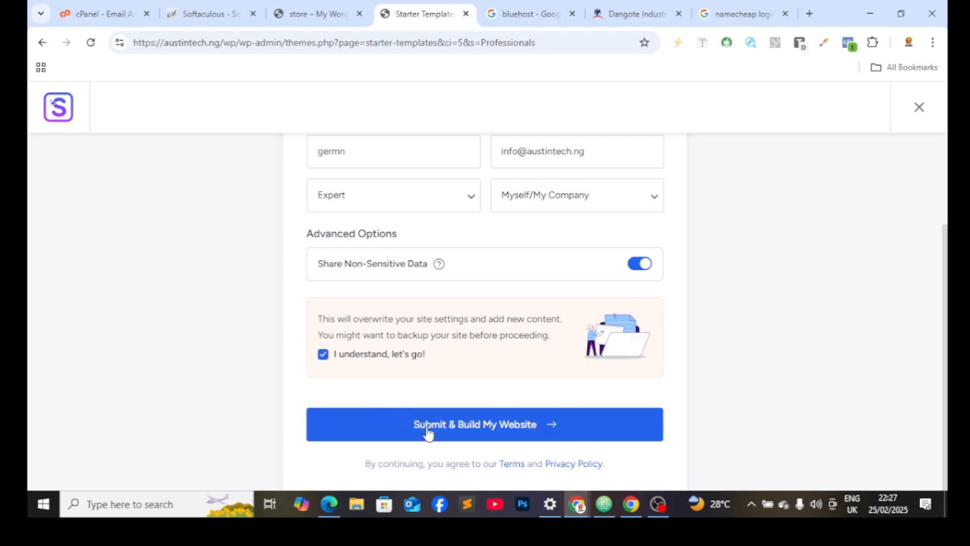
{"action": "left_click", "coordinate": [427, 431]}
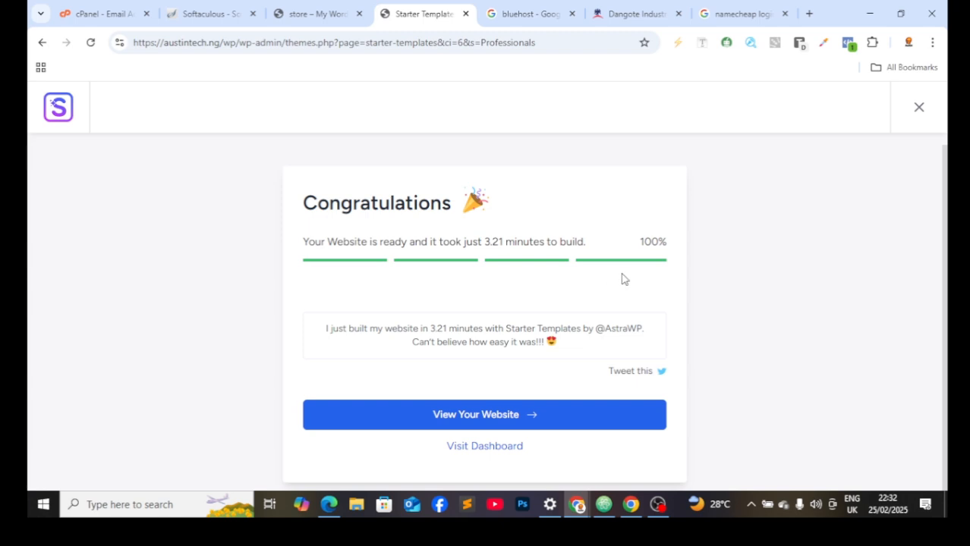
Step: Go from the WordPress dashboard to Plugins and open the Add New Plugin page
{"action": "left_click", "coordinate": [494, 447]}
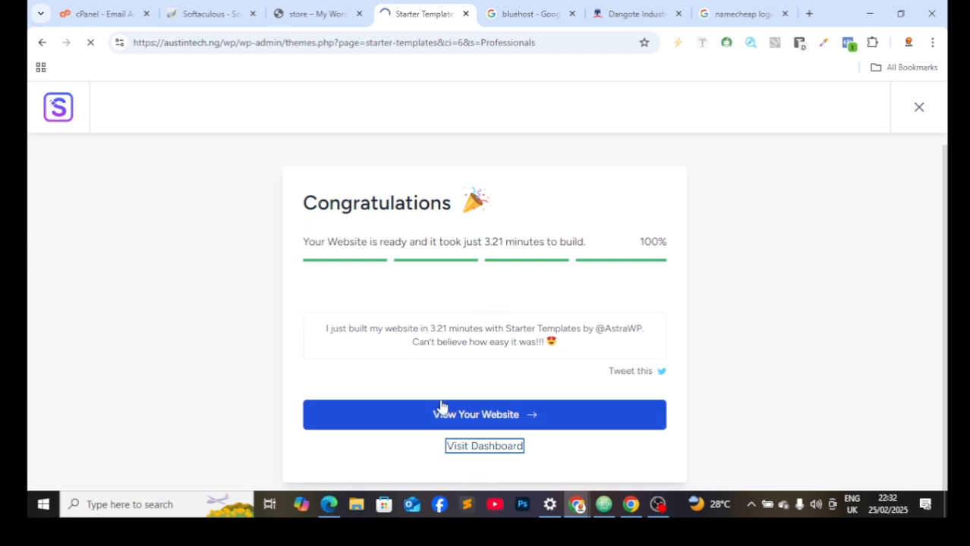
{"action": "left_click", "coordinate": [325, 12]}
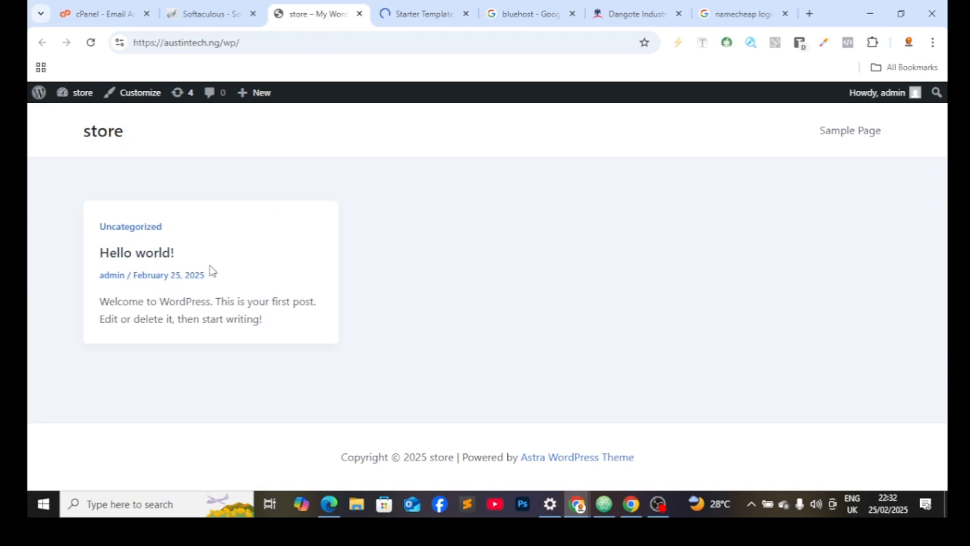
{"action": "left_click", "coordinate": [384, 8]}
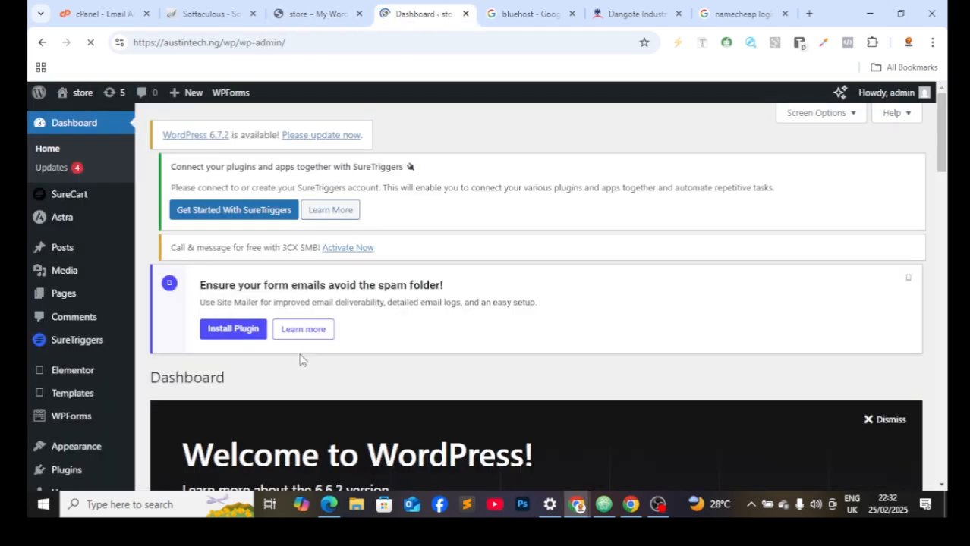
{"action": "scroll", "coordinate": [109, 314], "scroll_direction": "down", "scroll_amount": 4}
{"action": "scroll", "coordinate": [102, 312], "scroll_direction": "up", "scroll_amount": 2}
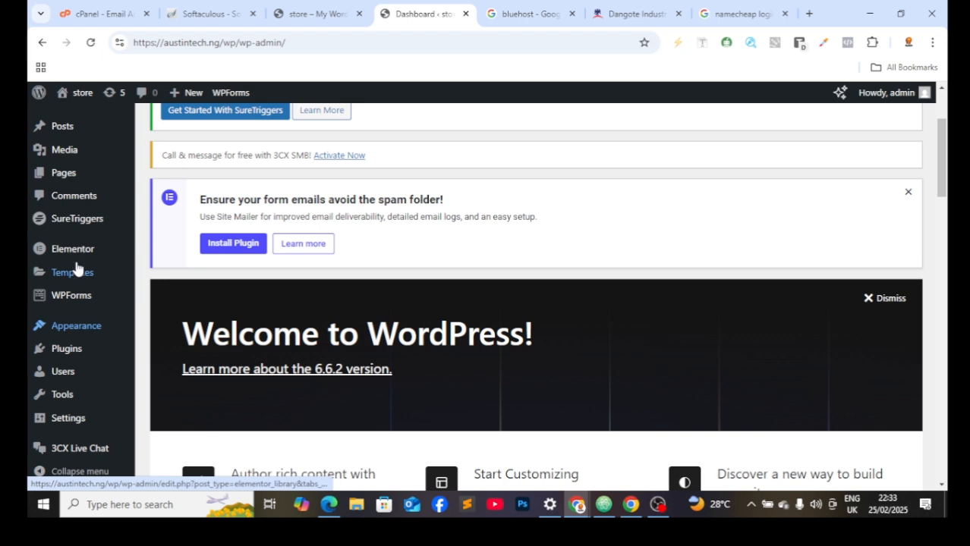
{"action": "scroll", "coordinate": [61, 348], "scroll_direction": "down", "scroll_amount": 3}
{"action": "left_click", "coordinate": [66, 351]}
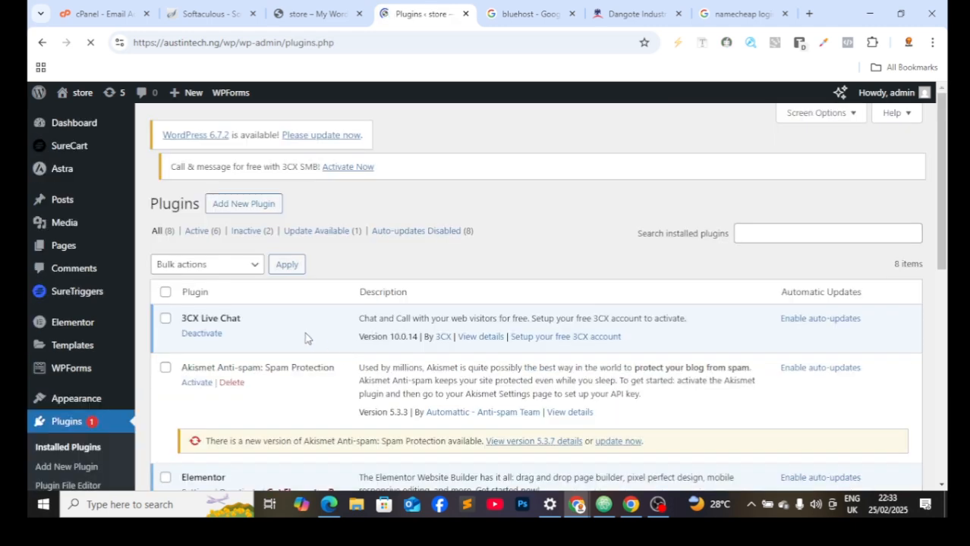
{"action": "left_click", "coordinate": [244, 173]}
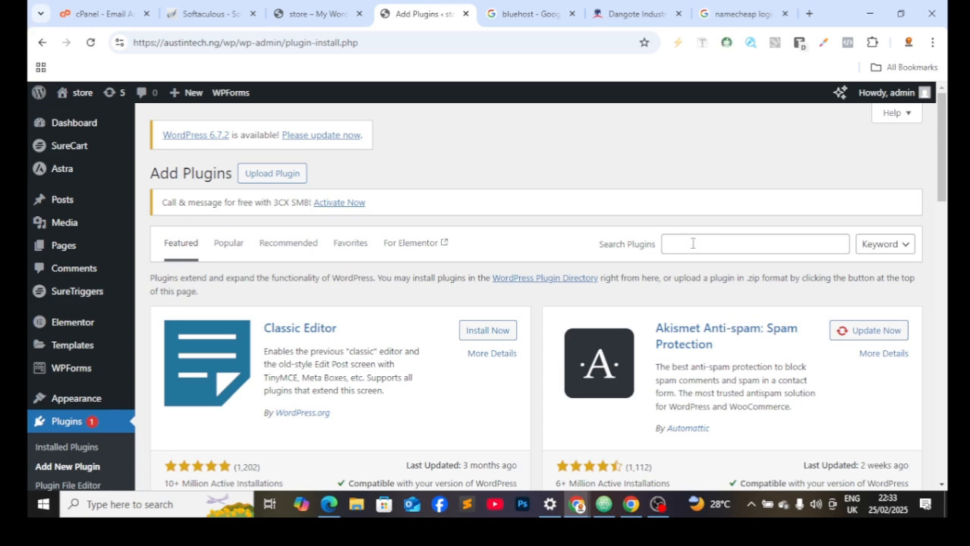
Step: Search plugins for 'all in one mi', then install and activate Backup Migration
{"action": "left_click", "coordinate": [692, 244]}
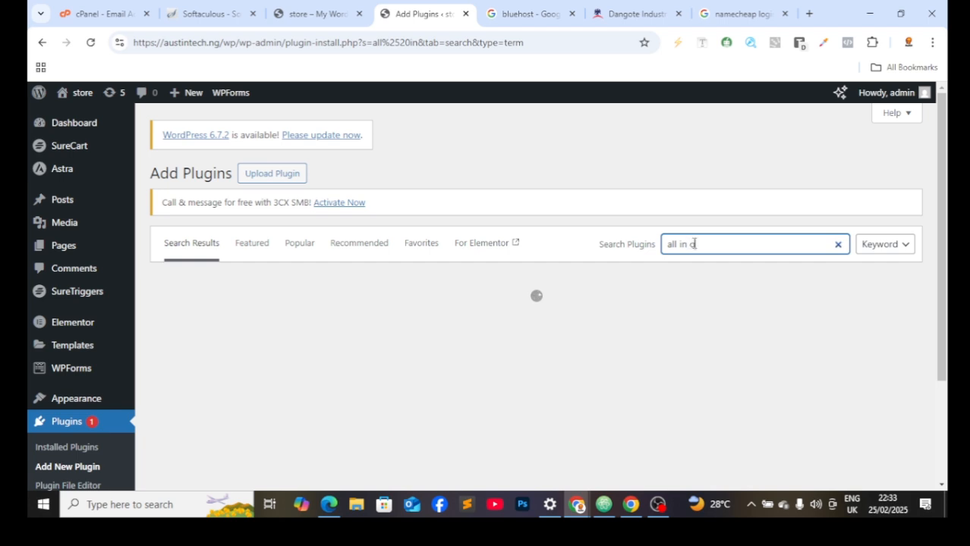
{"action": "type", "text": "all in one migra"}
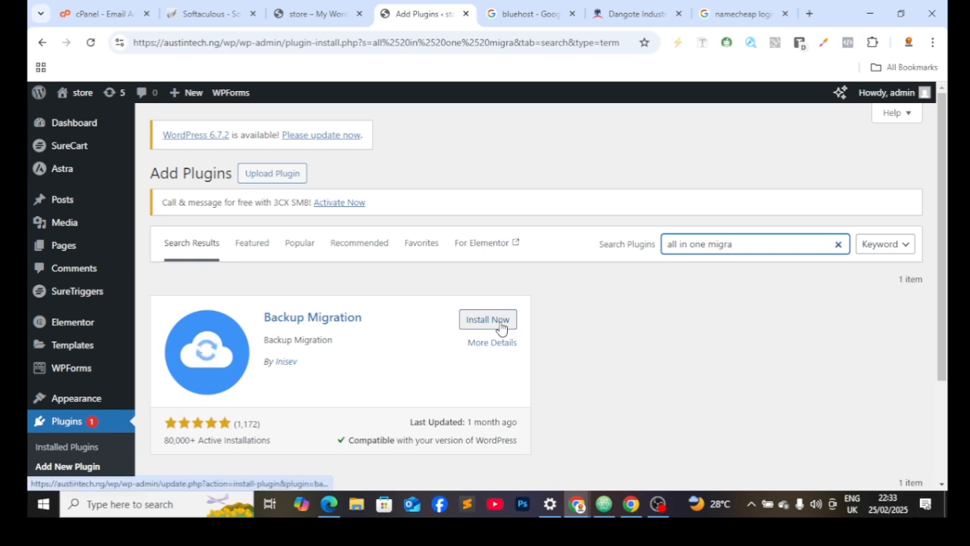
{"action": "left_click", "coordinate": [501, 325]}
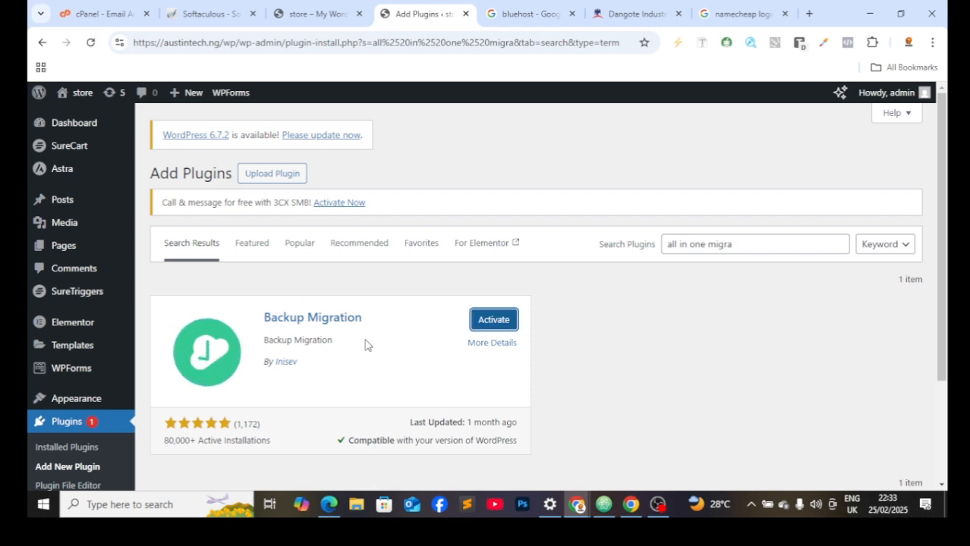
{"action": "left_click", "coordinate": [508, 324]}
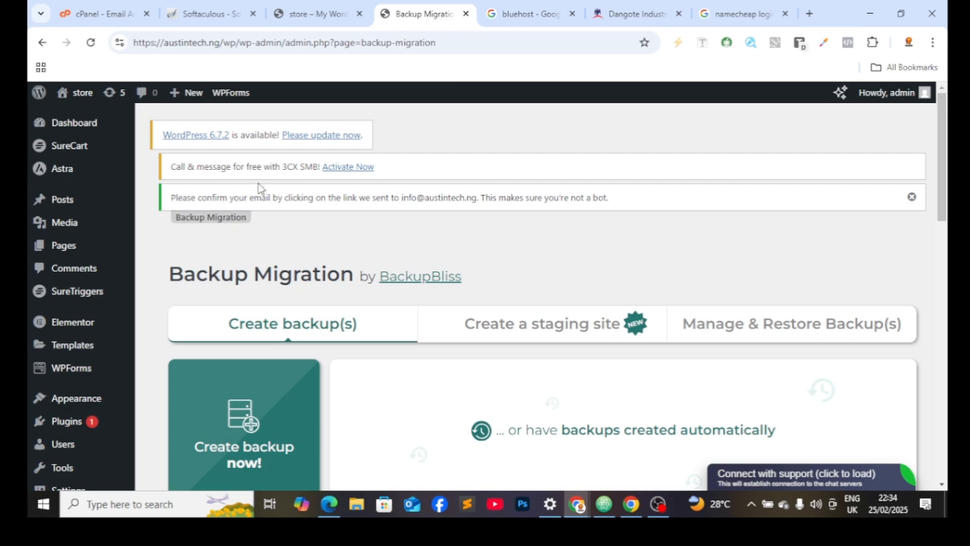
Step: Start a full-site backup with weekly automatic backups, then reload the site's front-end home page
{"action": "scroll", "coordinate": [489, 325], "scroll_direction": "down", "scroll_amount": 3}
{"action": "left_click", "coordinate": [275, 272]}
{"action": "scroll", "coordinate": [319, 266], "scroll_direction": "up", "scroll_amount": 2}
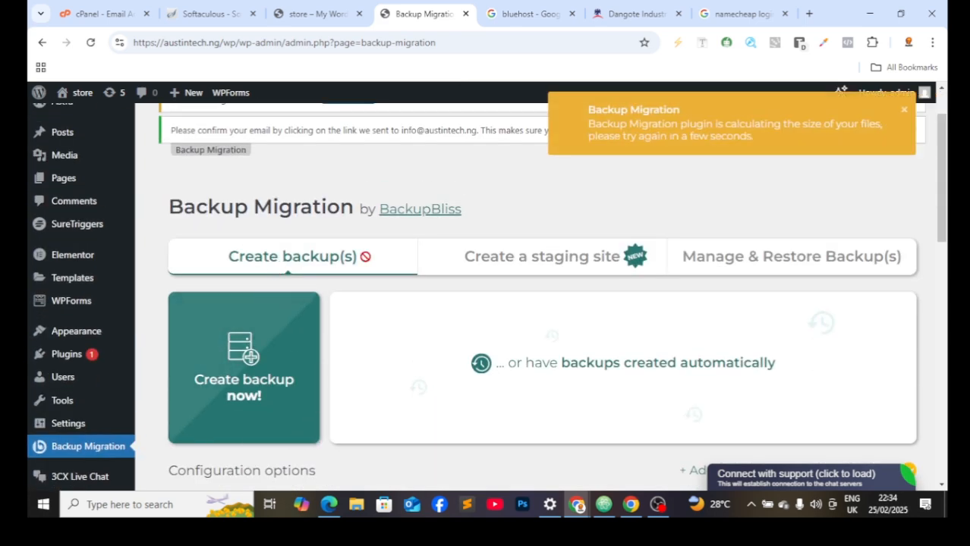
{"action": "scroll", "coordinate": [484, 126], "scroll_direction": "down", "scroll_amount": 3}
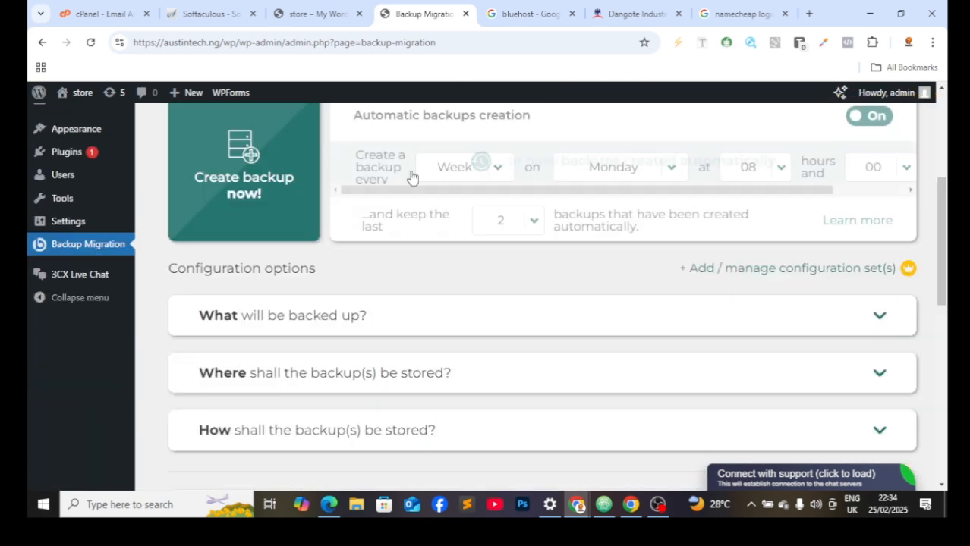
{"action": "scroll", "coordinate": [477, 175], "scroll_direction": "up", "scroll_amount": 1}
{"action": "scroll", "coordinate": [477, 176], "scroll_direction": "up", "scroll_amount": 3}
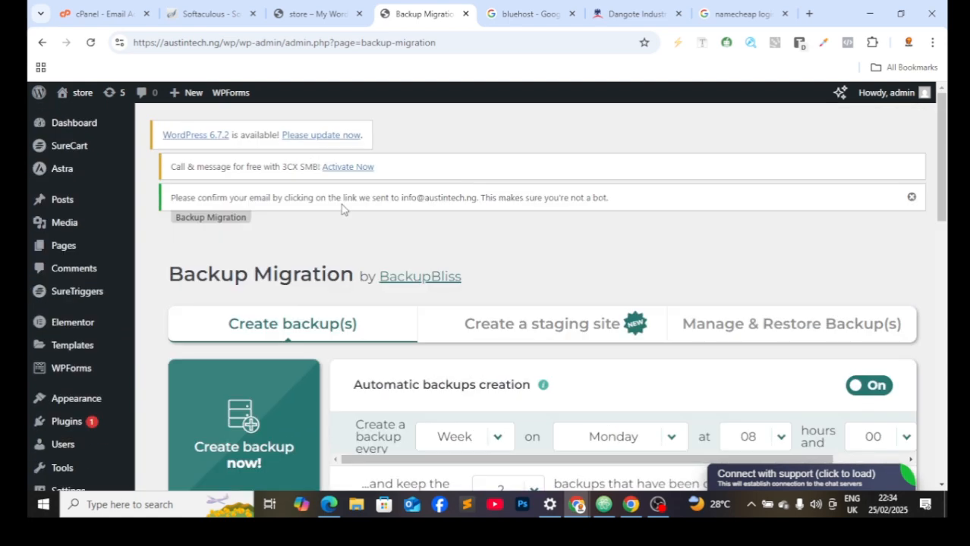
{"action": "left_click", "coordinate": [302, 14]}
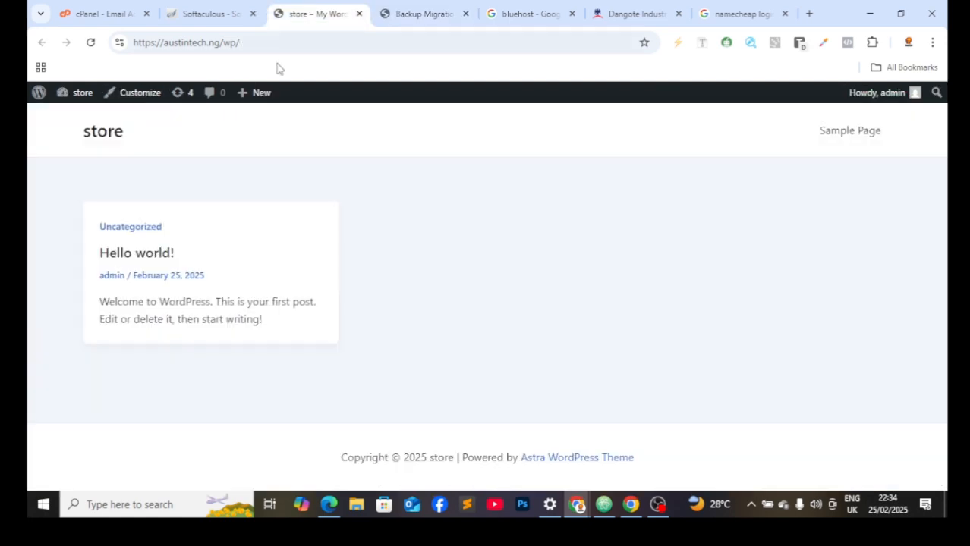
{"action": "left_click", "coordinate": [89, 44]}
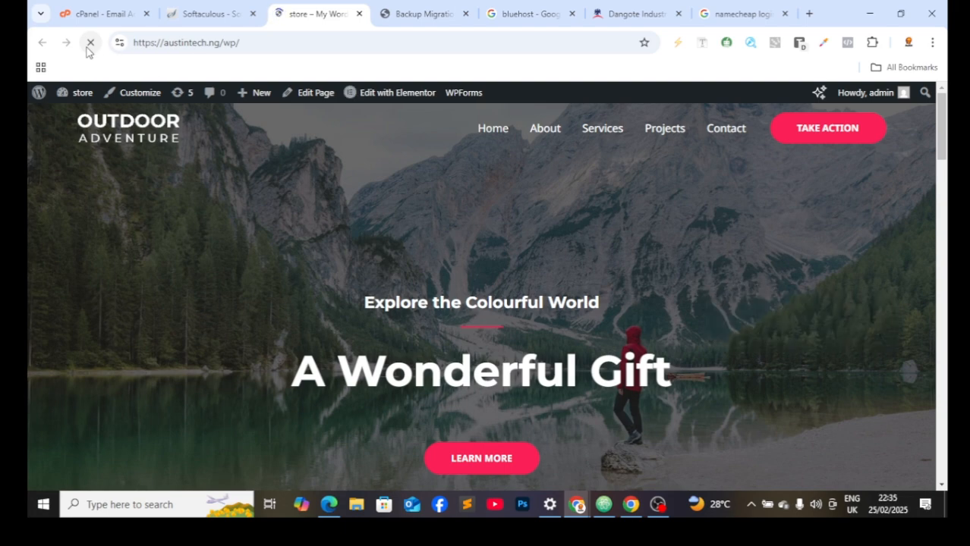
Step: Scroll through the reloaded Outdoor Adventure home page from hero to footer
{"action": "scroll", "coordinate": [354, 199], "scroll_direction": "down", "scroll_amount": 7}
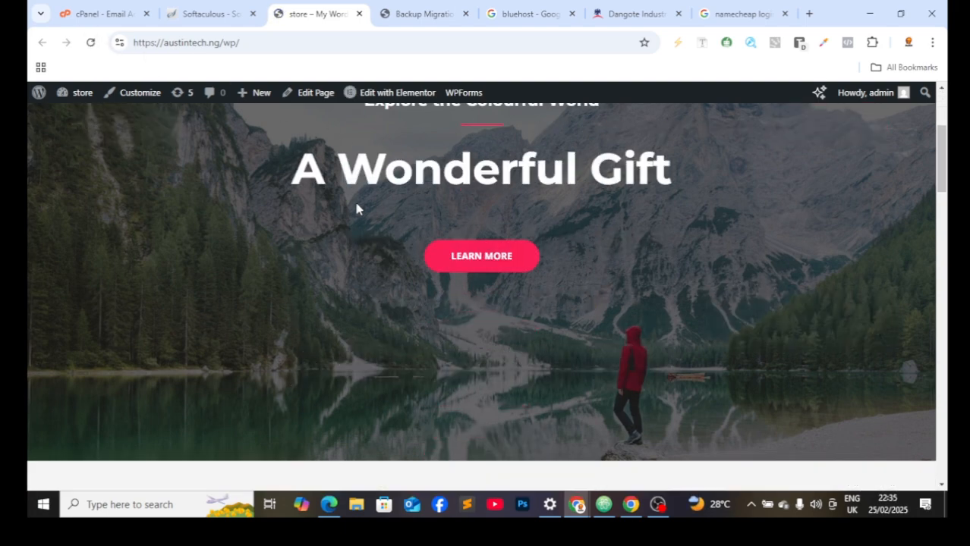
{"action": "scroll", "coordinate": [353, 213], "scroll_direction": "down", "scroll_amount": 15}
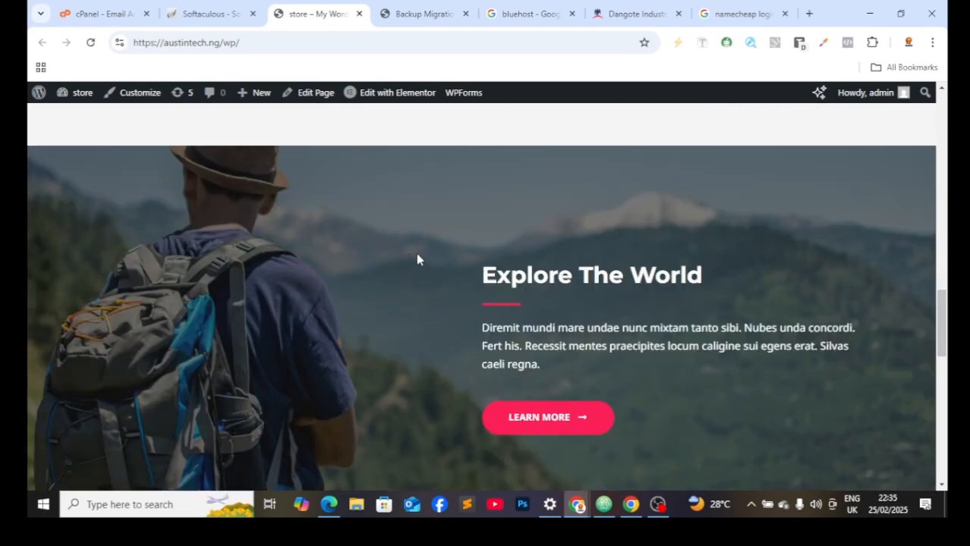
{"action": "scroll", "coordinate": [428, 247], "scroll_direction": "down", "scroll_amount": 6}
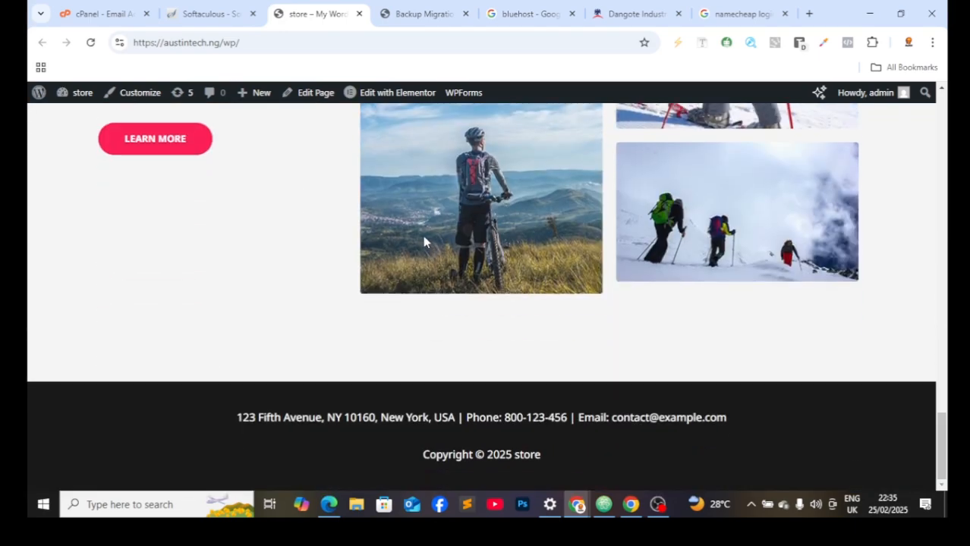
{"action": "scroll", "coordinate": [424, 241], "scroll_direction": "up", "scroll_amount": 20}
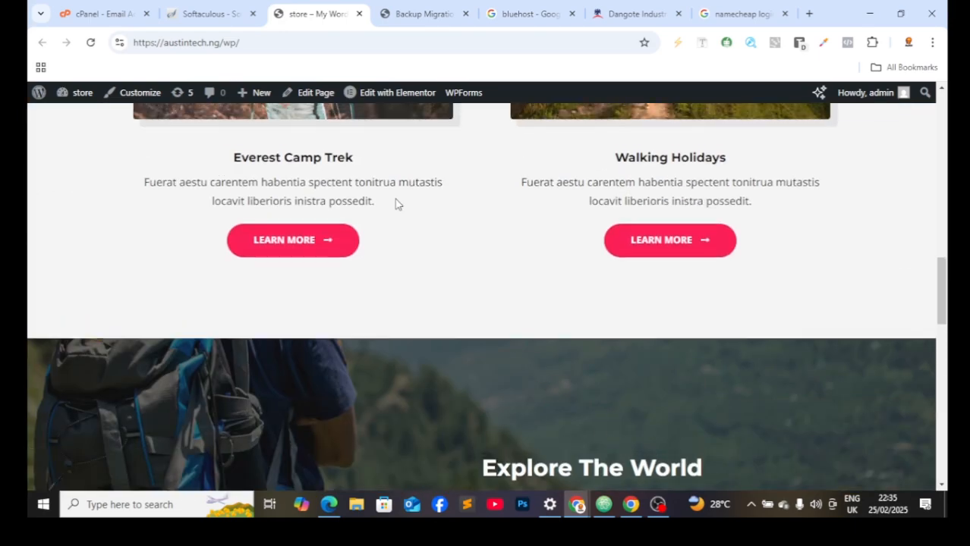
{"action": "scroll", "coordinate": [403, 199], "scroll_direction": "up", "scroll_amount": 10}
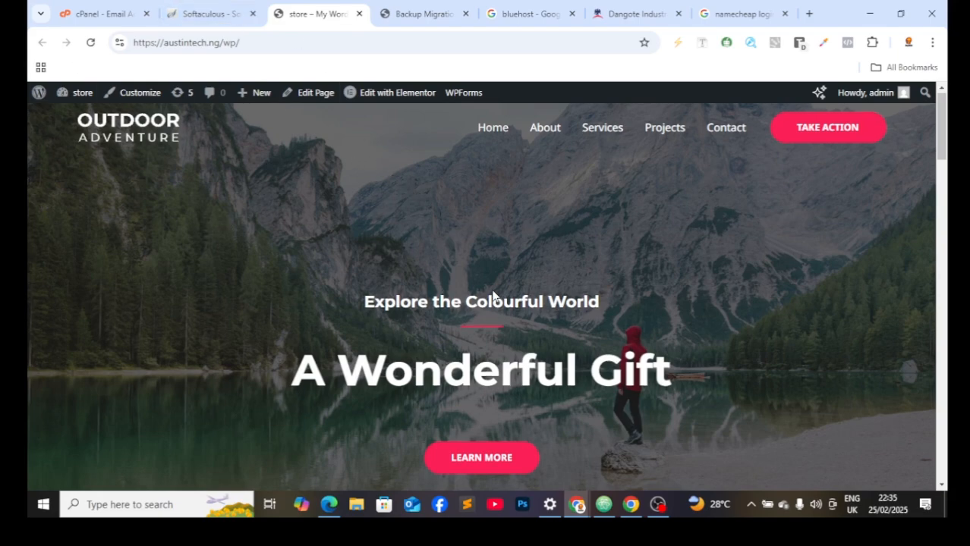
{"action": "scroll", "coordinate": [436, 262], "scroll_direction": "down", "scroll_amount": 10}
{"action": "scroll", "coordinate": [513, 253], "scroll_direction": "down", "scroll_amount": 3}
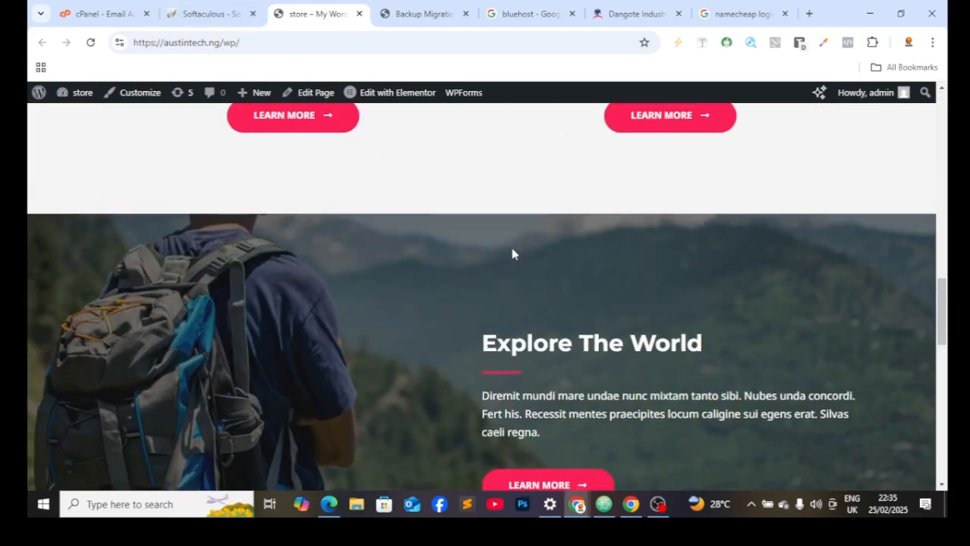
{"action": "scroll", "coordinate": [563, 253], "scroll_direction": "down", "scroll_amount": 8}
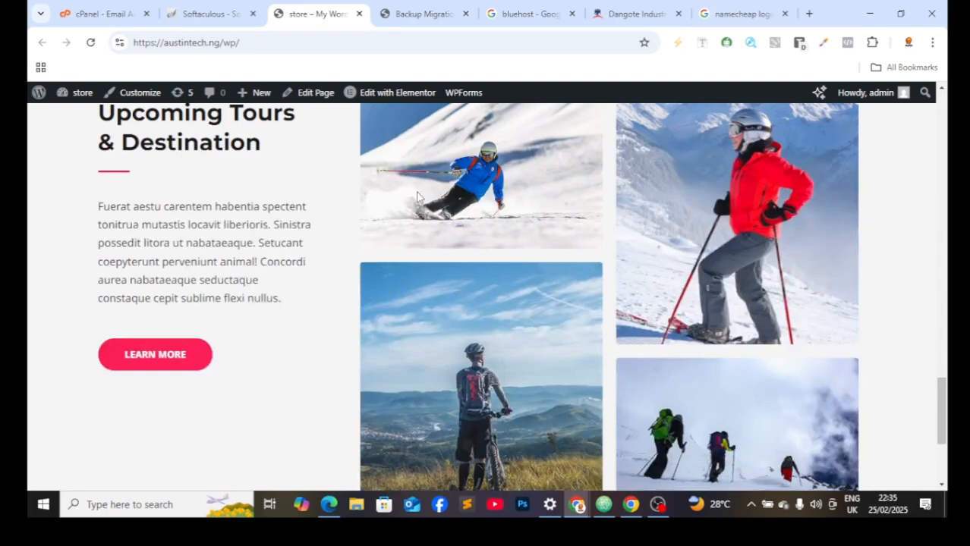
{"action": "scroll", "coordinate": [653, 235], "scroll_direction": "down", "scroll_amount": 3}
{"action": "scroll", "coordinate": [620, 224], "scroll_direction": "up", "scroll_amount": 12}
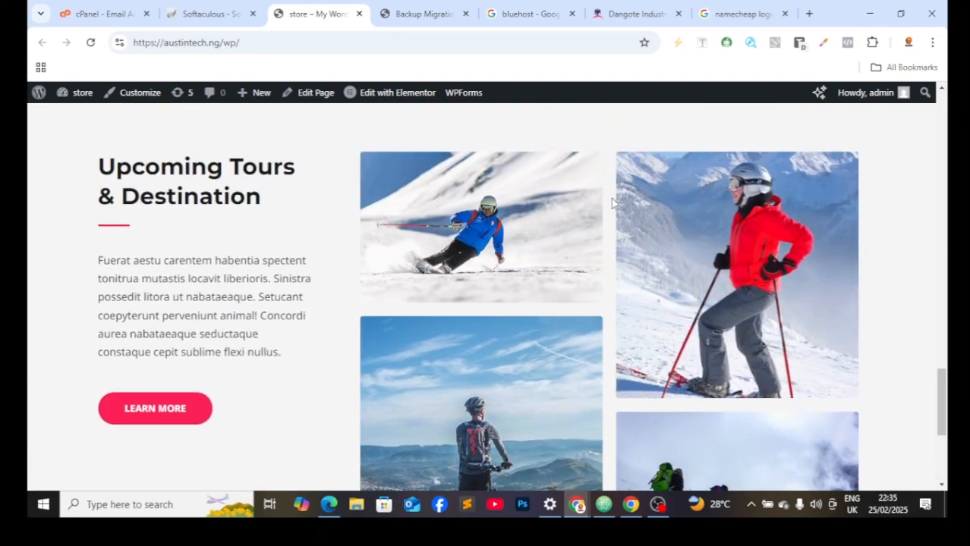
{"action": "scroll", "coordinate": [465, 167], "scroll_direction": "up", "scroll_amount": 10}
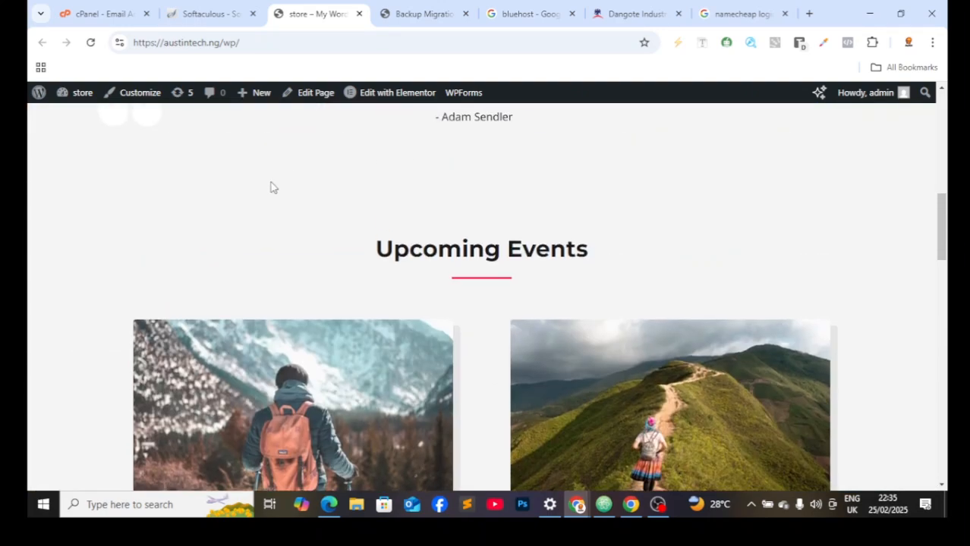
{"action": "scroll", "coordinate": [472, 187], "scroll_direction": "up", "scroll_amount": 2}
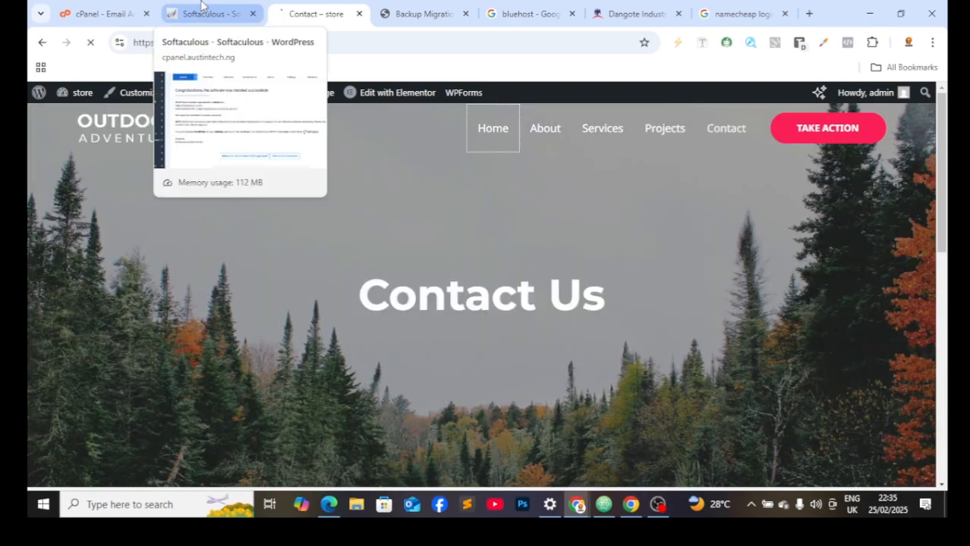
Step: View the Contact page, then return to the home page via the site logo
{"action": "left_click", "coordinate": [203, 7]}
{"action": "left_click", "coordinate": [316, 14]}
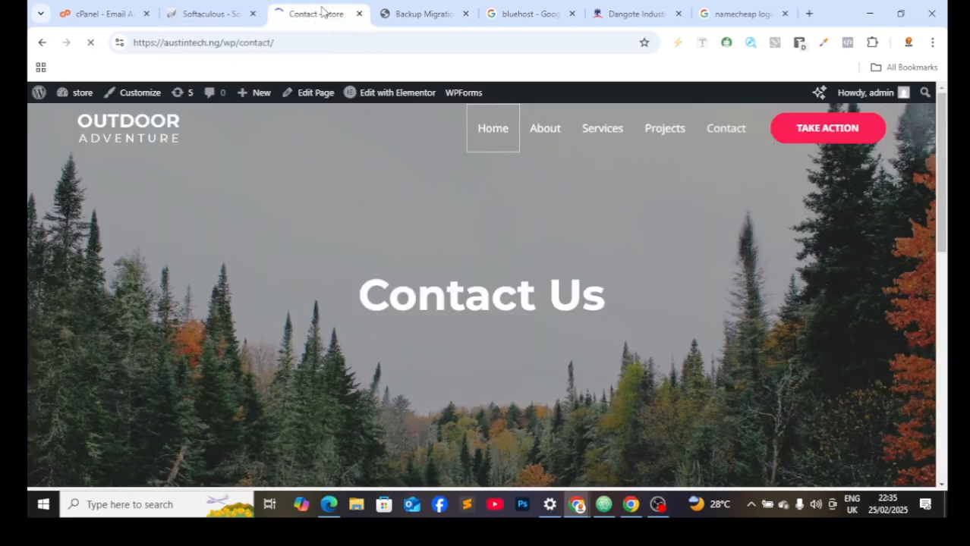
{"action": "left_click", "coordinate": [160, 113]}
Step: Open the Pages list of seven existing pages to start a new blank page
{"action": "mouse_move", "coordinate": [47, 93]}
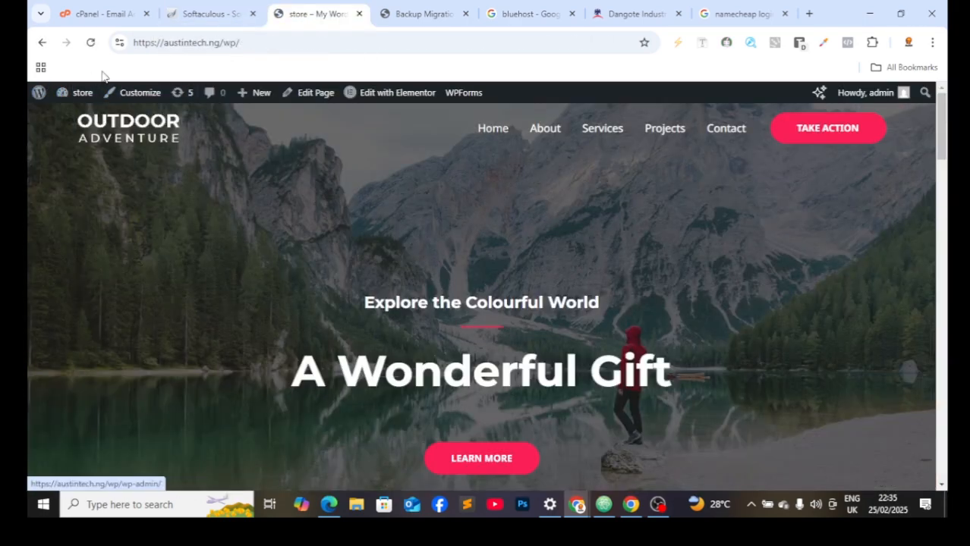
{"action": "left_click", "coordinate": [76, 93]}
{"action": "mouse_move", "coordinate": [85, 302]}
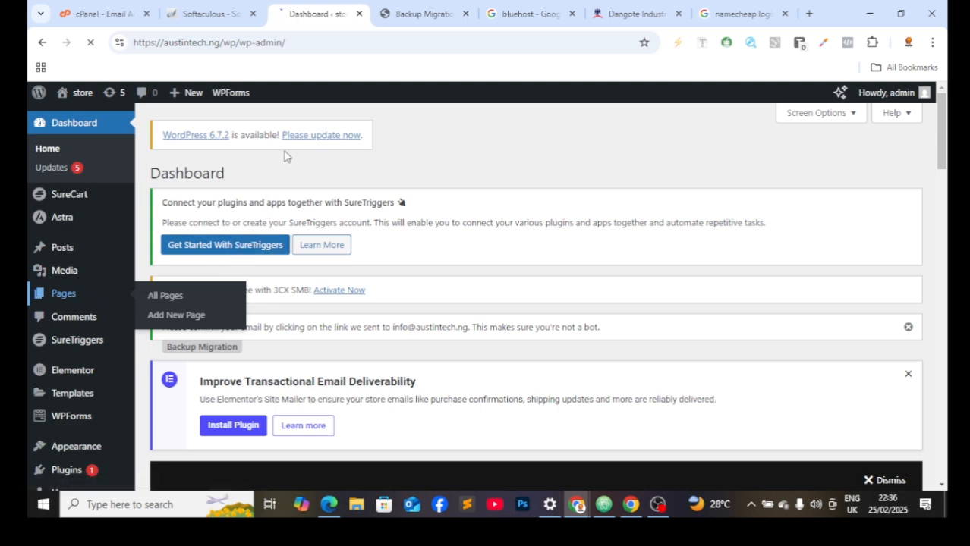
{"action": "left_click", "coordinate": [225, 296]}
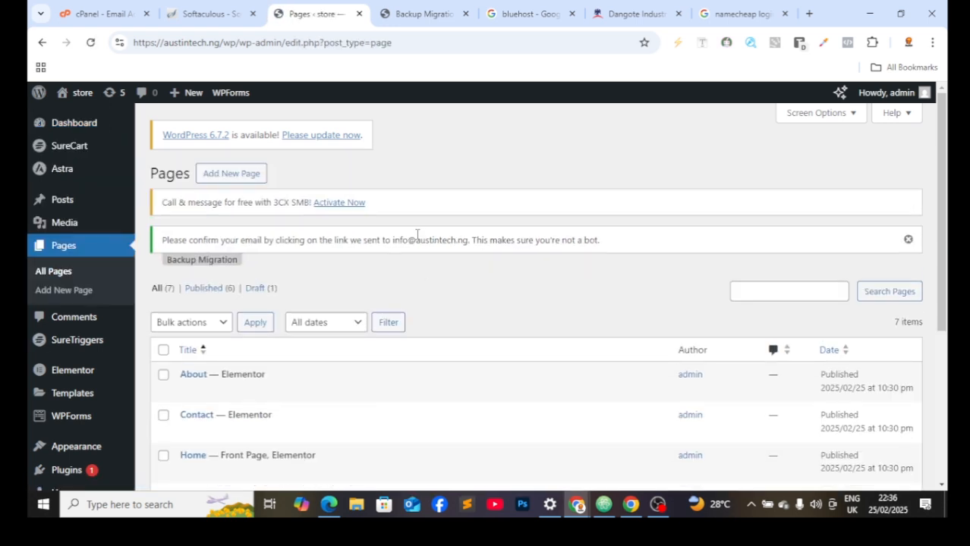
{"action": "scroll", "coordinate": [421, 252], "scroll_direction": "down", "scroll_amount": 3}
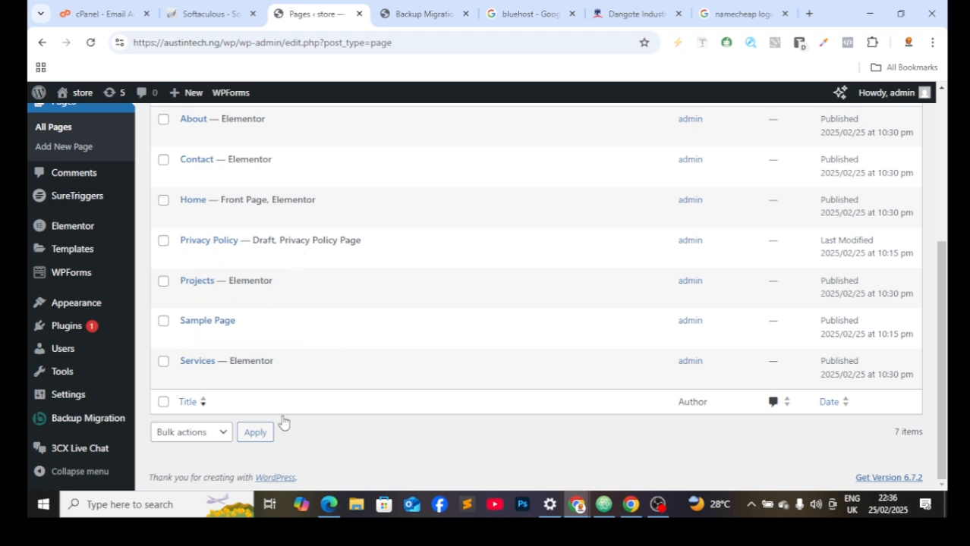
{"action": "scroll", "coordinate": [296, 212], "scroll_direction": "up", "scroll_amount": 3}
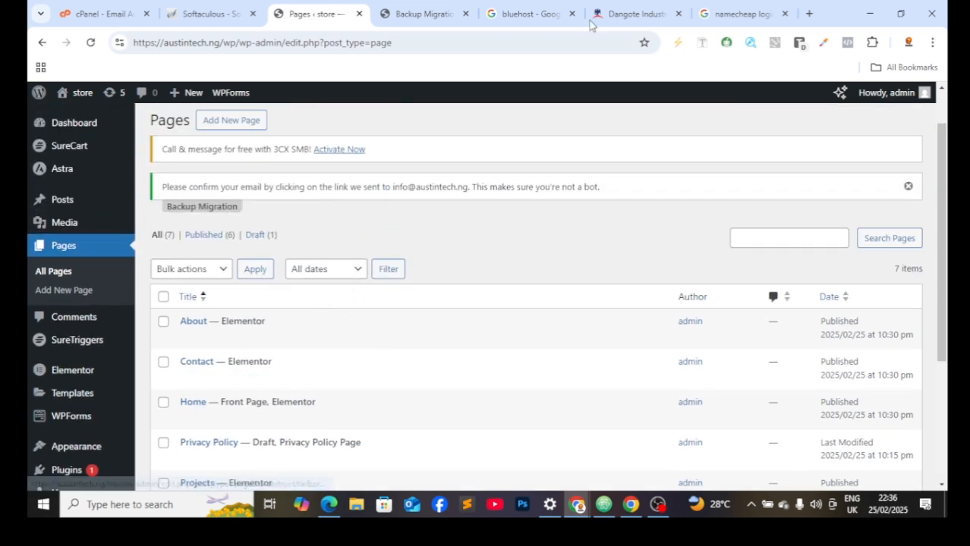
{"action": "left_click", "coordinate": [418, 15]}
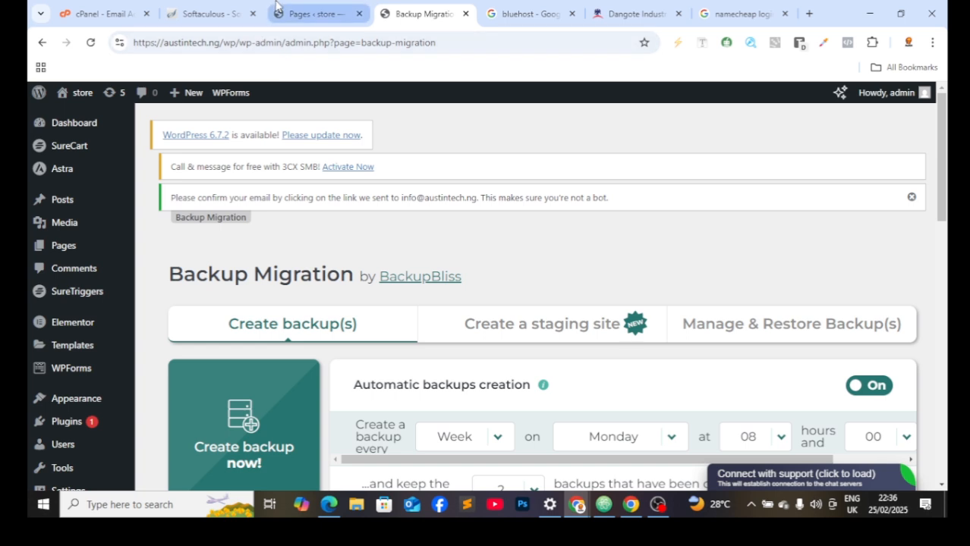
{"action": "left_click", "coordinate": [305, 14]}
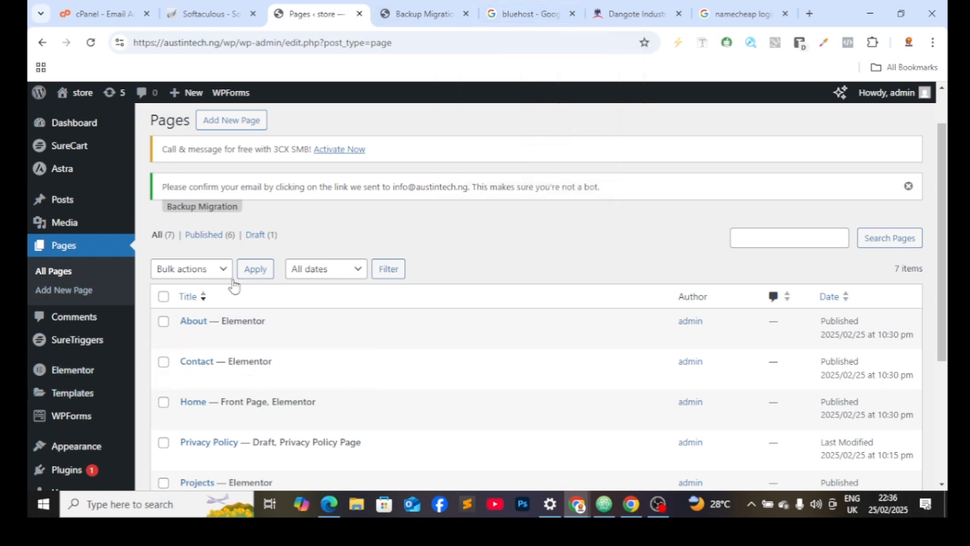
{"action": "scroll", "coordinate": [297, 256], "scroll_direction": "down", "scroll_amount": 3}
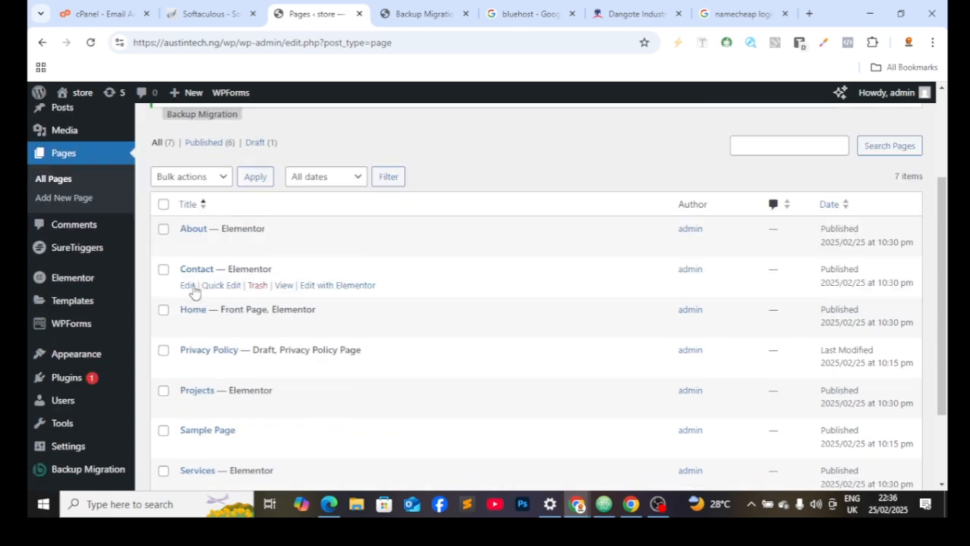
{"action": "scroll", "coordinate": [199, 299], "scroll_direction": "up", "scroll_amount": 3}
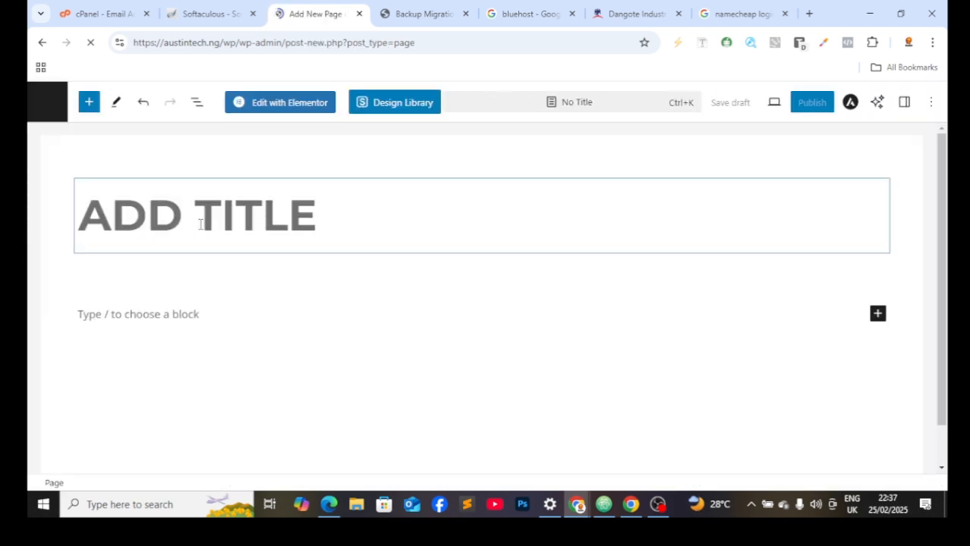
Step: Title the new page 'gallery' and publish it, confirming in the pre-publish panel
{"action": "type", "text": "gall"}
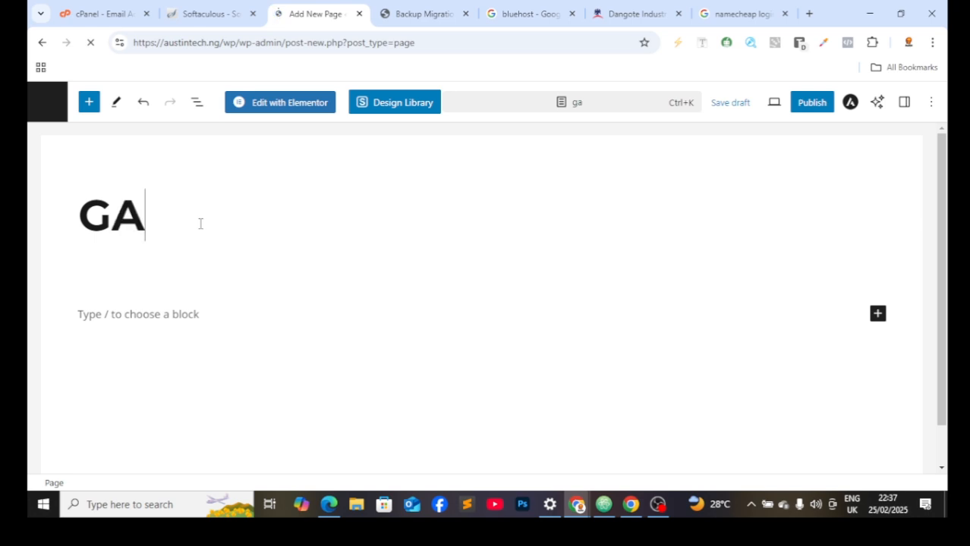
{"action": "type", "text": "err"}
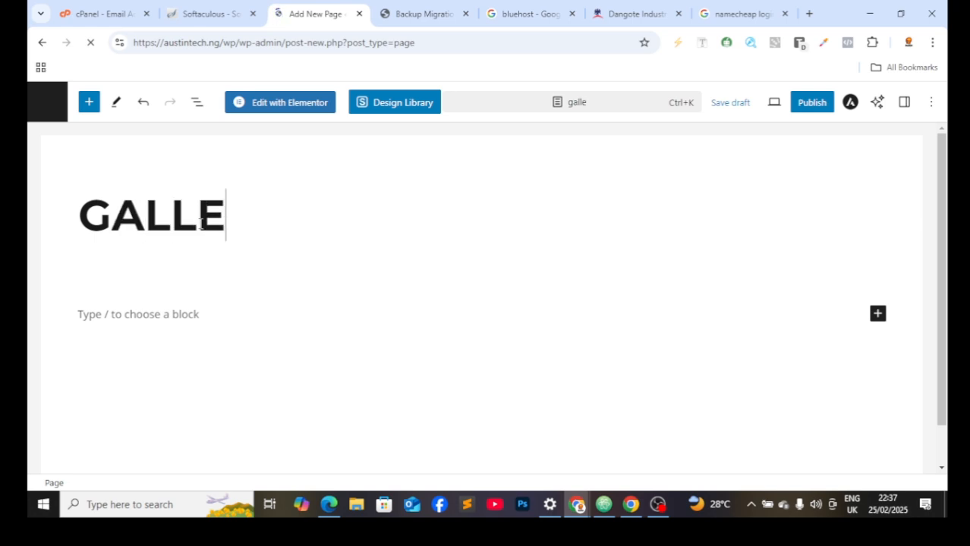
{"action": "key", "text": "BackSpace"}
{"action": "type", "text": "y"}
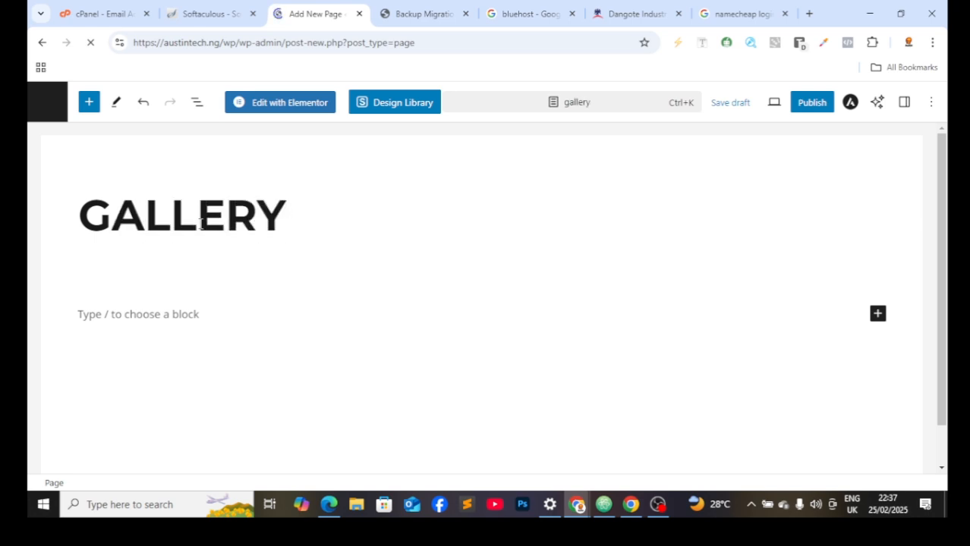
{"action": "left_click", "coordinate": [809, 104]}
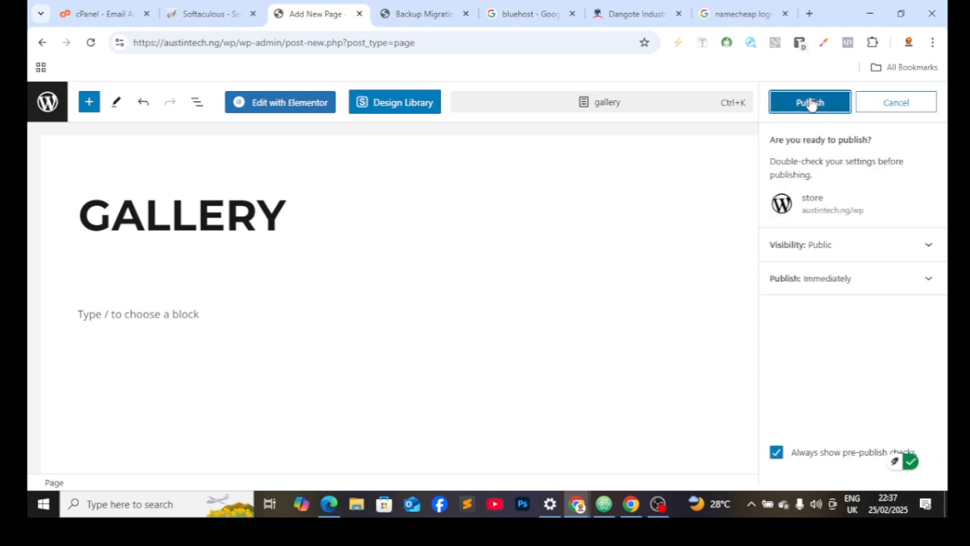
{"action": "left_click", "coordinate": [810, 104]}
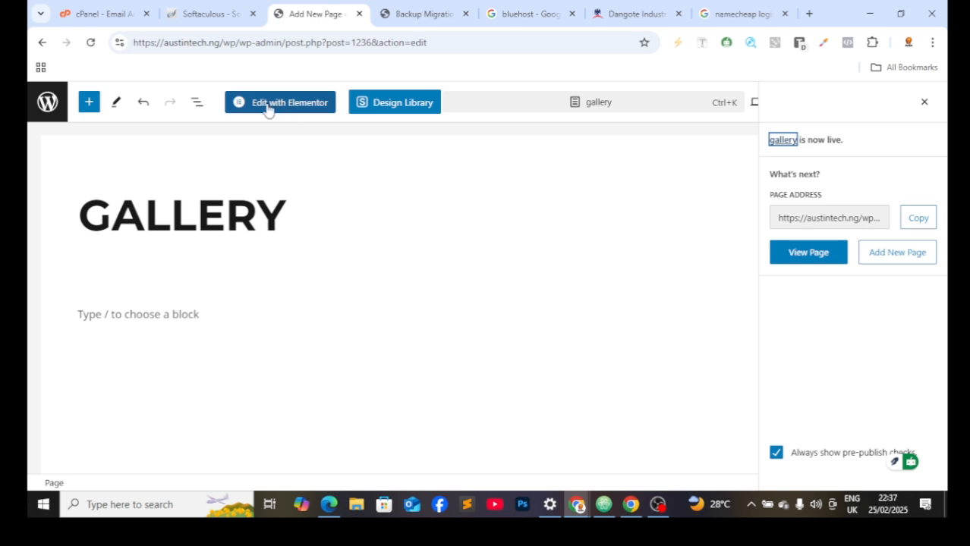
Step: Open the Spectra Design Library and search its patterns for 'gallery'
{"action": "left_click", "coordinate": [432, 106]}
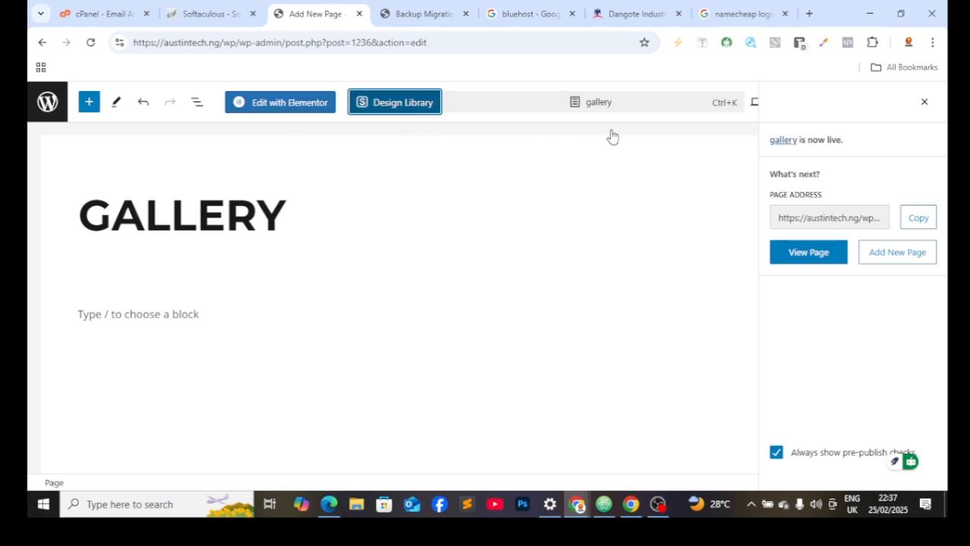
{"action": "scroll", "coordinate": [129, 260], "scroll_direction": "down", "scroll_amount": 1}
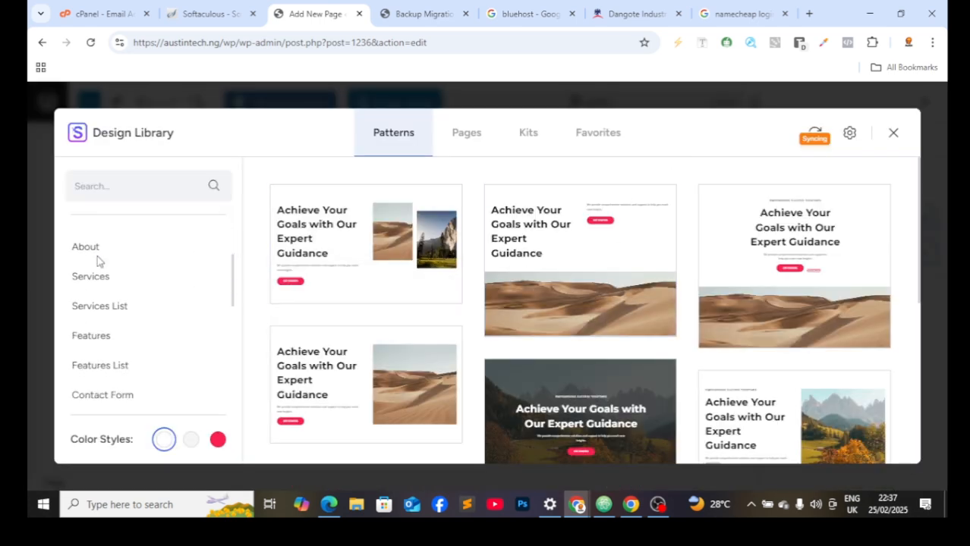
{"action": "scroll", "coordinate": [327, 323], "scroll_direction": "down", "scroll_amount": 1}
{"action": "scroll", "coordinate": [327, 323], "scroll_direction": "down", "scroll_amount": 5}
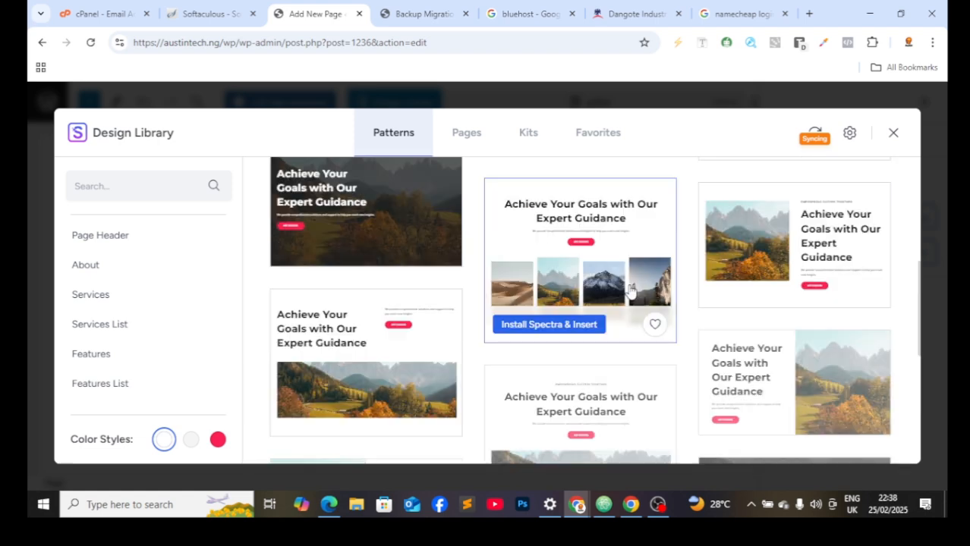
{"action": "scroll", "coordinate": [580, 327], "scroll_direction": "down", "scroll_amount": 2}
{"action": "scroll", "coordinate": [163, 363], "scroll_direction": "down", "scroll_amount": 4}
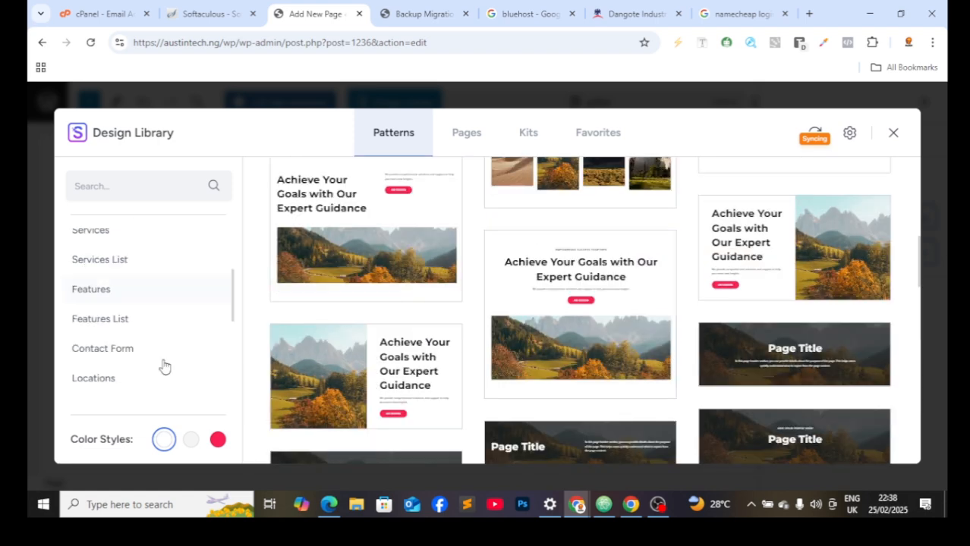
{"action": "scroll", "coordinate": [486, 455], "scroll_direction": "down", "scroll_amount": 2}
{"action": "scroll", "coordinate": [567, 375], "scroll_direction": "down", "scroll_amount": 3}
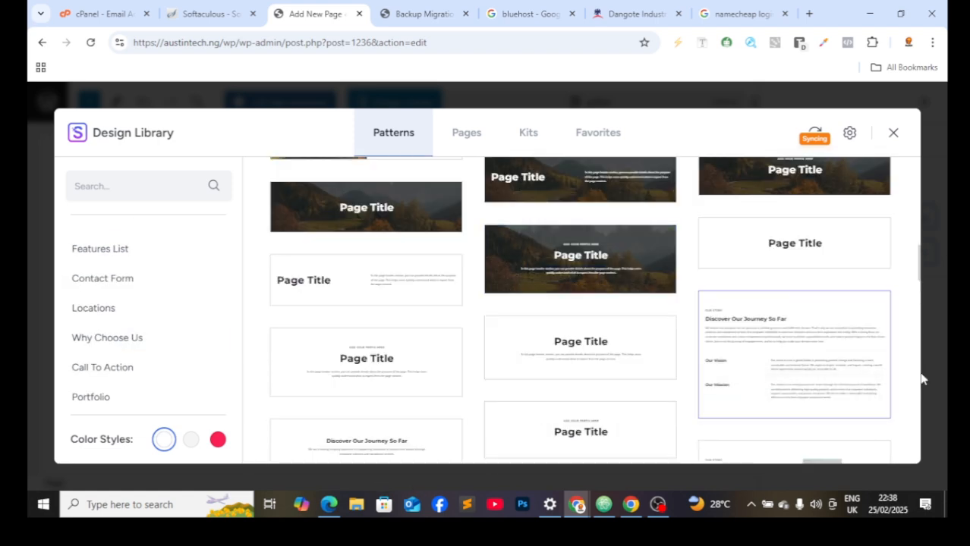
{"action": "scroll", "coordinate": [654, 353], "scroll_direction": "down", "scroll_amount": 3}
{"action": "left_click", "coordinate": [105, 179]}
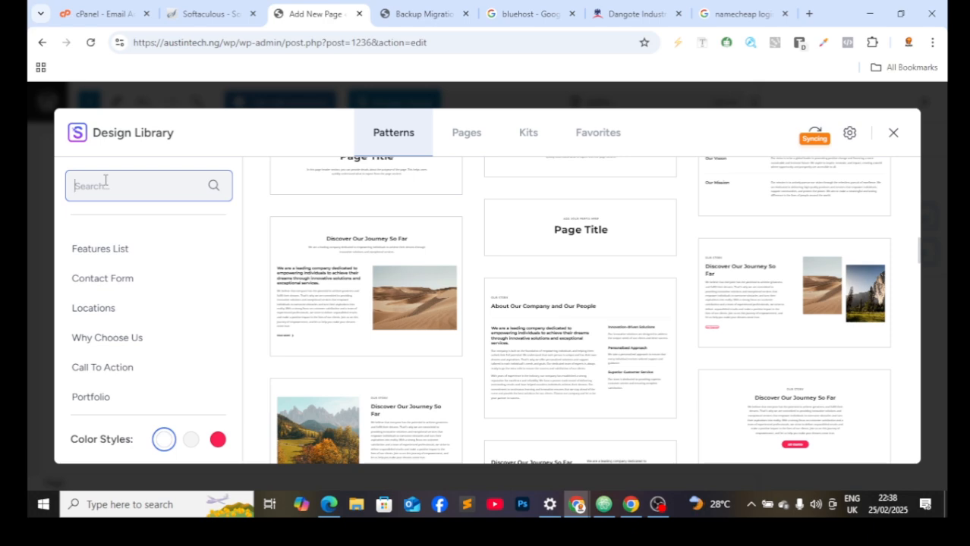
{"action": "type", "text": "gallery"}
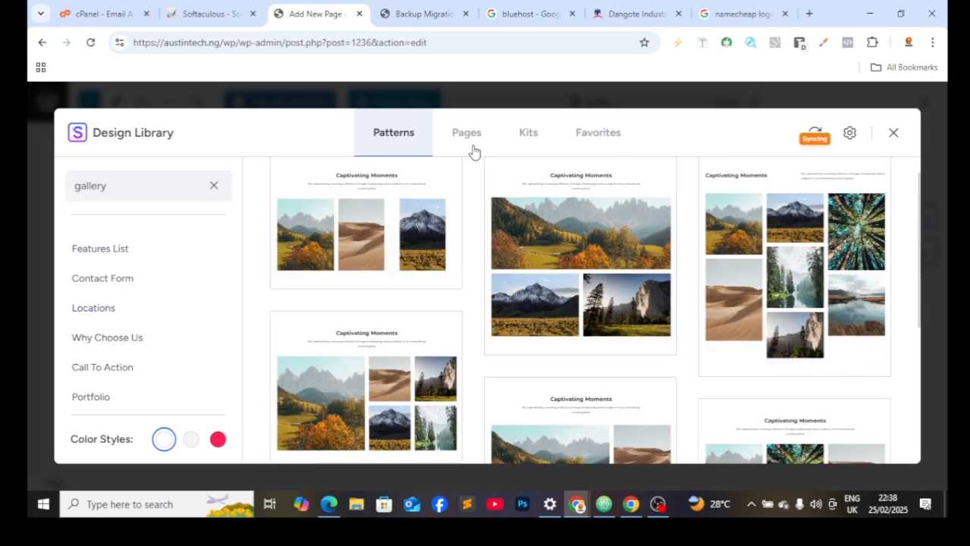
Step: Preview the dark World of Creativity page template, install it, and start the free account sign-up
{"action": "left_click", "coordinate": [467, 134]}
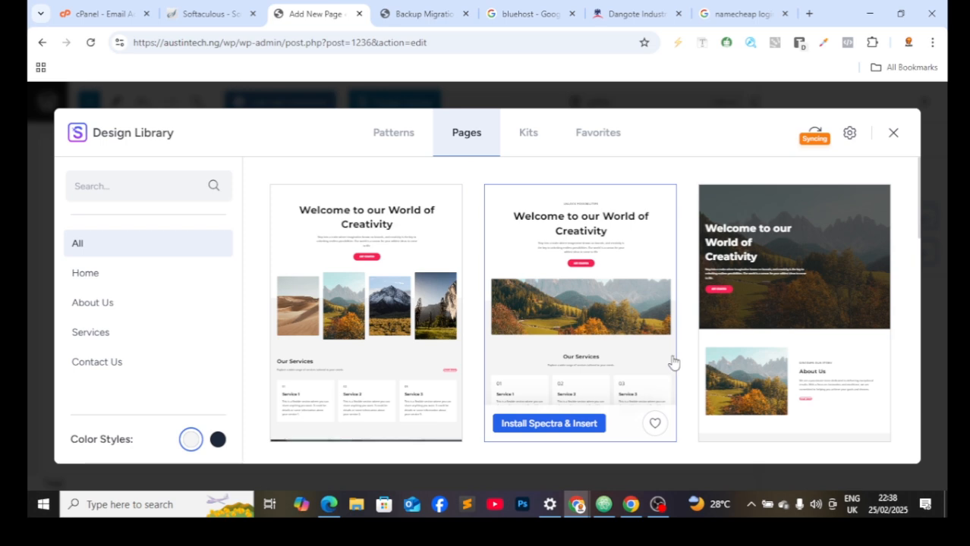
{"action": "scroll", "coordinate": [607, 353], "scroll_direction": "down", "scroll_amount": 2}
{"action": "scroll", "coordinate": [598, 289], "scroll_direction": "up", "scroll_amount": 2}
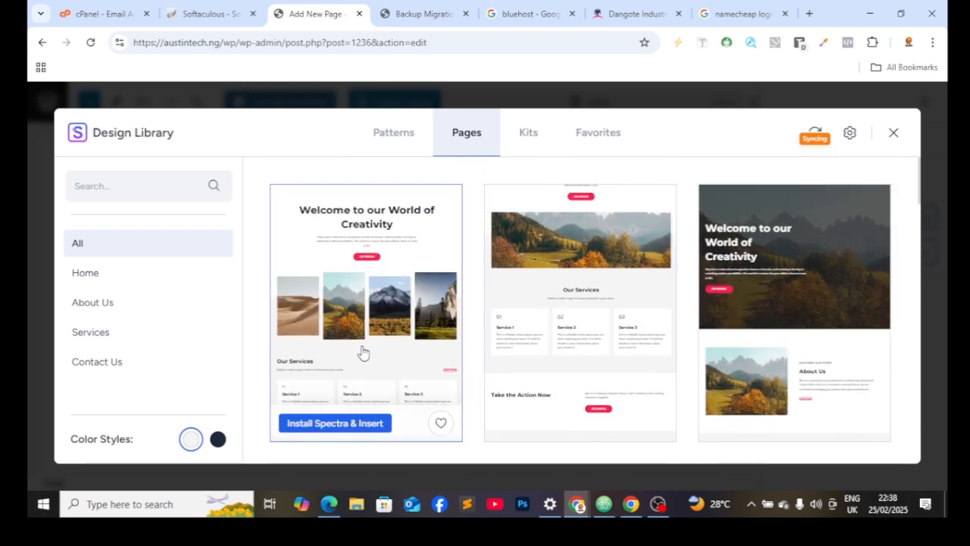
{"action": "scroll", "coordinate": [304, 395], "scroll_direction": "down", "scroll_amount": 2}
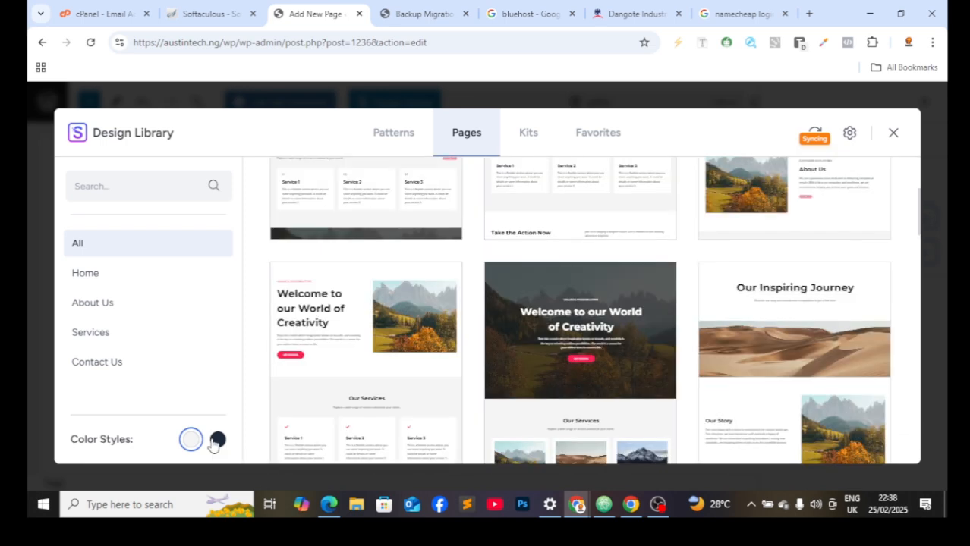
{"action": "left_click", "coordinate": [566, 370]}
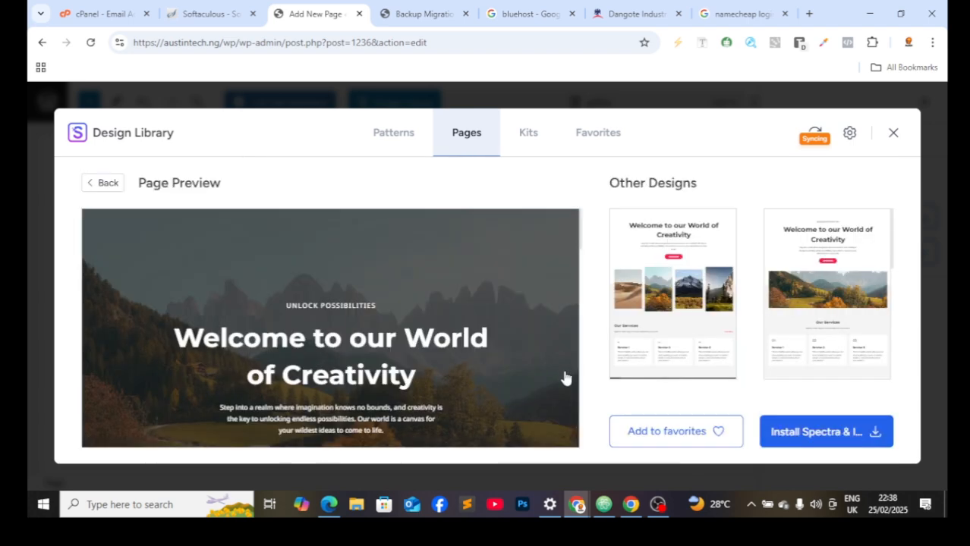
{"action": "left_click", "coordinate": [798, 433]}
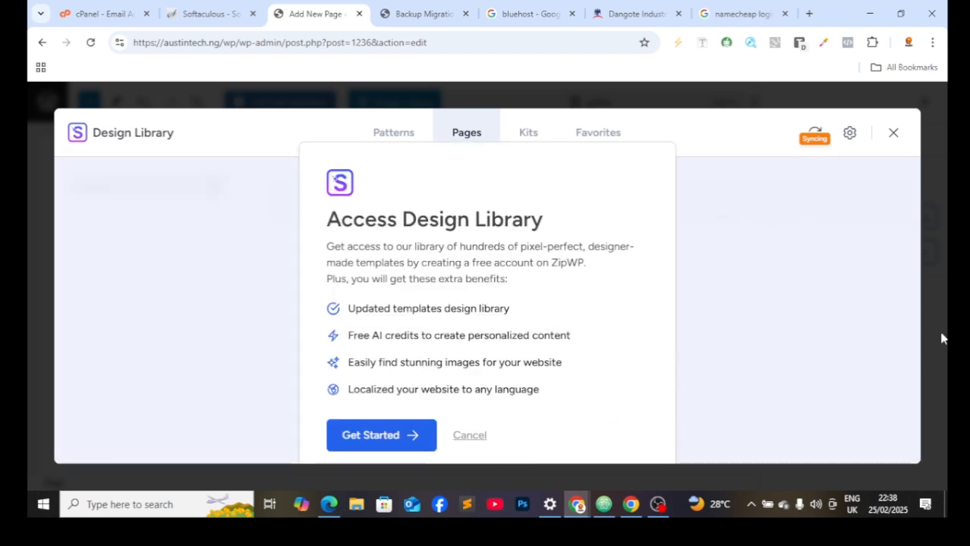
{"action": "left_click", "coordinate": [364, 433]}
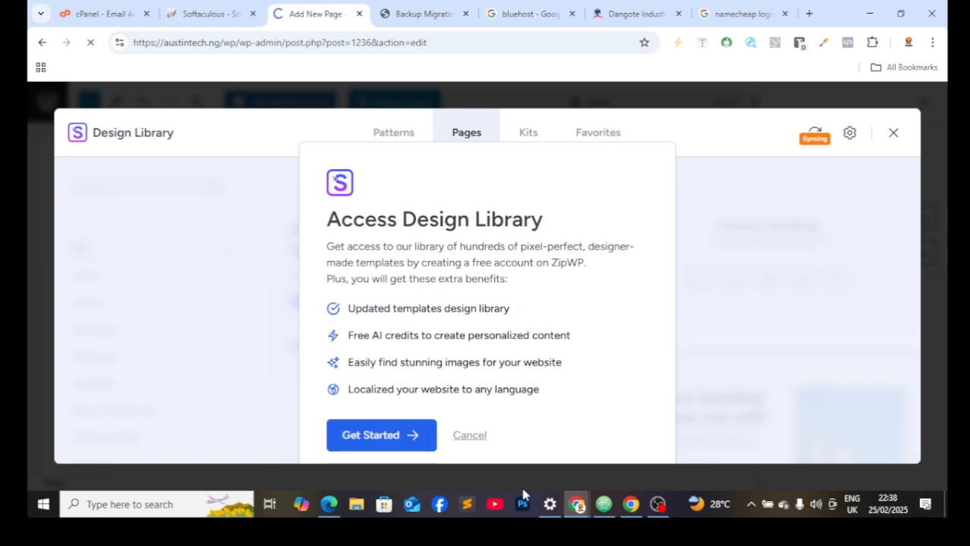
{"action": "left_click", "coordinate": [352, 437]}
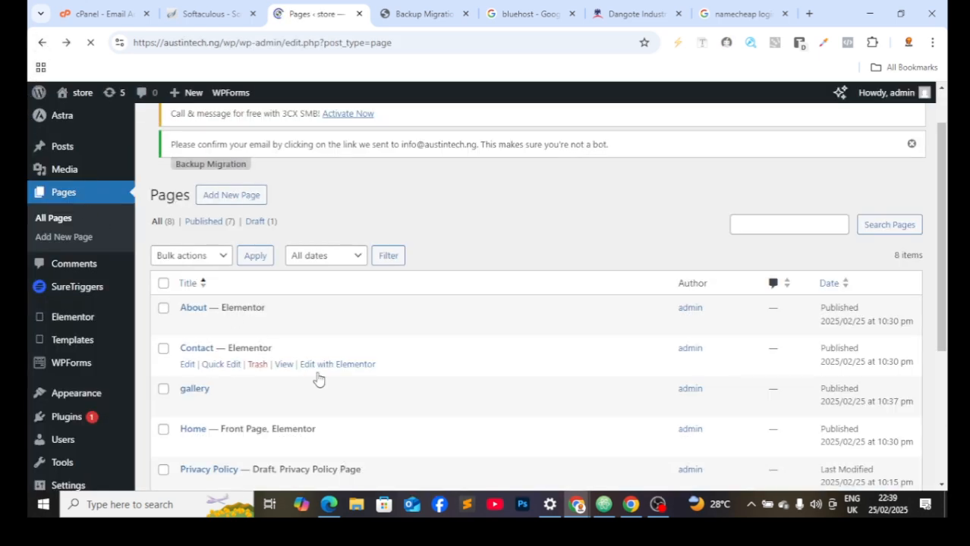
Step: Open the published gallery page for editing from the Pages list
{"action": "scroll", "coordinate": [311, 377], "scroll_direction": "down", "scroll_amount": 5}
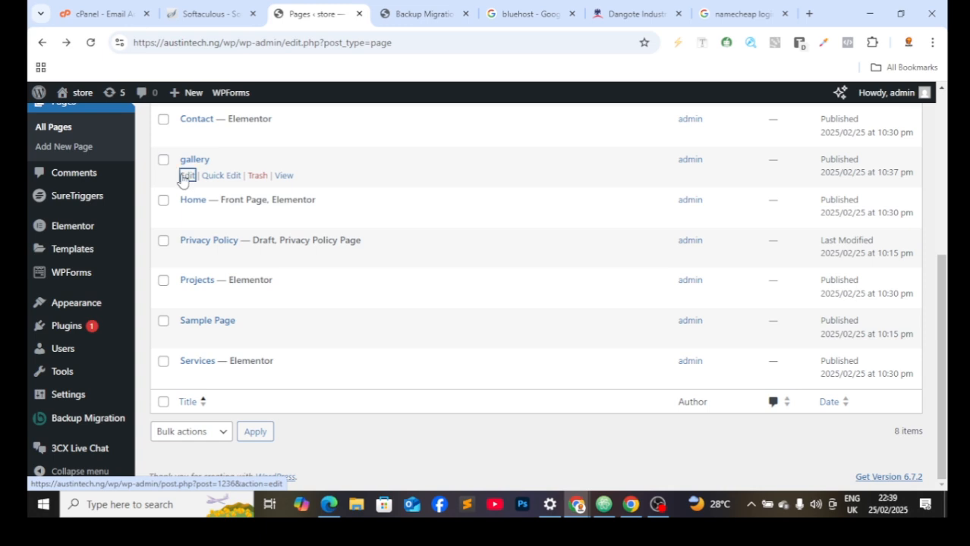
{"action": "left_click", "coordinate": [184, 176]}
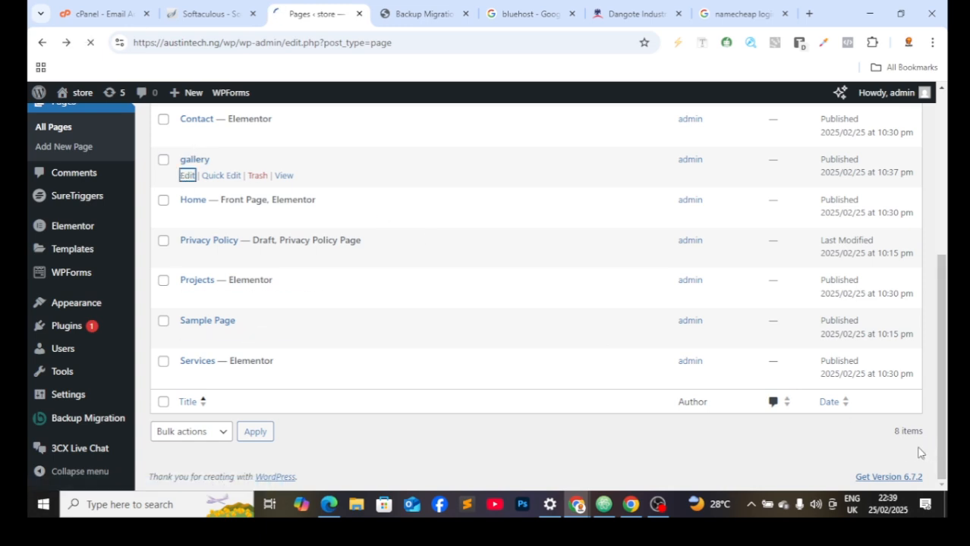
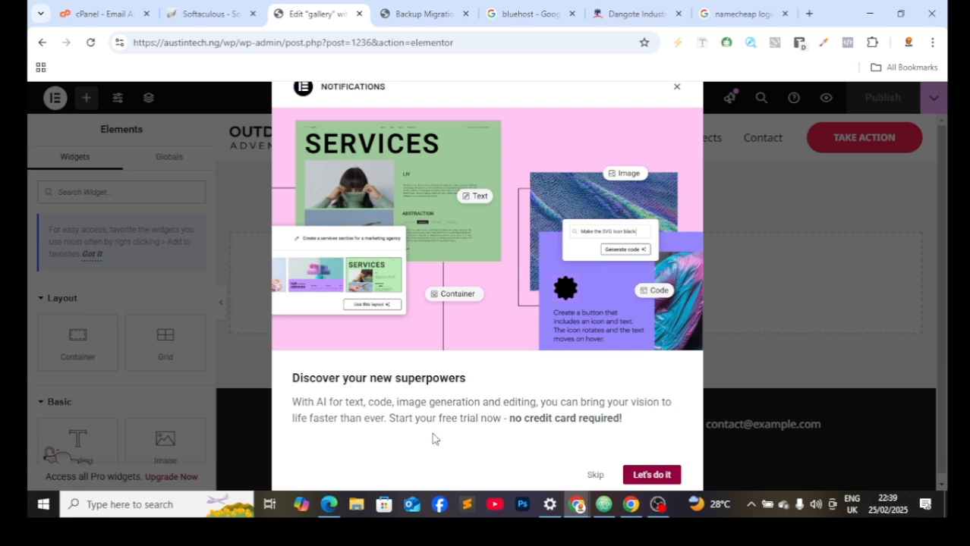
Step: Dismiss the Elementor notifications prompt and close the Elementor AI dialog
{"action": "left_click", "coordinate": [651, 474]}
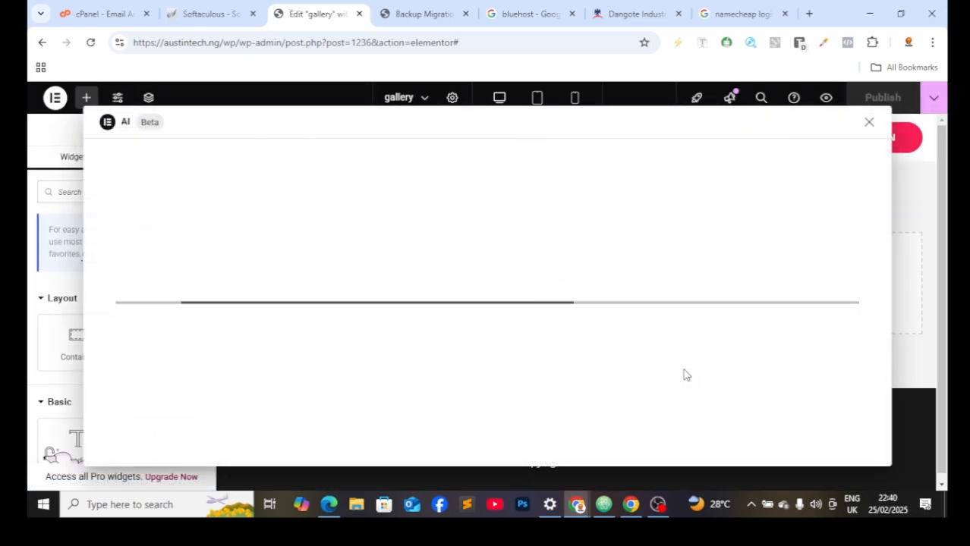
{"action": "left_click", "coordinate": [870, 125]}
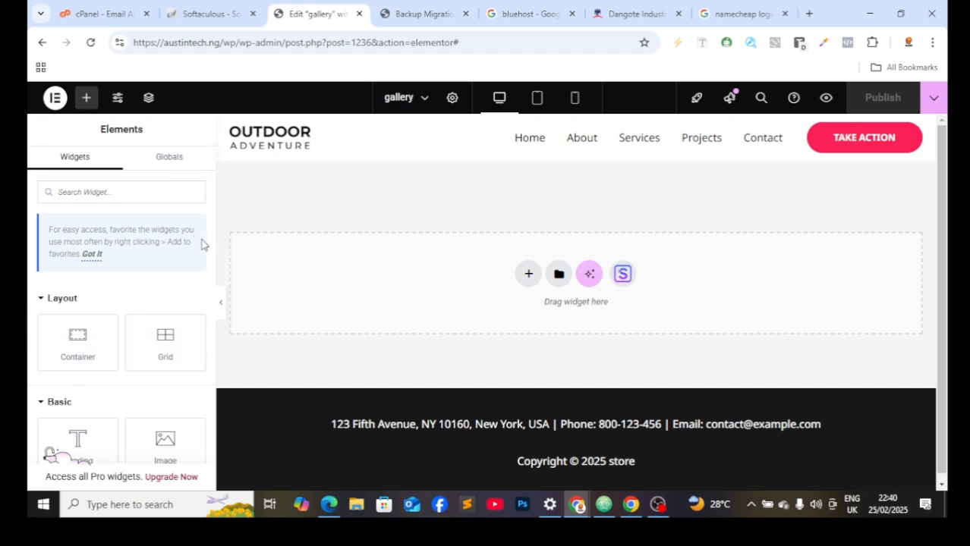
Step: Search starter templates for 'gallery' and browse results like Artist Multipurpose and Photographer Portfolio
{"action": "left_click", "coordinate": [620, 273]}
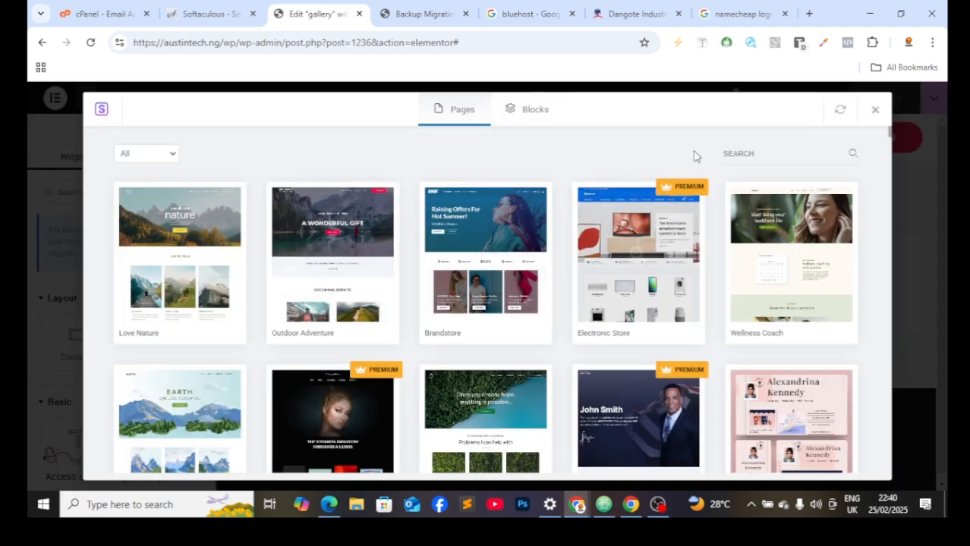
{"action": "left_click", "coordinate": [773, 150]}
{"action": "type", "text": "gallery"}
{"action": "scroll", "coordinate": [748, 287], "scroll_direction": "down", "scroll_amount": 3}
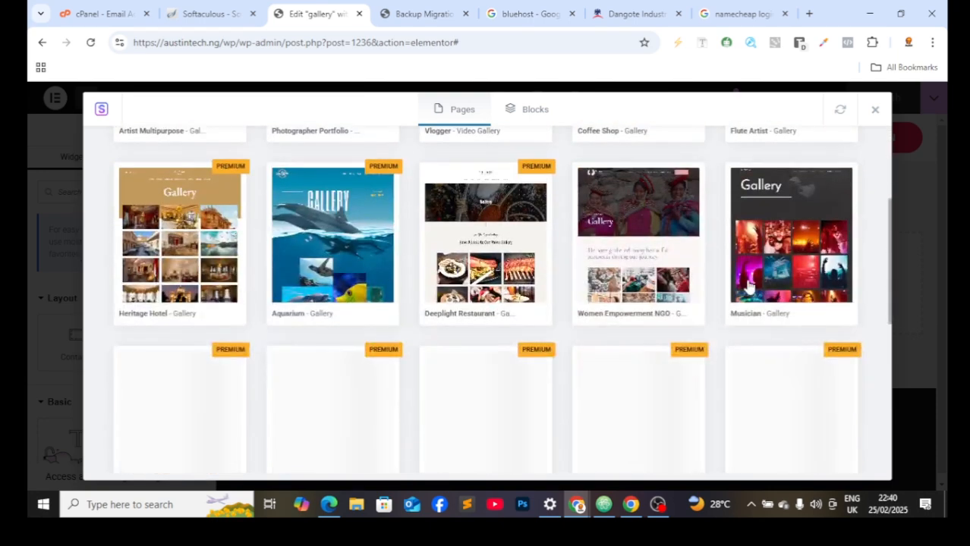
{"action": "scroll", "coordinate": [507, 308], "scroll_direction": "down", "scroll_amount": 2}
{"action": "scroll", "coordinate": [463, 282], "scroll_direction": "up", "scroll_amount": 3}
{"action": "scroll", "coordinate": [368, 306], "scroll_direction": "down", "scroll_amount": 2}
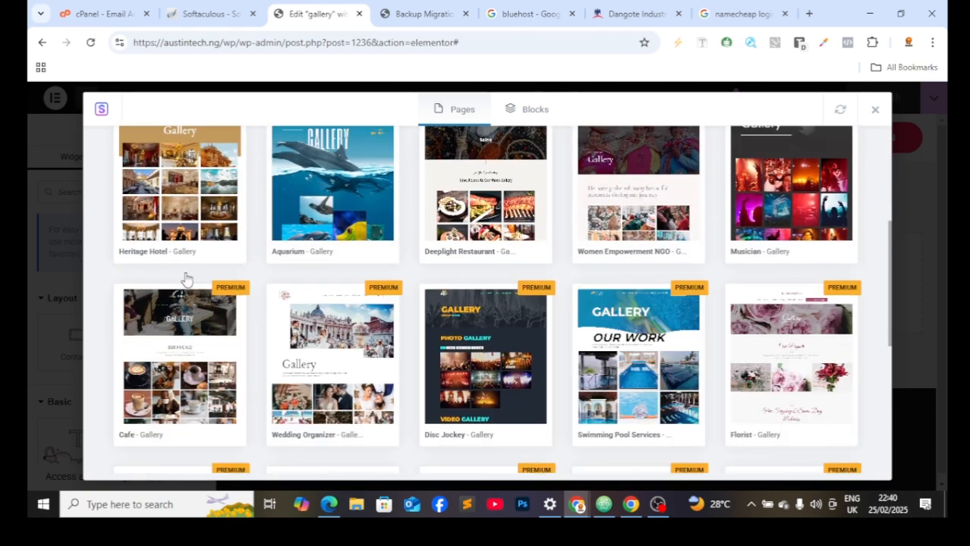
{"action": "scroll", "coordinate": [198, 228], "scroll_direction": "down", "scroll_amount": 5}
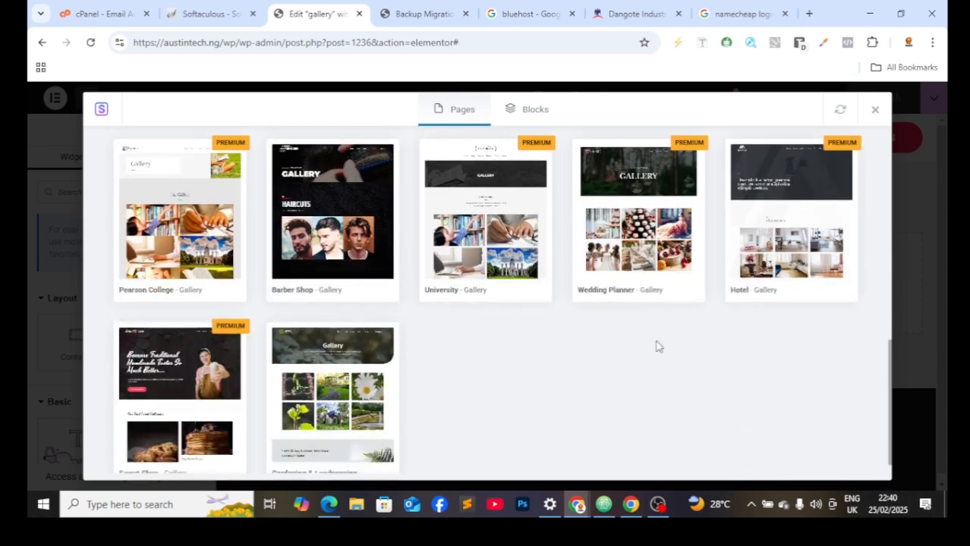
{"action": "scroll", "coordinate": [357, 380], "scroll_direction": "up", "scroll_amount": 3}
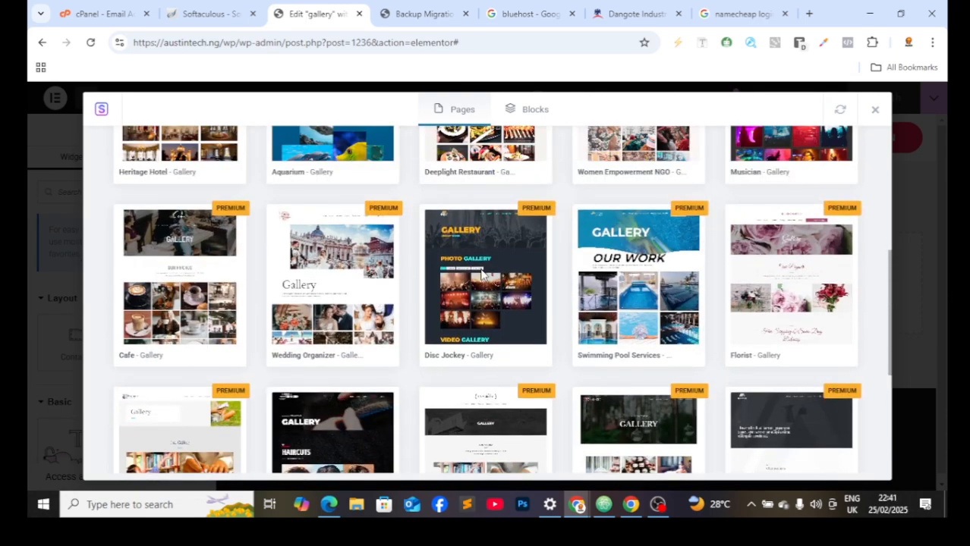
{"action": "scroll", "coordinate": [491, 269], "scroll_direction": "up", "scroll_amount": 3}
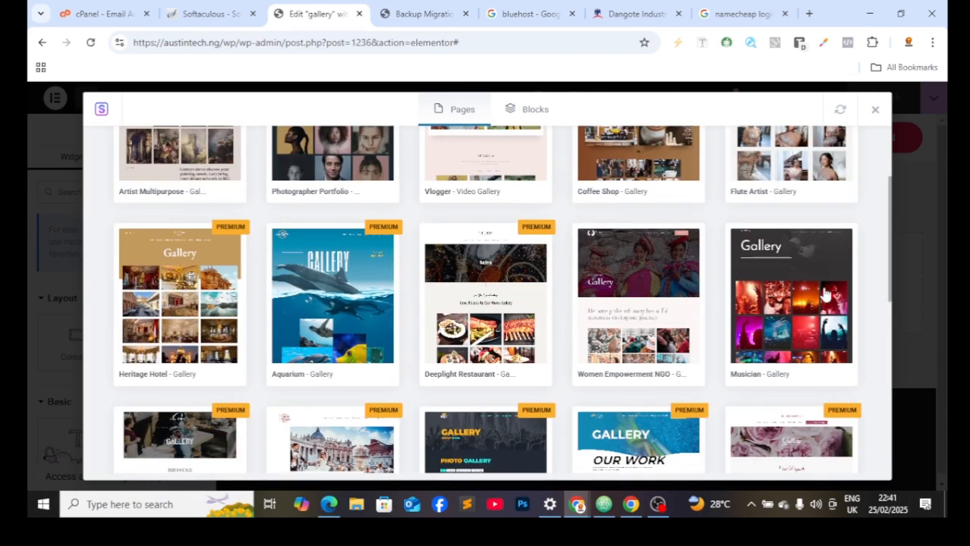
{"action": "scroll", "coordinate": [252, 365], "scroll_direction": "up", "scroll_amount": 3}
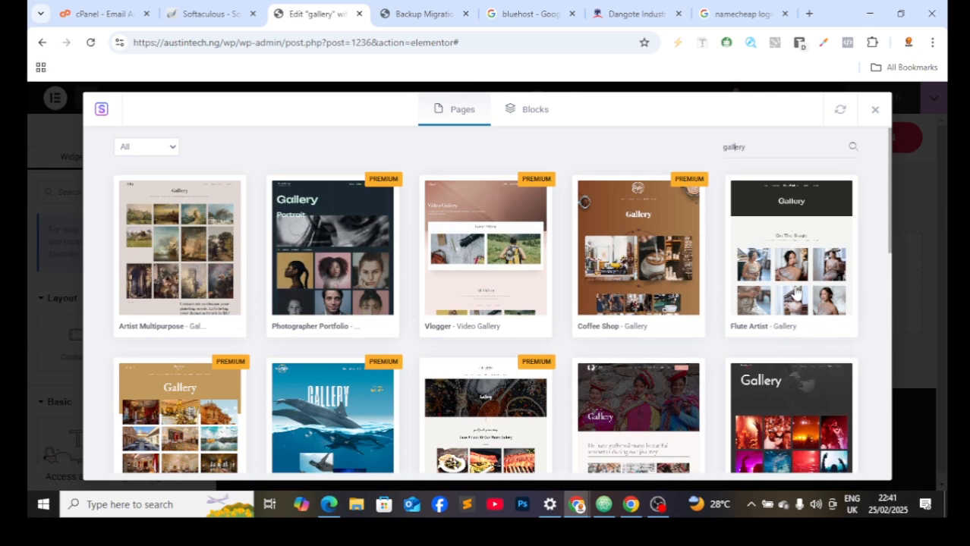
Step: Import the Flute Artist - Gallery template into the page and scroll through it
{"action": "left_click", "coordinate": [794, 292]}
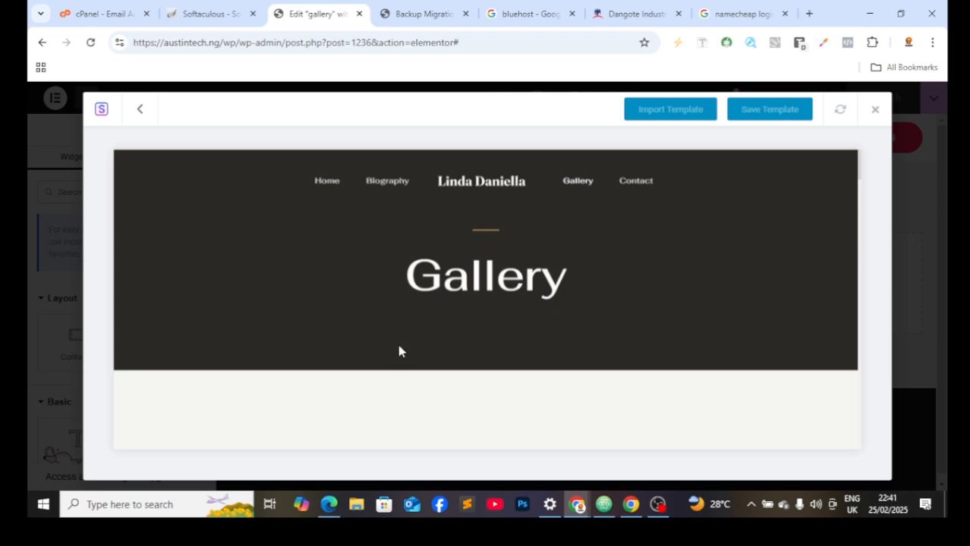
{"action": "left_click", "coordinate": [685, 112]}
{"action": "scroll", "coordinate": [606, 265], "scroll_direction": "down", "scroll_amount": 5}
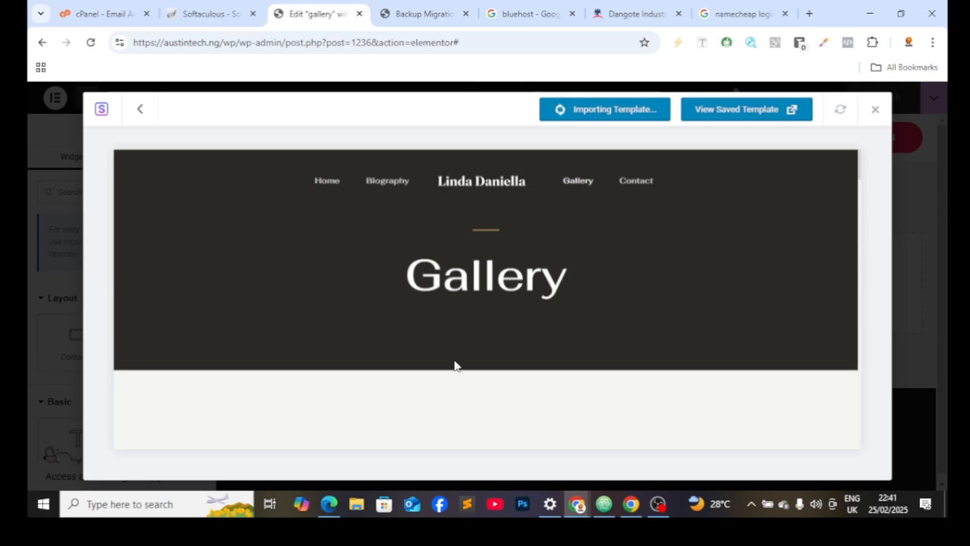
{"action": "scroll", "coordinate": [559, 242], "scroll_direction": "down", "scroll_amount": 15}
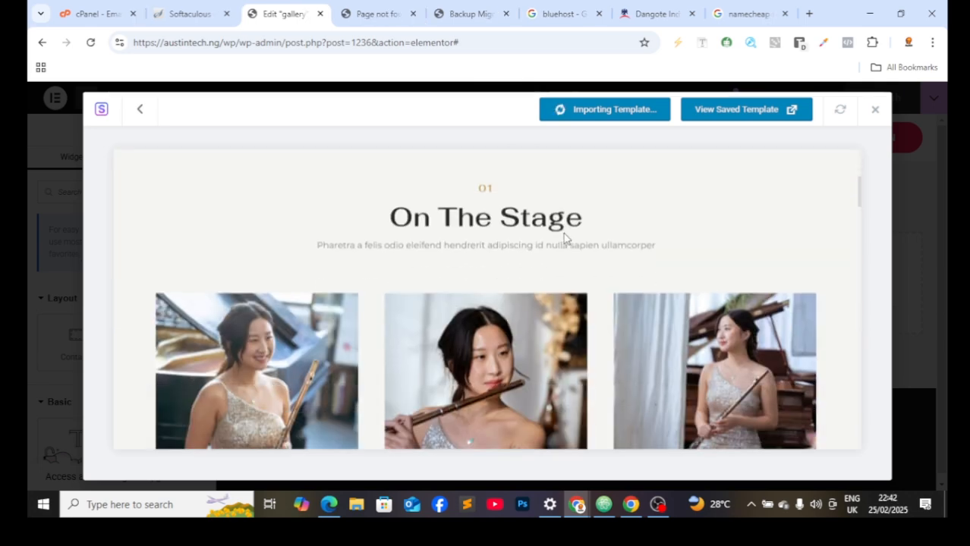
{"action": "scroll", "coordinate": [486, 299], "scroll_direction": "down", "scroll_amount": 4}
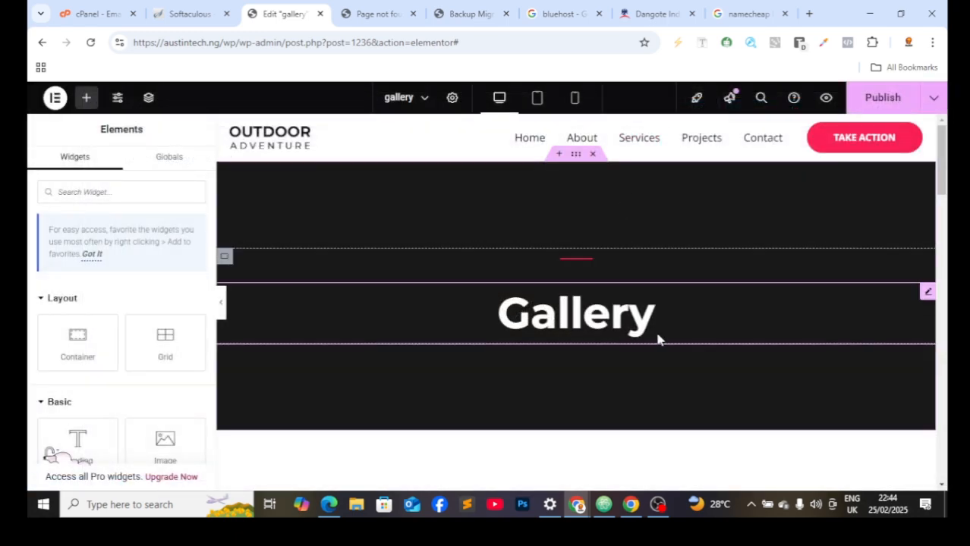
Step: Select the Gallery heading widget and review the imported page down to the footer and back
{"action": "left_click", "coordinate": [604, 313]}
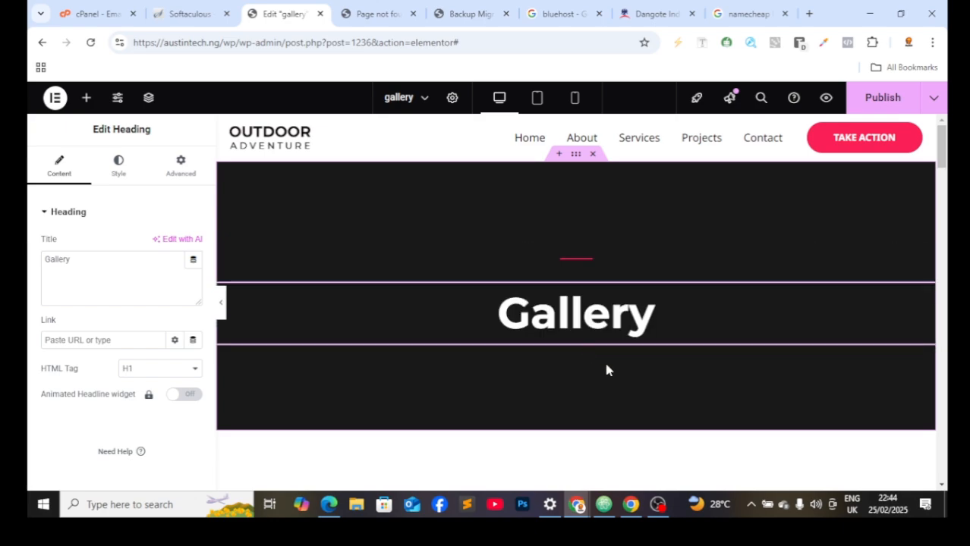
{"action": "scroll", "coordinate": [604, 372], "scroll_direction": "down", "scroll_amount": 2}
{"action": "scroll", "coordinate": [607, 390], "scroll_direction": "down", "scroll_amount": 18}
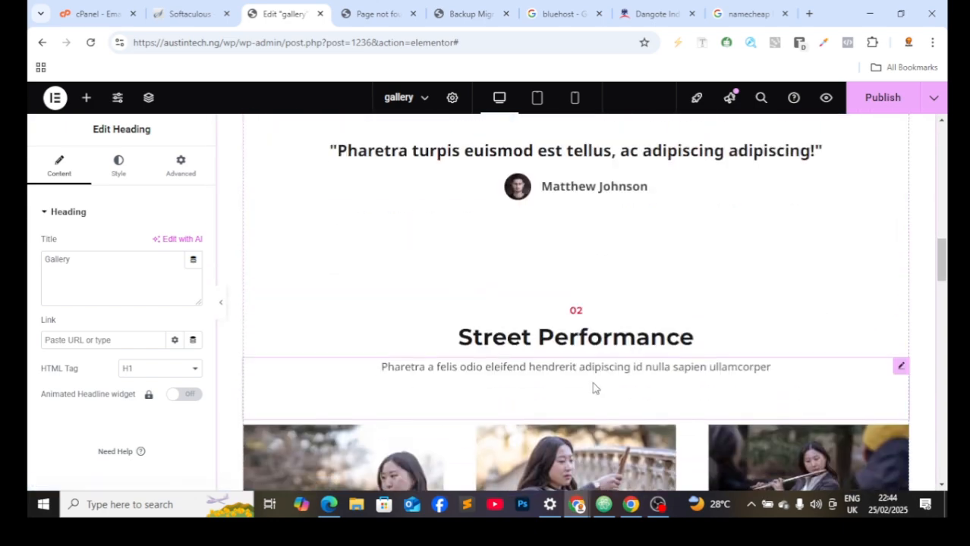
{"action": "scroll", "coordinate": [539, 387], "scroll_direction": "down", "scroll_amount": 15}
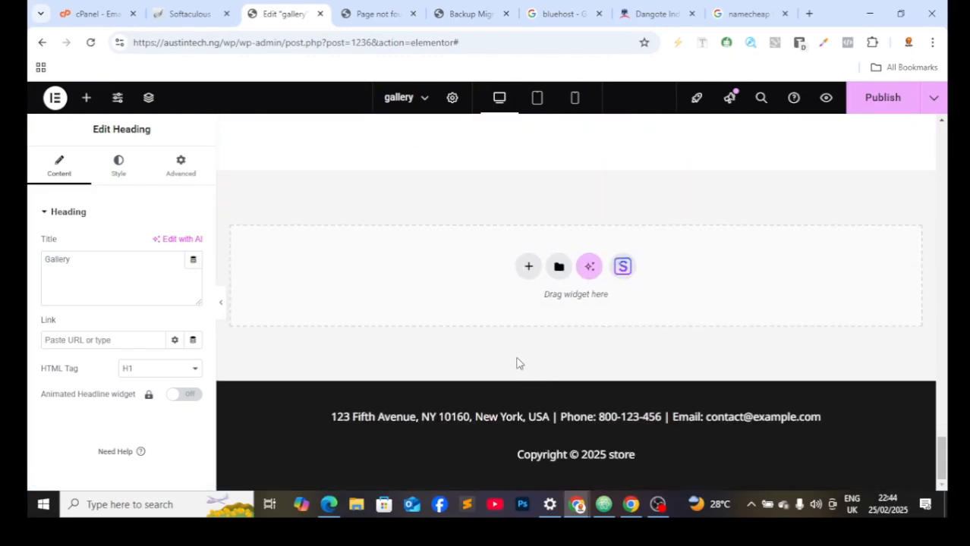
{"action": "scroll", "coordinate": [516, 364], "scroll_direction": "up", "scroll_amount": 12}
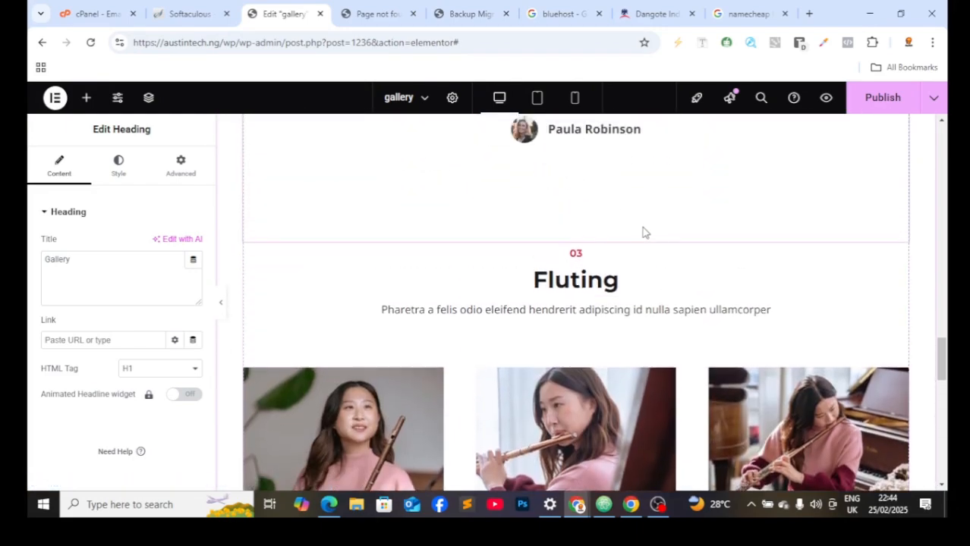
{"action": "scroll", "coordinate": [642, 232], "scroll_direction": "up", "scroll_amount": 15}
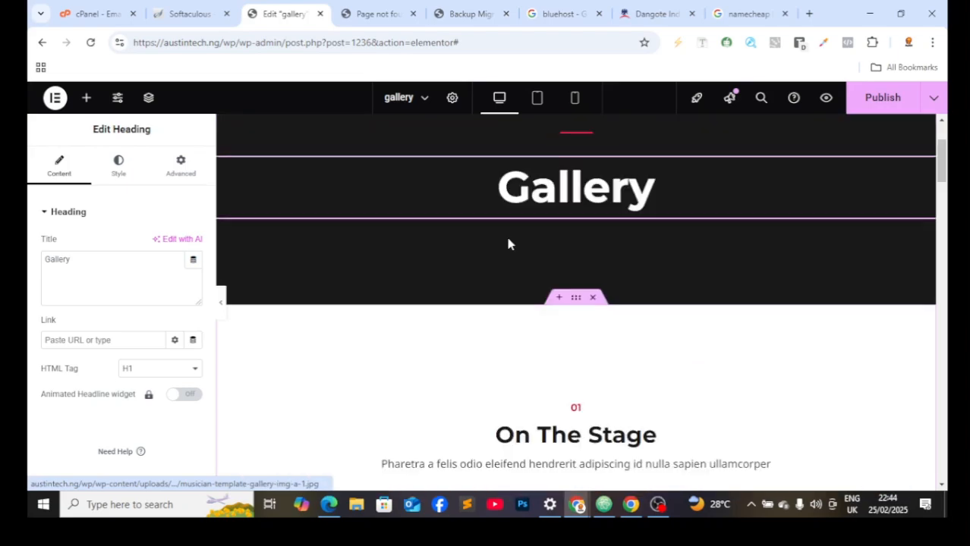
{"action": "scroll", "coordinate": [509, 243], "scroll_direction": "up", "scroll_amount": 3}
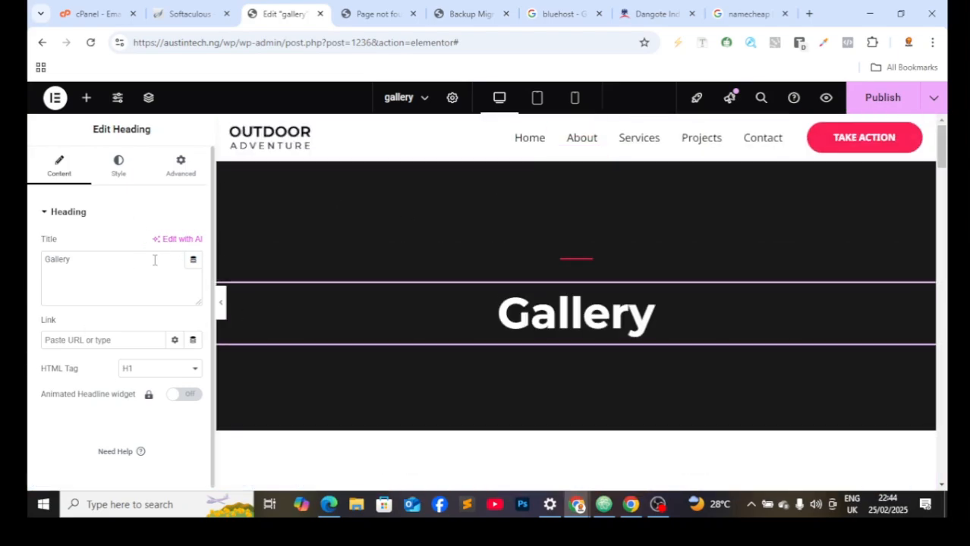
{"action": "scroll", "coordinate": [591, 342], "scroll_direction": "down", "scroll_amount": 3}
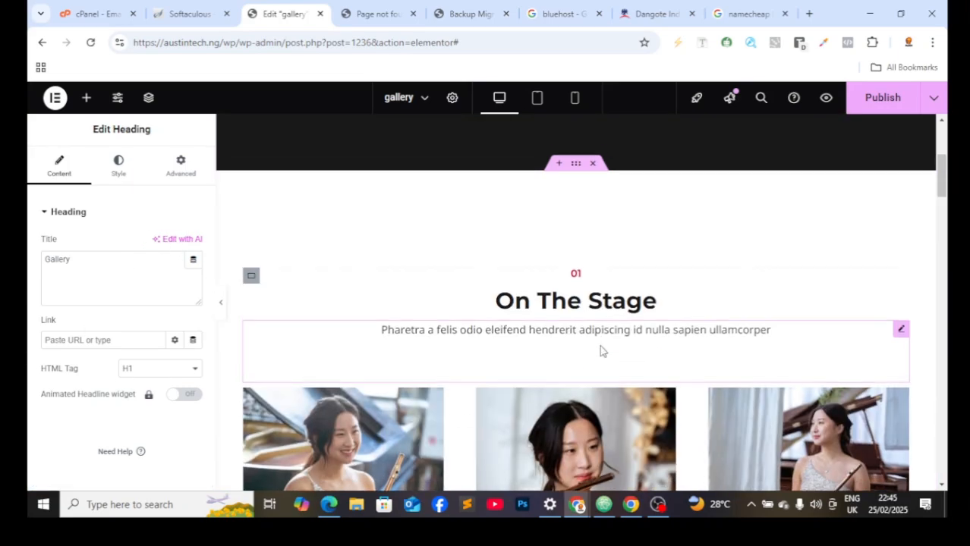
{"action": "scroll", "coordinate": [602, 350], "scroll_direction": "up", "scroll_amount": 3}
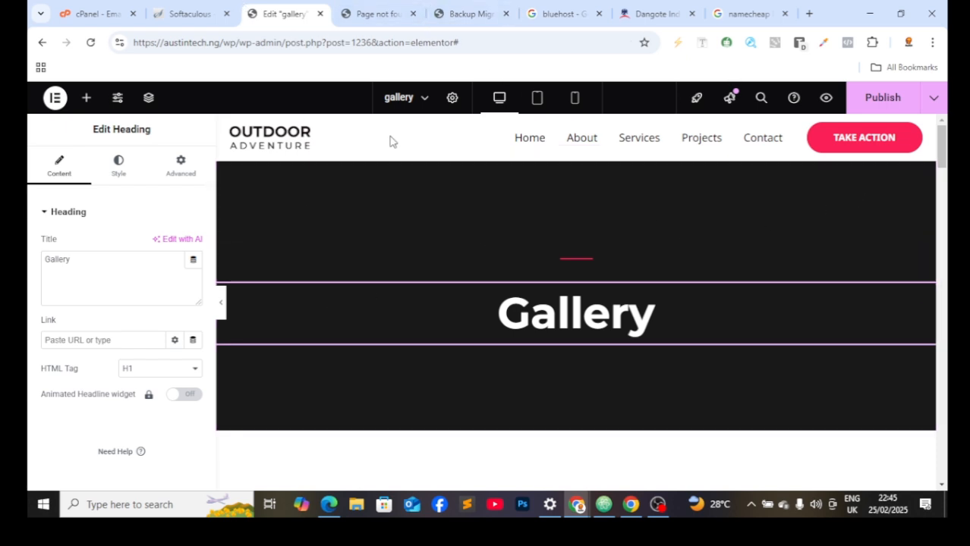
Step: From the WordPress dashboard, go to Appearance > Customize
{"action": "left_click", "coordinate": [214, 18]}
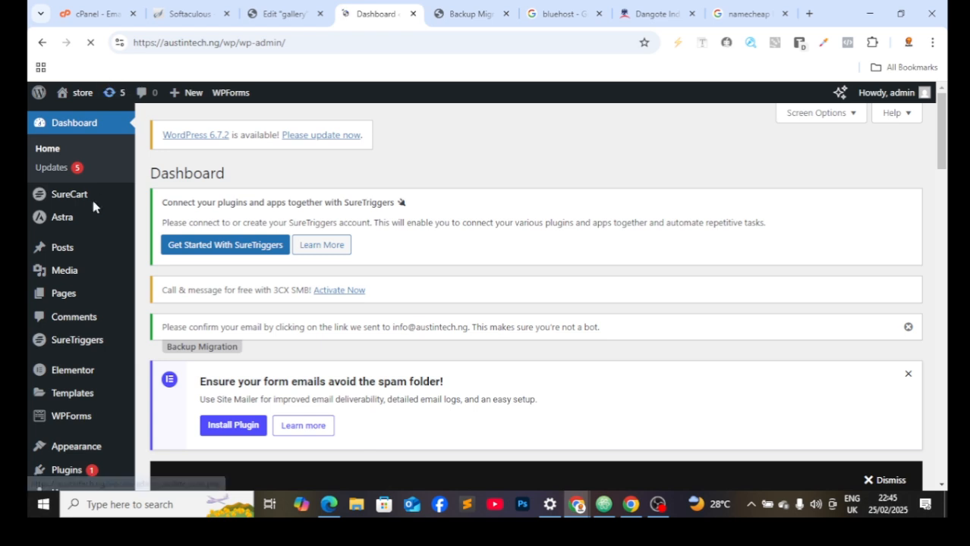
{"action": "scroll", "coordinate": [80, 277], "scroll_direction": "down", "scroll_amount": 1}
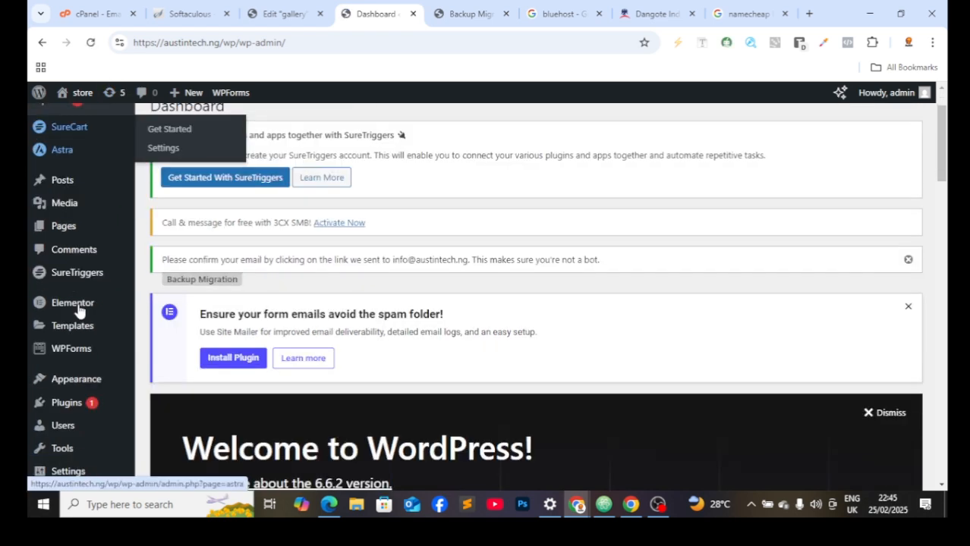
{"action": "mouse_move", "coordinate": [79, 311]}
{"action": "scroll", "coordinate": [79, 319], "scroll_direction": "up", "scroll_amount": 1}
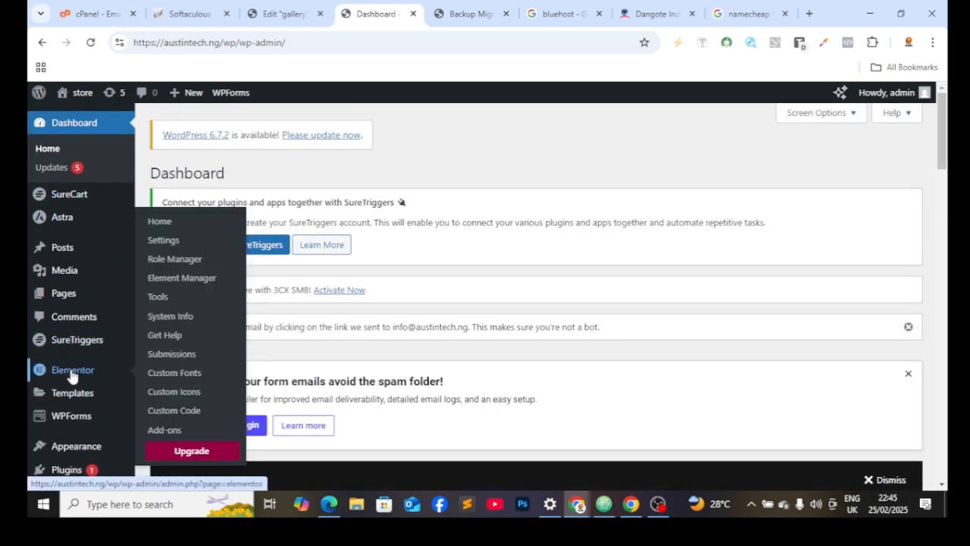
{"action": "scroll", "coordinate": [68, 410], "scroll_direction": "down", "scroll_amount": 1}
{"action": "mouse_move", "coordinate": [86, 390]}
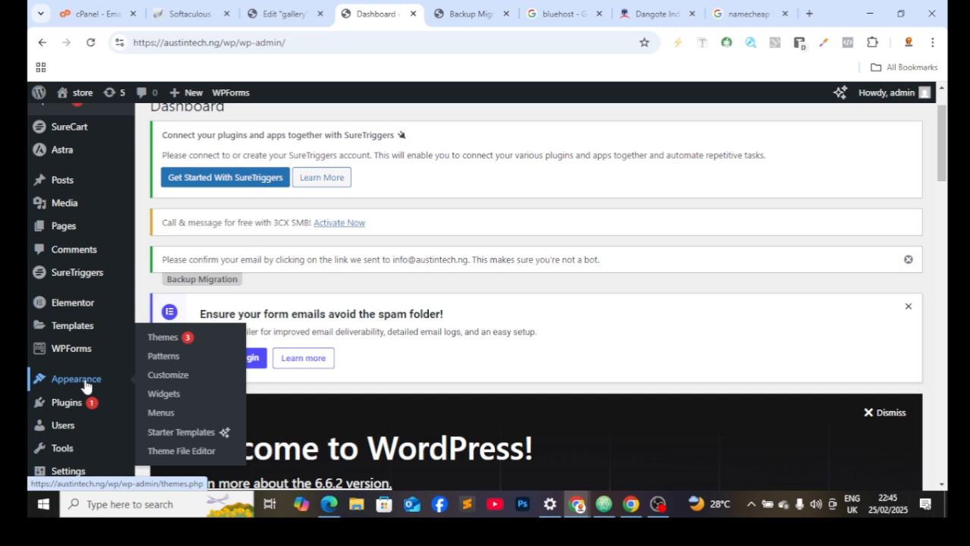
{"action": "left_click", "coordinate": [170, 375]}
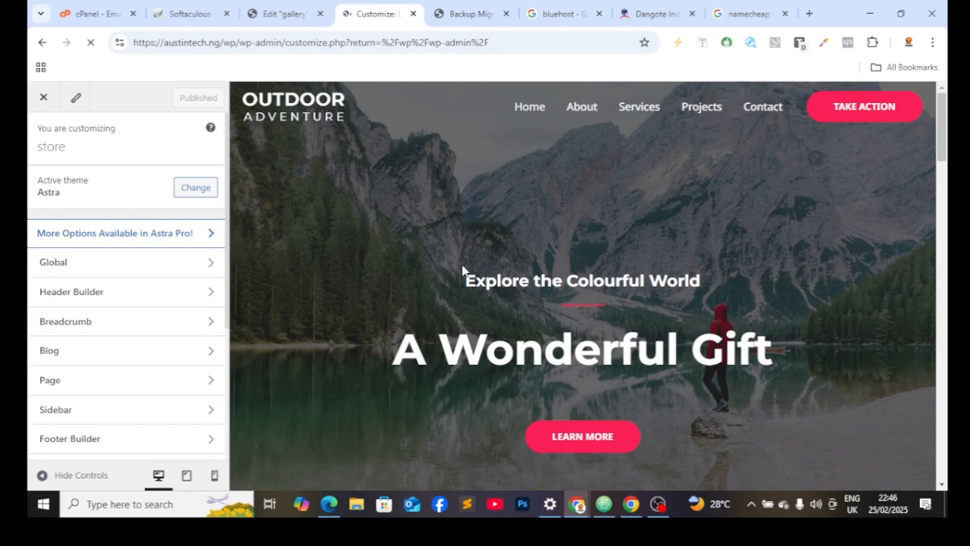
Step: Glance at the Global settings, then scroll the Customizer sections down toward Site Identity
{"action": "scroll", "coordinate": [416, 324], "scroll_direction": "down", "scroll_amount": 2}
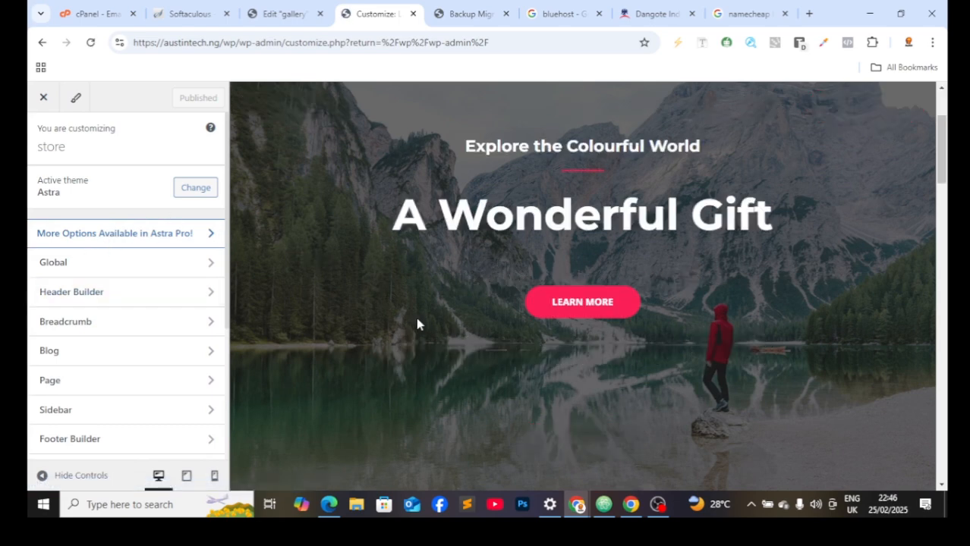
{"action": "scroll", "coordinate": [307, 349], "scroll_direction": "down", "scroll_amount": 2}
{"action": "scroll", "coordinate": [368, 334], "scroll_direction": "up", "scroll_amount": 4}
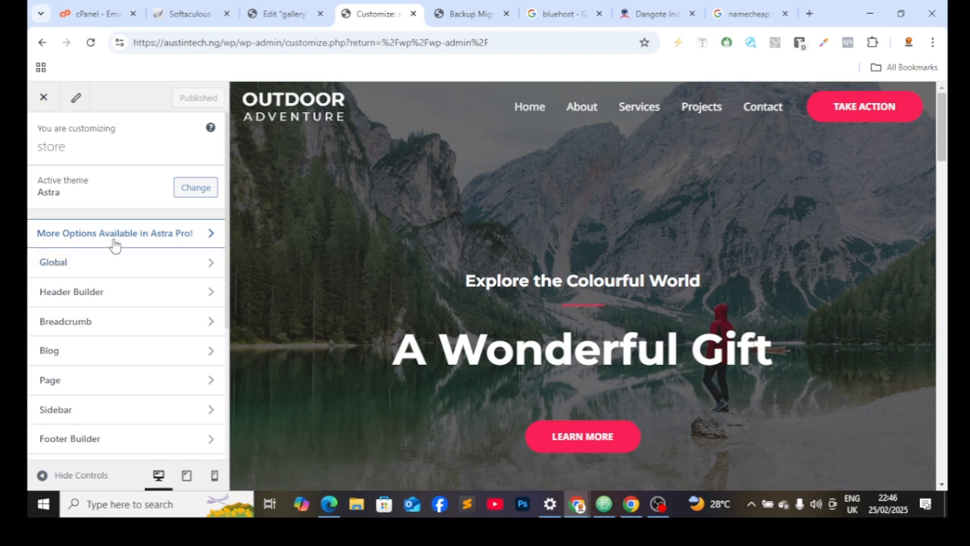
{"action": "left_click", "coordinate": [201, 264]}
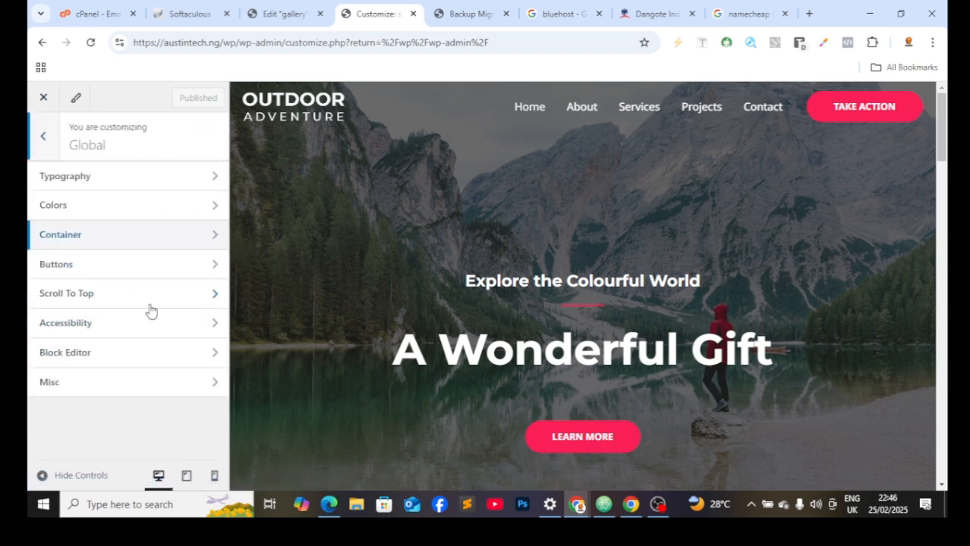
{"action": "left_click", "coordinate": [43, 136]}
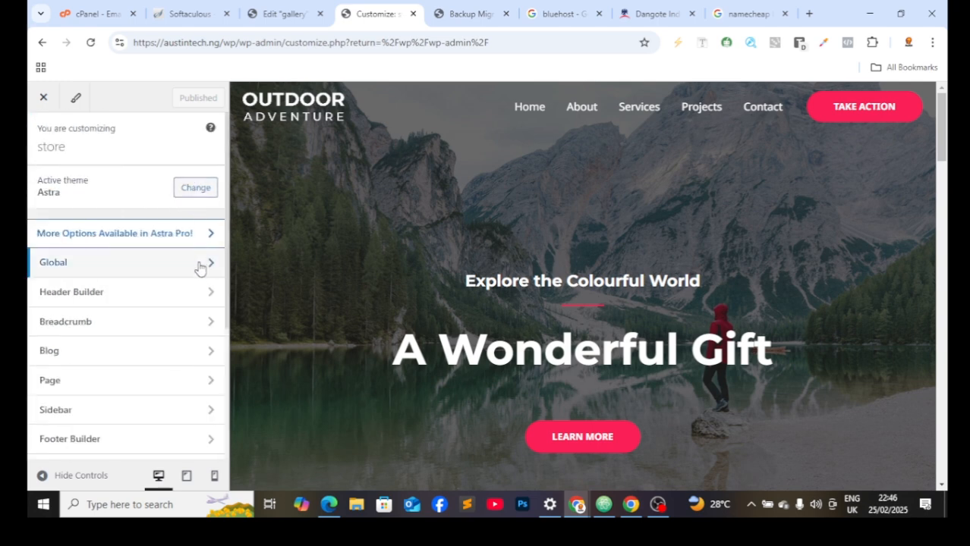
{"action": "scroll", "coordinate": [166, 373], "scroll_direction": "down", "scroll_amount": 2}
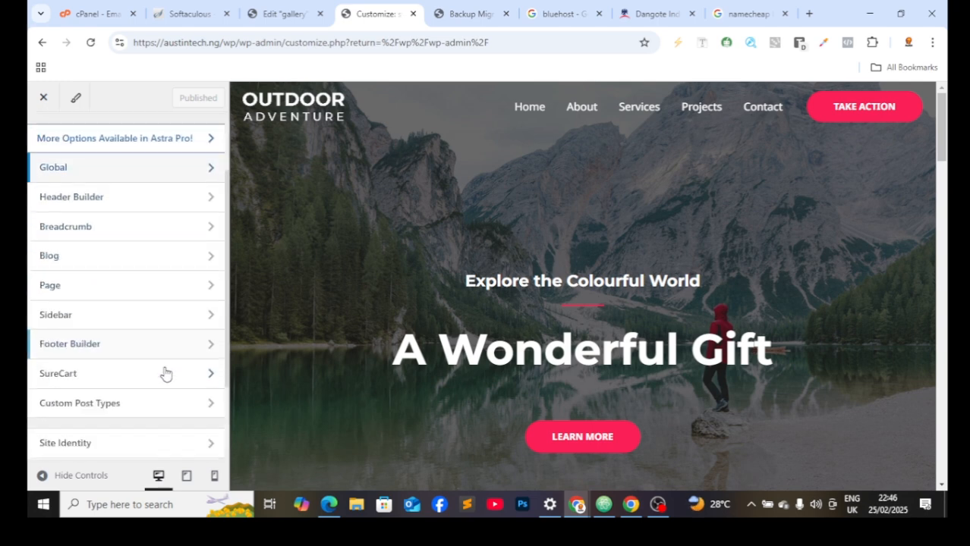
{"action": "scroll", "coordinate": [166, 376], "scroll_direction": "down", "scroll_amount": 2}
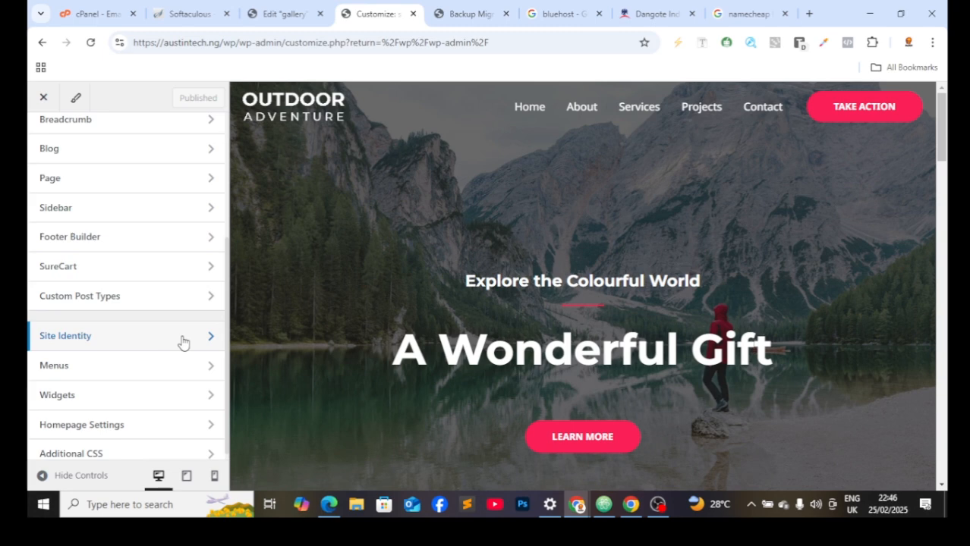
Step: Remove the Outdoor Adventure logo in Site Identity
{"action": "left_click", "coordinate": [182, 342]}
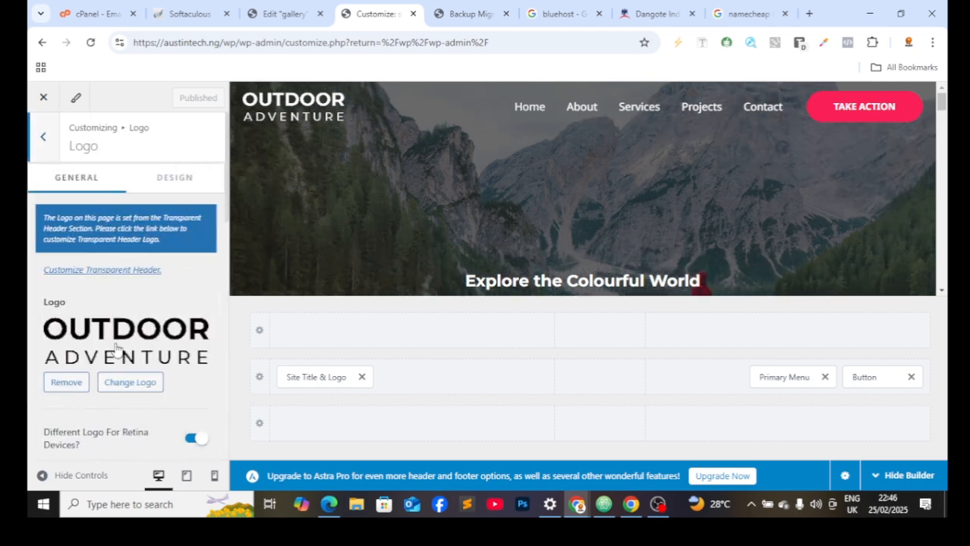
{"action": "scroll", "coordinate": [45, 302], "scroll_direction": "down", "scroll_amount": 1}
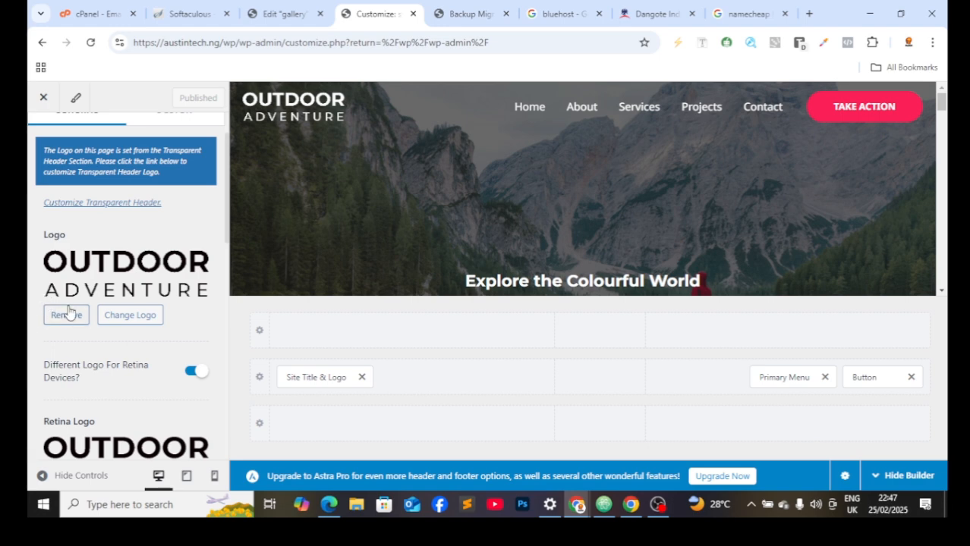
{"action": "left_click", "coordinate": [67, 315]}
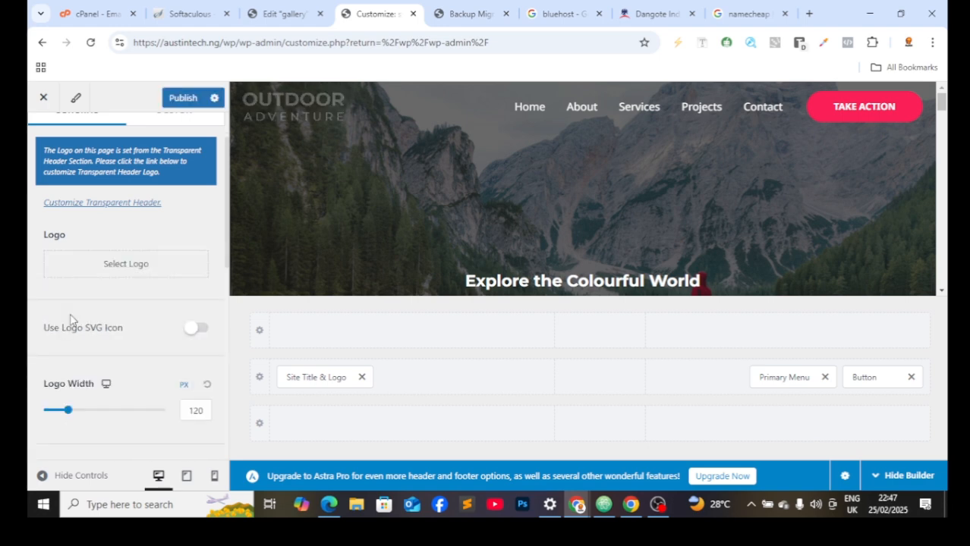
Step: Change the Site Title from 'store' to 'logo'
{"action": "scroll", "coordinate": [122, 303], "scroll_direction": "down", "scroll_amount": 4}
{"action": "left_click", "coordinate": [195, 299]}
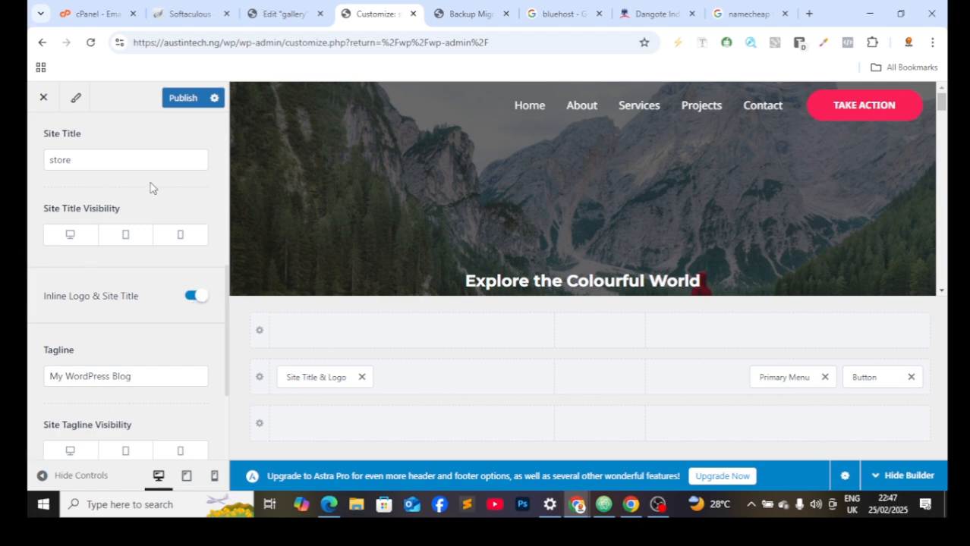
{"action": "scroll", "coordinate": [143, 271], "scroll_direction": "down", "scroll_amount": 3}
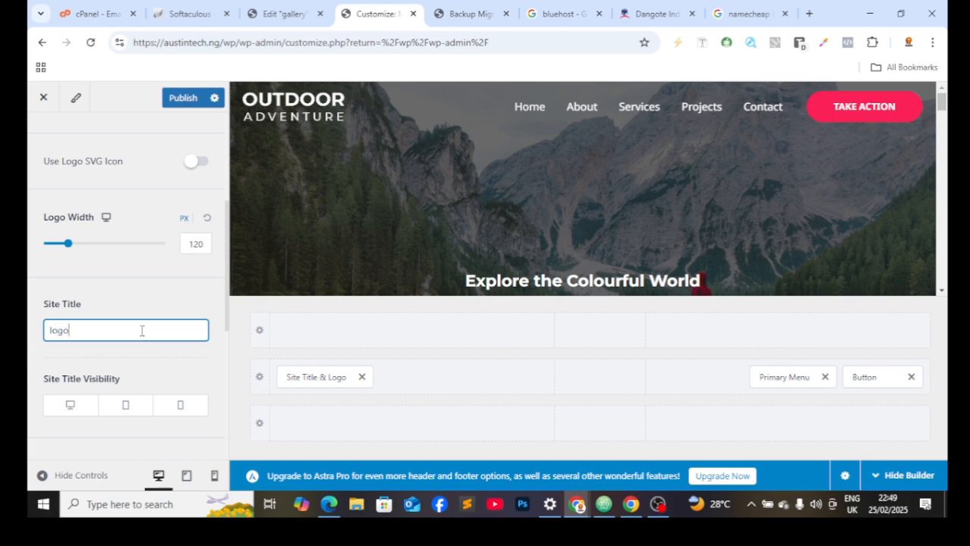
{"action": "scroll", "coordinate": [140, 332], "scroll_direction": "down", "scroll_amount": 1}
{"action": "scroll", "coordinate": [140, 336], "scroll_direction": "up", "scroll_amount": 3}
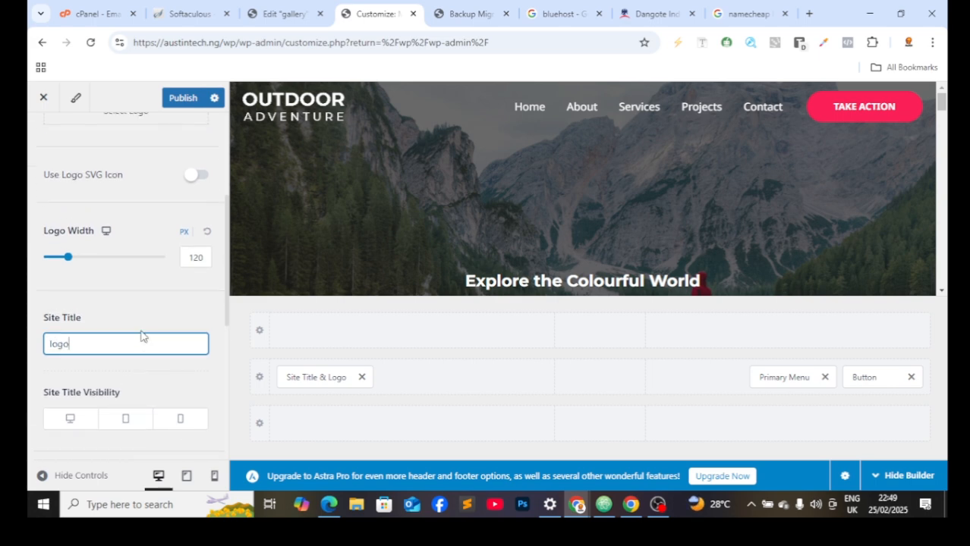
Step: Look through the logo media picker and close it without choosing anything
{"action": "left_click", "coordinate": [154, 222]}
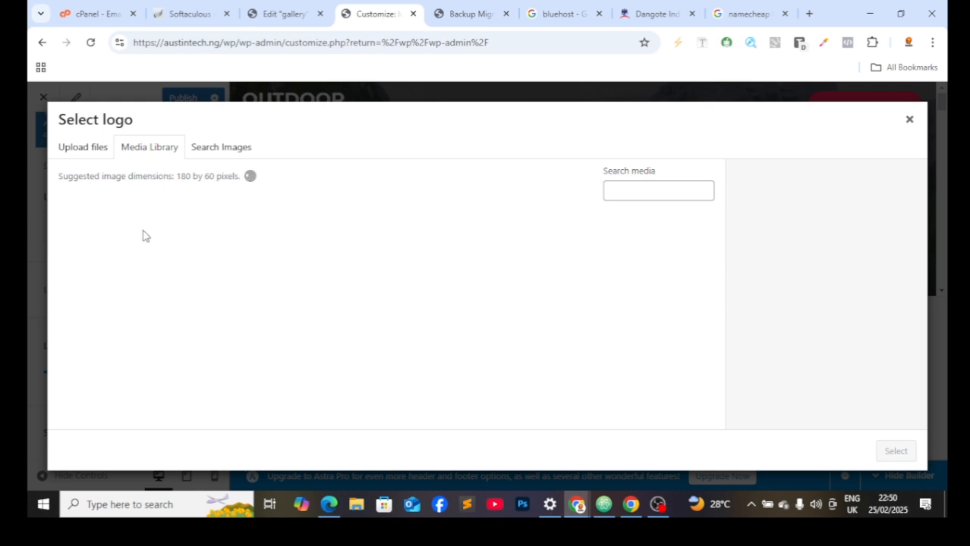
{"action": "left_click", "coordinate": [72, 159]}
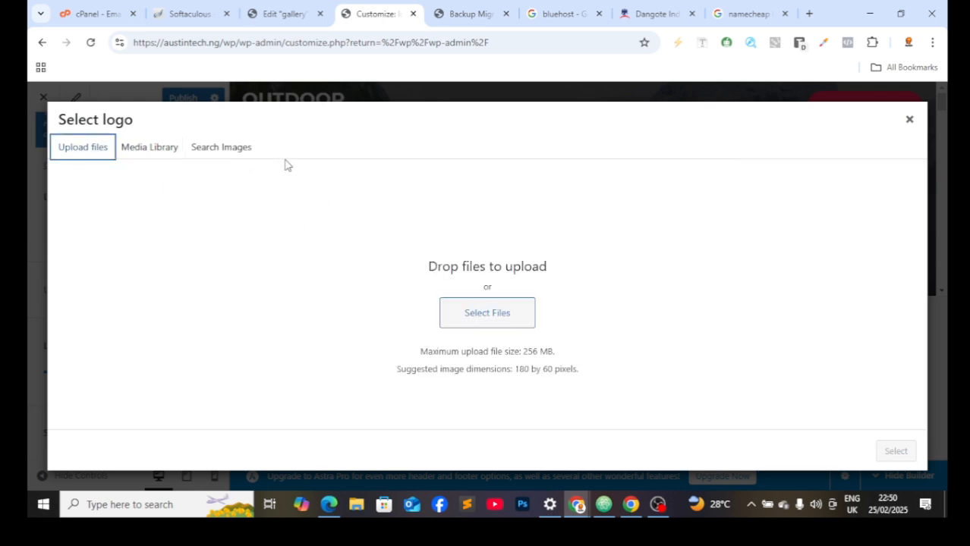
{"action": "left_click", "coordinate": [154, 150]}
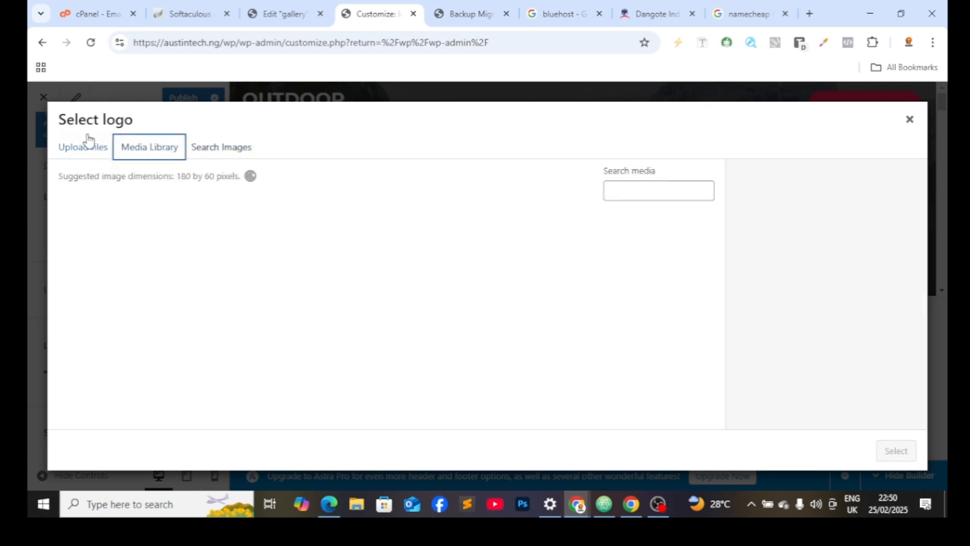
{"action": "left_click", "coordinate": [909, 119]}
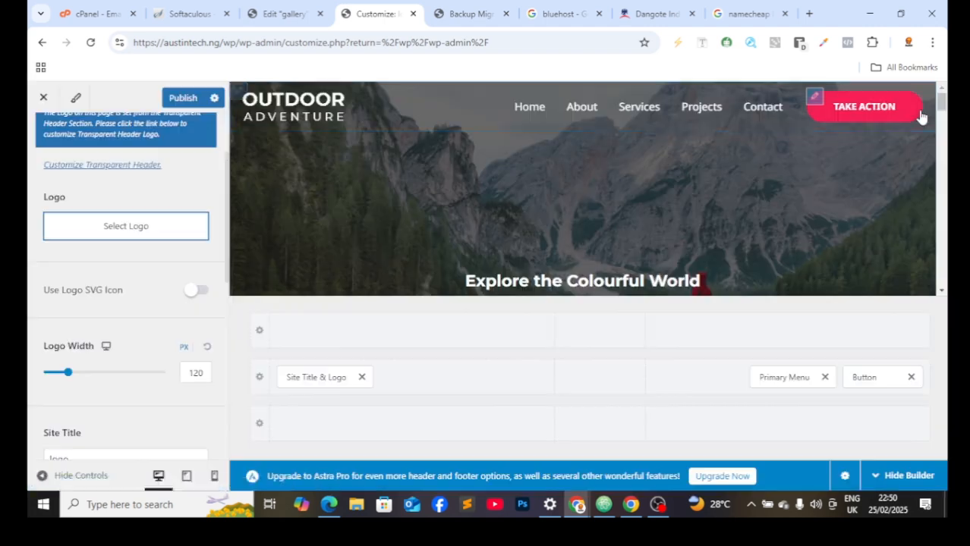
Step: Upload 'Austin Tech full color logo' and set it as the site logo, skipping cropping
{"action": "left_click", "coordinate": [148, 237]}
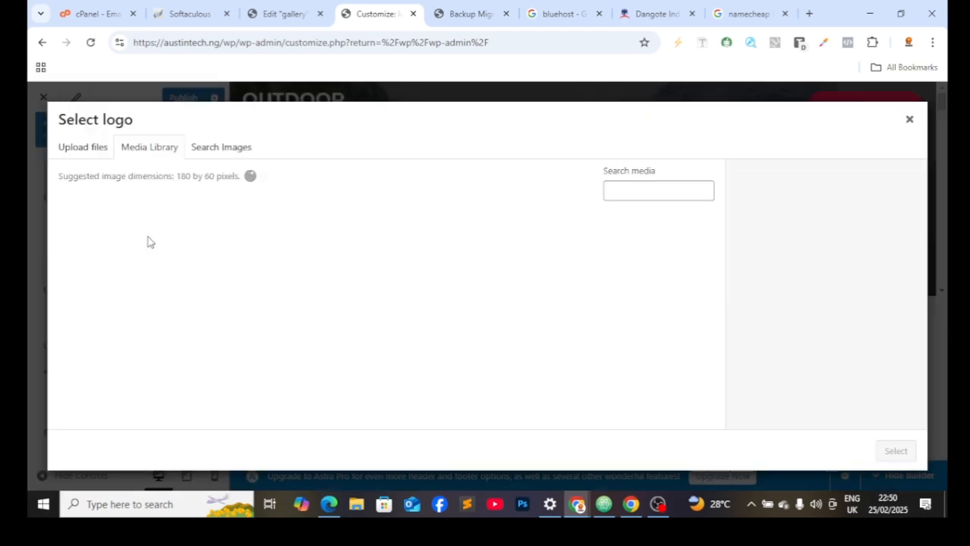
{"action": "left_click", "coordinate": [85, 149]}
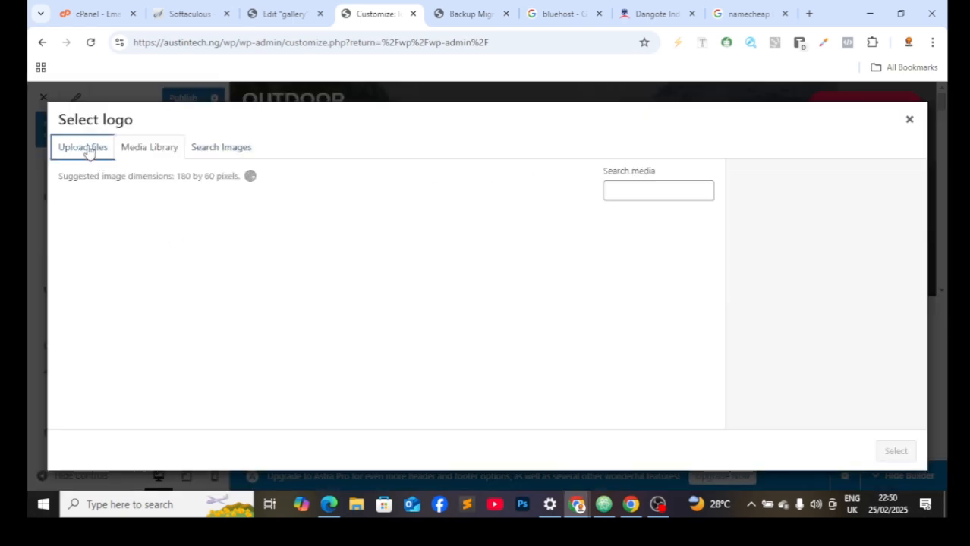
{"action": "left_click", "coordinate": [494, 312]}
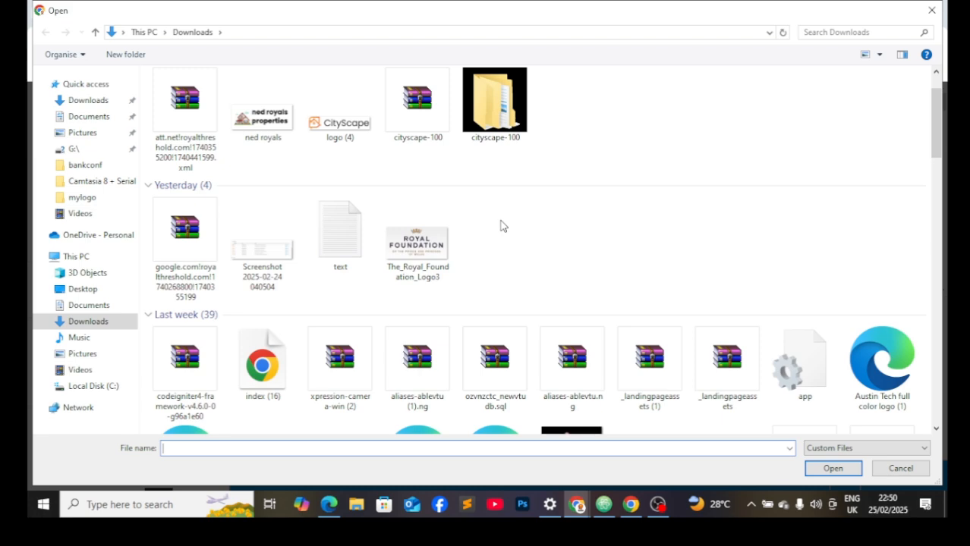
{"action": "scroll", "coordinate": [500, 226], "scroll_direction": "down", "scroll_amount": 3}
{"action": "left_click", "coordinate": [340, 258]}
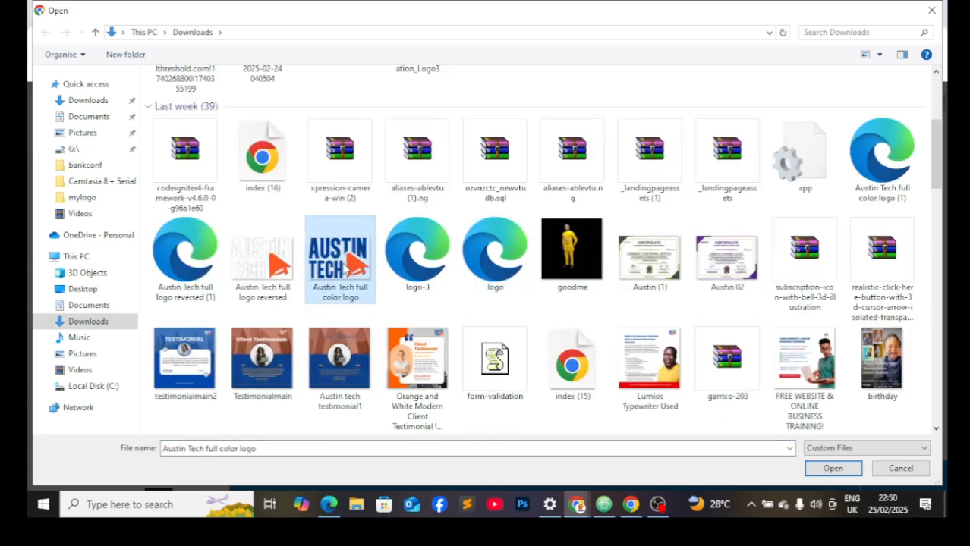
{"action": "double_click", "coordinate": [343, 266]}
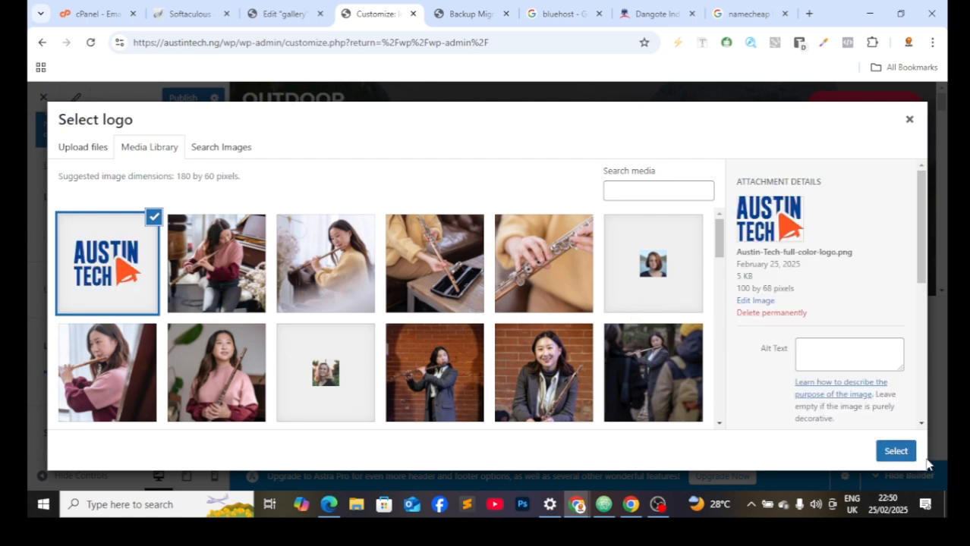
{"action": "left_click", "coordinate": [909, 455]}
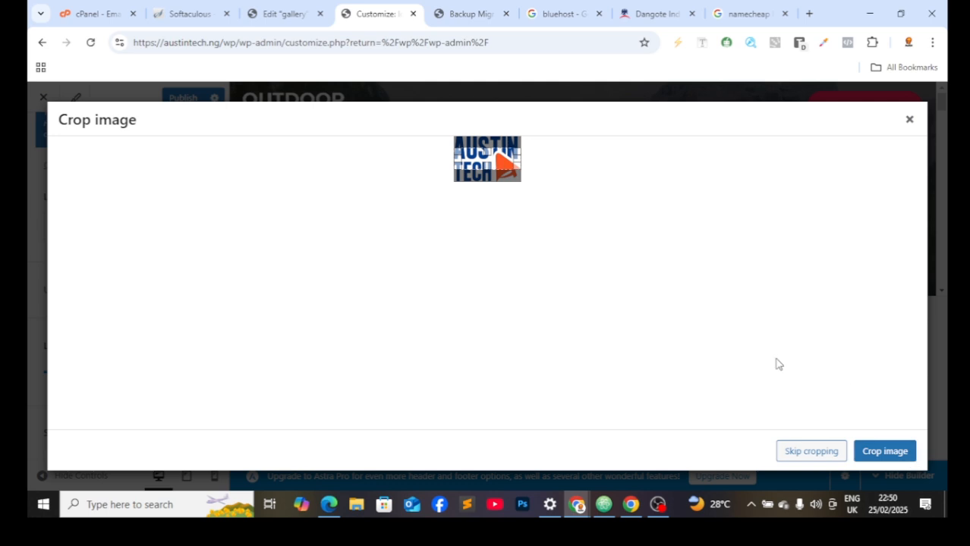
{"action": "left_click", "coordinate": [821, 454]}
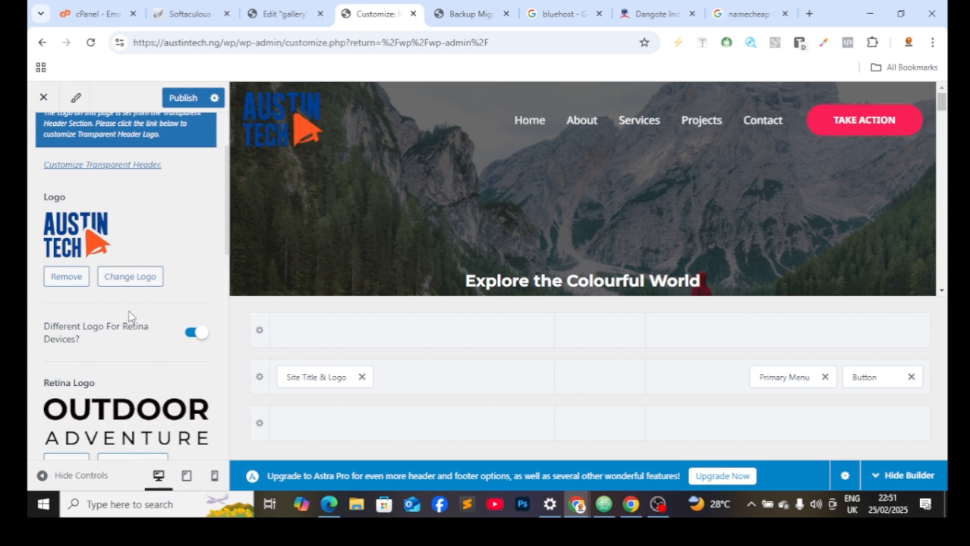
Step: Replace the logo with an uploaded 'Austin Tech full logo reversed' image, skipping cropping
{"action": "left_click", "coordinate": [136, 278]}
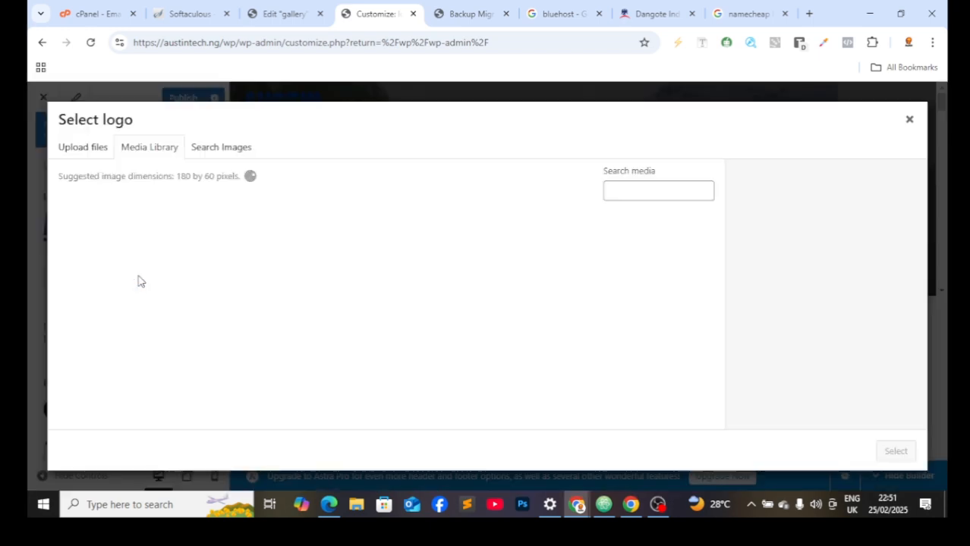
{"action": "left_click", "coordinate": [89, 148]}
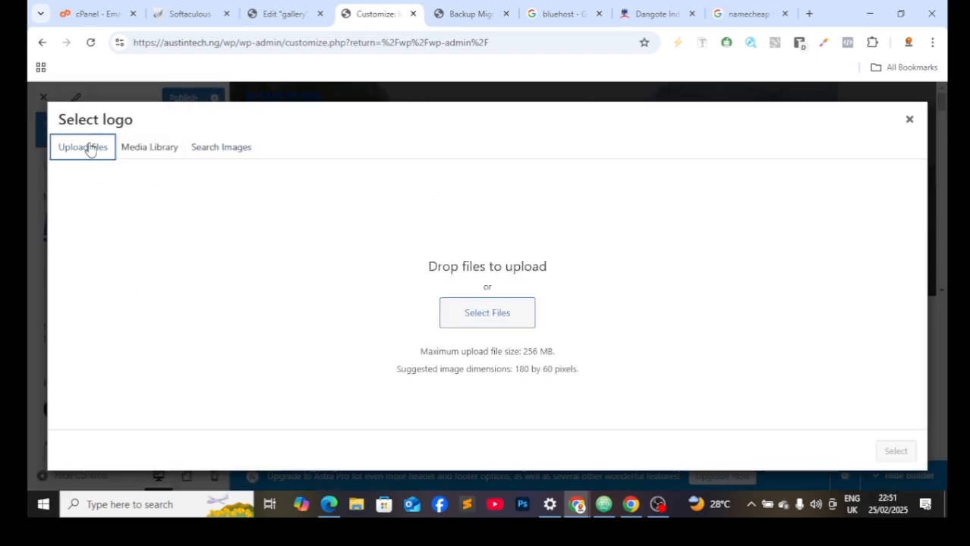
{"action": "left_click", "coordinate": [468, 309]}
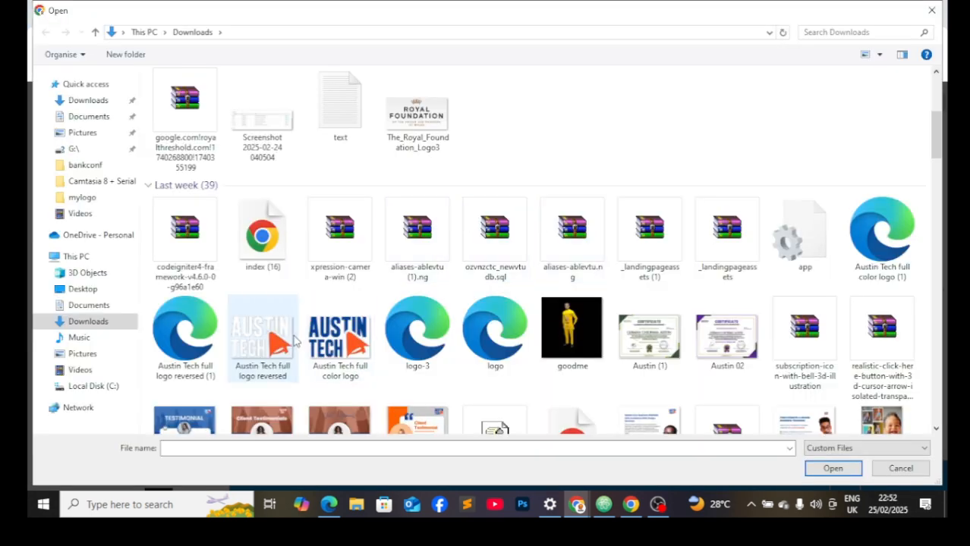
{"action": "left_click", "coordinate": [293, 344]}
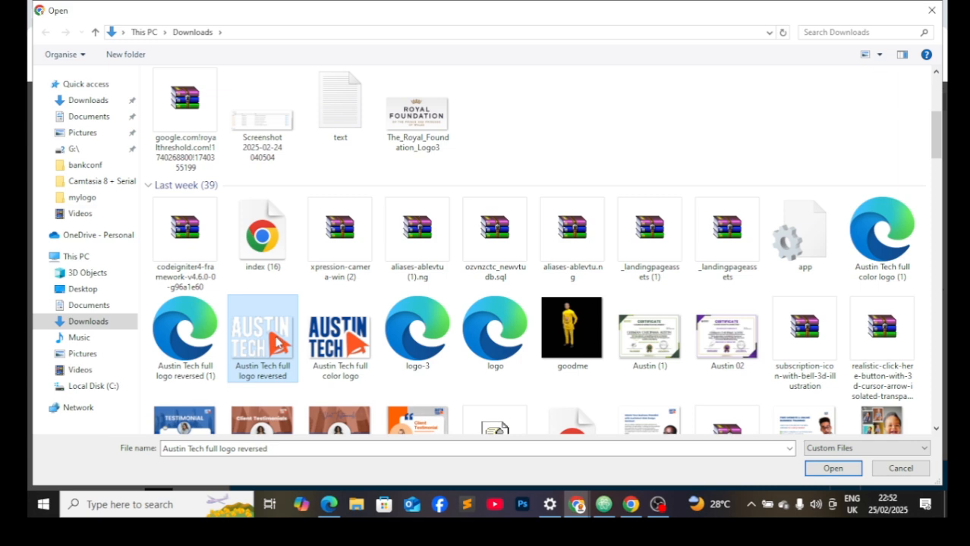
{"action": "double_click", "coordinate": [280, 343]}
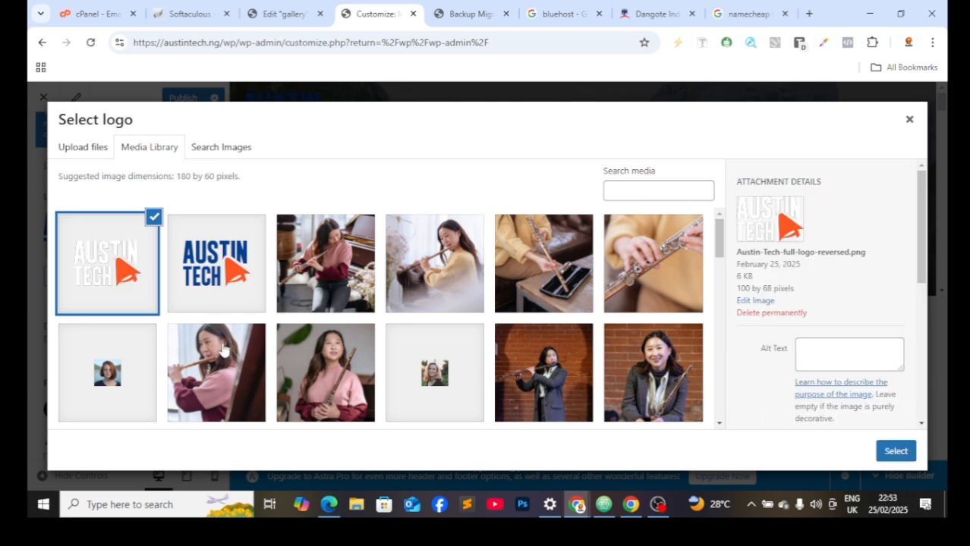
{"action": "left_click", "coordinate": [886, 455]}
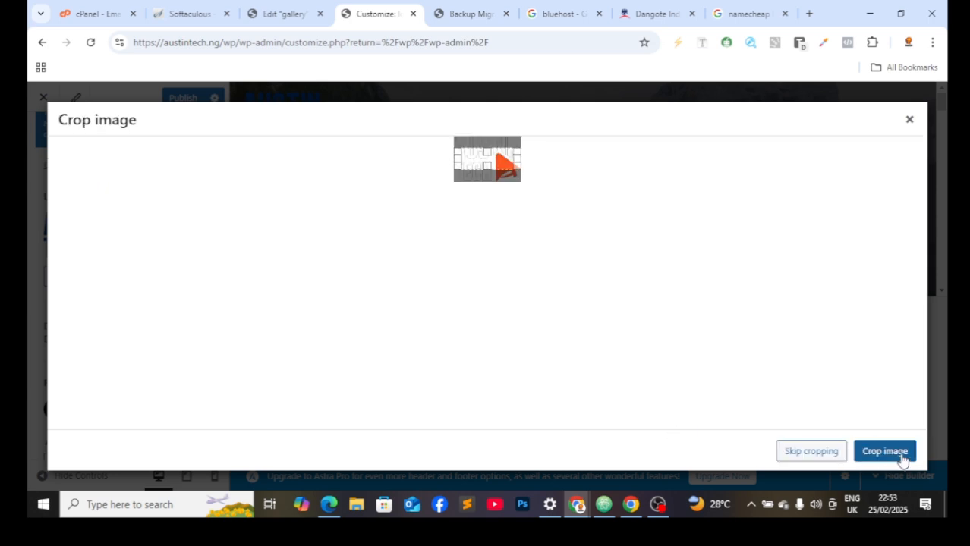
{"action": "left_click", "coordinate": [812, 454]}
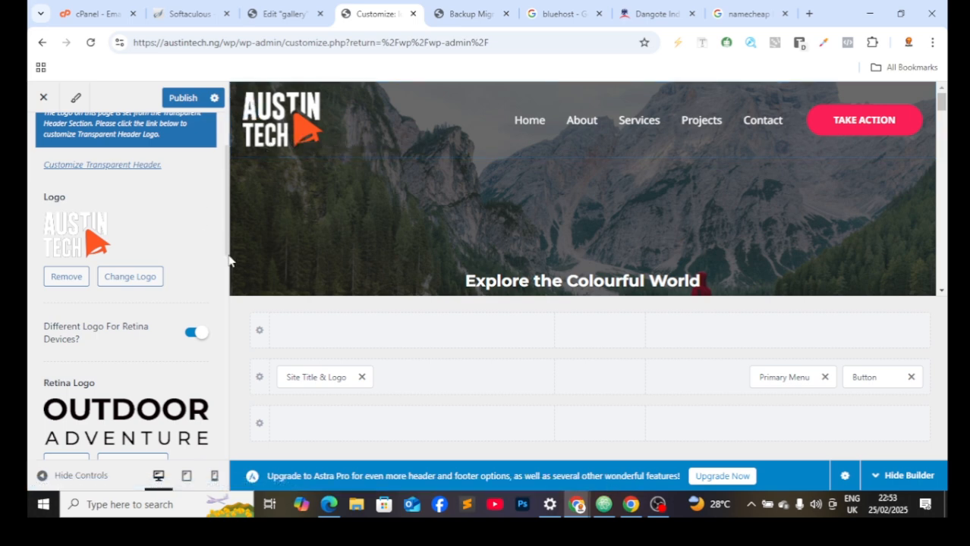
Step: Set the blue Austin Tech full color image as the retina logo
{"action": "scroll", "coordinate": [178, 243], "scroll_direction": "down", "scroll_amount": 3}
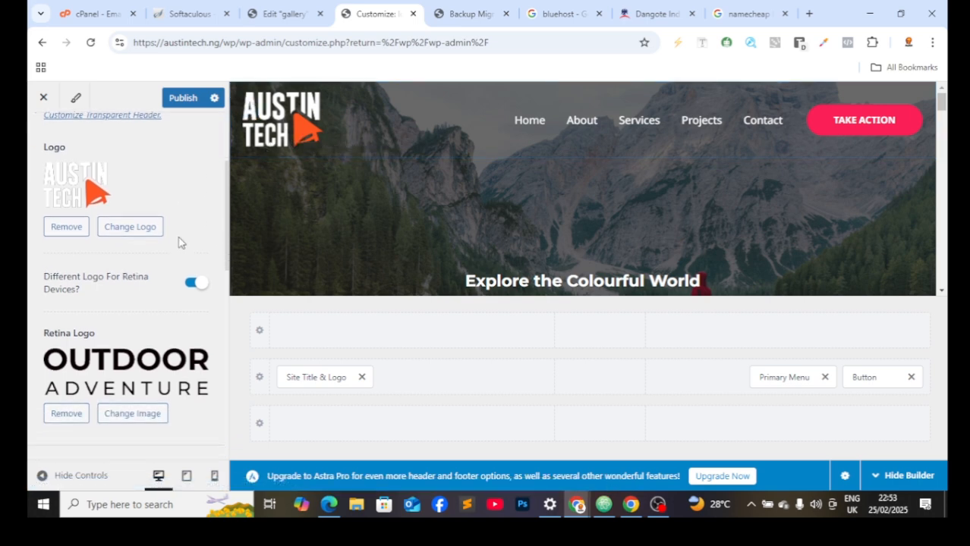
{"action": "scroll", "coordinate": [178, 243], "scroll_direction": "down", "scroll_amount": 1}
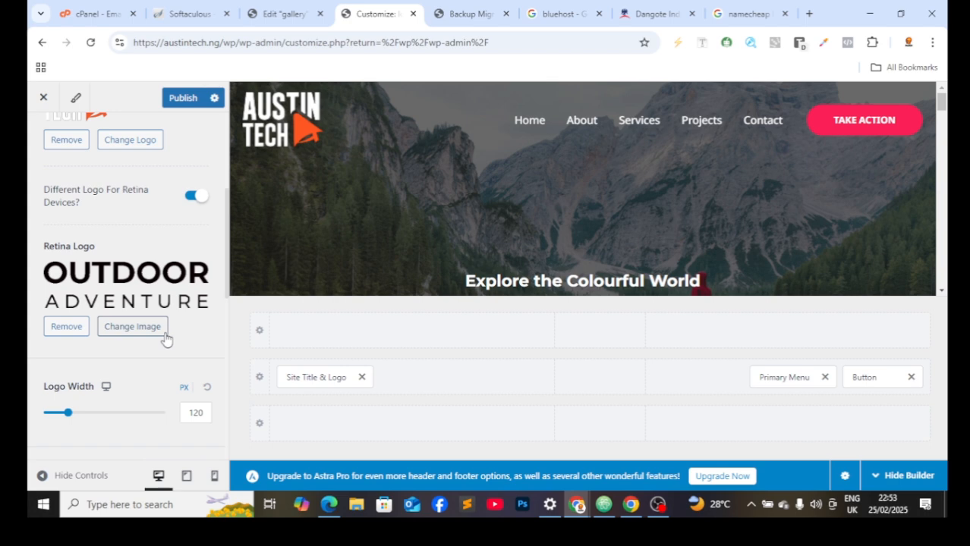
{"action": "left_click", "coordinate": [122, 334]}
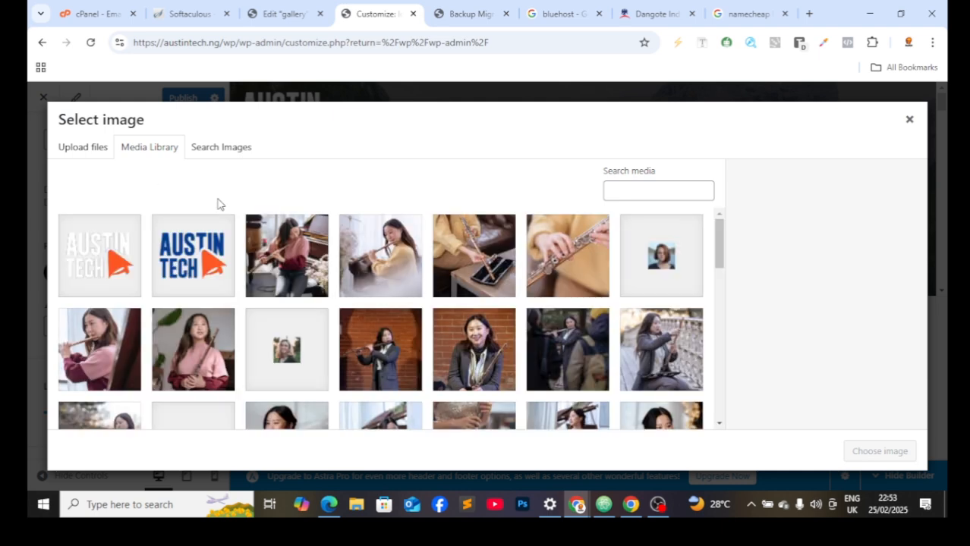
{"action": "left_click", "coordinate": [213, 252]}
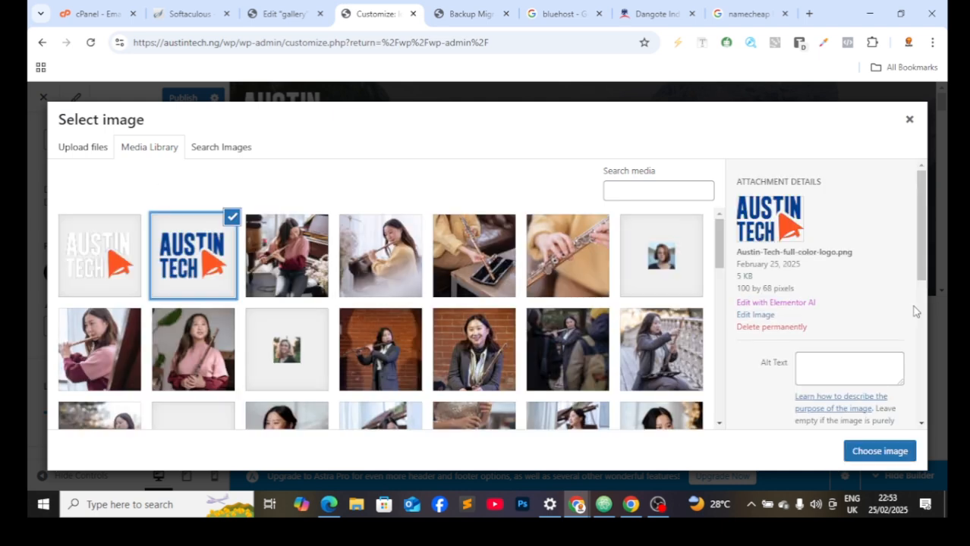
{"action": "left_click", "coordinate": [901, 460]}
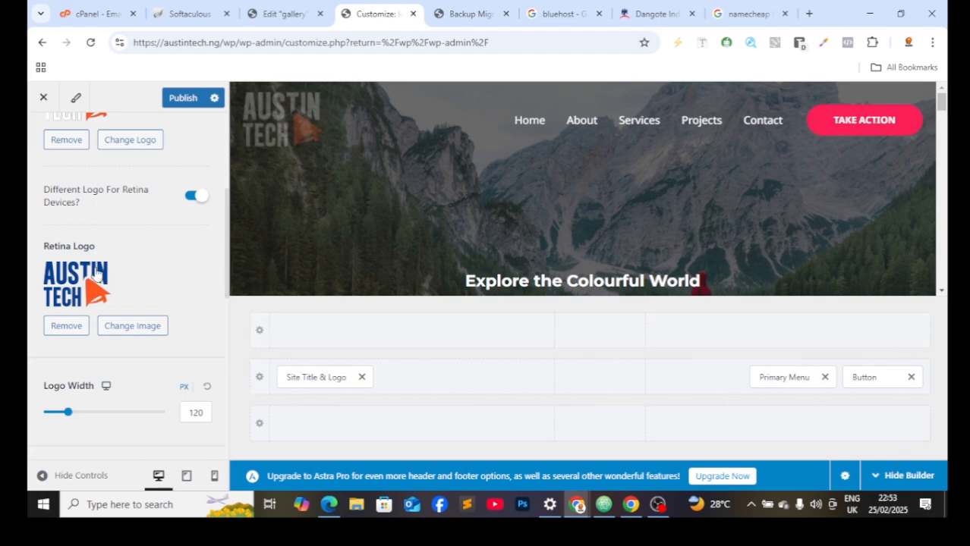
Step: Leave the main logo unchanged and publish the header logo changes
{"action": "scroll", "coordinate": [165, 277], "scroll_direction": "down", "scroll_amount": 1}
{"action": "scroll", "coordinate": [164, 277], "scroll_direction": "up", "scroll_amount": 2}
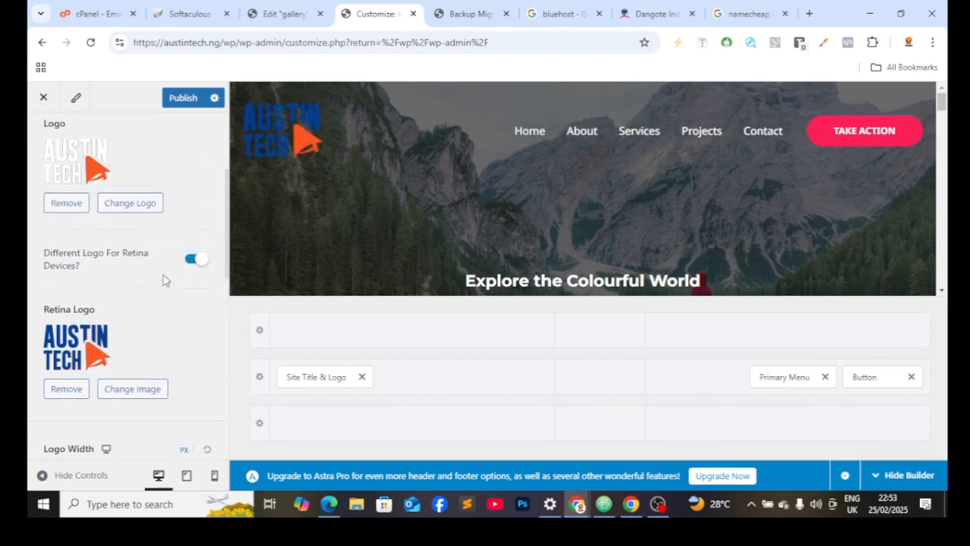
{"action": "scroll", "coordinate": [163, 281], "scroll_direction": "up", "scroll_amount": 1}
{"action": "left_click", "coordinate": [101, 247]}
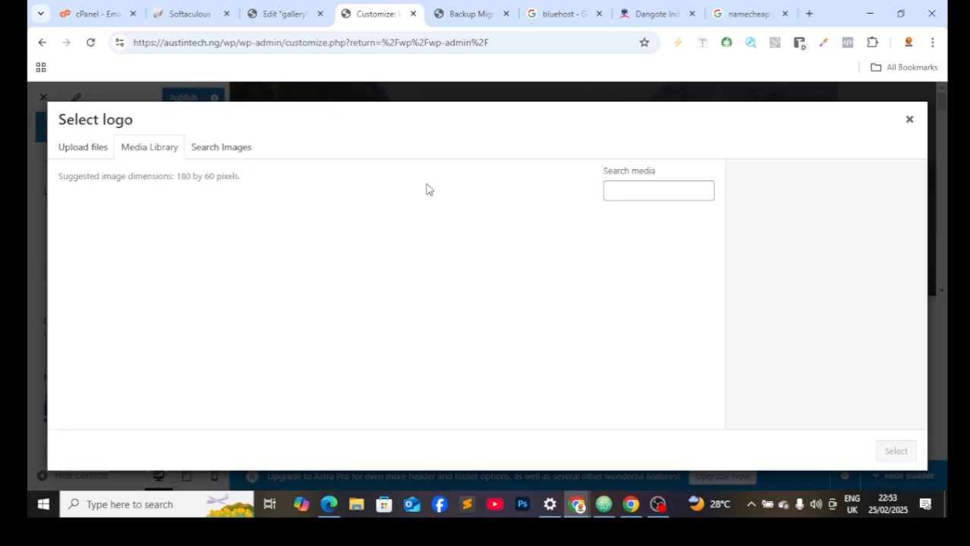
{"action": "left_click", "coordinate": [910, 120]}
{"action": "scroll", "coordinate": [673, 155], "scroll_direction": "down", "scroll_amount": 4}
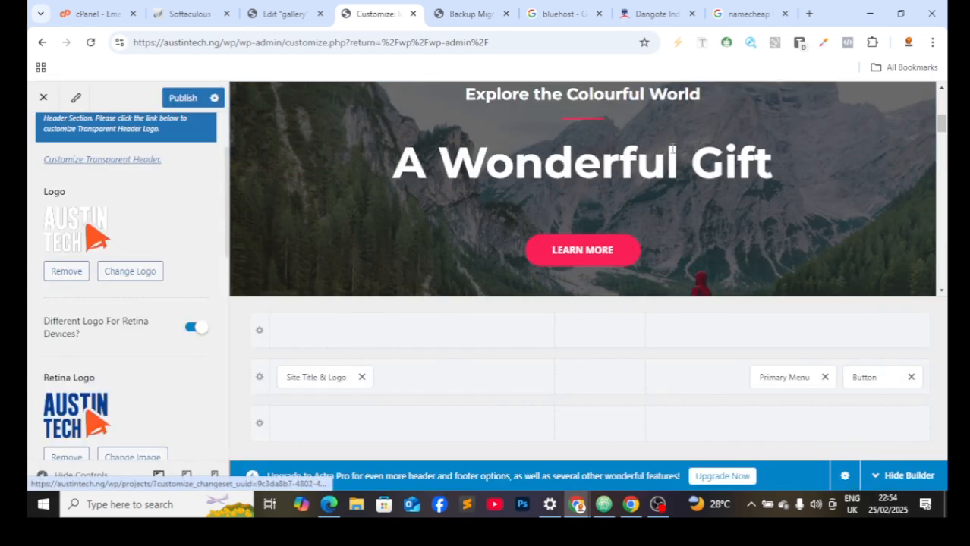
{"action": "left_click", "coordinate": [182, 97]}
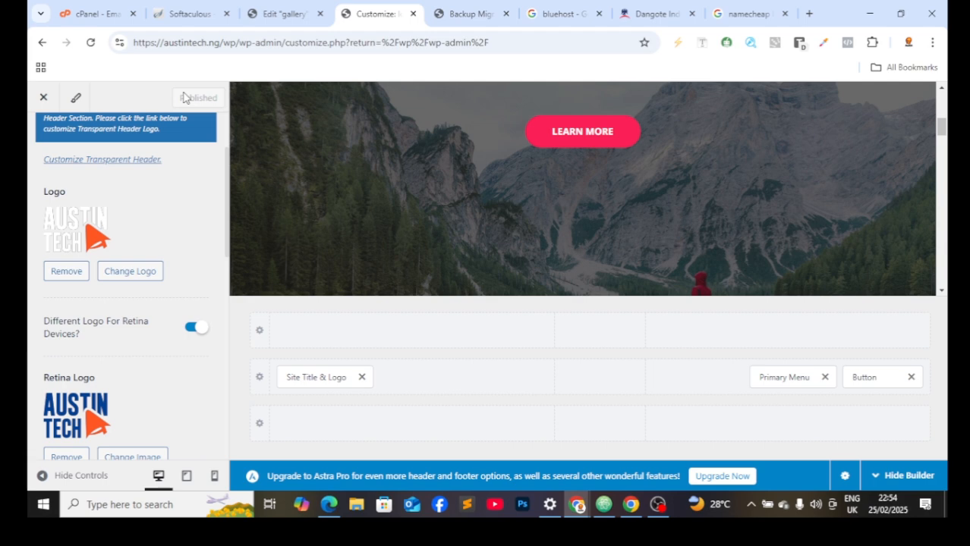
{"action": "scroll", "coordinate": [309, 140], "scroll_direction": "up", "scroll_amount": 4}
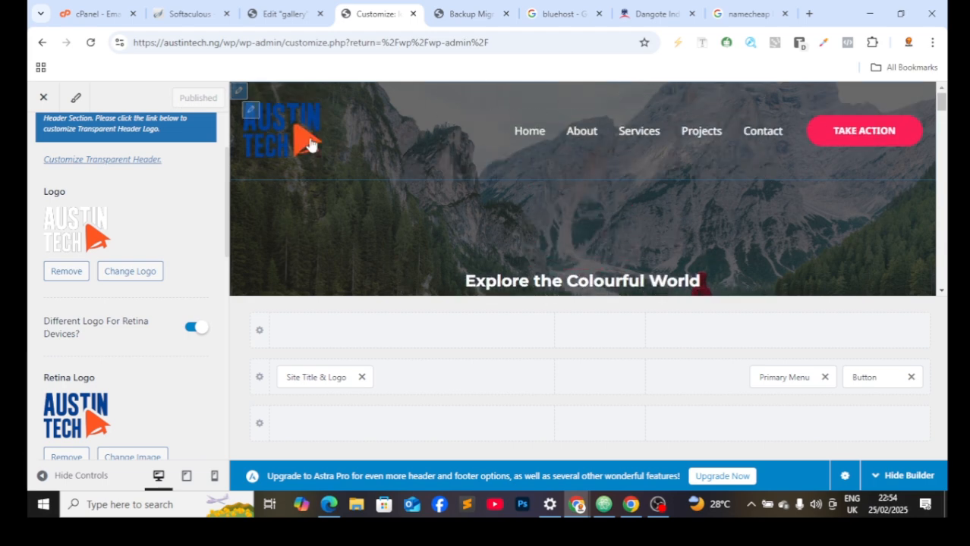
Step: Exit the Customizer and open the Contact page from All Pages in the block editor
{"action": "left_click", "coordinate": [53, 104]}
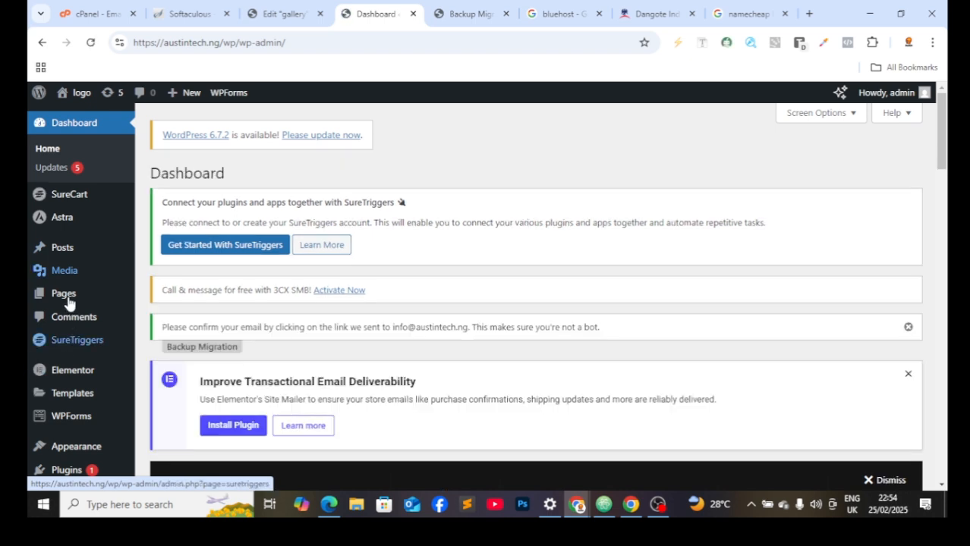
{"action": "mouse_move", "coordinate": [67, 302]}
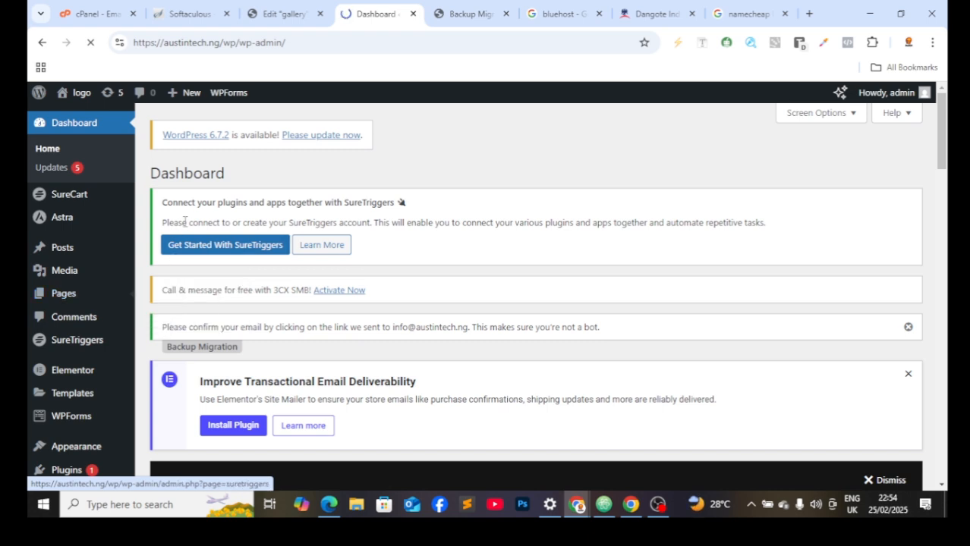
{"action": "scroll", "coordinate": [255, 353], "scroll_direction": "down", "scroll_amount": 2}
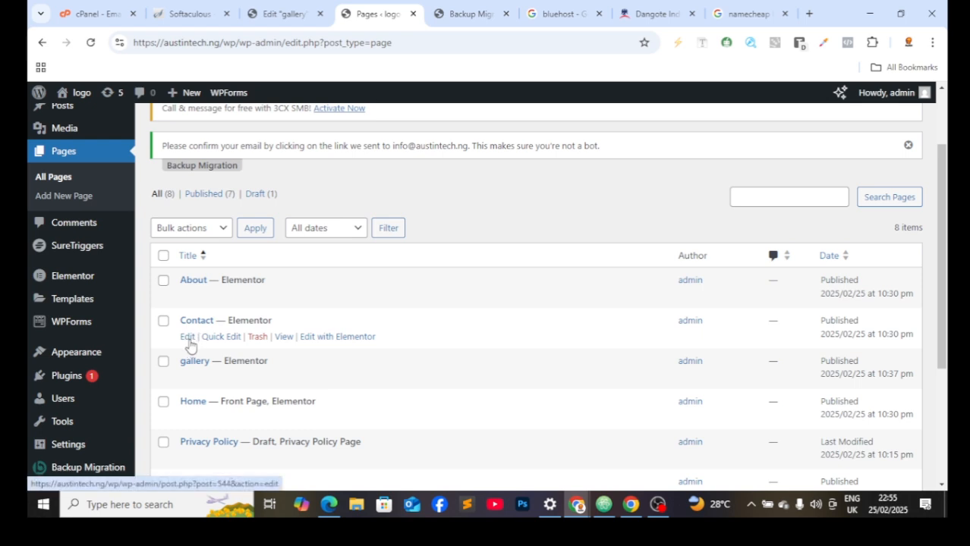
{"action": "left_click", "coordinate": [188, 339]}
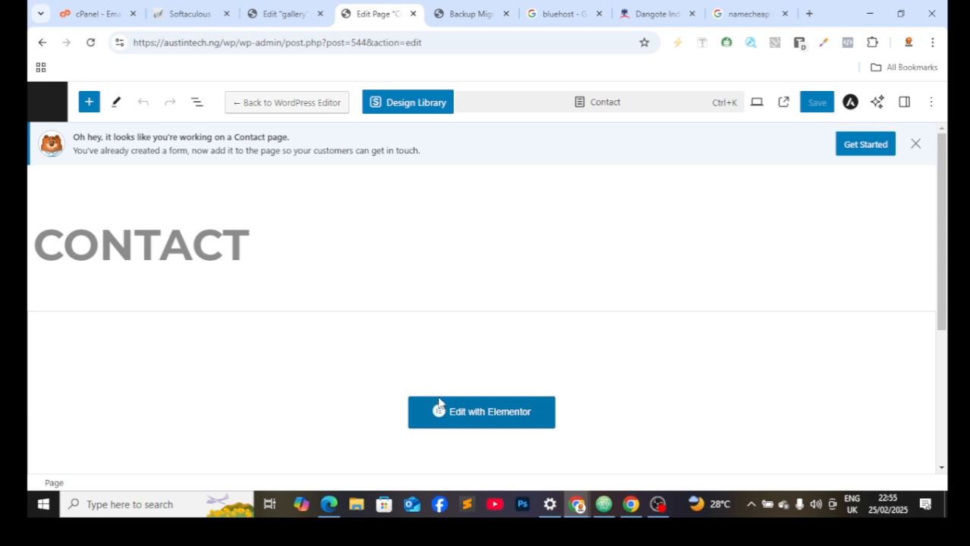
Step: Open the Contact page in Elementor and select the Email Us icon box
{"action": "left_click", "coordinate": [477, 425]}
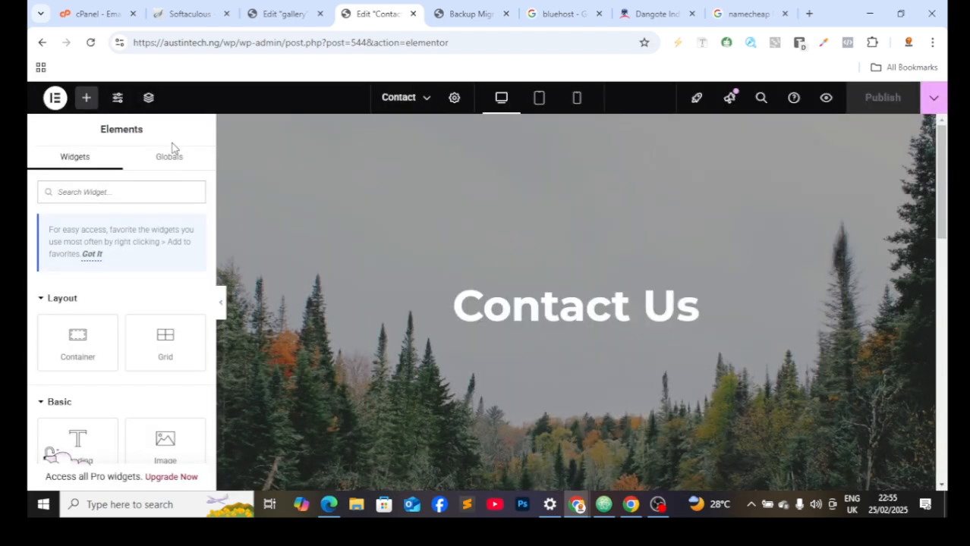
{"action": "scroll", "coordinate": [450, 244], "scroll_direction": "down", "scroll_amount": 8}
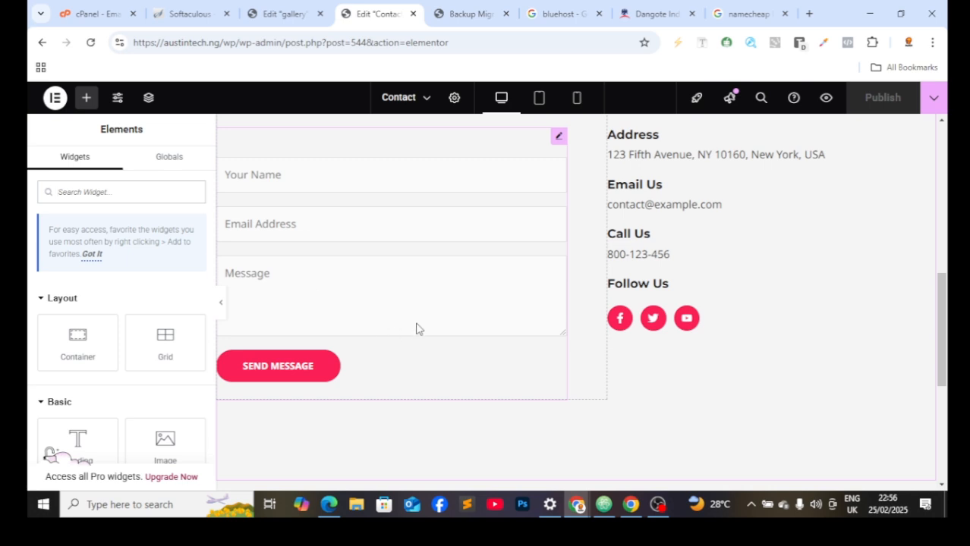
{"action": "scroll", "coordinate": [556, 284], "scroll_direction": "up", "scroll_amount": 1}
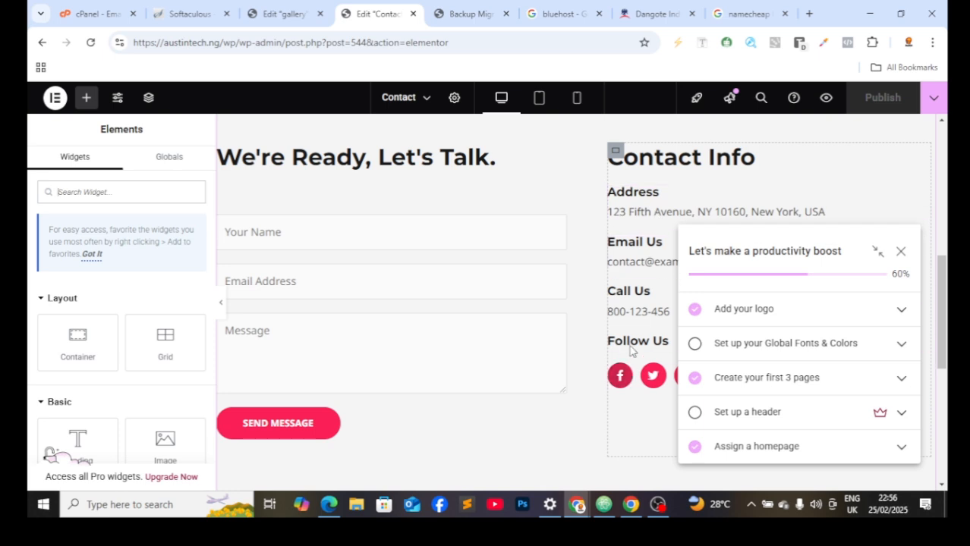
{"action": "left_click", "coordinate": [631, 315]}
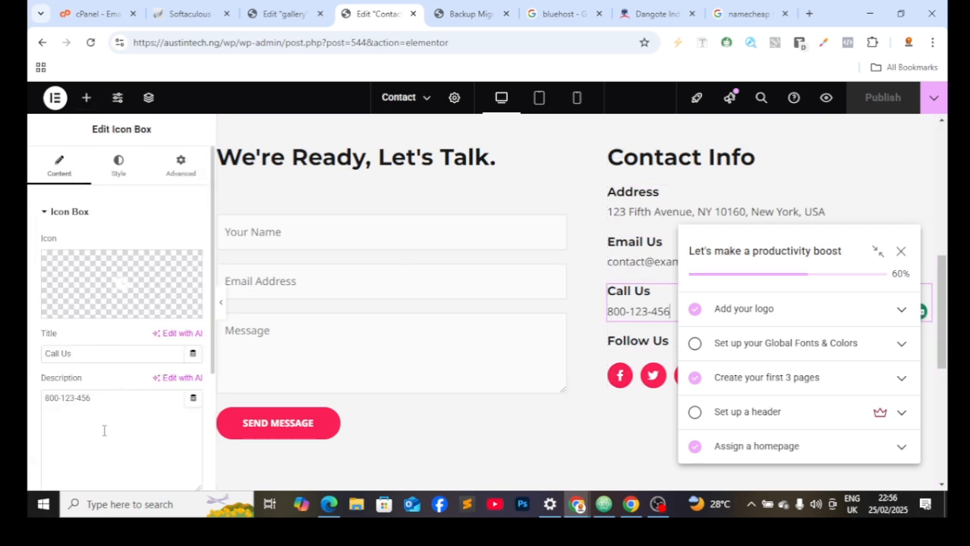
{"action": "left_click", "coordinate": [906, 256]}
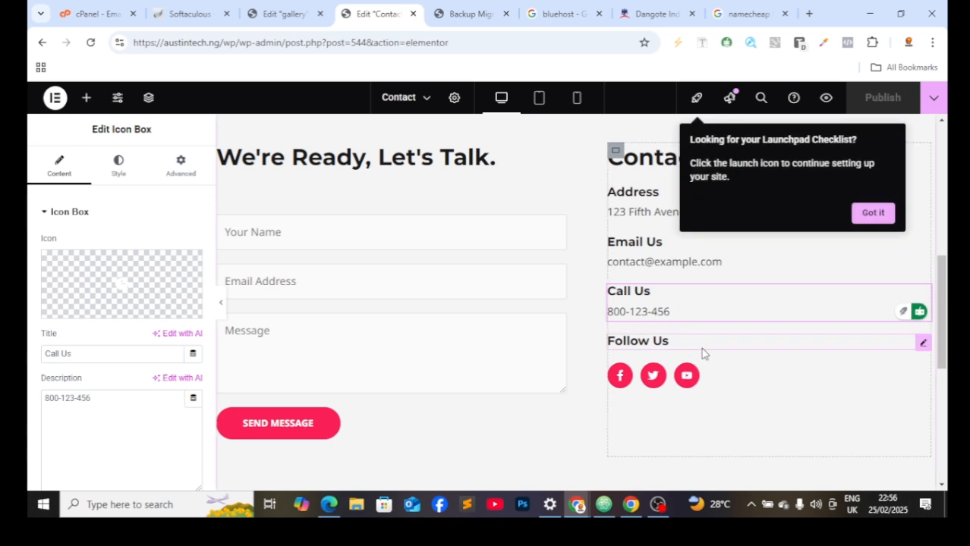
{"action": "left_click", "coordinate": [856, 217]}
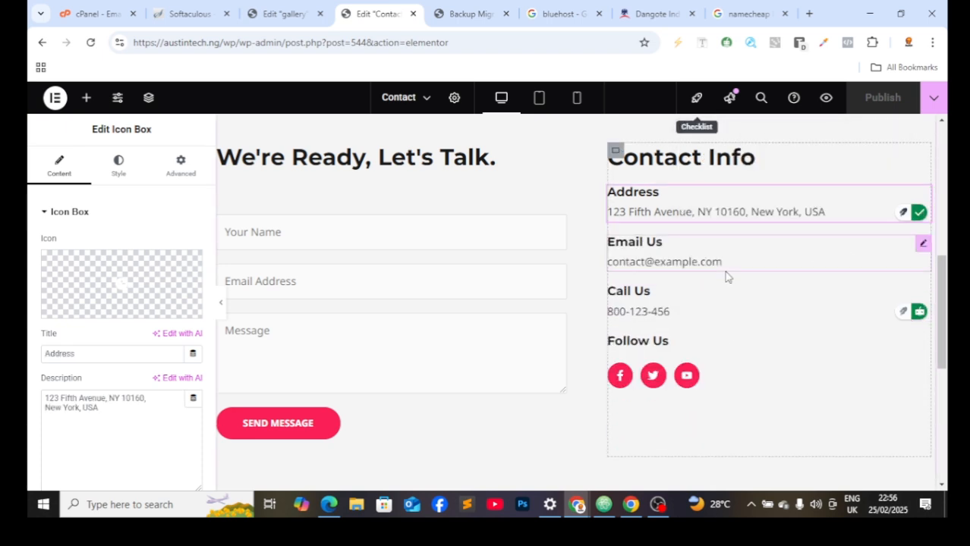
{"action": "left_click", "coordinate": [727, 270]}
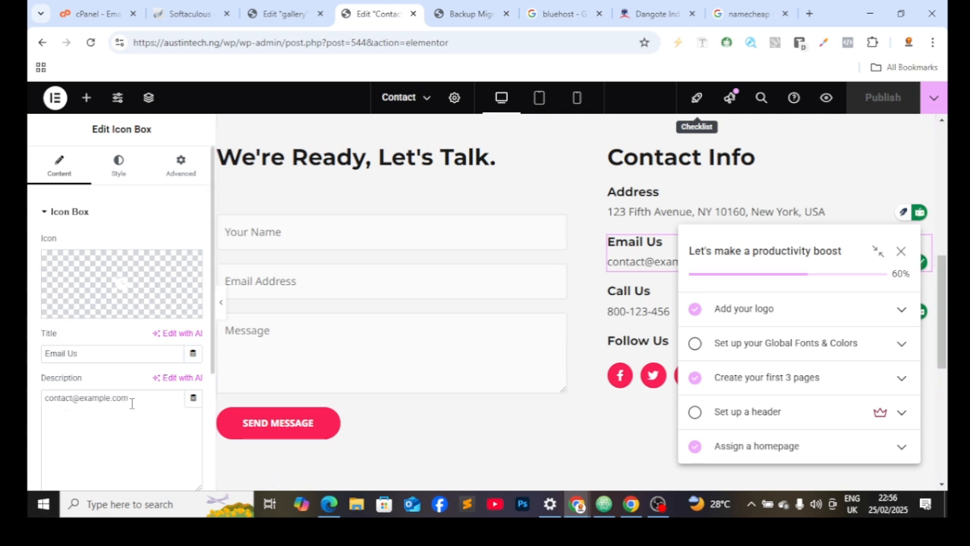
Step: Replace the example email in the Email Us description with the Austin Tech contact address
{"action": "left_click_drag", "start_coordinate": [131, 404], "coordinate": [32, 407]}
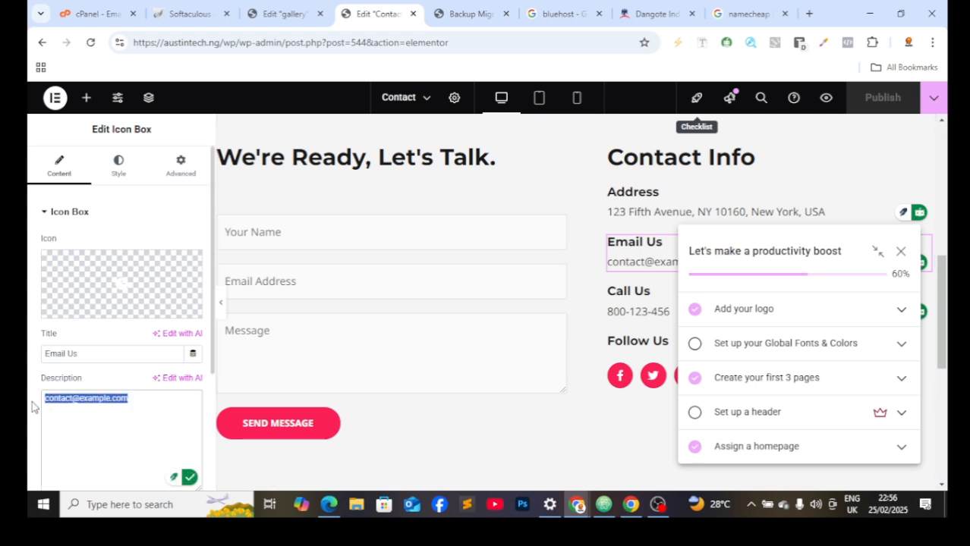
{"action": "key", "text": "BackSpace"}
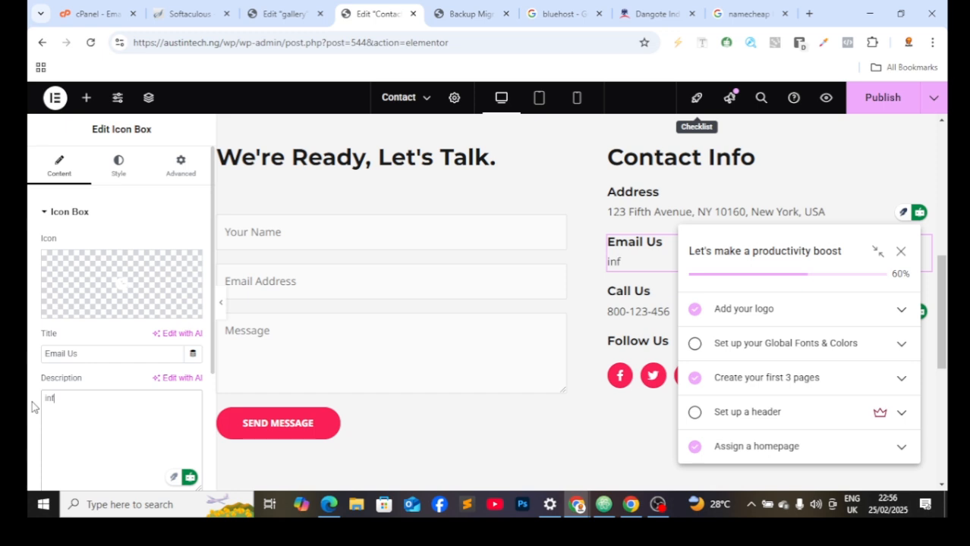
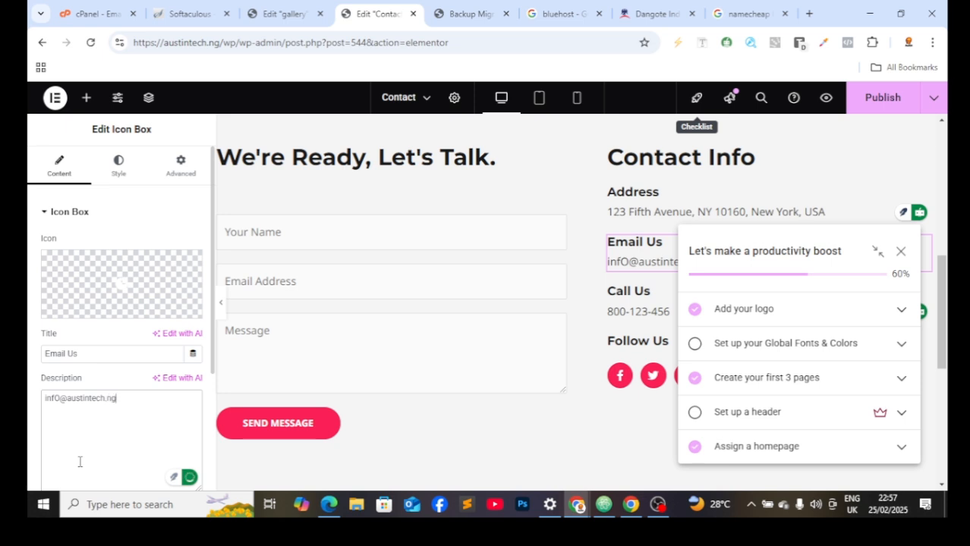
{"action": "mouse_move", "coordinate": [118, 288]}
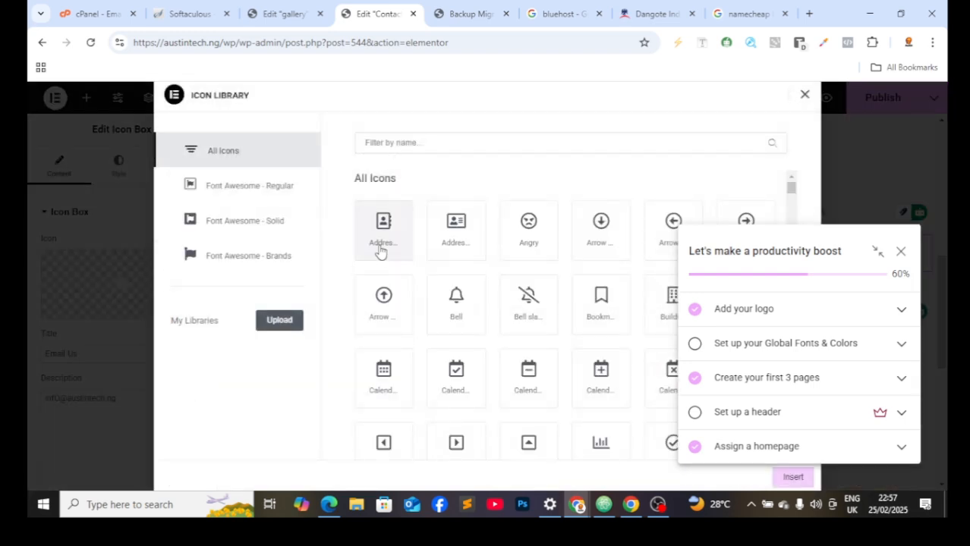
Step: Filter the icon library by 'env' and insert the Envelope icon into the Email Us box
{"action": "left_click", "coordinate": [435, 145]}
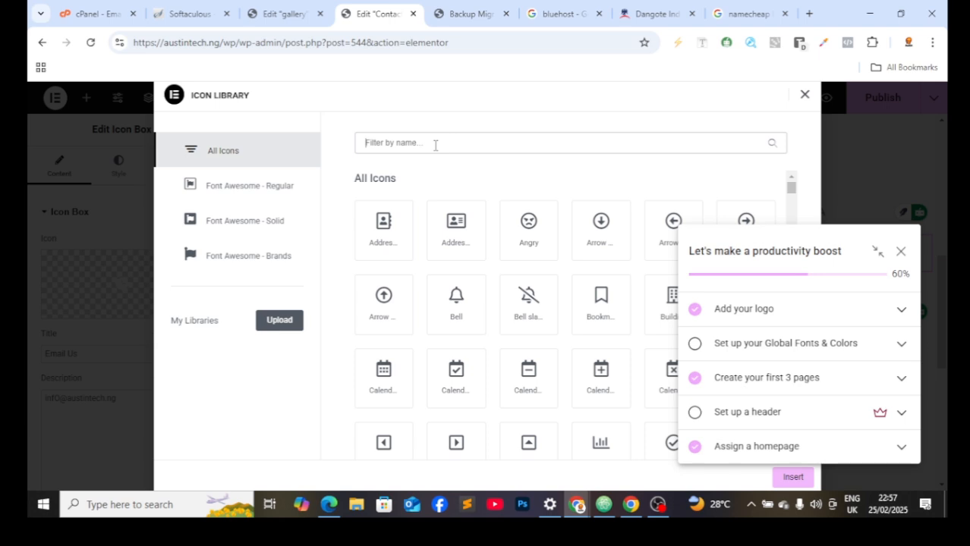
{"action": "type", "text": "ema"}
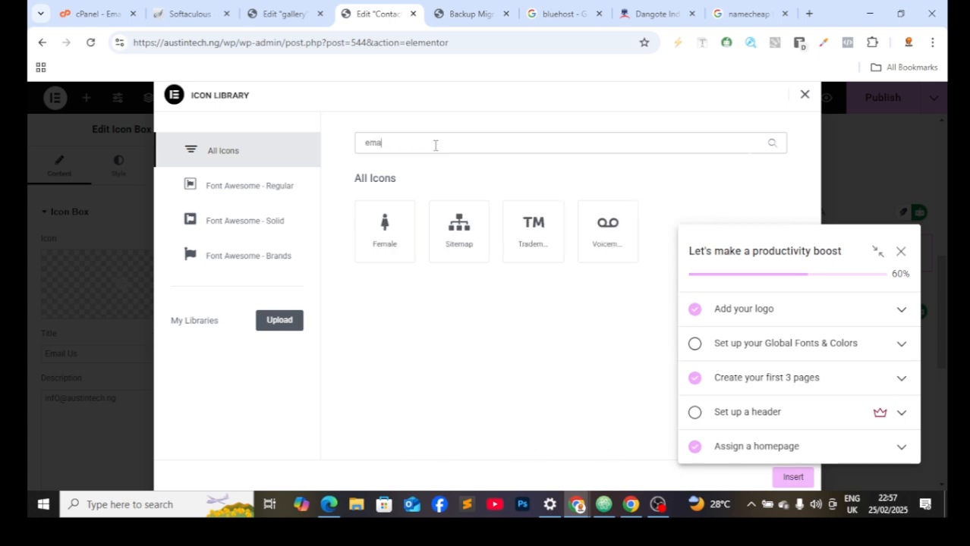
{"action": "type", "text": "il"}
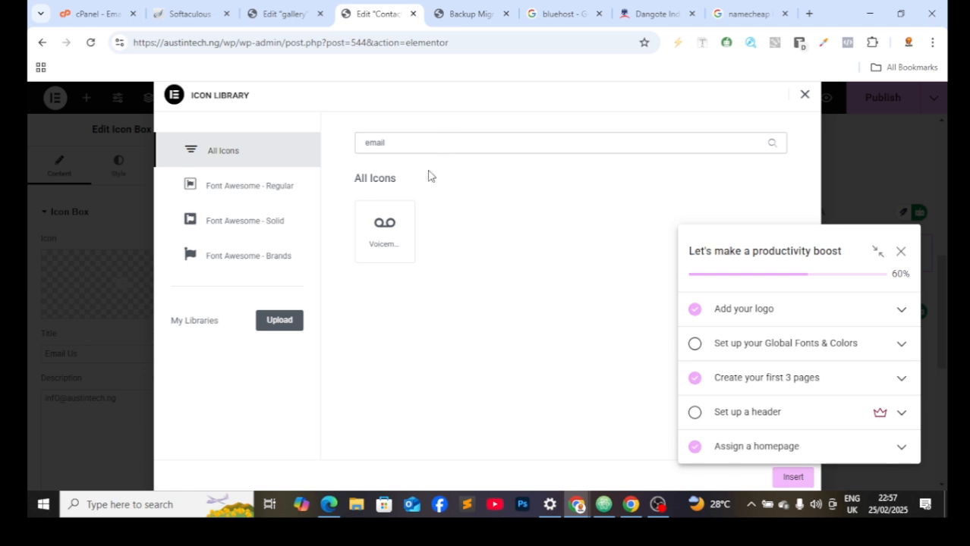
{"action": "key", "text": "BackSpace"}
{"action": "key", "text": "BackSpace"}
{"action": "key", "text": "BackSpace"}
{"action": "key", "text": "BackSpace"}
{"action": "key", "text": "BackSpace"}
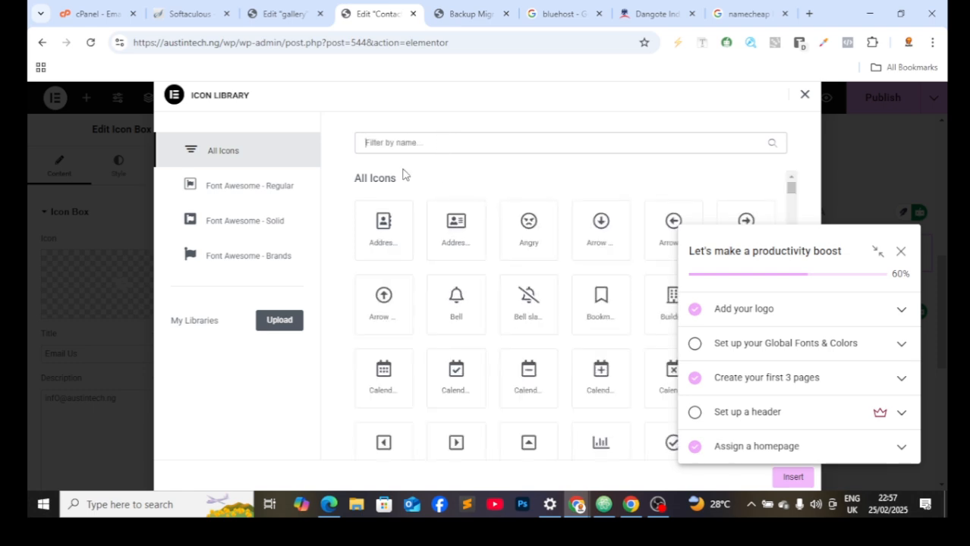
{"action": "type", "text": "env"}
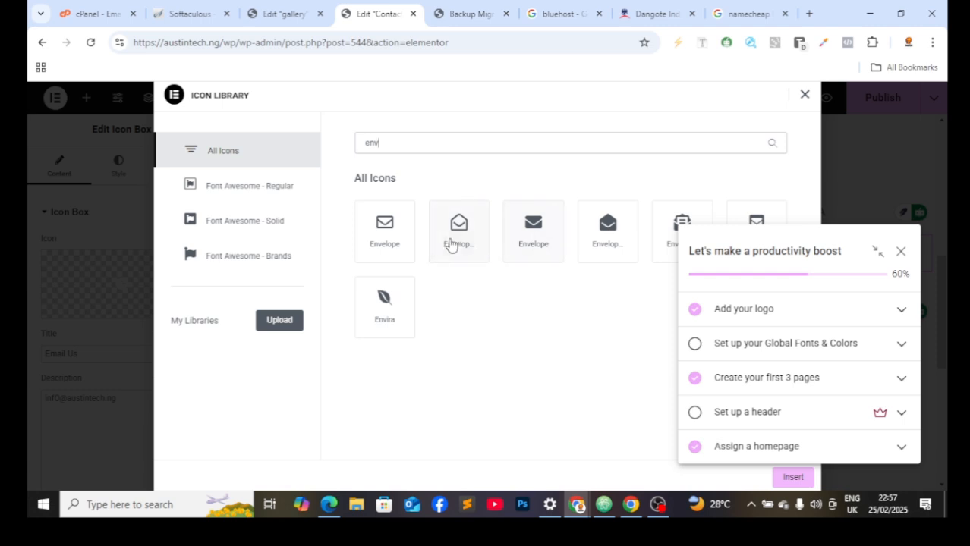
{"action": "left_click", "coordinate": [403, 245]}
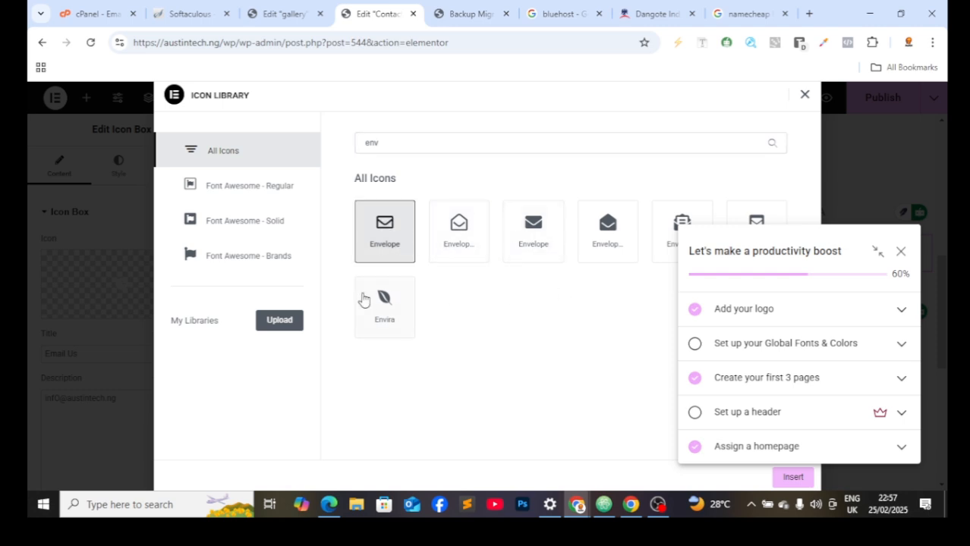
{"action": "left_click", "coordinate": [288, 318]}
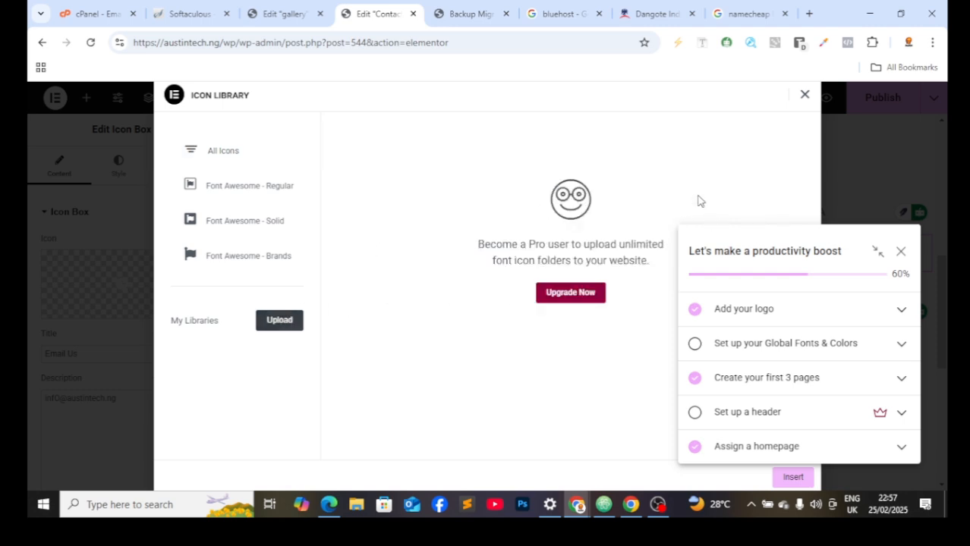
{"action": "left_click", "coordinate": [900, 253]}
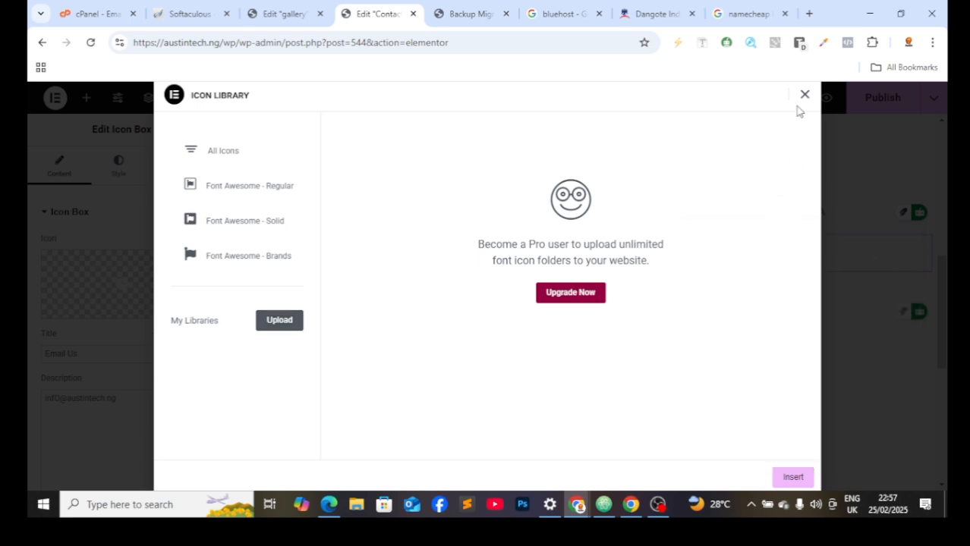
{"action": "left_click", "coordinate": [792, 477]}
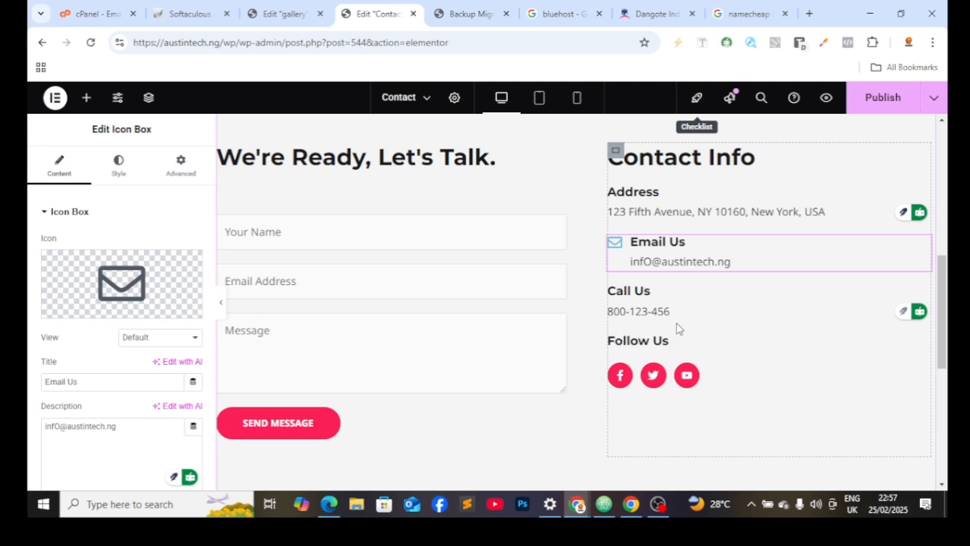
Step: Keep the Email Us icon box left-aligned and set its icon spacing to 11 px
{"action": "mouse_move", "coordinate": [119, 286]}
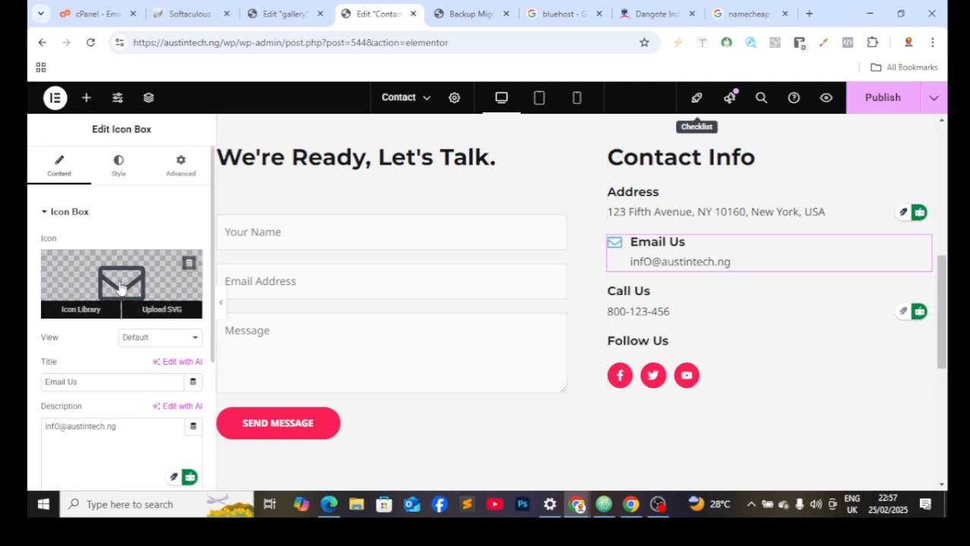
{"action": "left_click", "coordinate": [119, 163]}
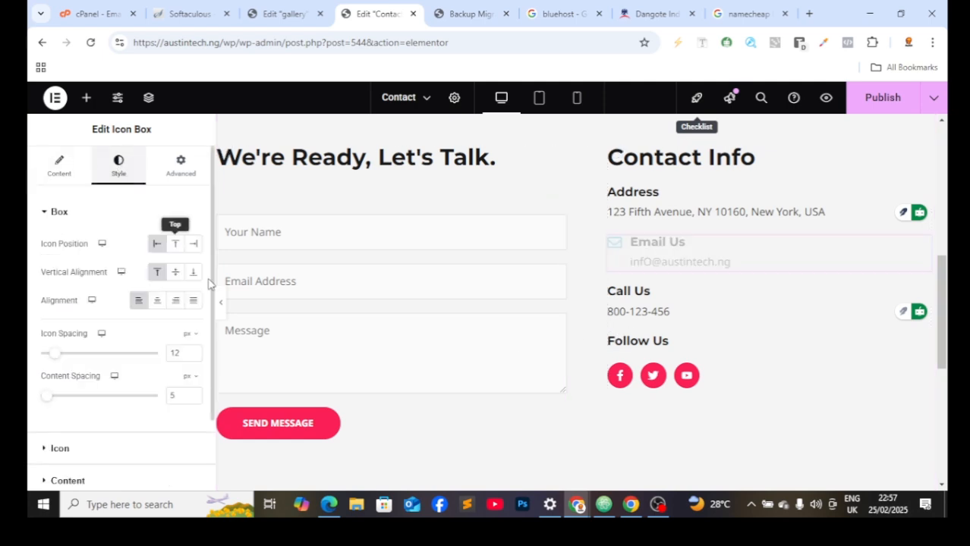
{"action": "left_click", "coordinate": [159, 301]}
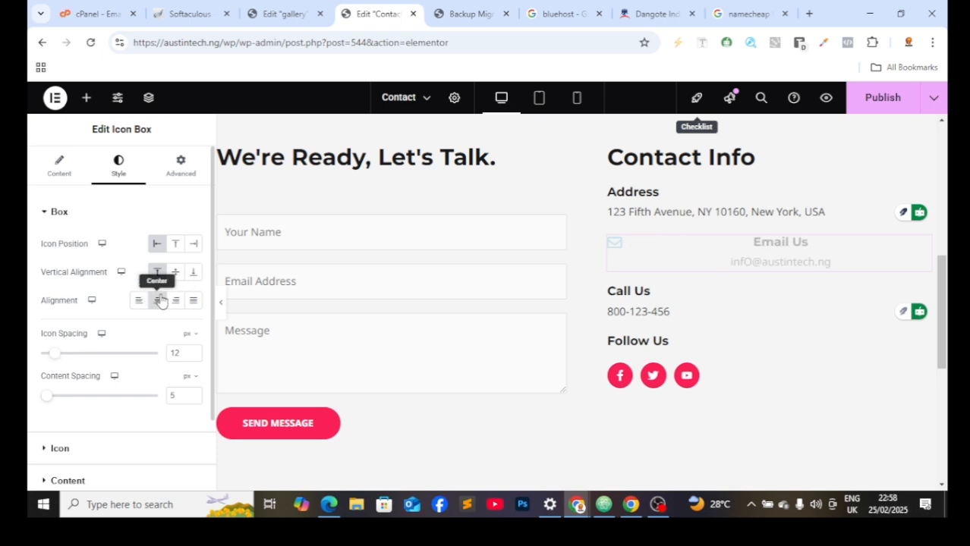
{"action": "left_click", "coordinate": [137, 301]}
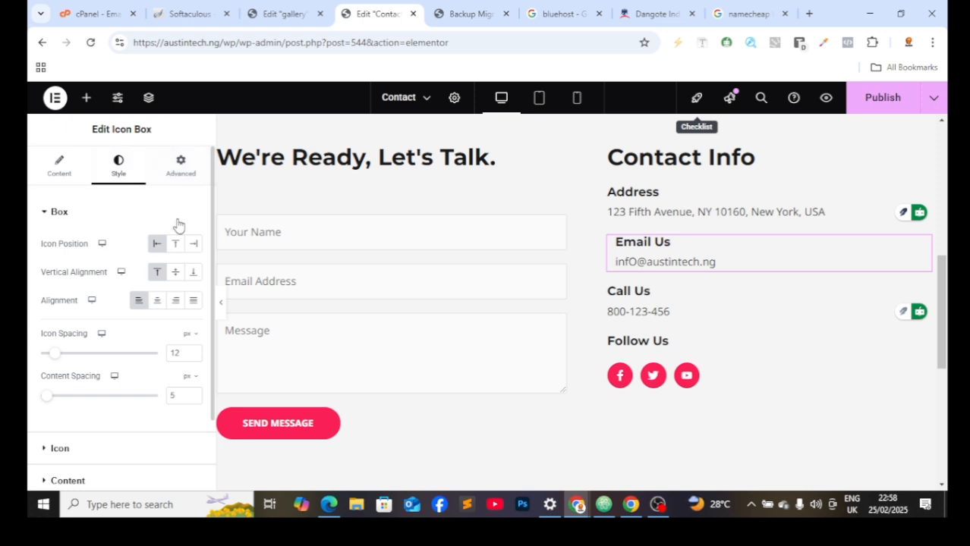
{"action": "left_click_drag", "start_coordinate": [52, 361], "coordinate": [122, 354]}
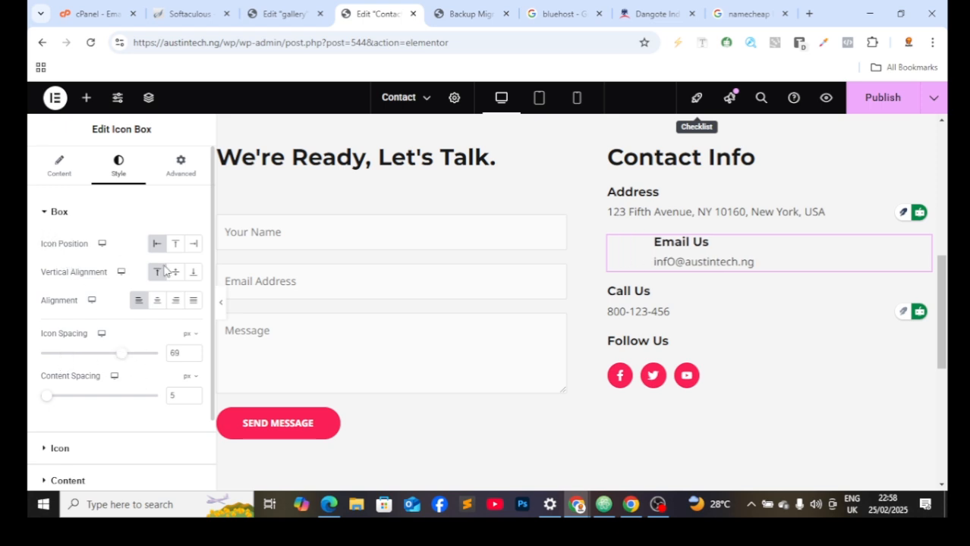
{"action": "left_click_drag", "start_coordinate": [120, 360], "coordinate": [52, 357]}
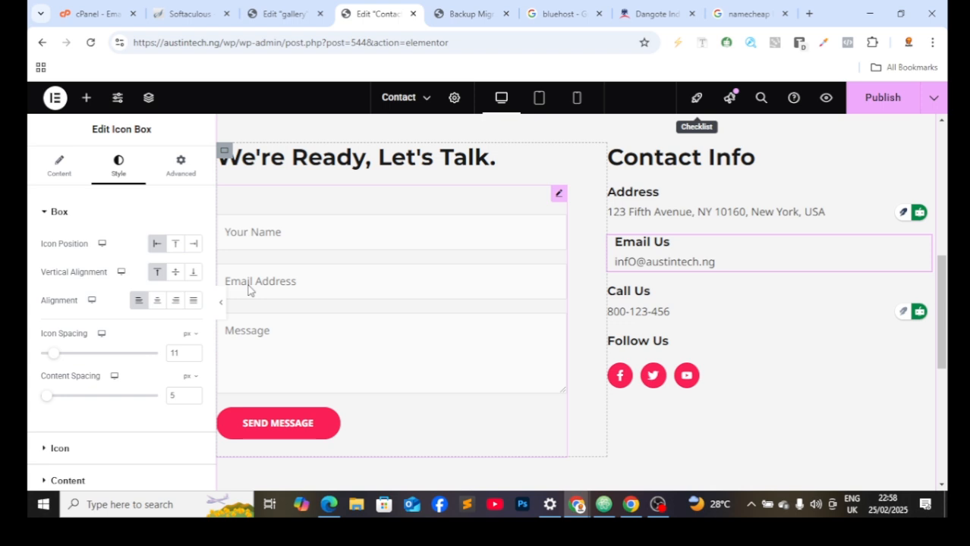
Step: Select the Contact Us hero container, set its margin to -1 and bottom padding to 172
{"action": "scroll", "coordinate": [247, 290], "scroll_direction": "up", "scroll_amount": 5}
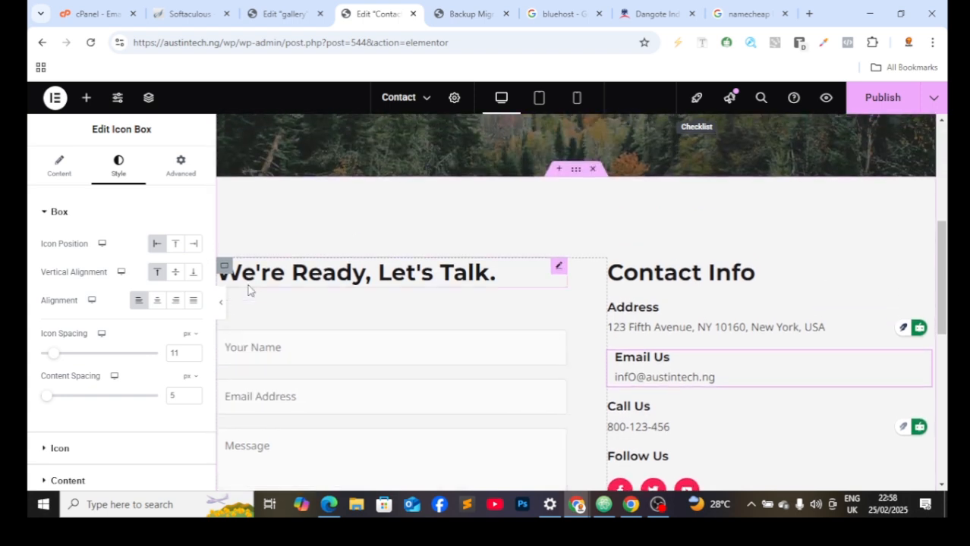
{"action": "scroll", "coordinate": [247, 290], "scroll_direction": "up", "scroll_amount": 1}
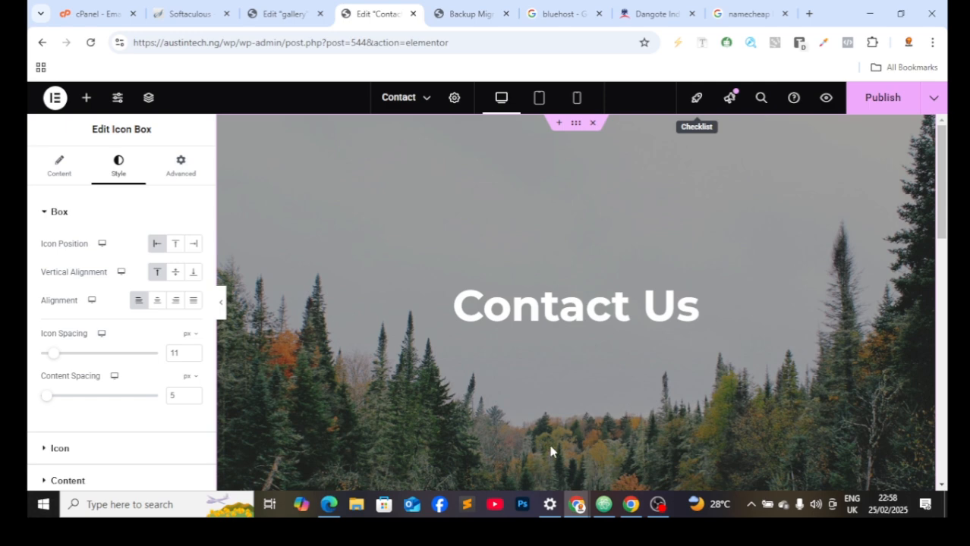
{"action": "scroll", "coordinate": [550, 452], "scroll_direction": "down", "scroll_amount": 3}
{"action": "scroll", "coordinate": [550, 452], "scroll_direction": "up", "scroll_amount": 3}
{"action": "left_click", "coordinate": [576, 127]}
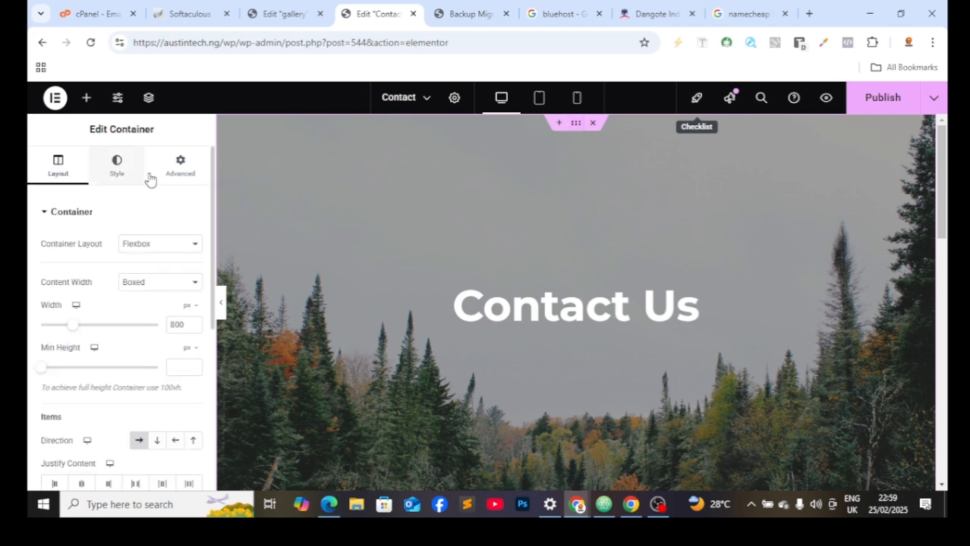
{"action": "left_click", "coordinate": [180, 167]}
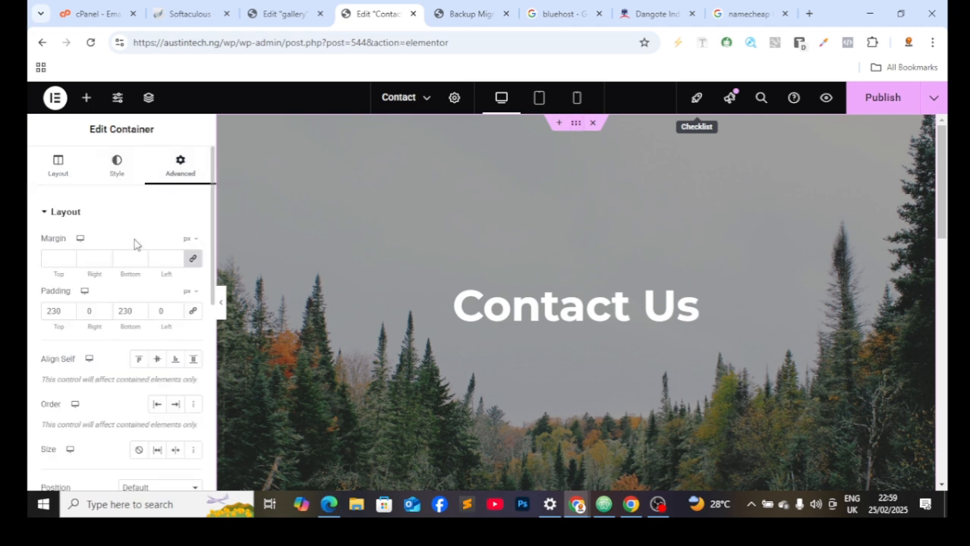
{"action": "left_click", "coordinate": [141, 262]}
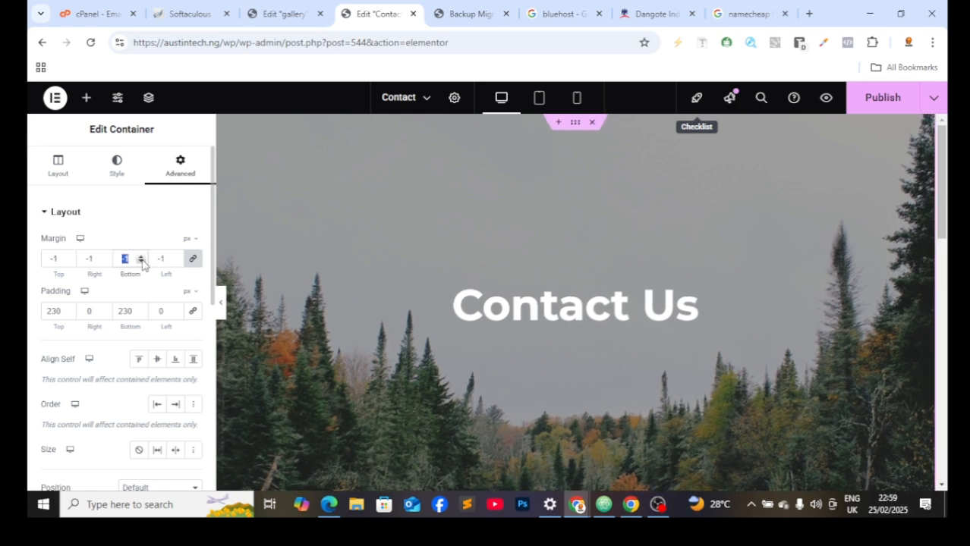
{"action": "left_click", "coordinate": [140, 315]}
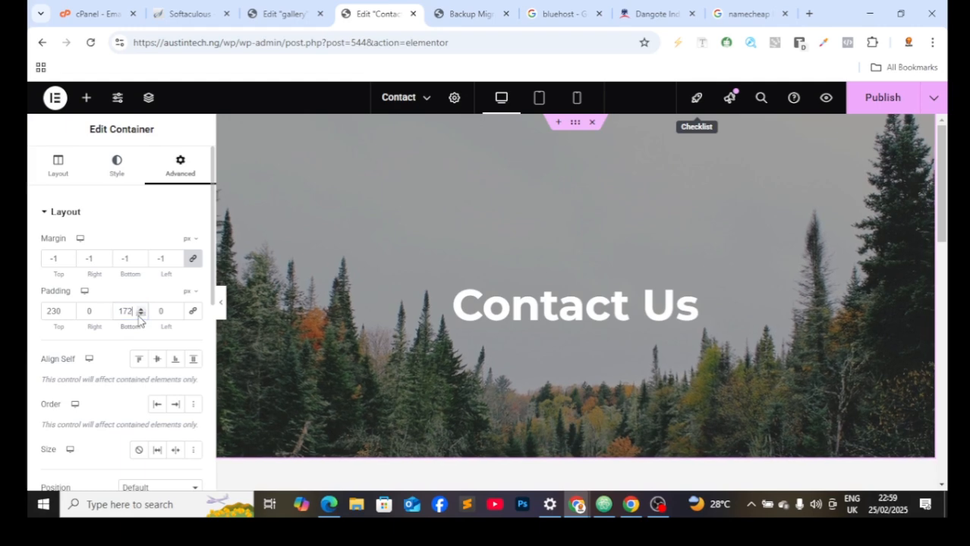
Step: Lower the hero container's top padding to 149 to shorten the banner
{"action": "left_click", "coordinate": [68, 314]}
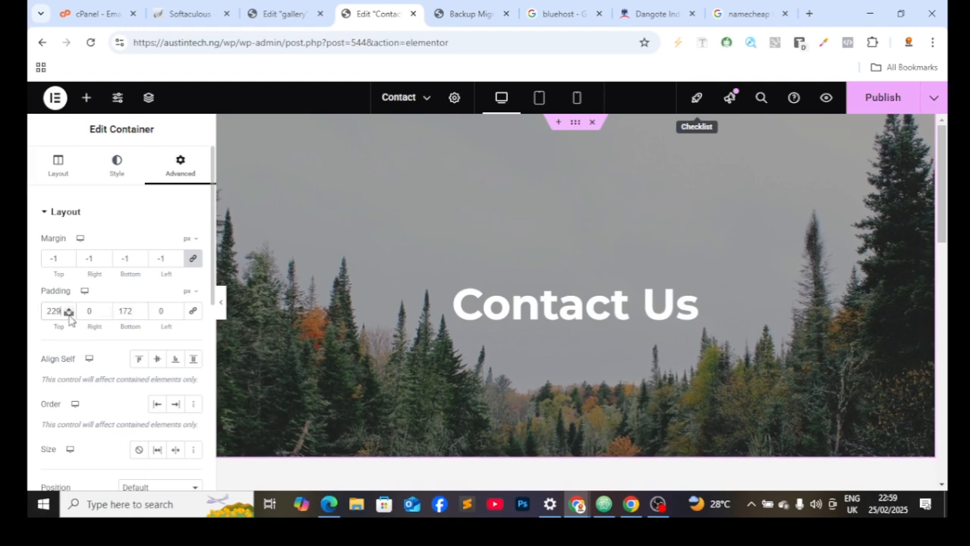
{"action": "left_click", "coordinate": [68, 314]}
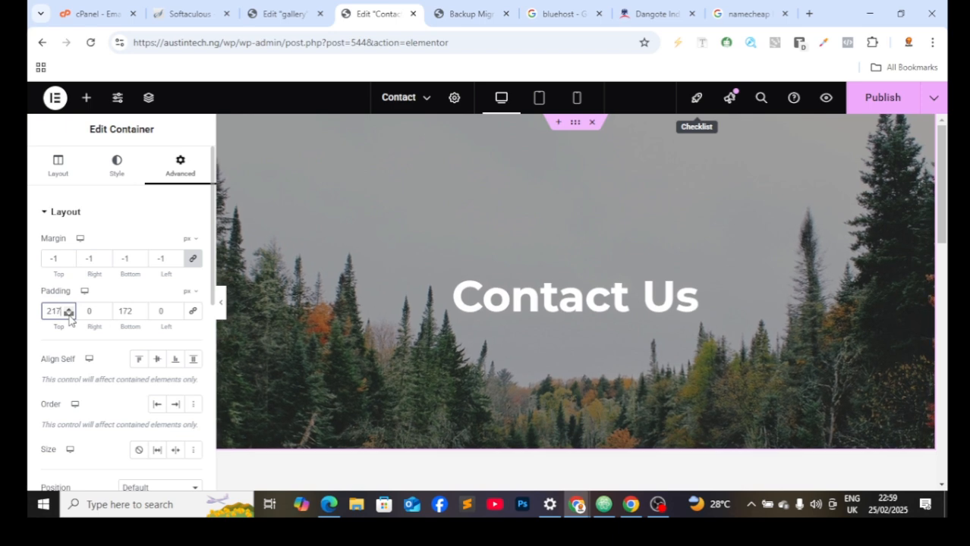
{"action": "left_click", "coordinate": [68, 314]}
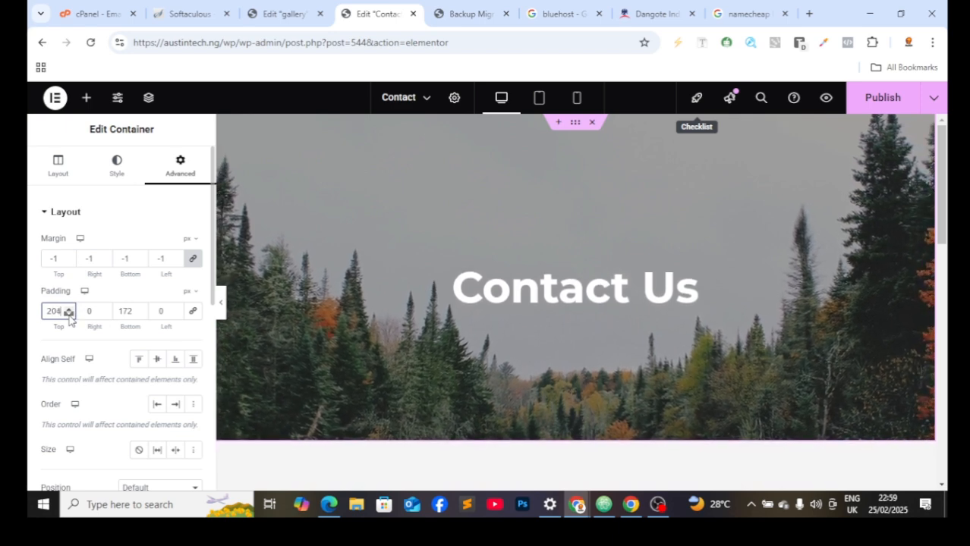
{"action": "left_click", "coordinate": [68, 314]}
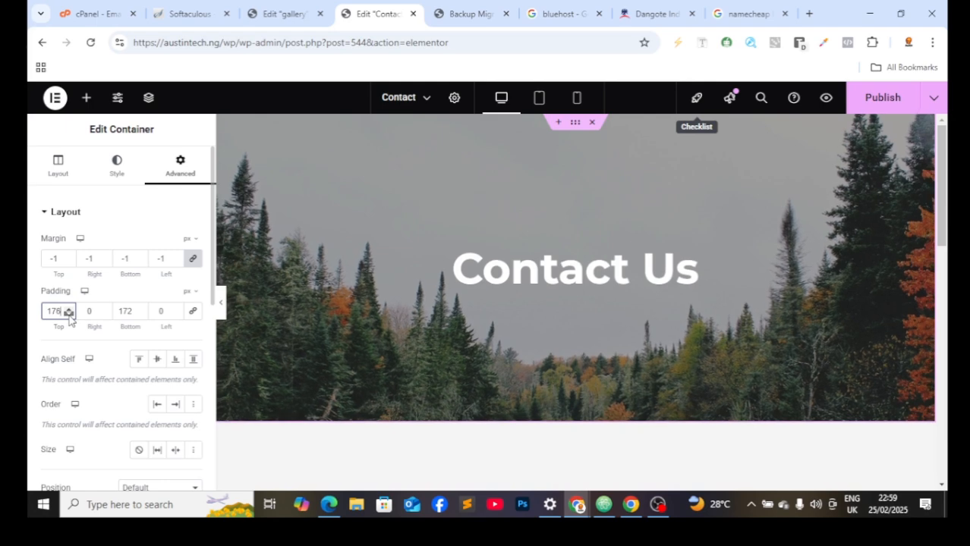
{"action": "left_click", "coordinate": [68, 315]}
{"action": "left_click", "coordinate": [68, 314]}
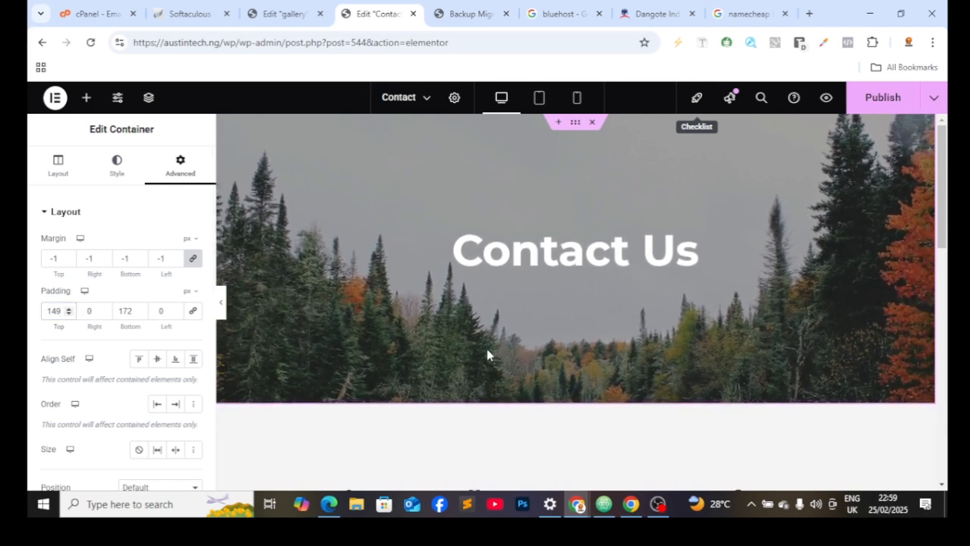
{"action": "scroll", "coordinate": [784, 346], "scroll_direction": "down", "scroll_amount": 2}
{"action": "scroll", "coordinate": [784, 346], "scroll_direction": "up", "scroll_amount": 2}
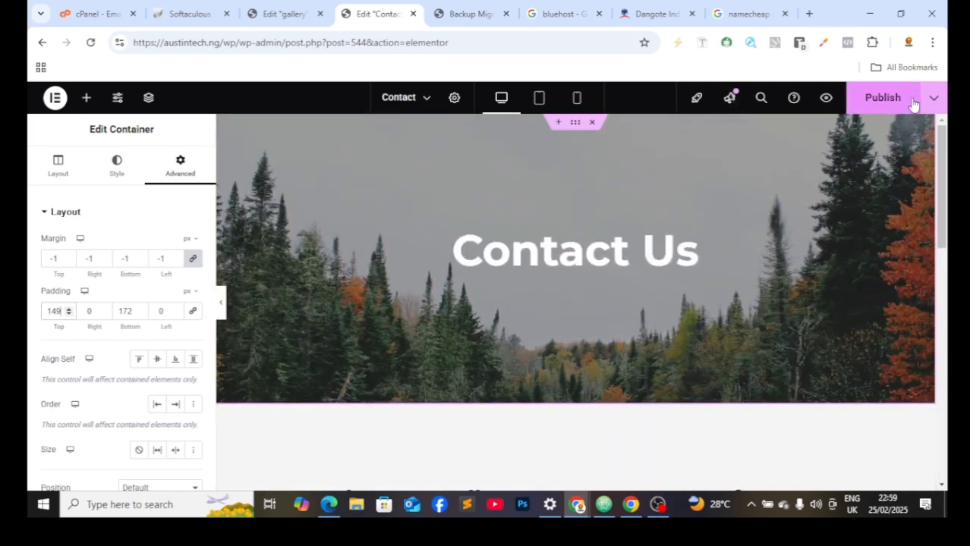
Step: Publish the updated Contact page in Elementor
{"action": "left_click", "coordinate": [873, 113]}
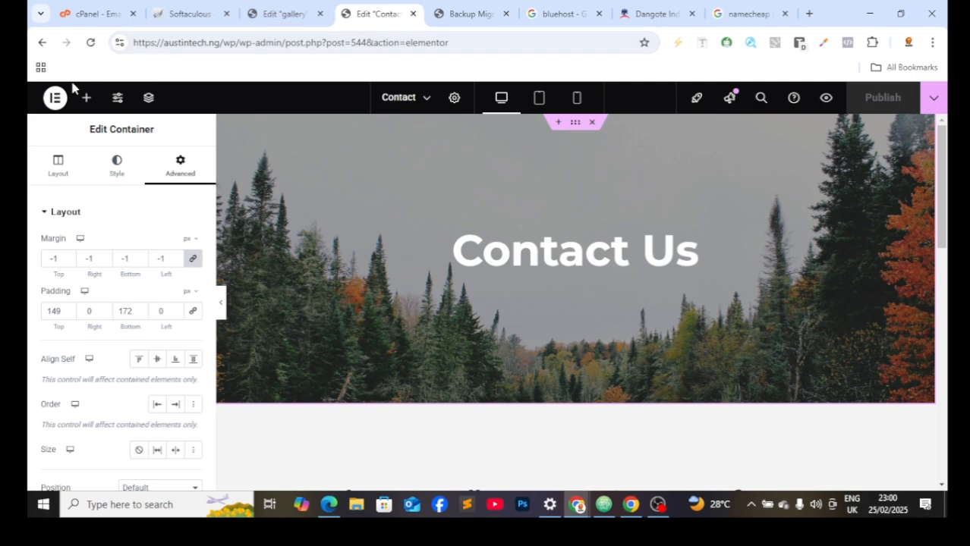
{"action": "left_click", "coordinate": [267, 12]}
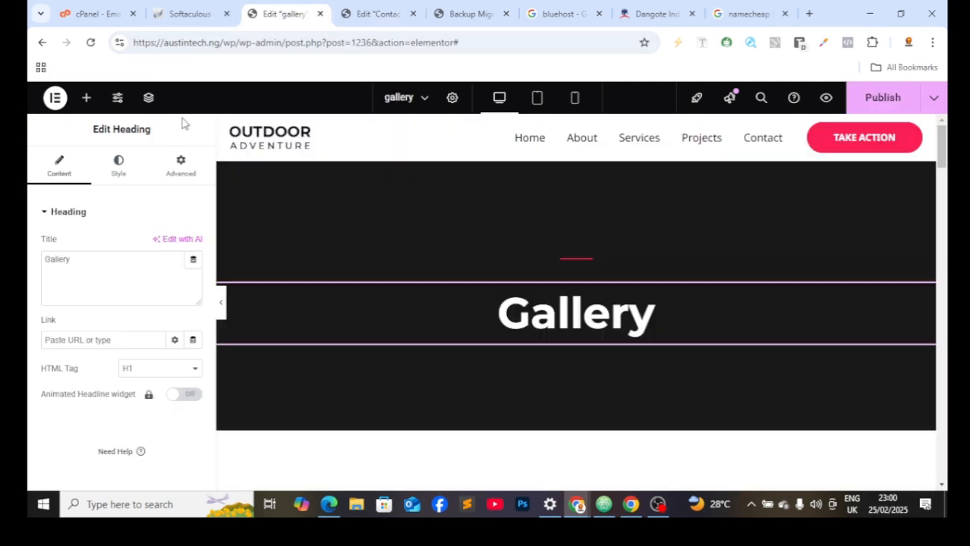
{"action": "left_click", "coordinate": [204, 11]}
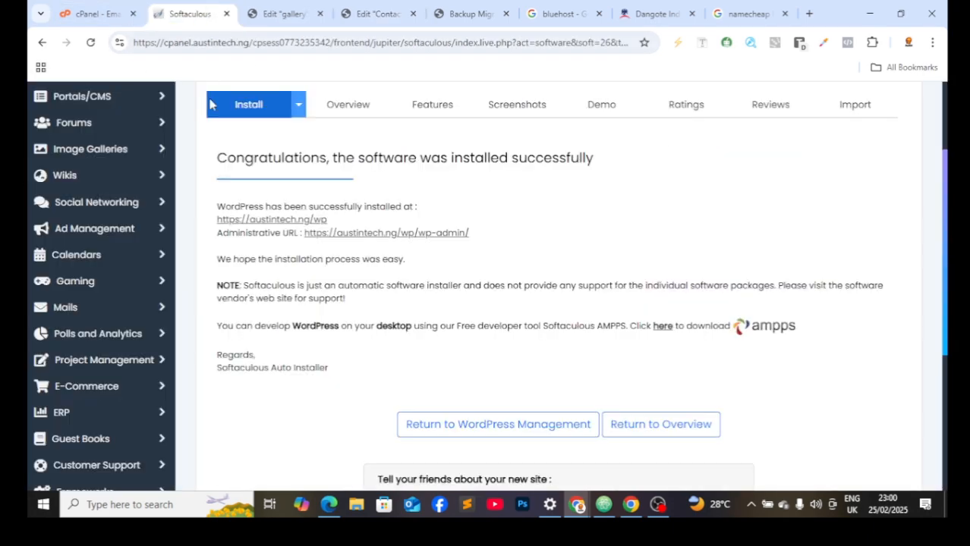
{"action": "left_click", "coordinate": [285, 8]}
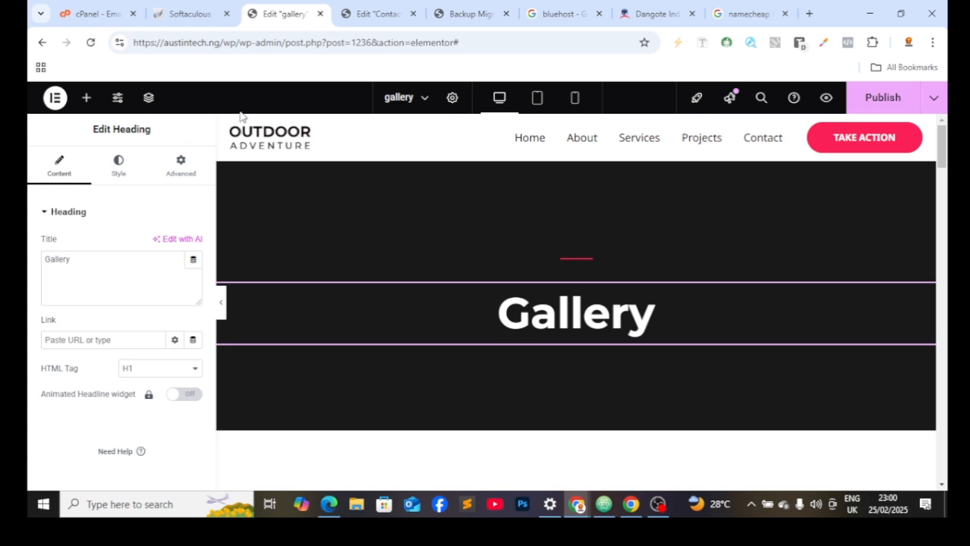
{"action": "left_click", "coordinate": [340, 9]}
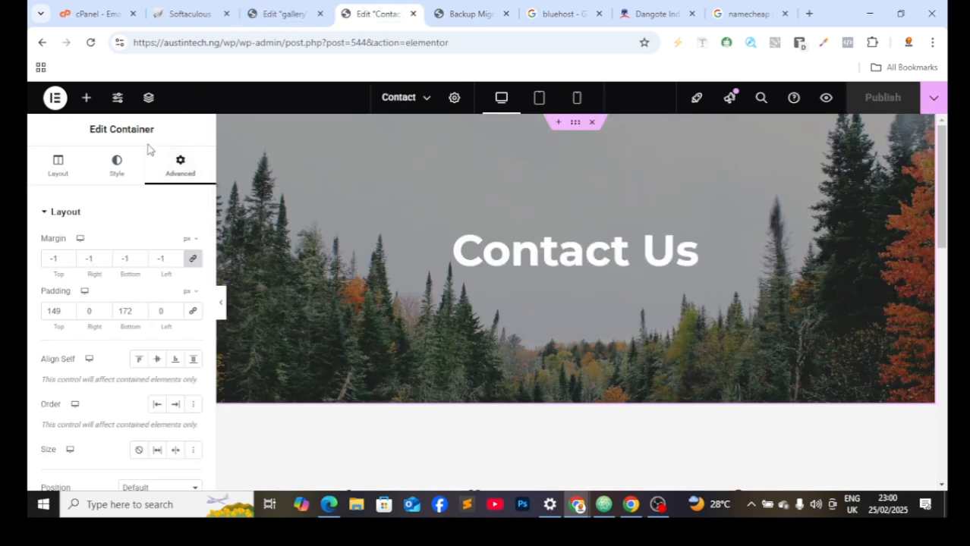
Step: Reload the gallery page's Elementor editor
{"action": "left_click", "coordinate": [269, 10]}
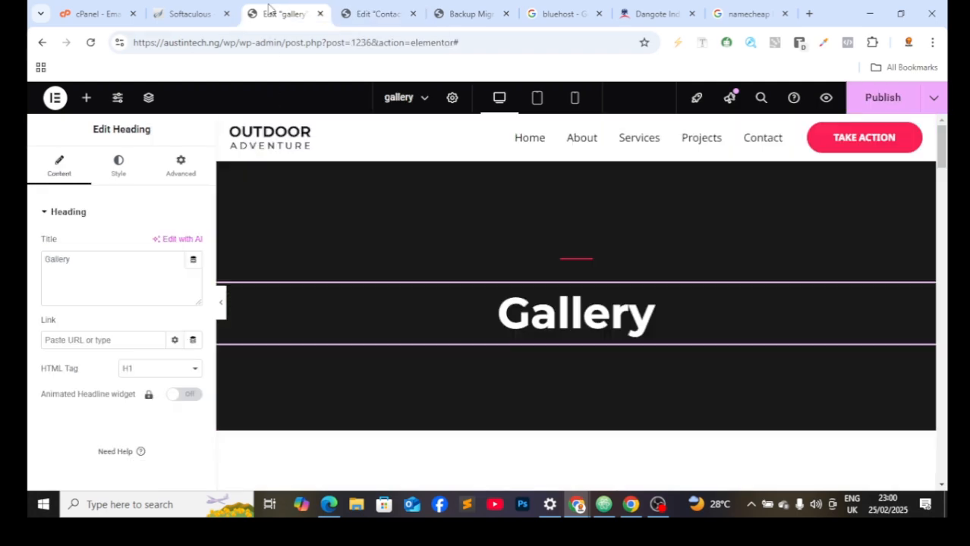
{"action": "left_click", "coordinate": [56, 100]}
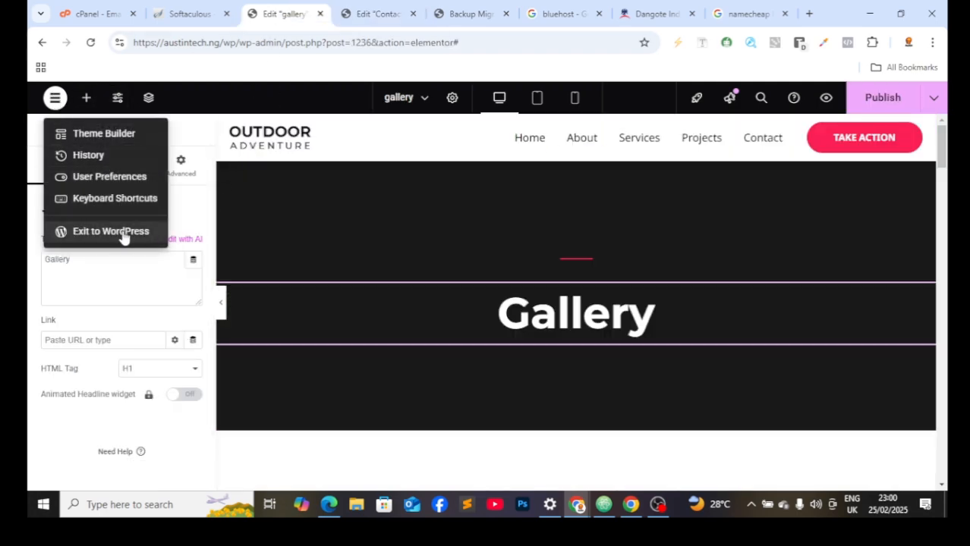
{"action": "left_click", "coordinate": [91, 43]}
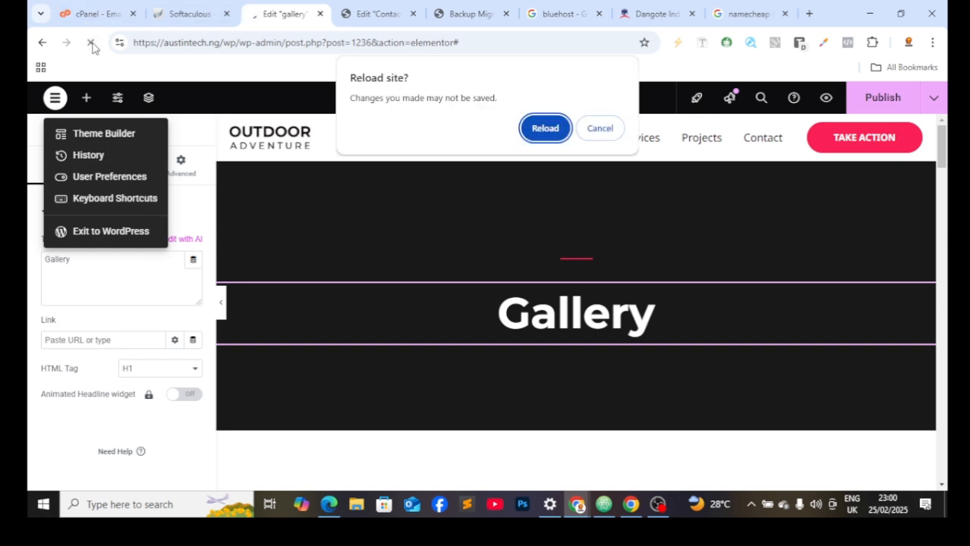
{"action": "left_click", "coordinate": [543, 128]}
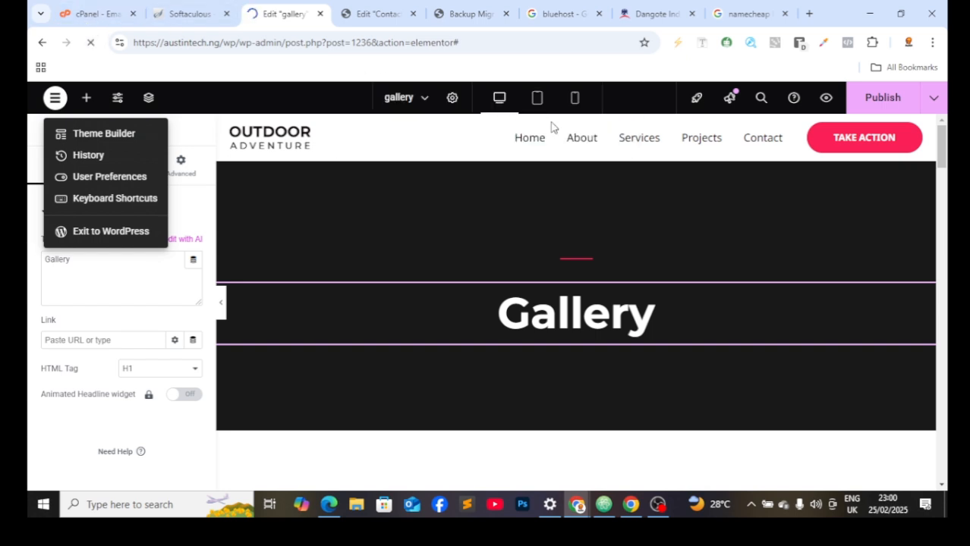
Step: Go back to the Contact page editor and select the footer contact details text
{"action": "left_click", "coordinate": [349, 10]}
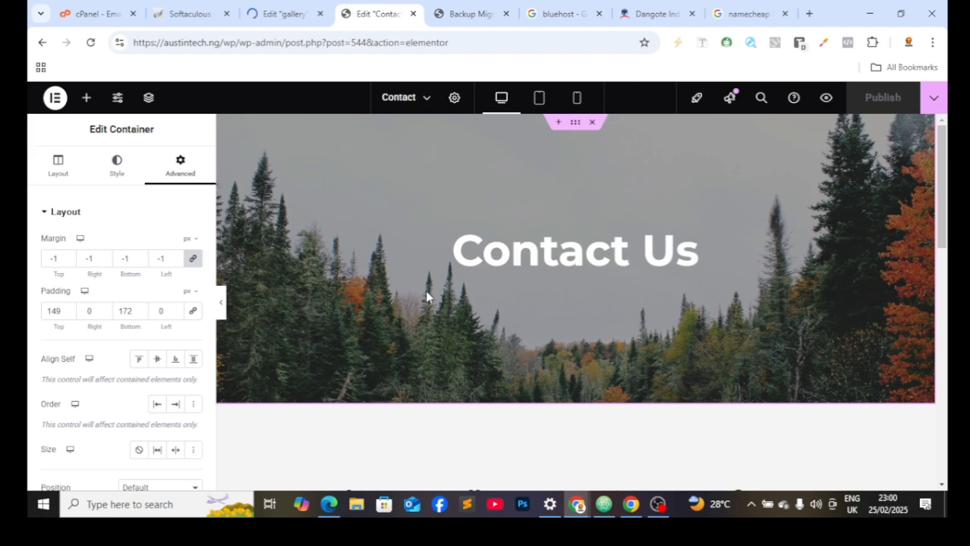
{"action": "scroll", "coordinate": [426, 364], "scroll_direction": "down", "scroll_amount": 10}
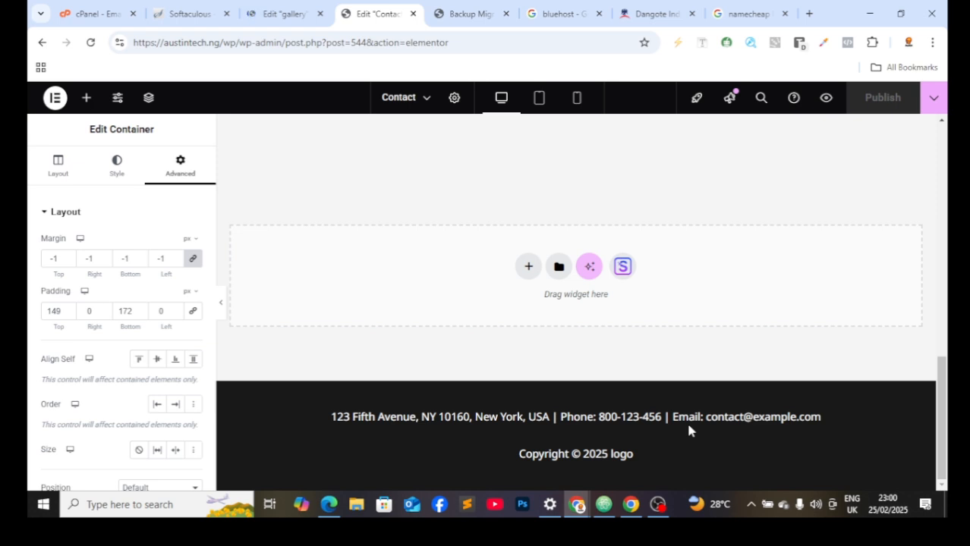
{"action": "left_click", "coordinate": [523, 417]}
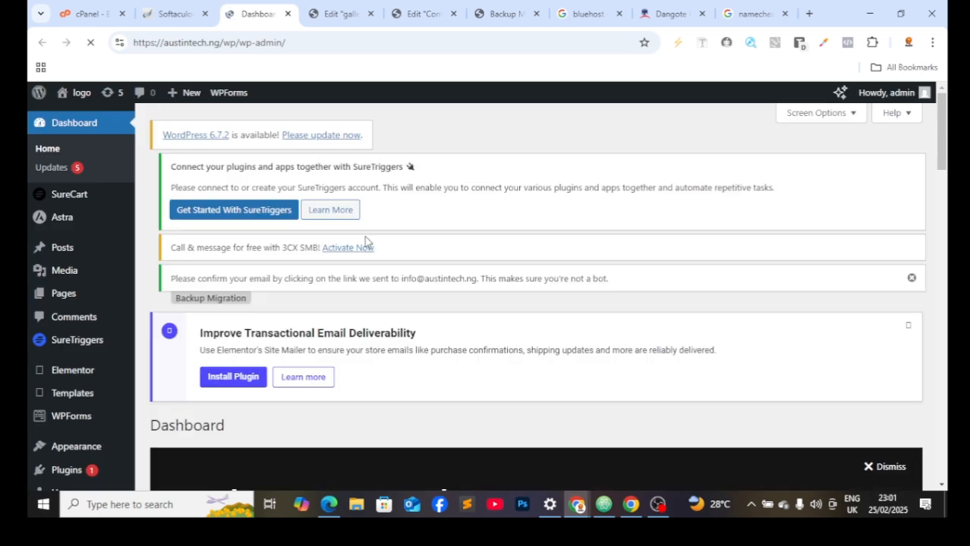
Step: Add the gallery page to the site's Menu from Appearance > Menus
{"action": "scroll", "coordinate": [365, 242], "scroll_direction": "down", "scroll_amount": 2}
{"action": "mouse_move", "coordinate": [109, 267]}
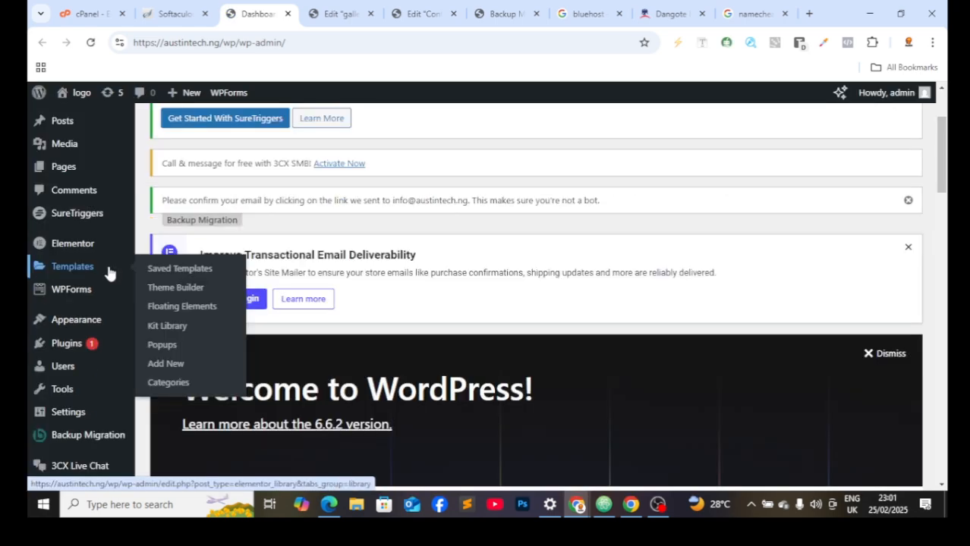
{"action": "mouse_move", "coordinate": [88, 318]}
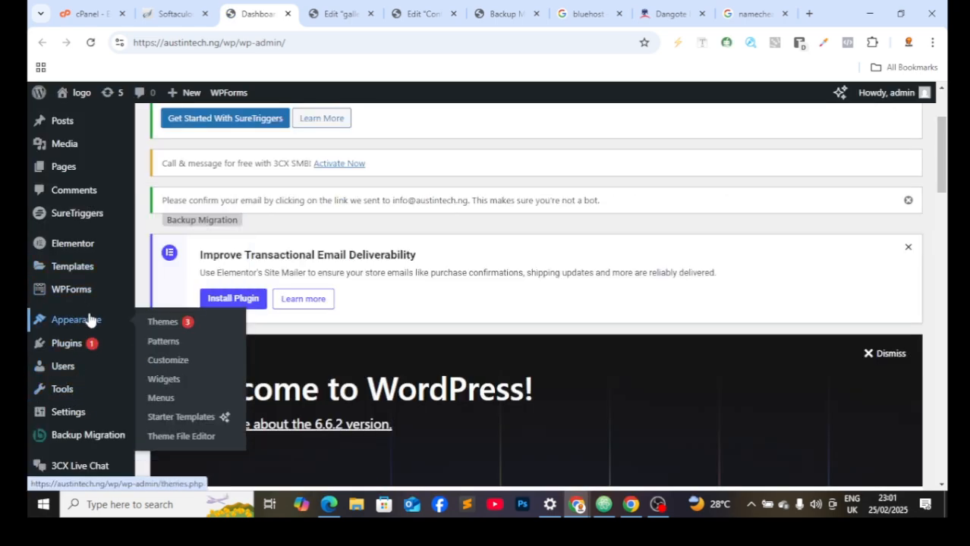
{"action": "left_click", "coordinate": [186, 404]}
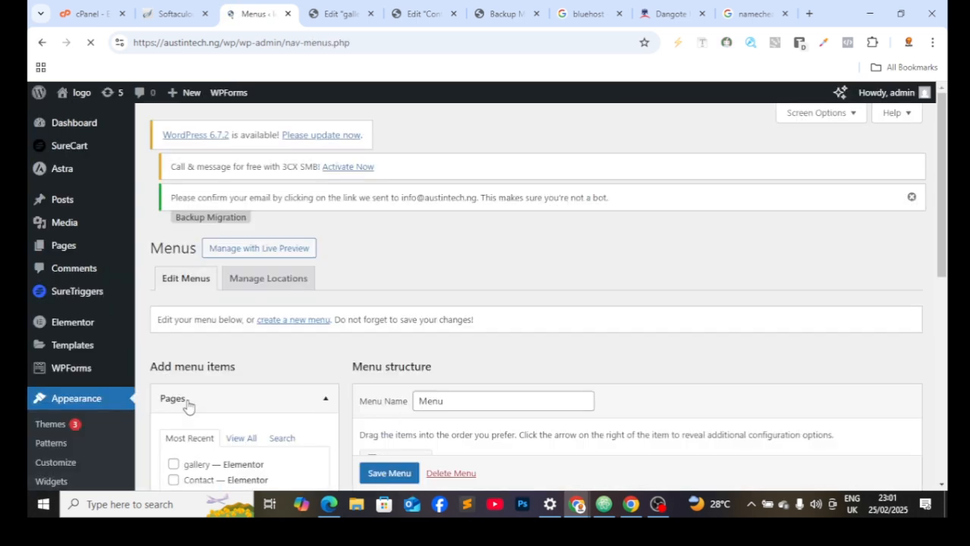
{"action": "scroll", "coordinate": [515, 368], "scroll_direction": "down", "scroll_amount": 3}
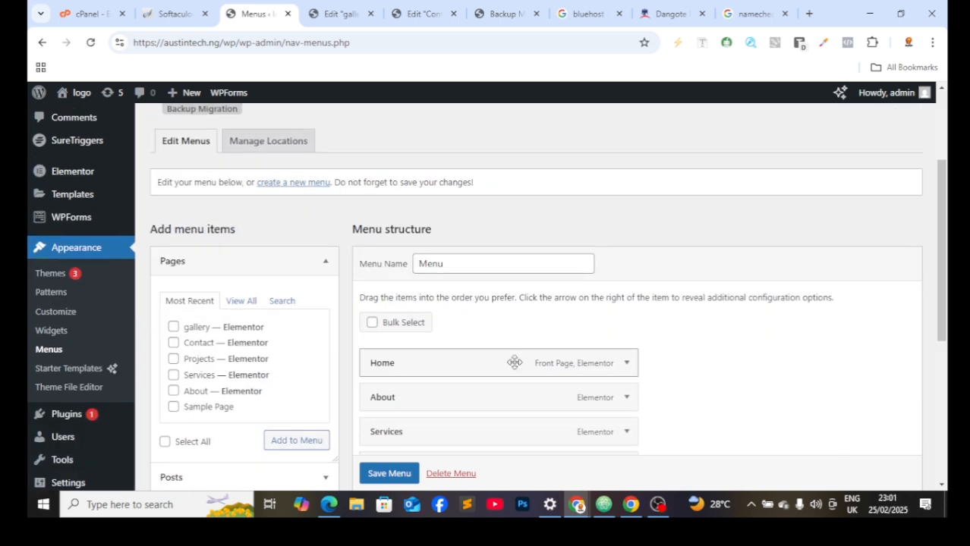
{"action": "scroll", "coordinate": [433, 412], "scroll_direction": "down", "scroll_amount": 2}
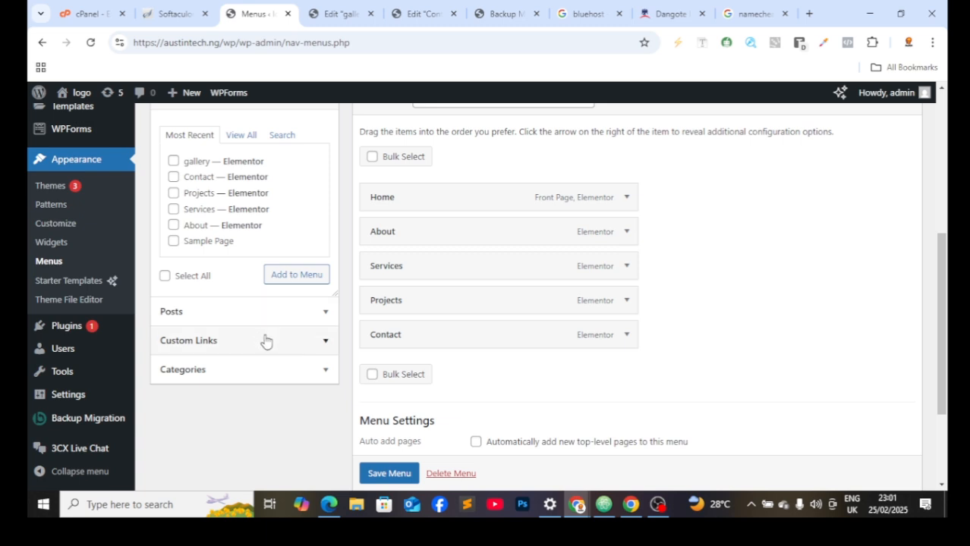
{"action": "left_click", "coordinate": [180, 161]}
{"action": "left_click", "coordinate": [286, 277]}
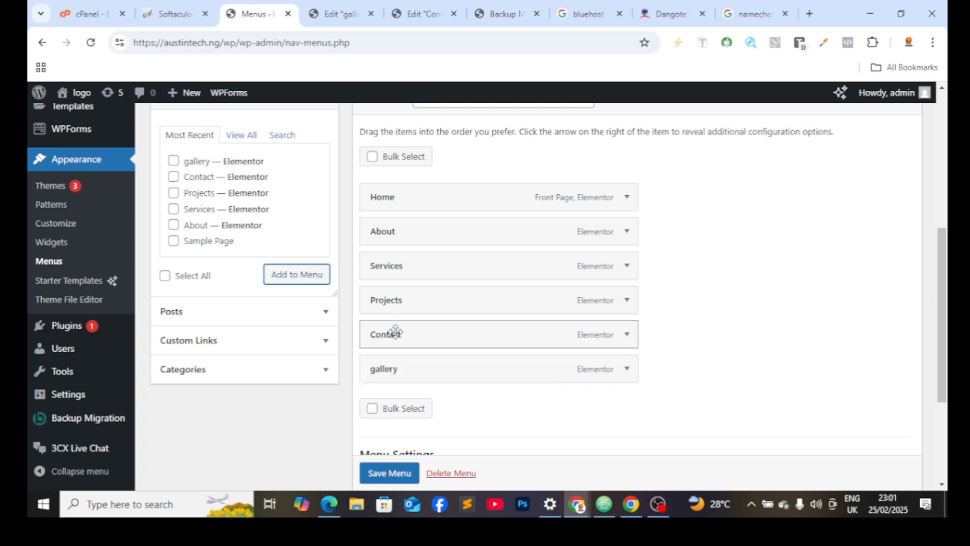
Step: Move the gallery menu item up between About and Services
{"action": "left_click_drag", "start_coordinate": [493, 375], "coordinate": [500, 289]}
{"action": "left_click_drag", "start_coordinate": [486, 251], "coordinate": [498, 273]}
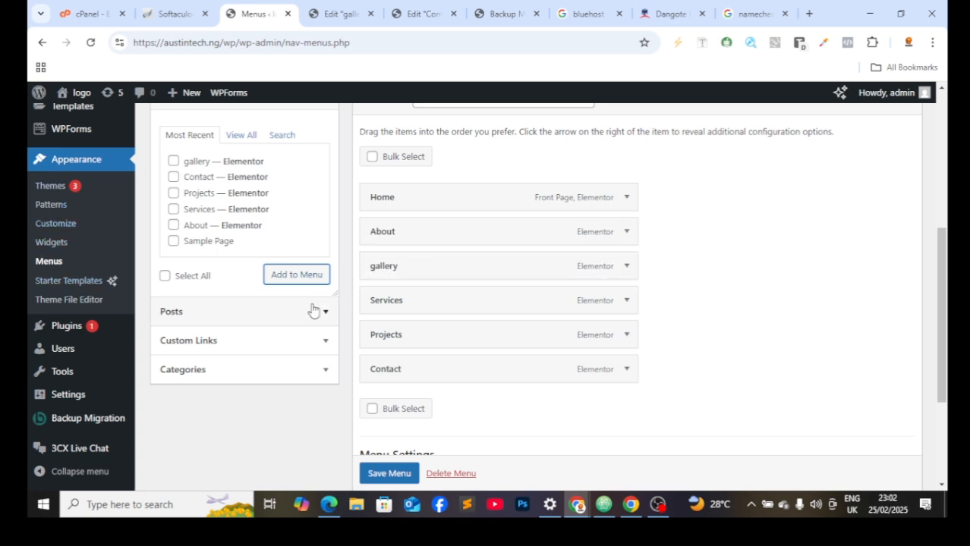
{"action": "scroll", "coordinate": [532, 413], "scroll_direction": "down", "scroll_amount": 2}
{"action": "scroll", "coordinate": [532, 413], "scroll_direction": "down", "scroll_amount": 1}
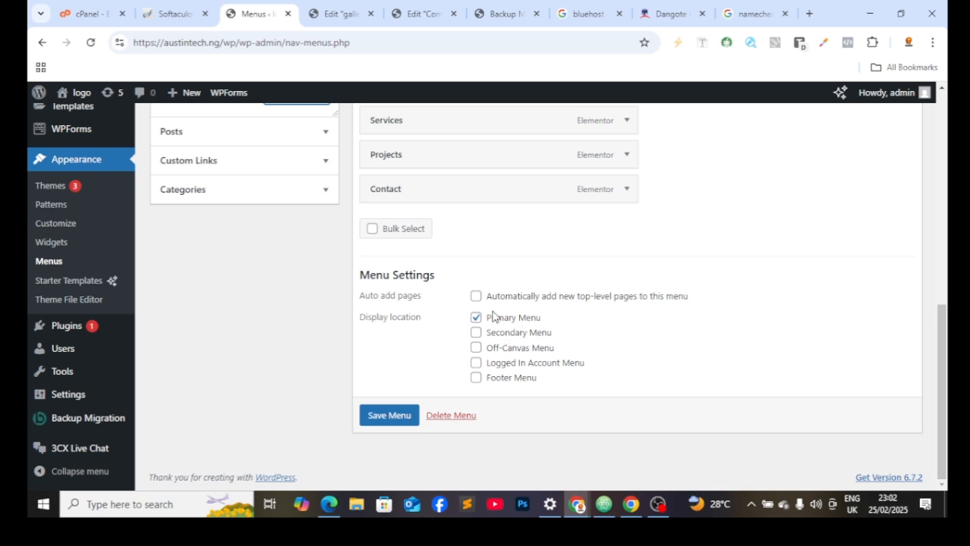
Step: Add Footer Menu as a display location, save the menu, and open the live site in a new tab
{"action": "left_click", "coordinate": [475, 378]}
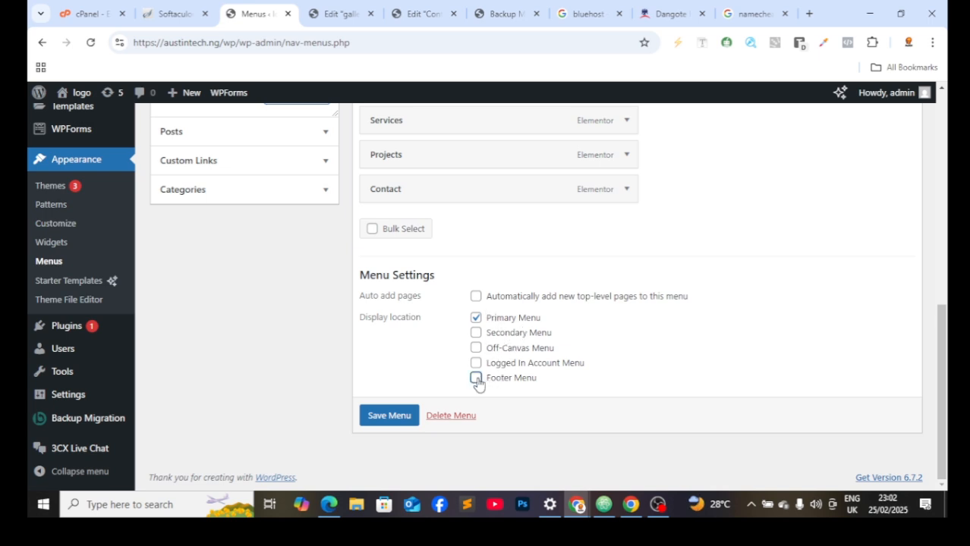
{"action": "left_click", "coordinate": [389, 416]}
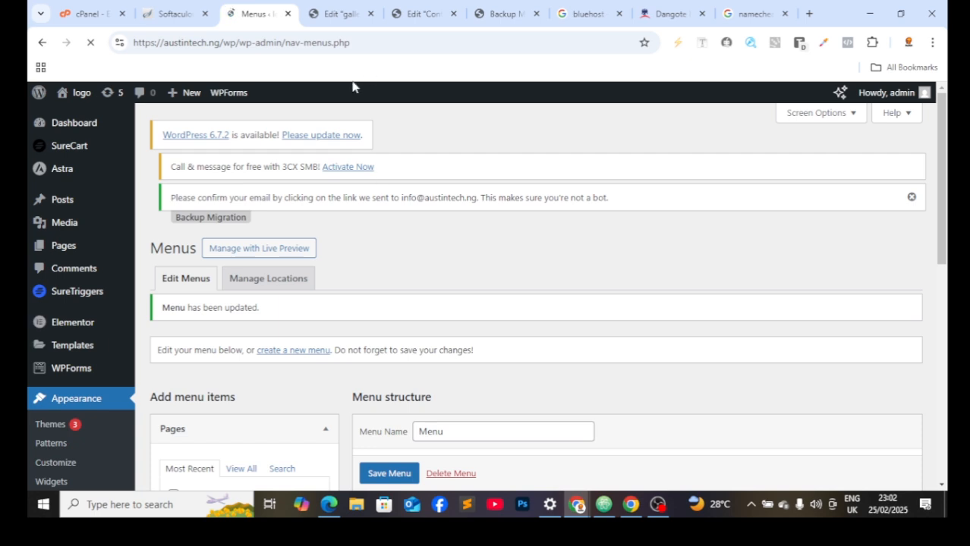
{"action": "left_click", "coordinate": [170, 14]}
{"action": "left_click", "coordinate": [318, 230]}
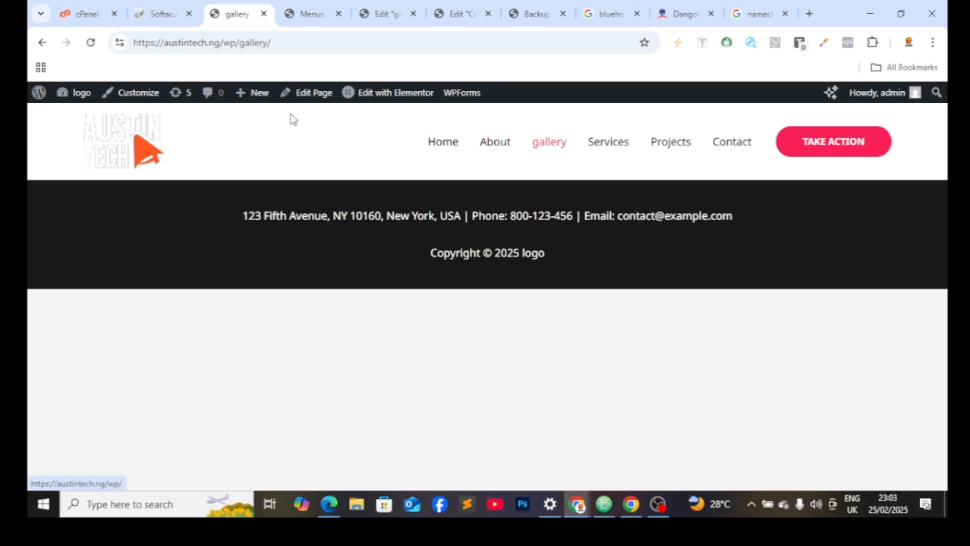
Step: Reload and then close the live gallery page tab
{"action": "left_click", "coordinate": [91, 43]}
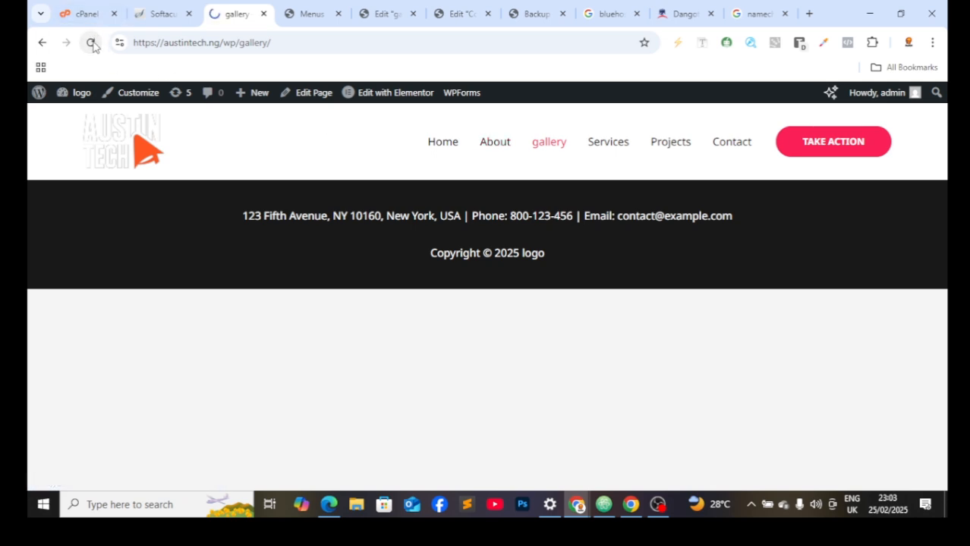
{"action": "left_click", "coordinate": [264, 13]}
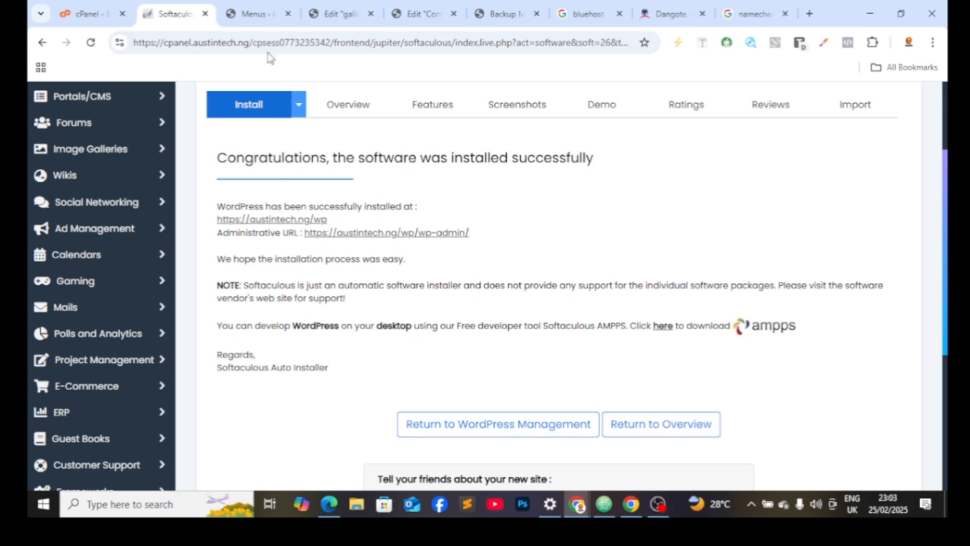
{"action": "left_click", "coordinate": [252, 9]}
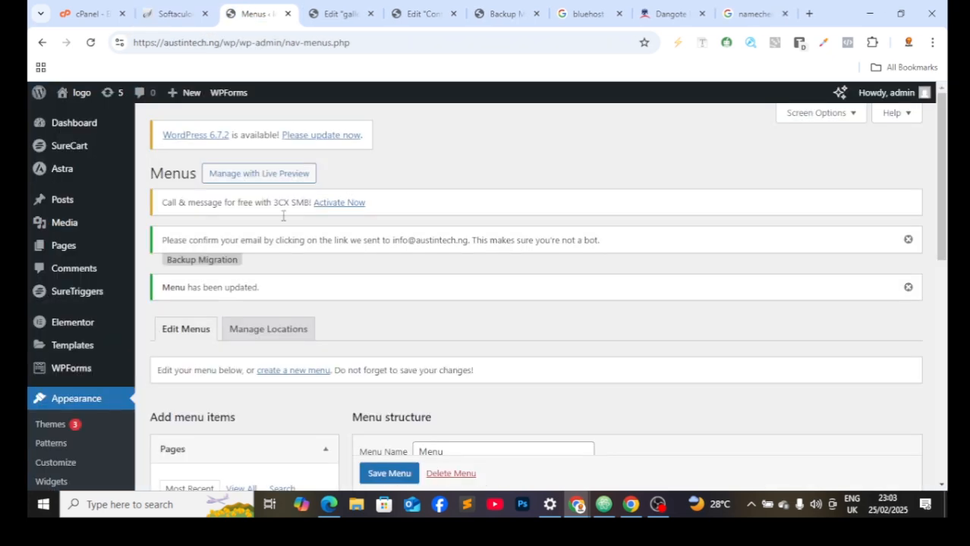
{"action": "left_click", "coordinate": [169, 10]}
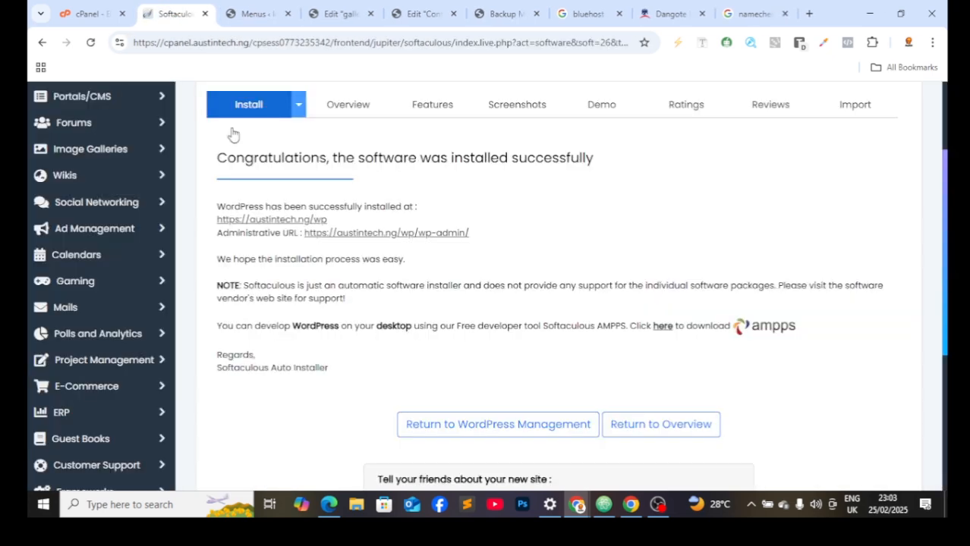
Step: Publish the gallery page from its Elementor editor
{"action": "left_click", "coordinate": [345, 6]}
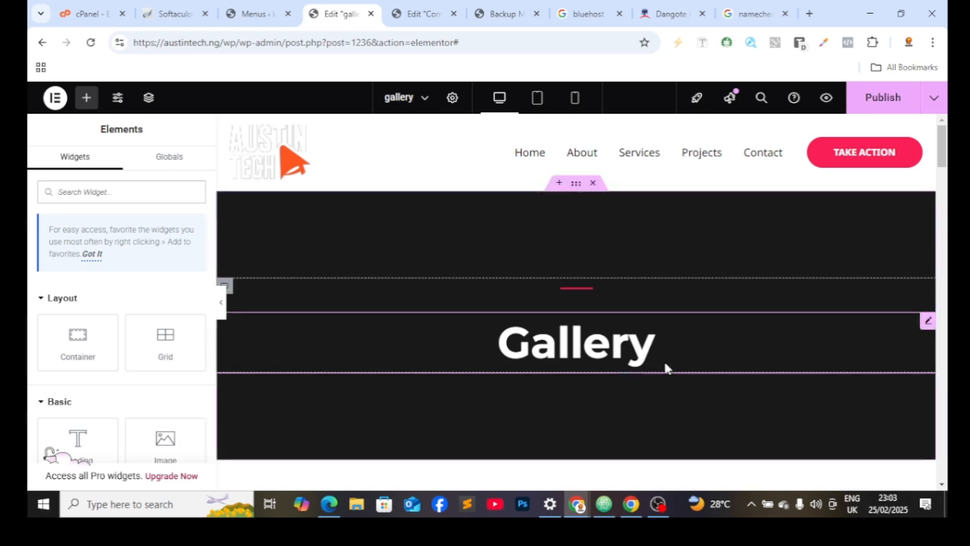
{"action": "scroll", "coordinate": [665, 369], "scroll_direction": "down", "scroll_amount": 5}
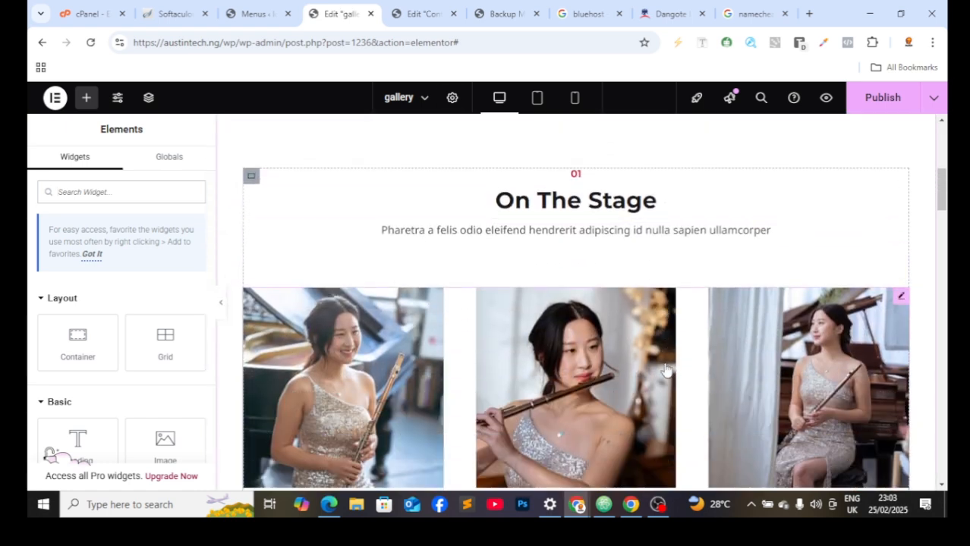
{"action": "scroll", "coordinate": [664, 369], "scroll_direction": "down", "scroll_amount": 1}
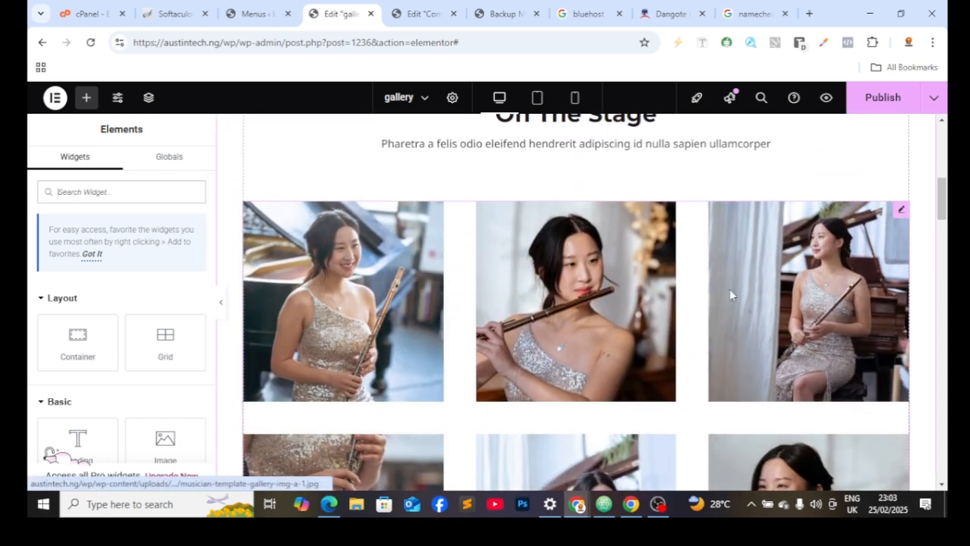
{"action": "left_click", "coordinate": [871, 111]}
{"action": "scroll", "coordinate": [631, 317], "scroll_direction": "up", "scroll_amount": 7}
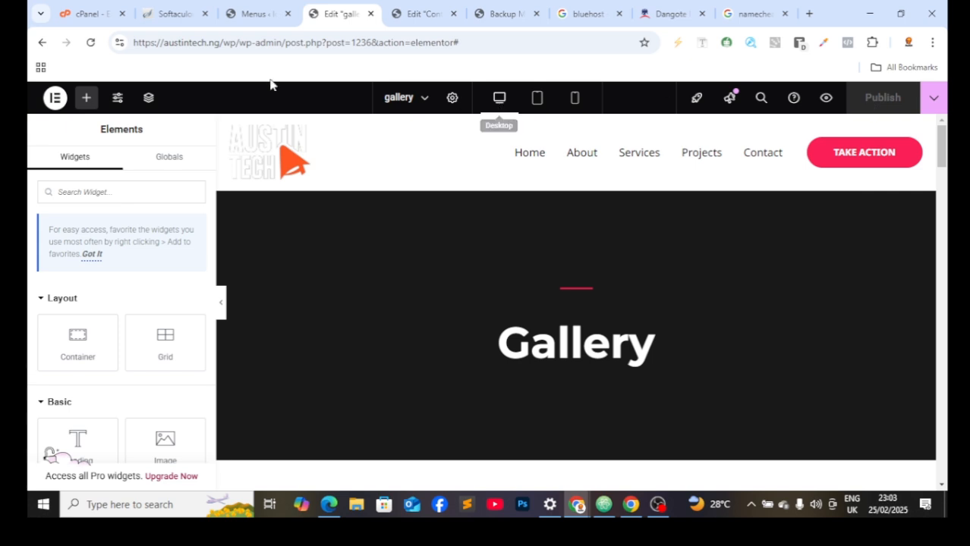
{"action": "left_click", "coordinate": [418, 20]}
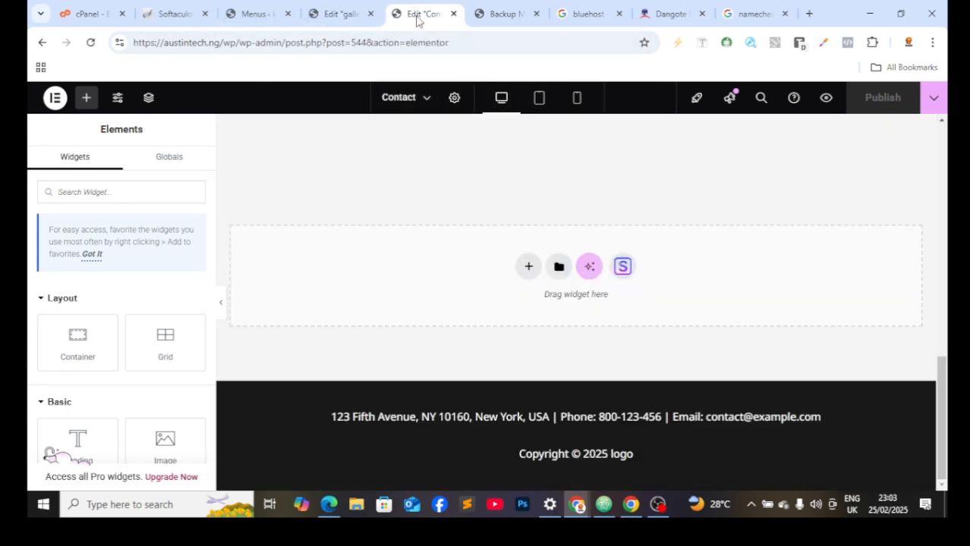
{"action": "left_click", "coordinate": [339, 15]}
Step: Open the live site from Softaculous and go to gallery via the header menu
{"action": "left_click", "coordinate": [204, 10]}
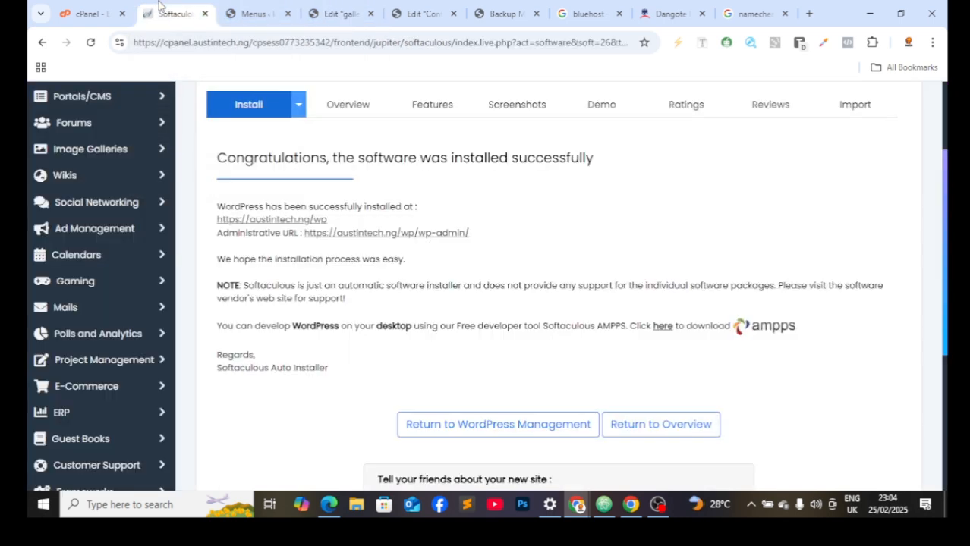
{"action": "left_click", "coordinate": [273, 221]}
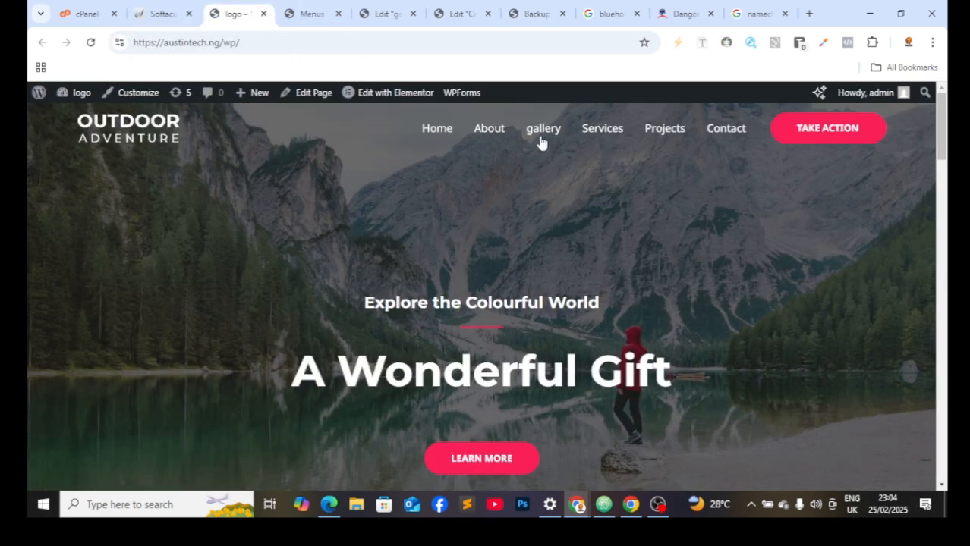
{"action": "left_click", "coordinate": [542, 141]}
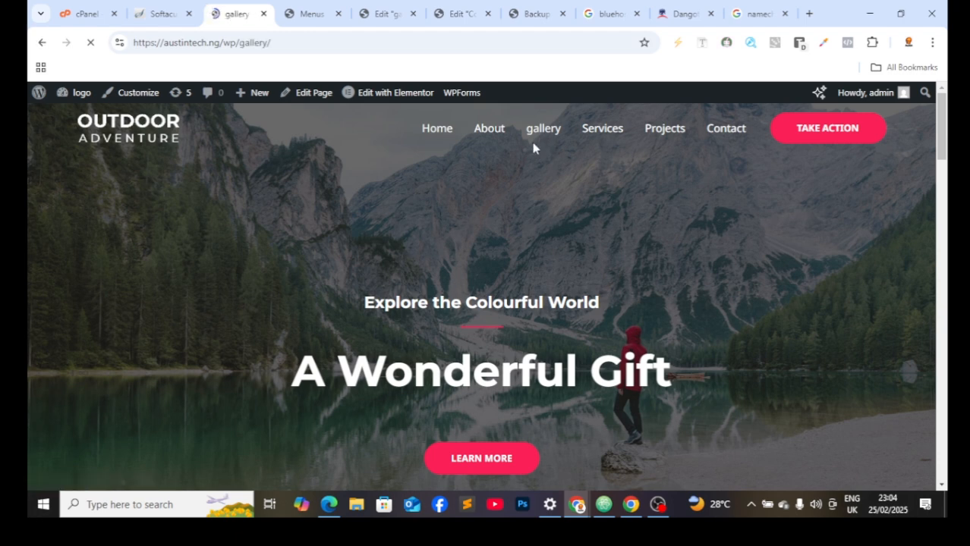
Step: Scroll through the gallery page's dark hero and flute-player photo grid
{"action": "scroll", "coordinate": [511, 199], "scroll_direction": "down", "scroll_amount": 4}
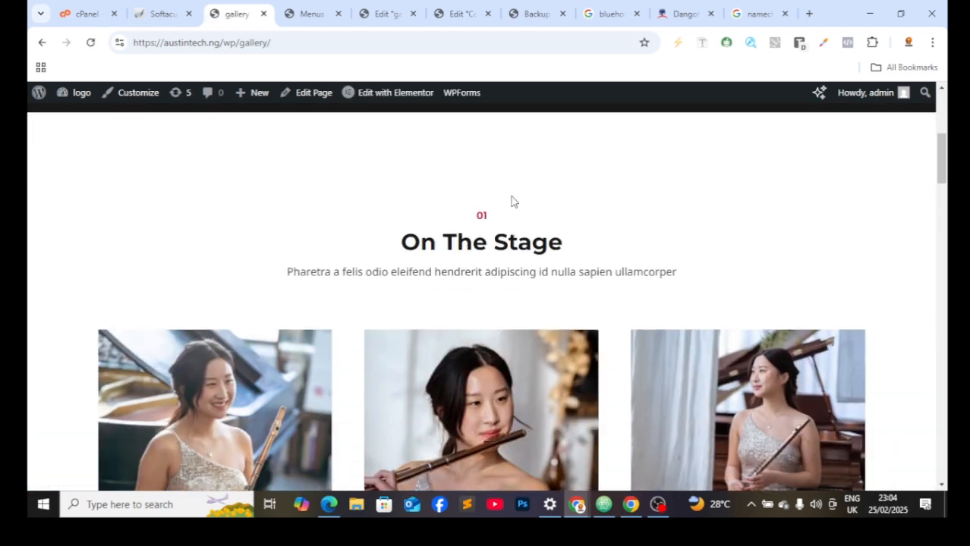
{"action": "scroll", "coordinate": [524, 202], "scroll_direction": "up", "scroll_amount": 4}
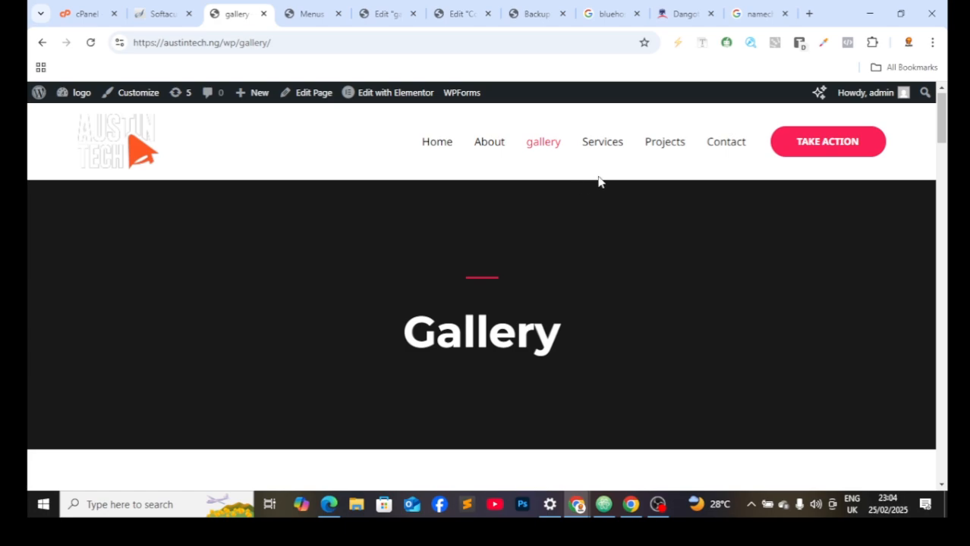
{"action": "scroll", "coordinate": [620, 173], "scroll_direction": "down", "scroll_amount": 10}
{"action": "scroll", "coordinate": [641, 175], "scroll_direction": "down", "scroll_amount": 10}
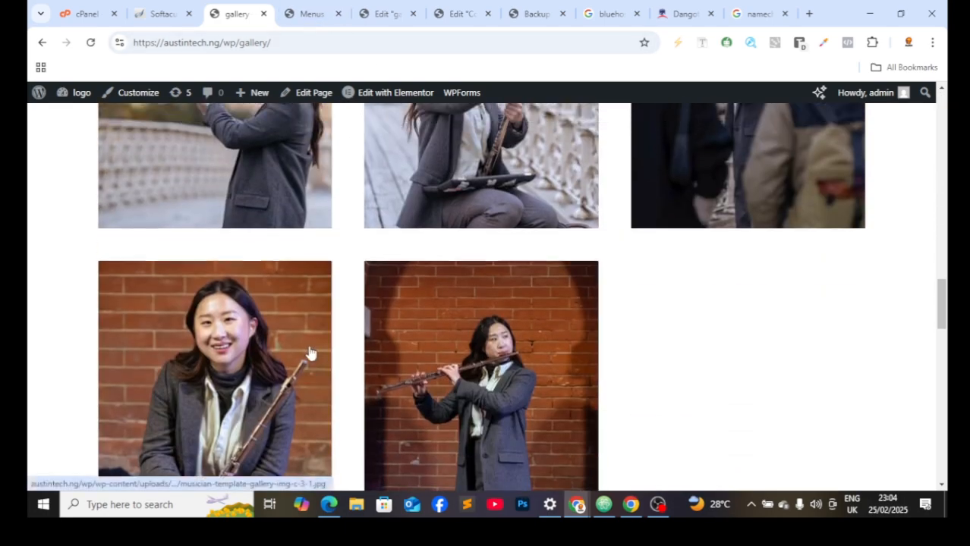
{"action": "scroll", "coordinate": [311, 298], "scroll_direction": "up", "scroll_amount": 6}
{"action": "scroll", "coordinate": [316, 288], "scroll_direction": "down", "scroll_amount": 2}
{"action": "scroll", "coordinate": [309, 278], "scroll_direction": "up", "scroll_amount": 3}
{"action": "scroll", "coordinate": [308, 278], "scroll_direction": "up", "scroll_amount": 8}
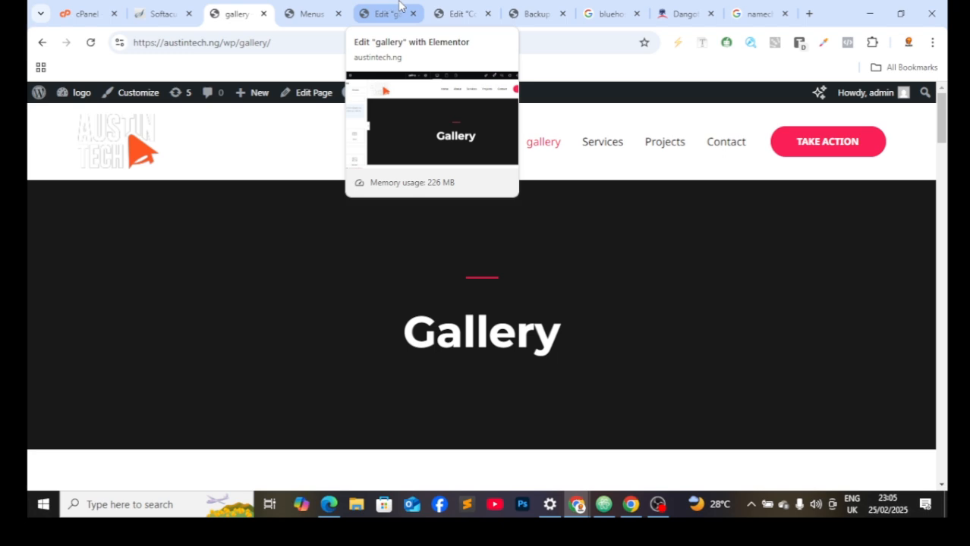
Step: Scroll through the gallery page in Elementor, open the editor options, then switch to the Menus admin page
{"action": "left_click", "coordinate": [400, 5]}
{"action": "scroll", "coordinate": [896, 243], "scroll_direction": "down", "scroll_amount": 5}
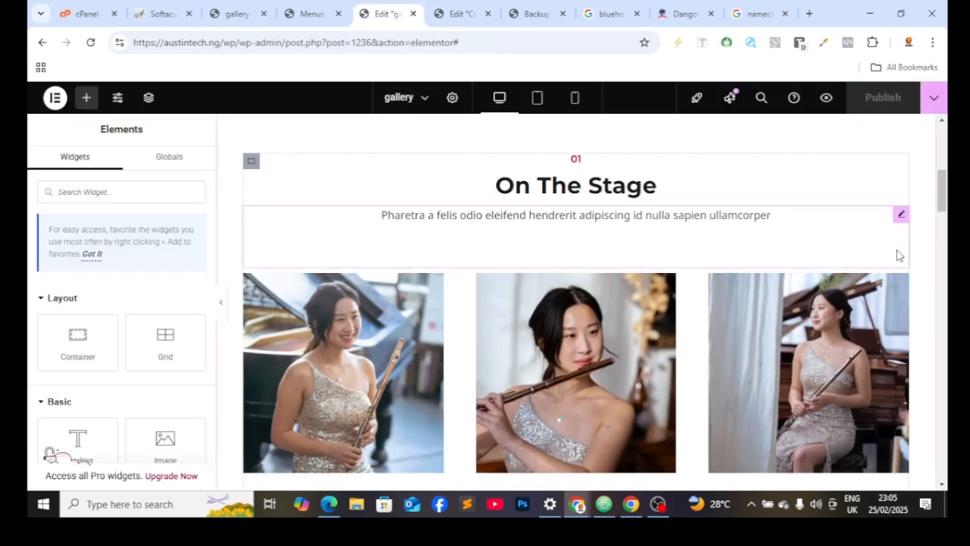
{"action": "scroll", "coordinate": [880, 253], "scroll_direction": "down", "scroll_amount": 5}
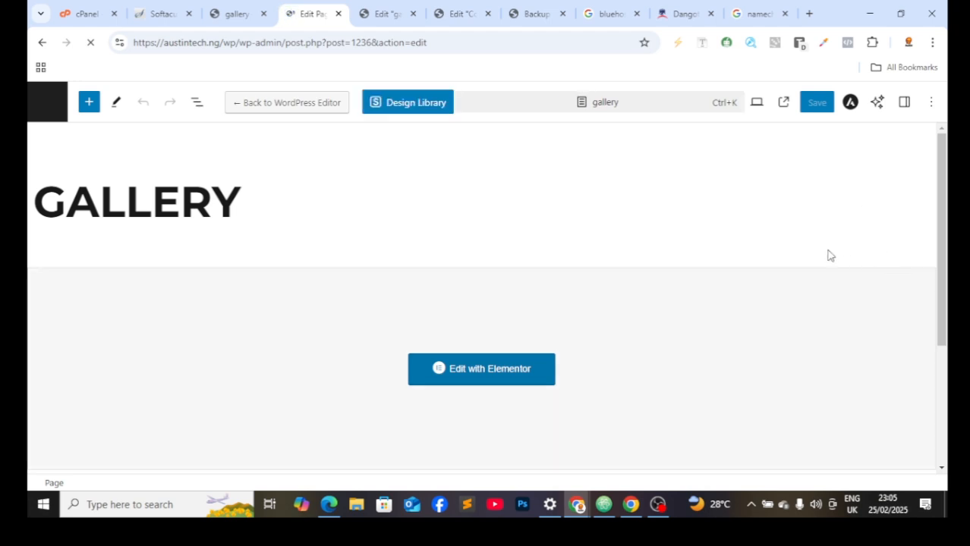
{"action": "scroll", "coordinate": [744, 283], "scroll_direction": "down", "scroll_amount": 1}
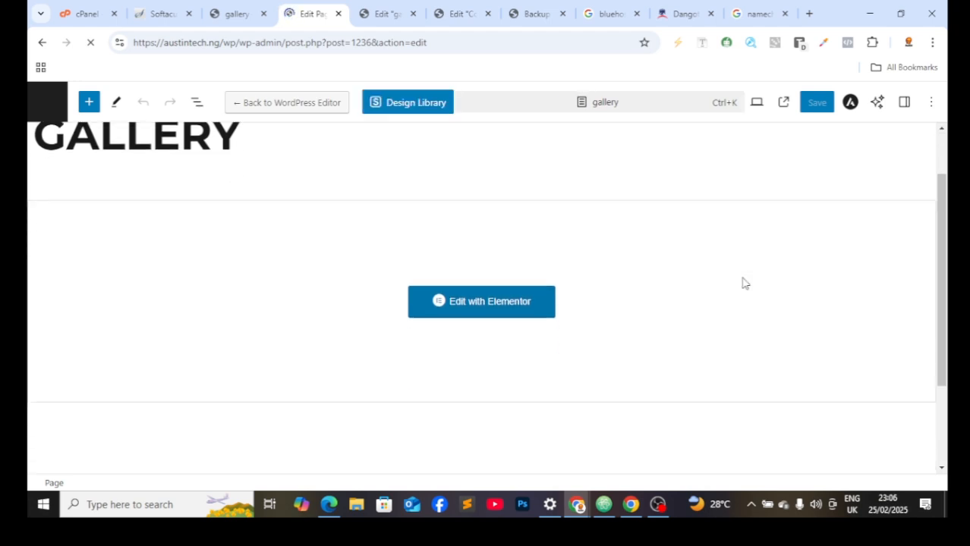
{"action": "scroll", "coordinate": [759, 288], "scroll_direction": "down", "scroll_amount": 1}
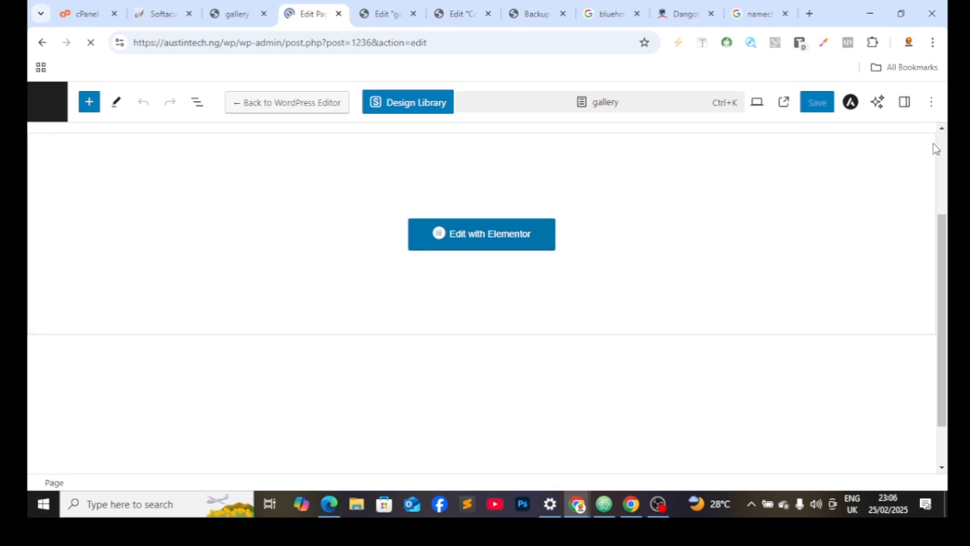
{"action": "left_click", "coordinate": [932, 104]}
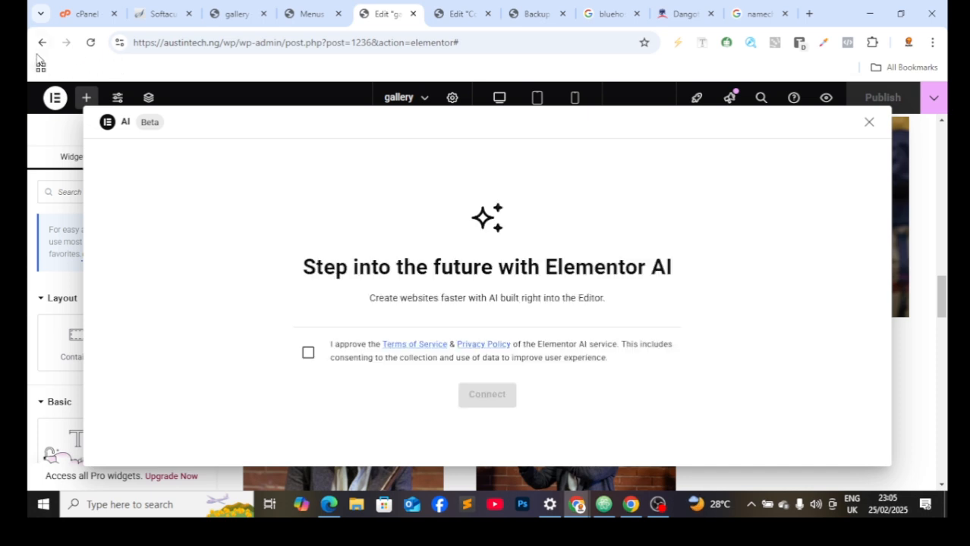
{"action": "left_click", "coordinate": [253, 15]}
Step: From the Pages list, open the gallery page in the block editor
{"action": "left_click", "coordinate": [306, 8]}
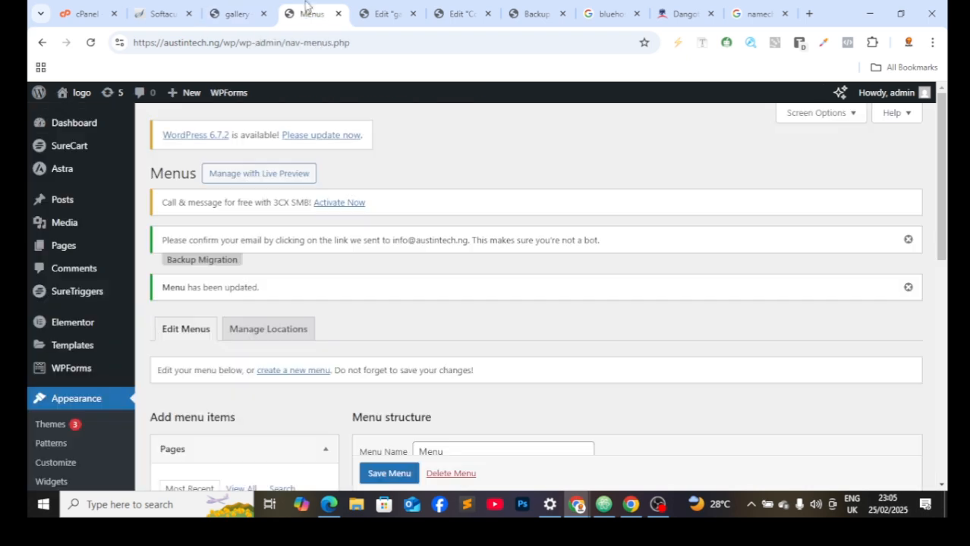
{"action": "left_click", "coordinate": [82, 247]}
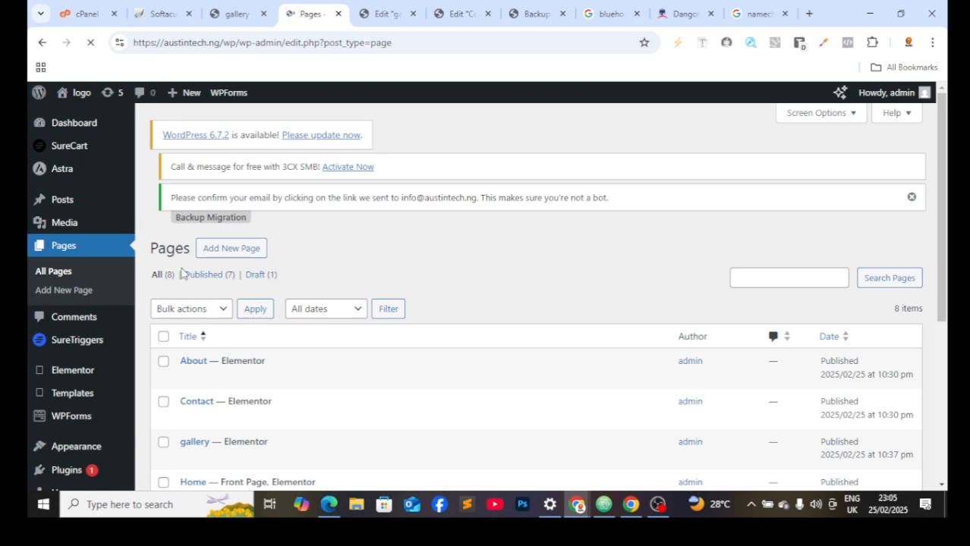
{"action": "scroll", "coordinate": [217, 448], "scroll_direction": "down", "scroll_amount": 1}
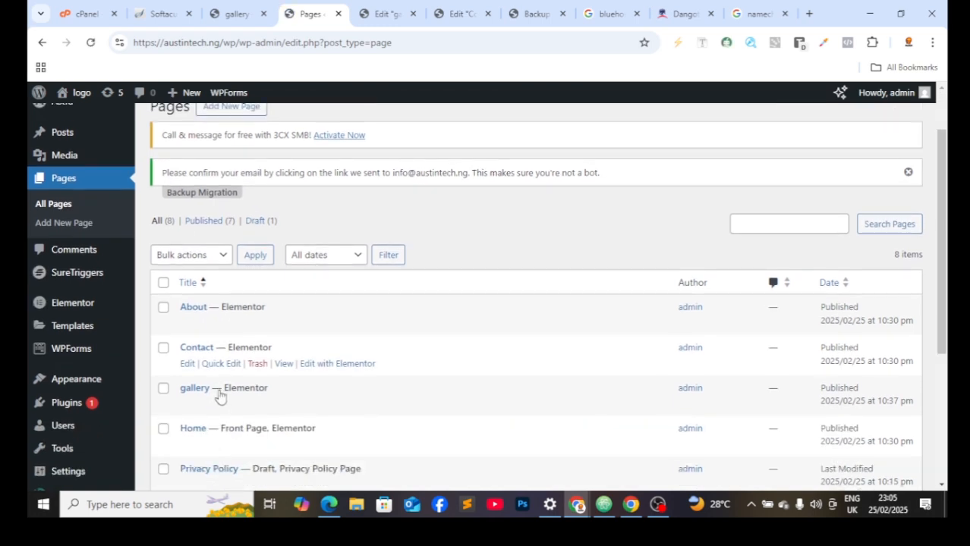
{"action": "left_click", "coordinate": [188, 405]}
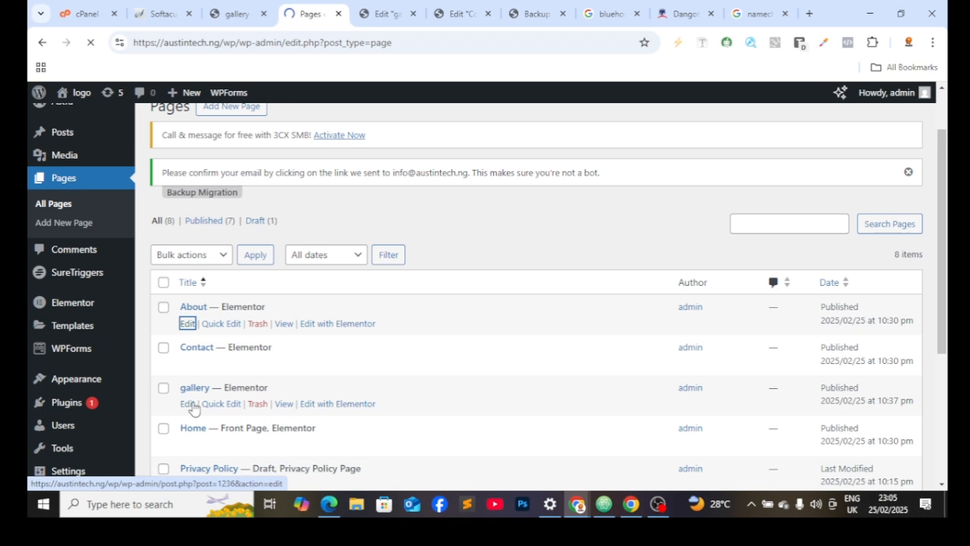
{"action": "left_click", "coordinate": [188, 405]}
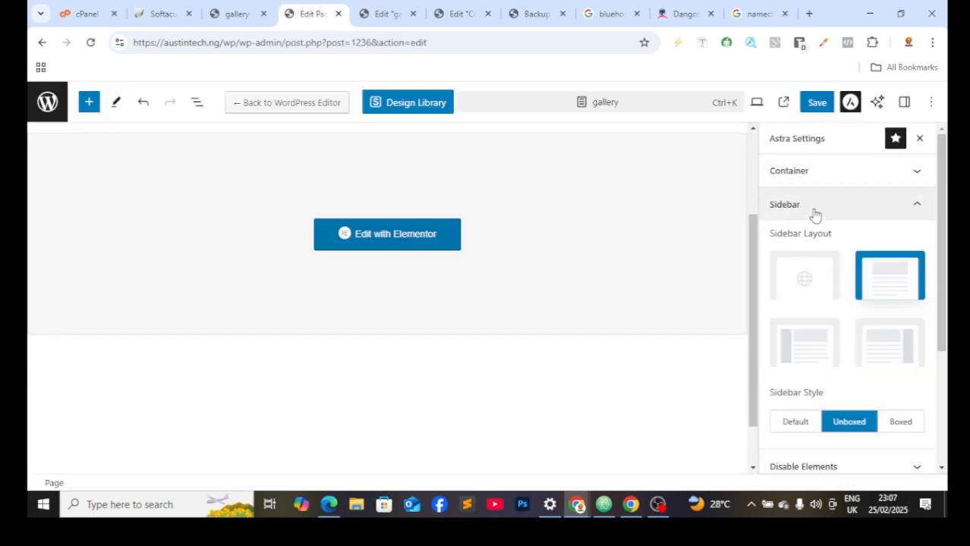
Step: Set the gallery page's Astra Transparent Header to Enabled and return to the post
{"action": "left_click", "coordinate": [816, 210]}
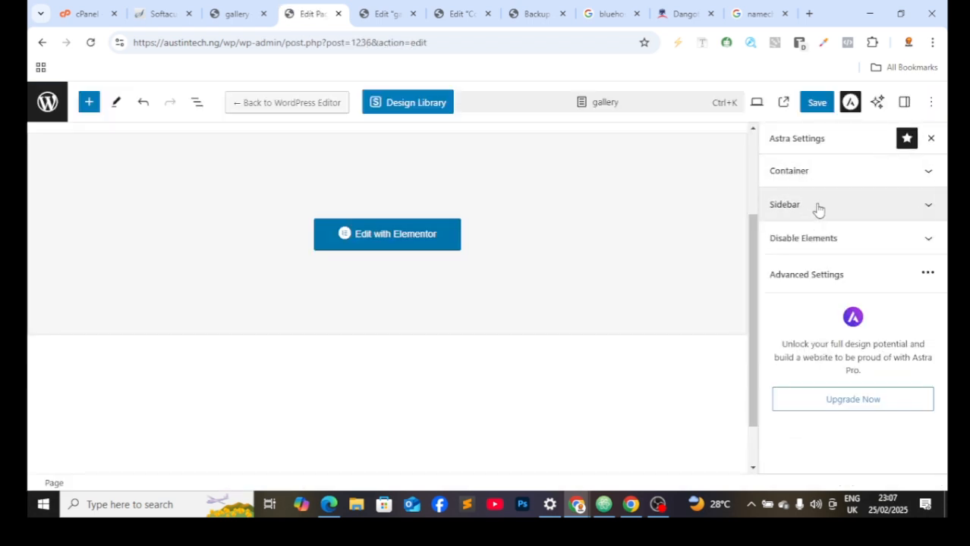
{"action": "left_click", "coordinate": [931, 274]}
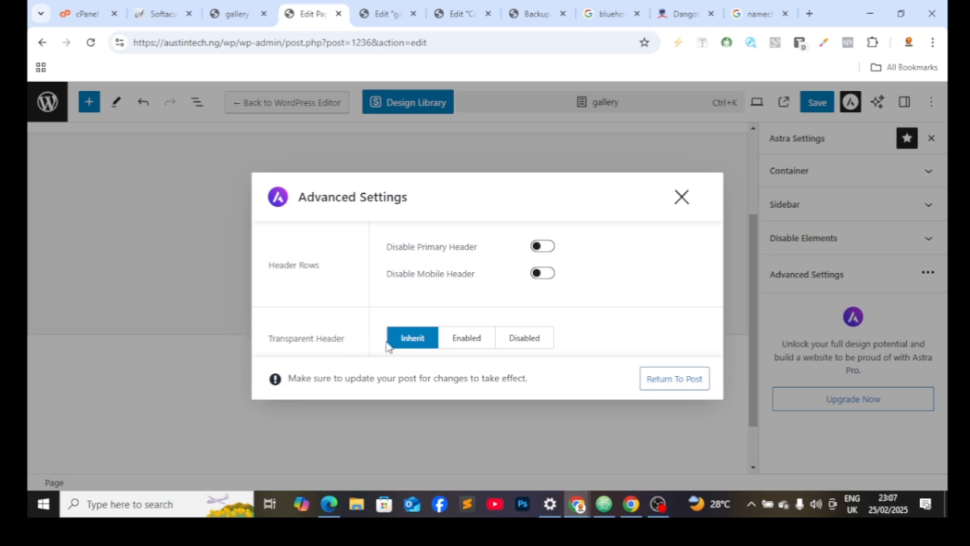
{"action": "left_click", "coordinate": [463, 340]}
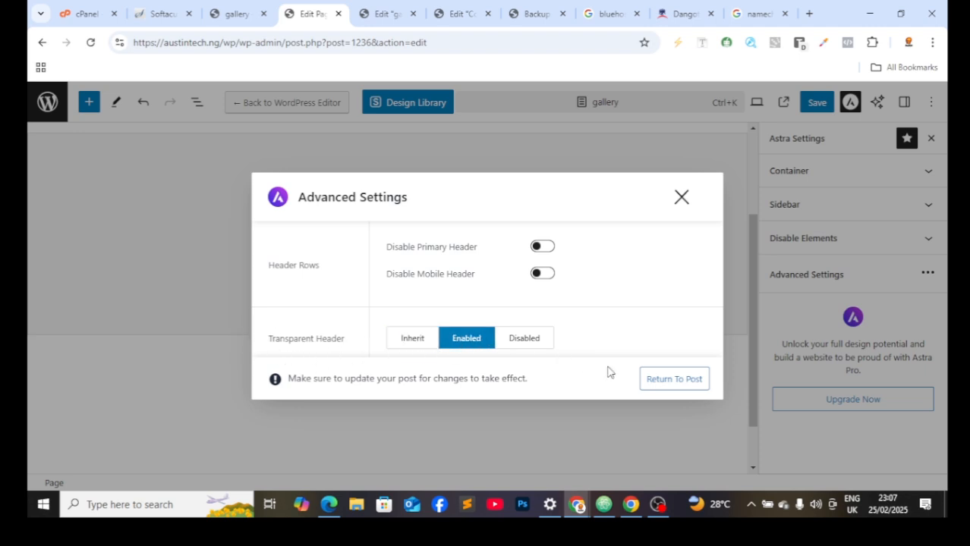
{"action": "left_click", "coordinate": [668, 386]}
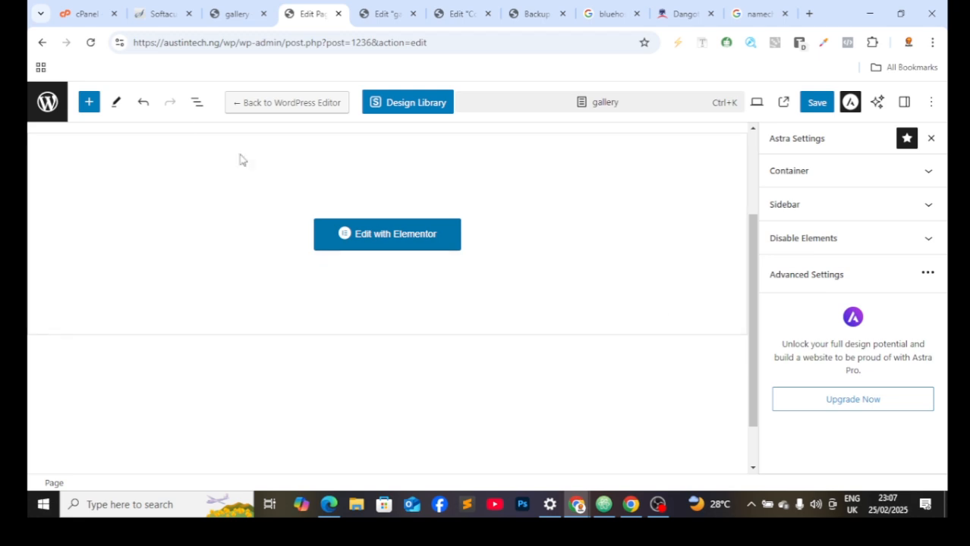
Step: Reload the live gallery page and scroll it to check the header over the dark Gallery banner
{"action": "left_click", "coordinate": [235, 14]}
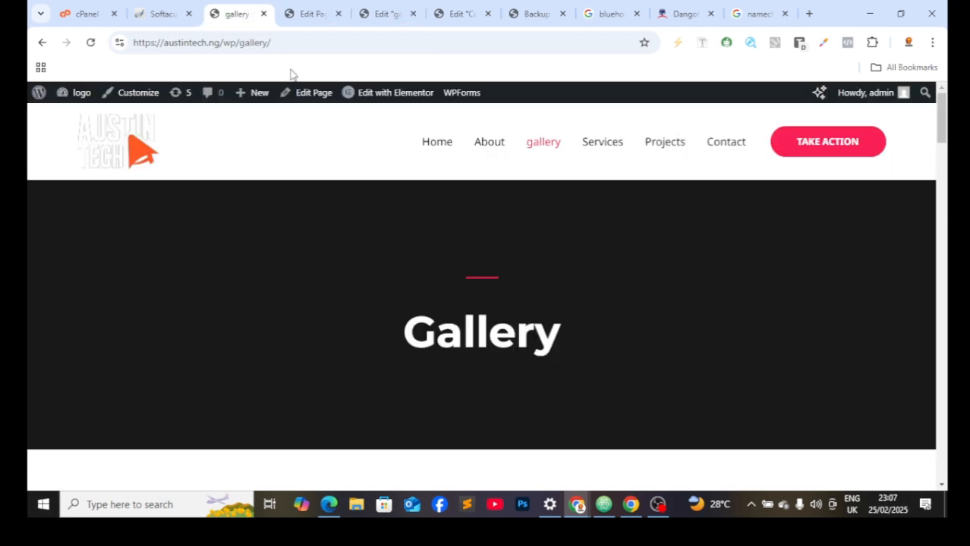
{"action": "left_click", "coordinate": [91, 42]}
{"action": "left_click", "coordinate": [89, 42]}
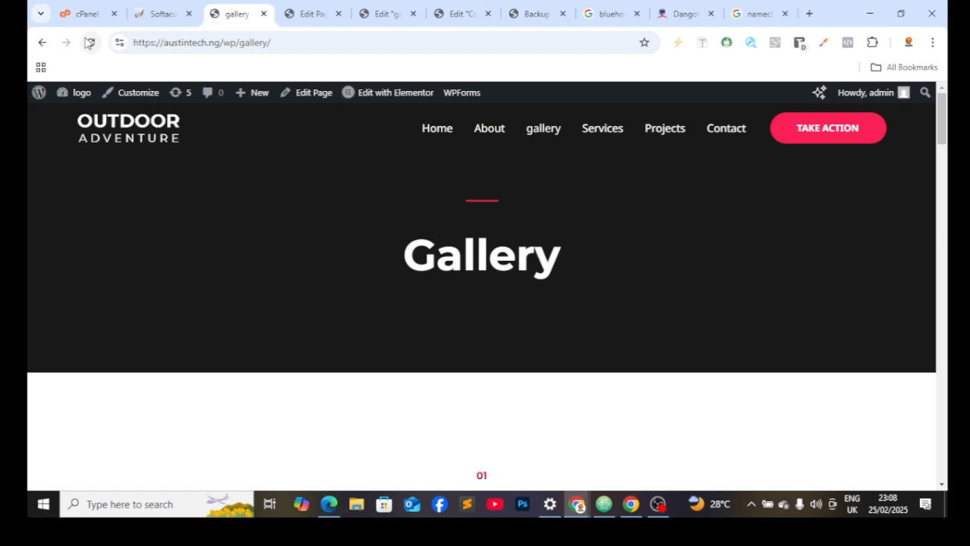
{"action": "scroll", "coordinate": [502, 206], "scroll_direction": "down", "scroll_amount": 5}
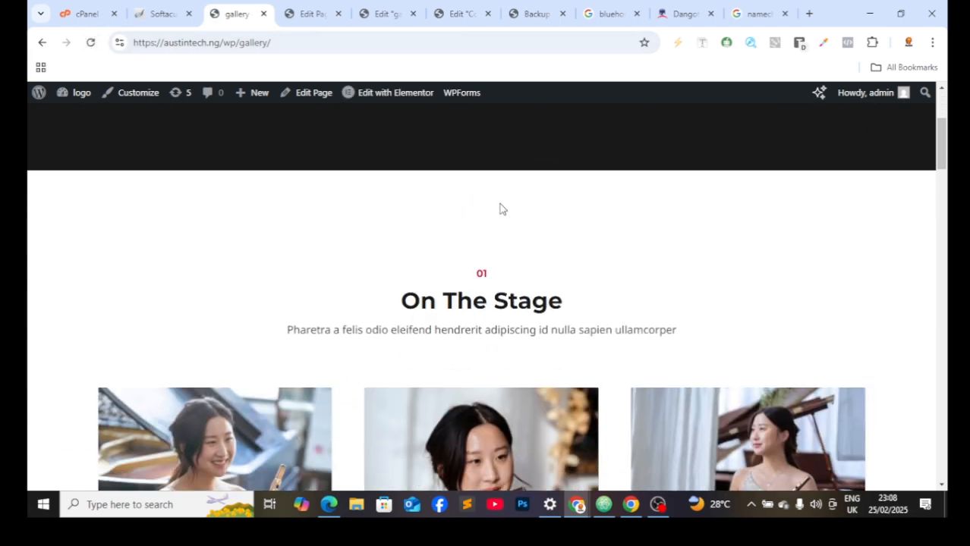
{"action": "scroll", "coordinate": [501, 207], "scroll_direction": "up", "scroll_amount": 5}
{"action": "scroll", "coordinate": [504, 212], "scroll_direction": "down", "scroll_amount": 5}
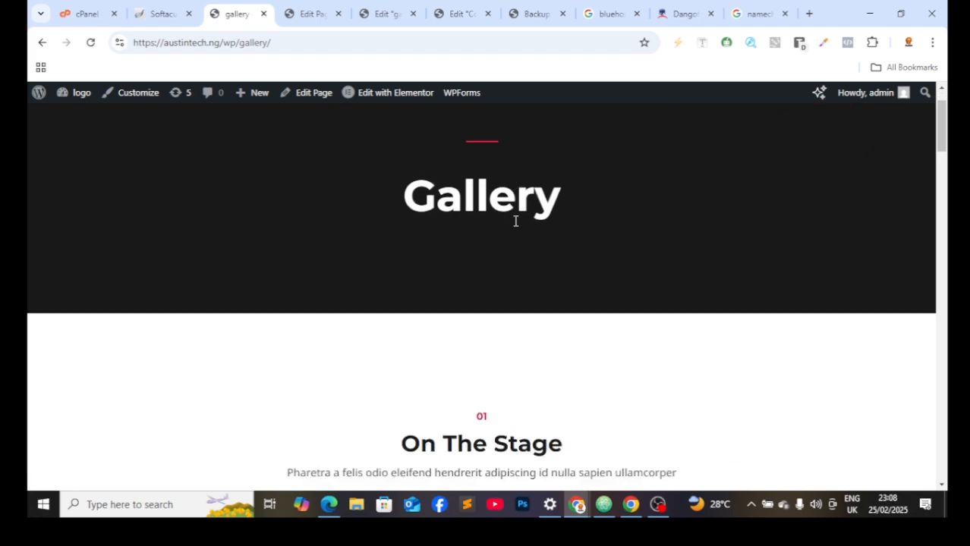
{"action": "scroll", "coordinate": [533, 239], "scroll_direction": "up", "scroll_amount": 5}
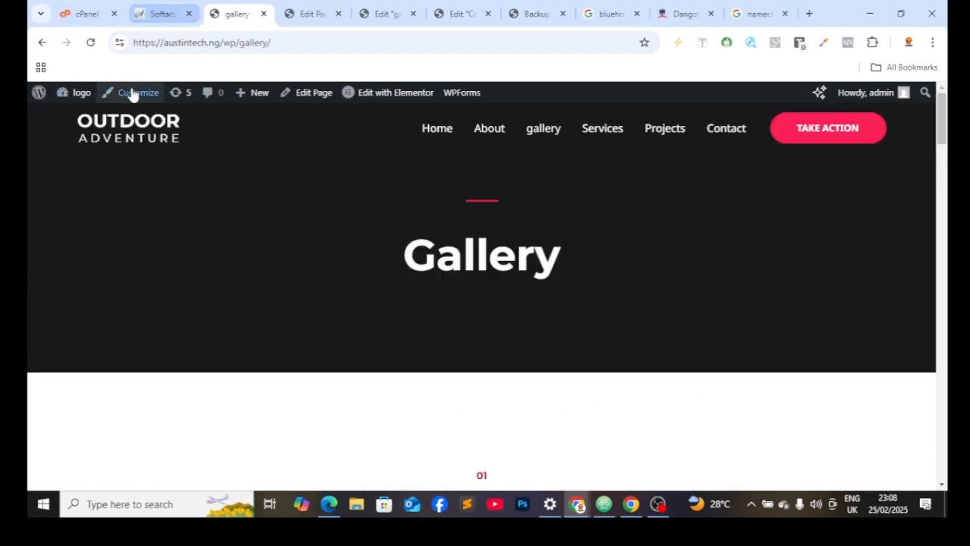
{"action": "left_click", "coordinate": [160, 13]}
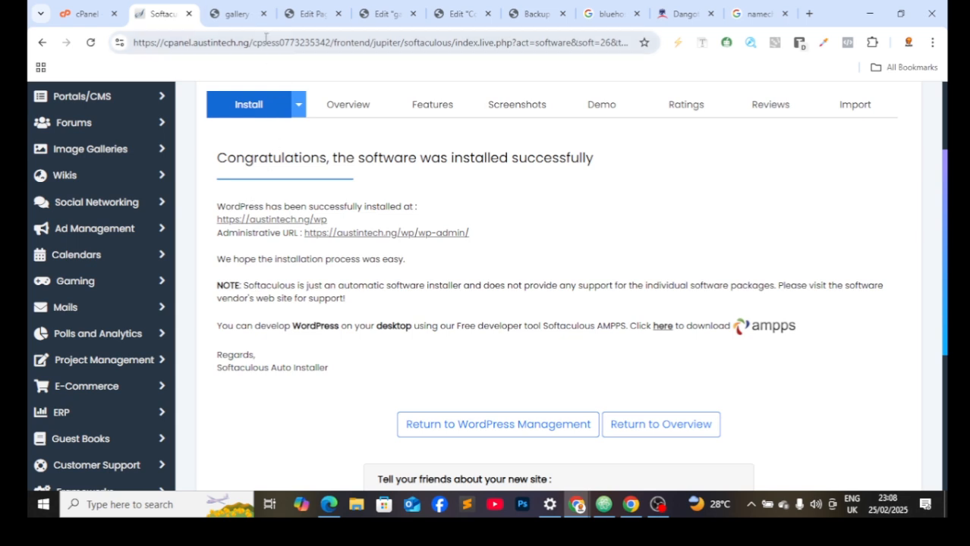
{"action": "left_click", "coordinate": [235, 13]}
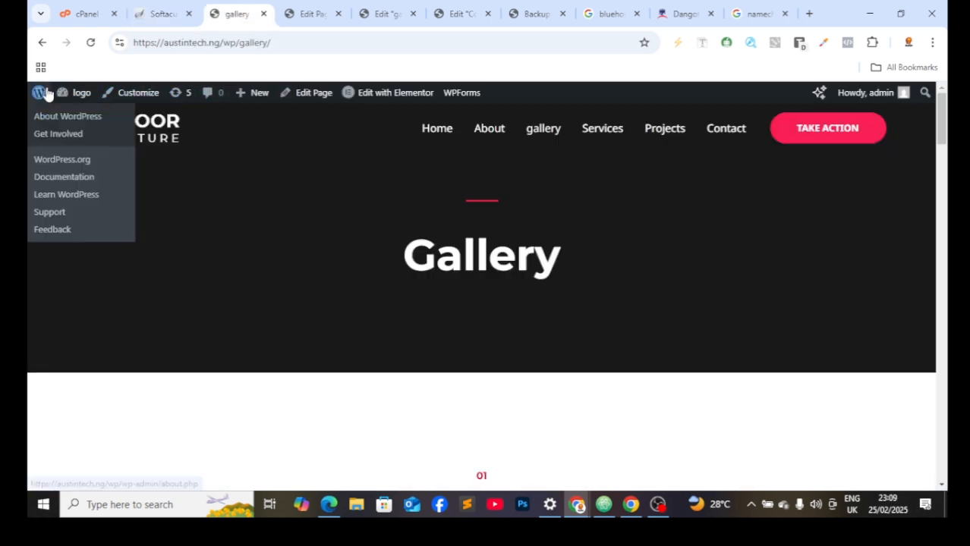
Step: Go to the admin Dashboard, then open Appearance > Customize for the Astra theme
{"action": "mouse_move", "coordinate": [59, 93]}
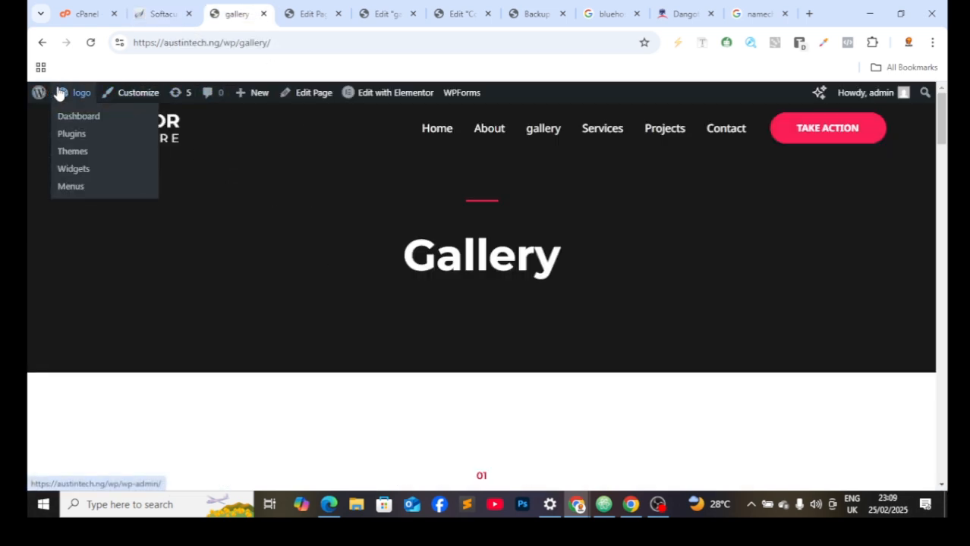
{"action": "left_click", "coordinate": [93, 118]}
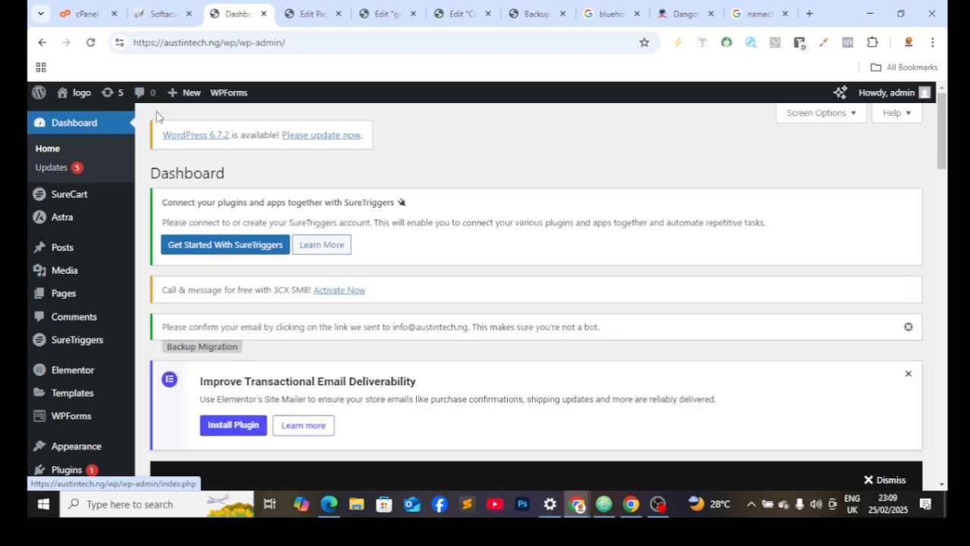
{"action": "scroll", "coordinate": [85, 317], "scroll_direction": "down", "scroll_amount": 3}
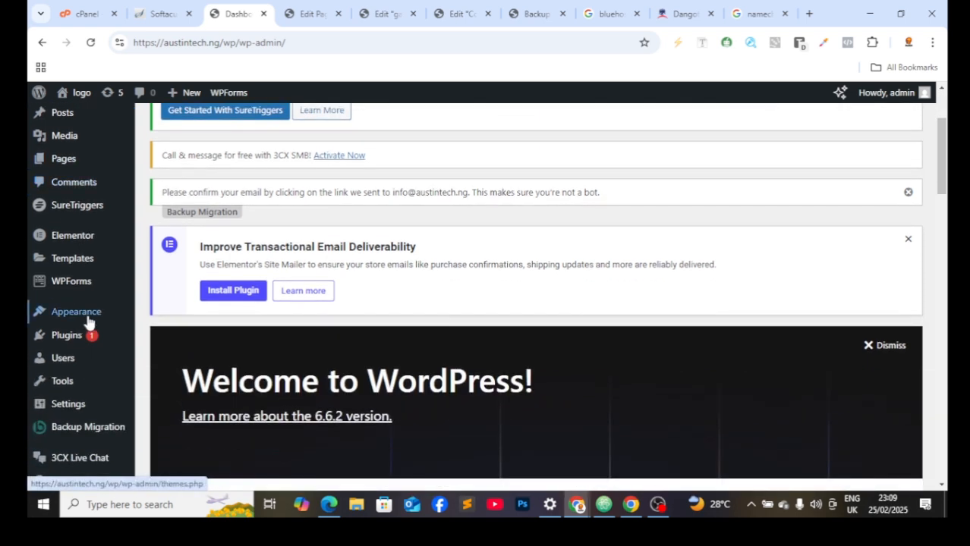
{"action": "mouse_move", "coordinate": [114, 324]}
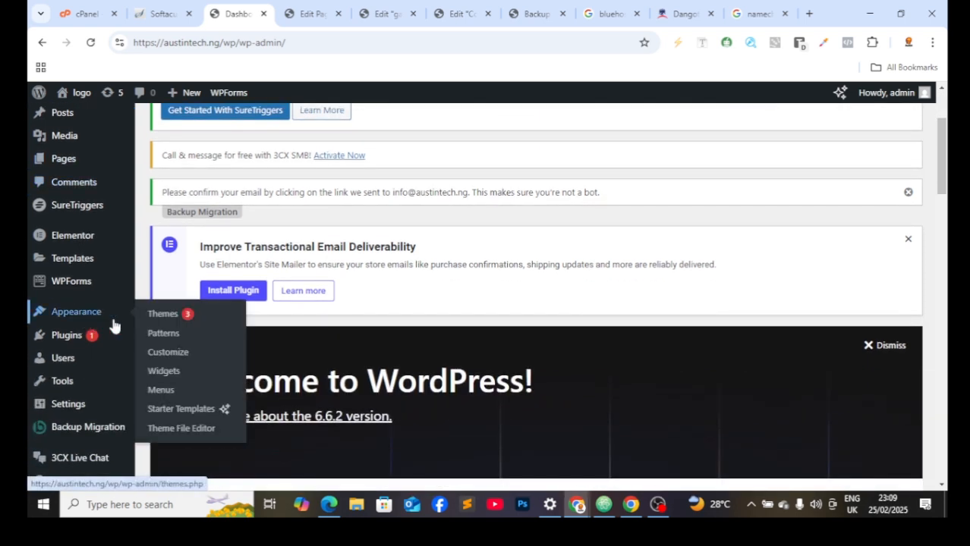
{"action": "left_click", "coordinate": [180, 360]}
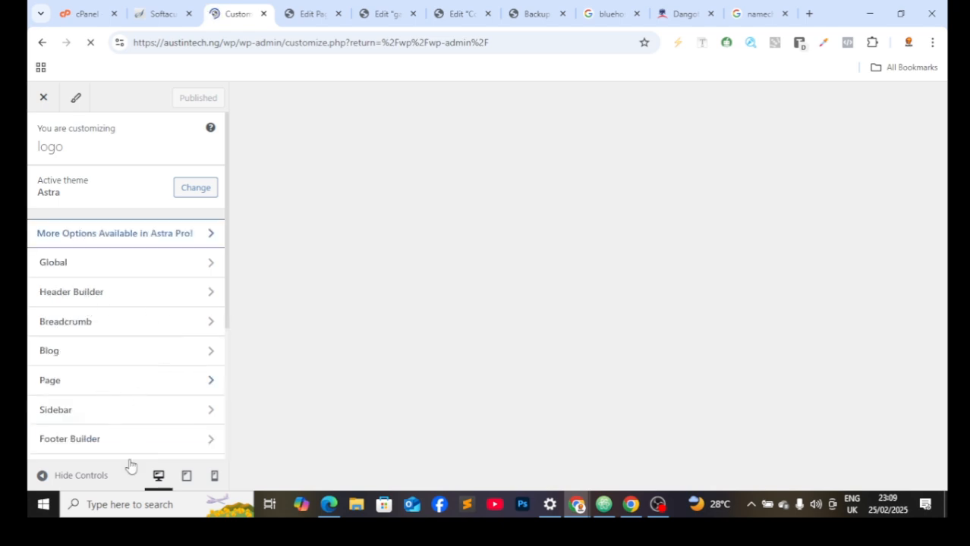
Step: Glance at Additional CSS, then open Site Identity with its Site Icon and logo settings
{"action": "scroll", "coordinate": [135, 449], "scroll_direction": "down", "scroll_amount": 3}
{"action": "left_click", "coordinate": [147, 438]}
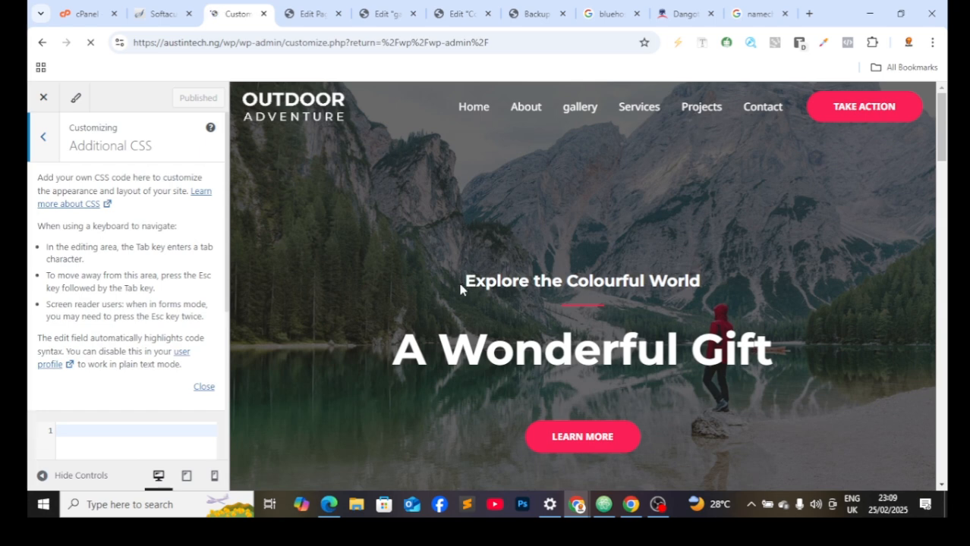
{"action": "left_click", "coordinate": [44, 144]}
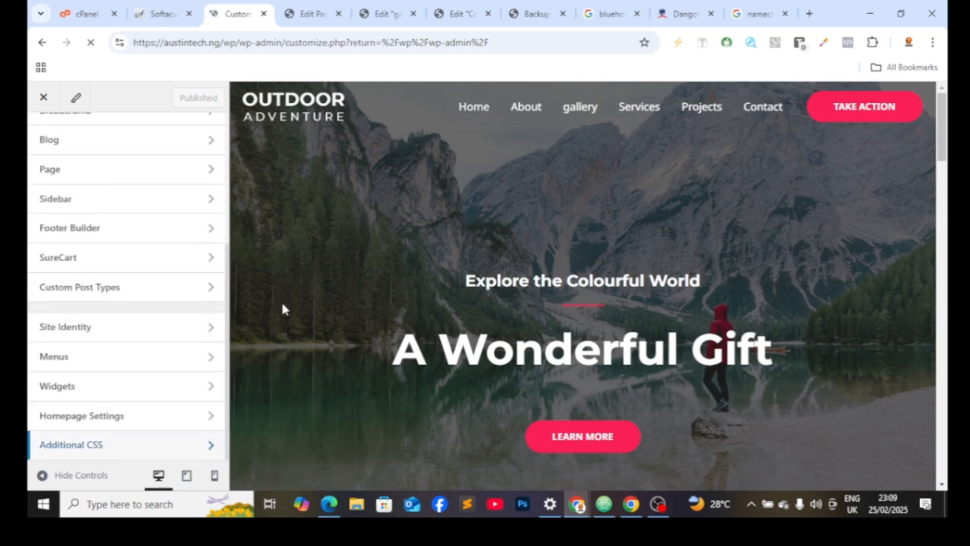
{"action": "left_click", "coordinate": [119, 336]}
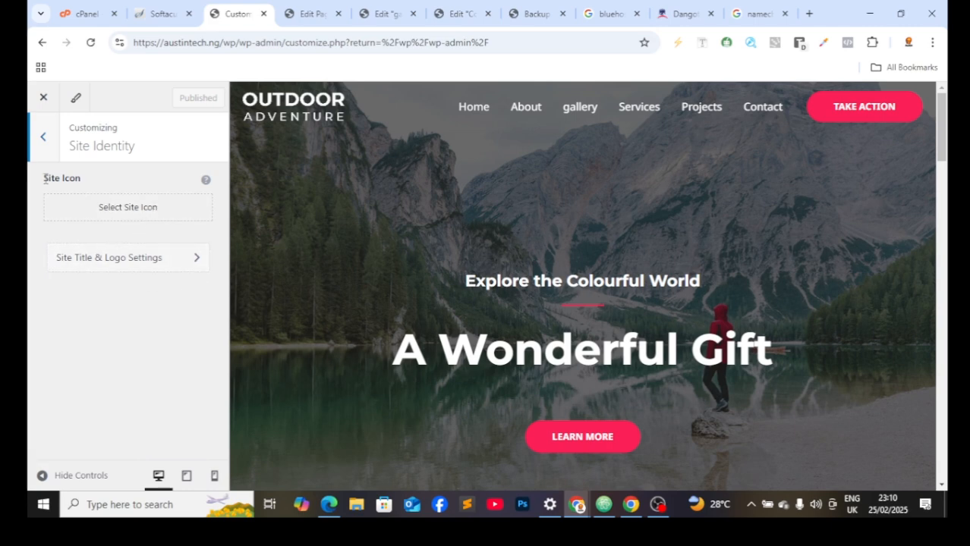
Step: Return to the main Customizer list and open the Footer Builder panel
{"action": "left_click", "coordinate": [30, 148]}
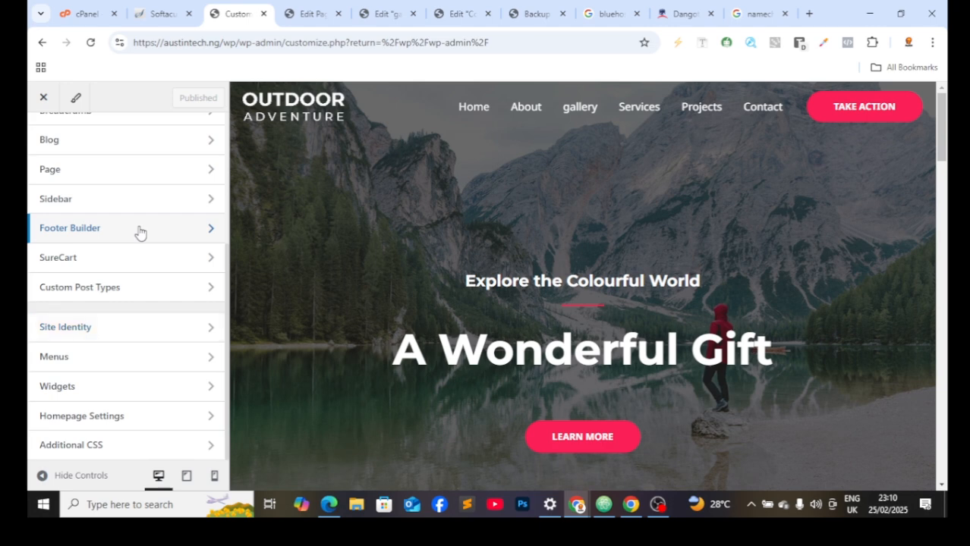
{"action": "left_click", "coordinate": [139, 232]}
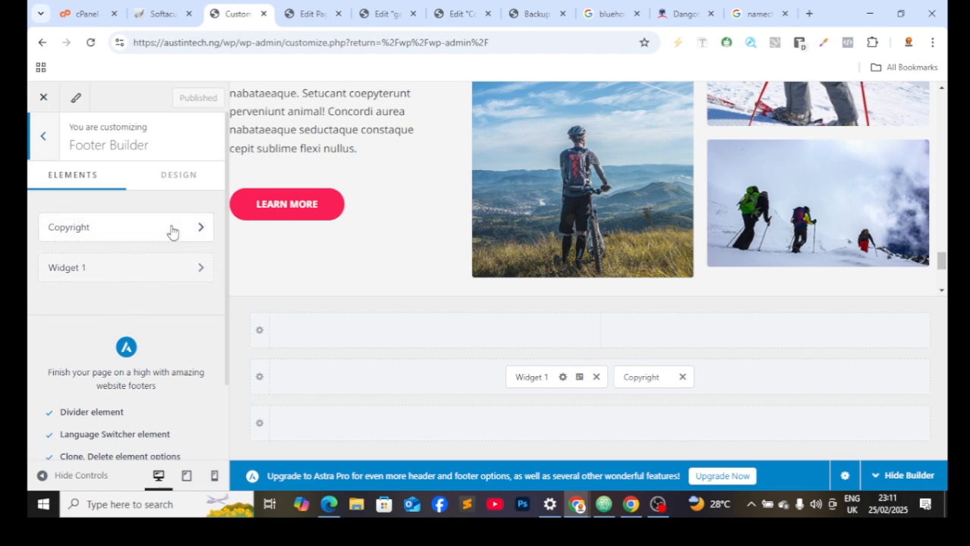
Step: Review the footer design and Copyright settings in Footer Builder, then close the Customizer
{"action": "left_click", "coordinate": [188, 180]}
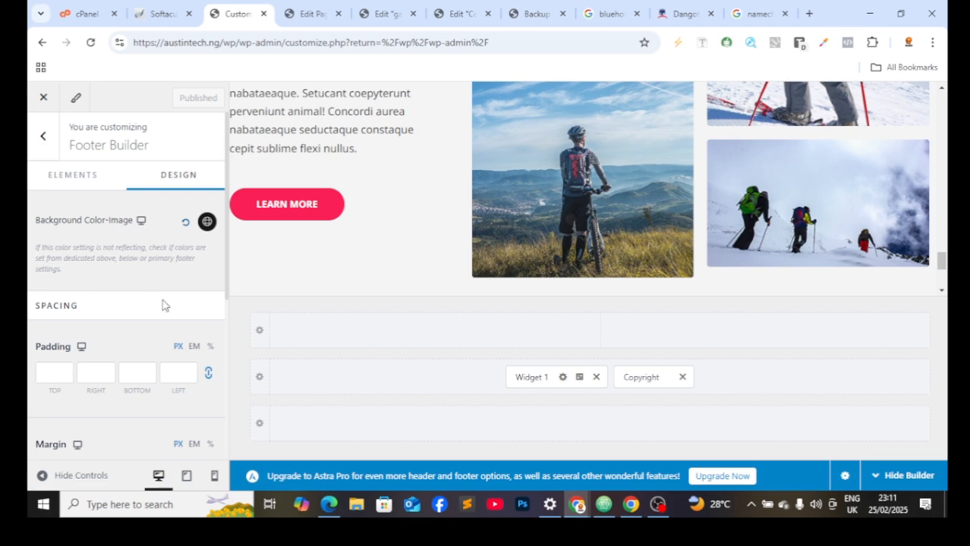
{"action": "scroll", "coordinate": [161, 375], "scroll_direction": "down", "scroll_amount": 3}
{"action": "scroll", "coordinate": [141, 397], "scroll_direction": "up", "scroll_amount": 5}
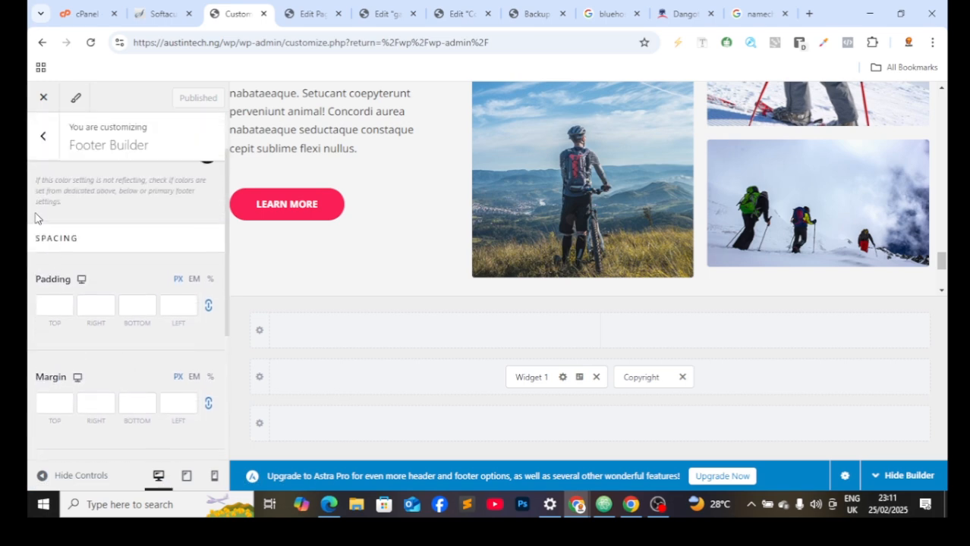
{"action": "left_click", "coordinate": [41, 137]}
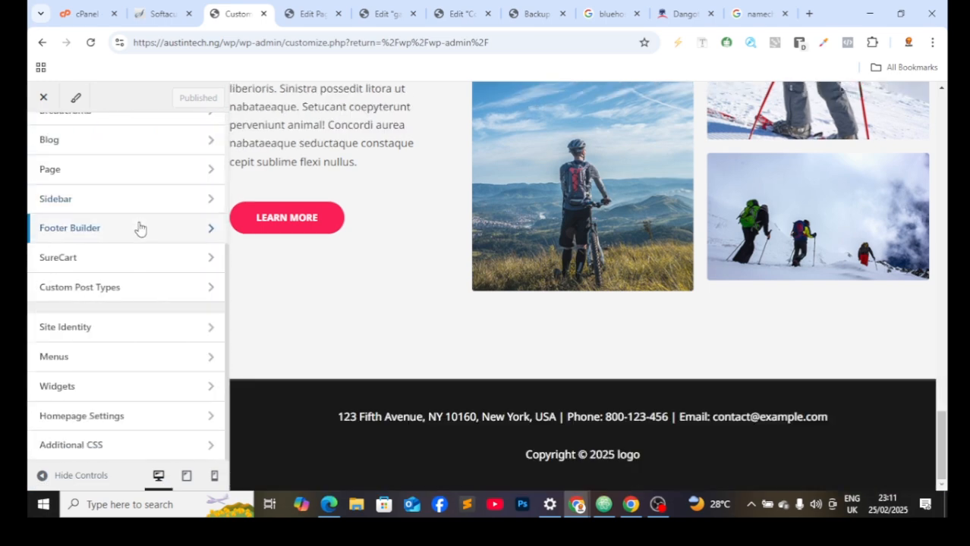
{"action": "left_click", "coordinate": [138, 226]}
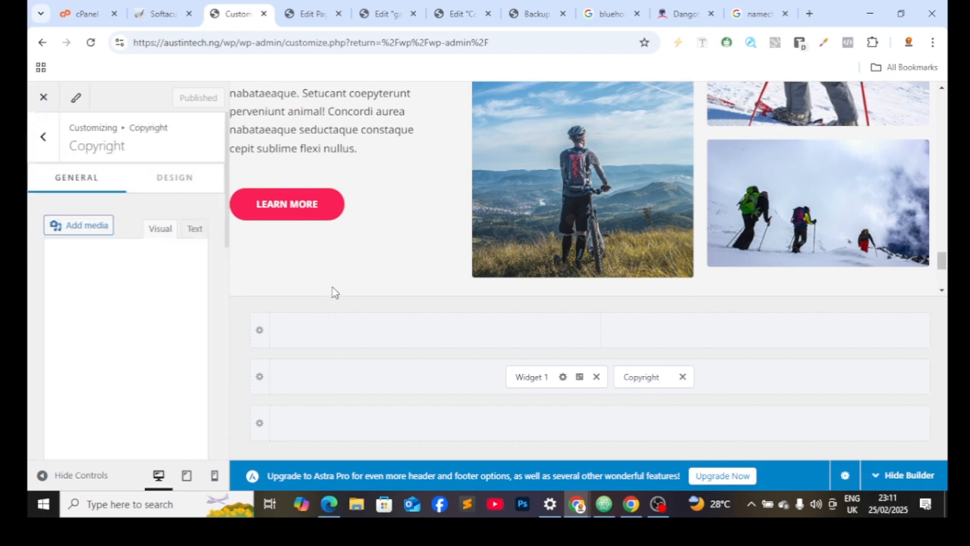
{"action": "scroll", "coordinate": [160, 333], "scroll_direction": "down", "scroll_amount": 1}
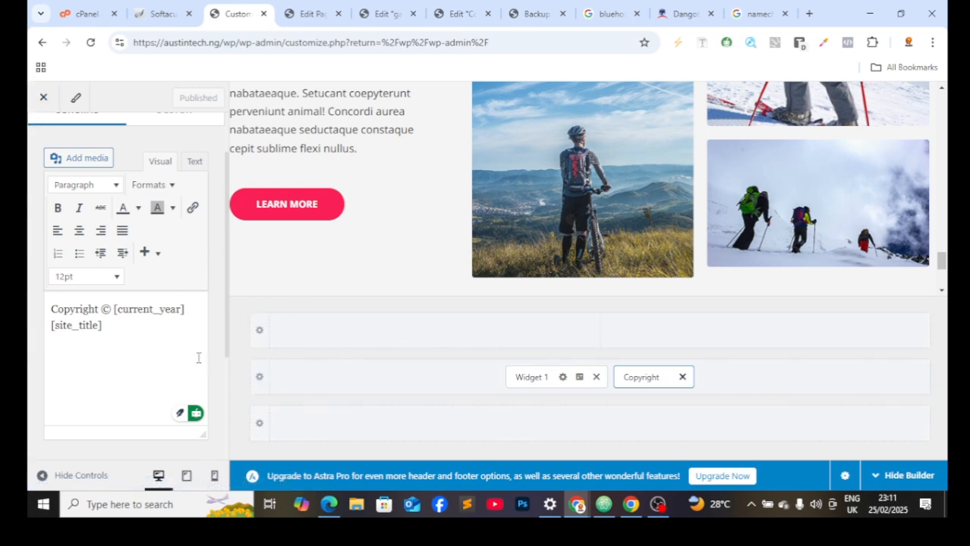
{"action": "scroll", "coordinate": [200, 359], "scroll_direction": "down", "scroll_amount": 3}
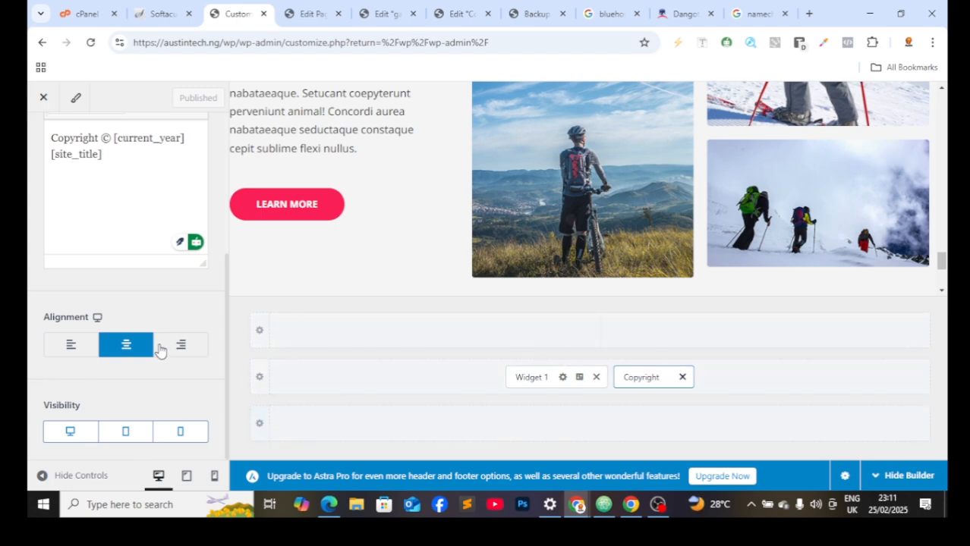
{"action": "left_click", "coordinate": [32, 110]}
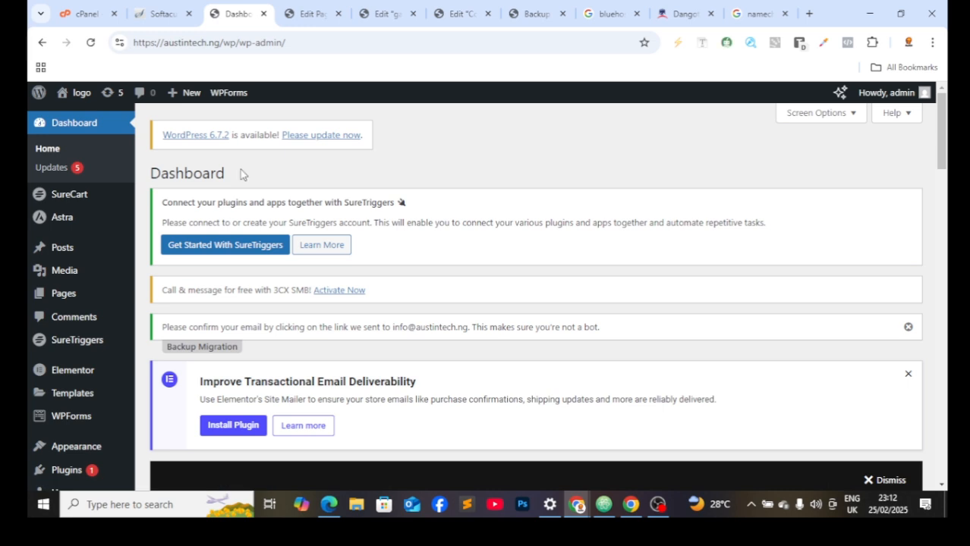
Step: Scroll through the Dashboard, then go to Plugins > Add New Plugin
{"action": "scroll", "coordinate": [48, 364], "scroll_direction": "down", "scroll_amount": 3}
{"action": "mouse_move", "coordinate": [62, 373]}
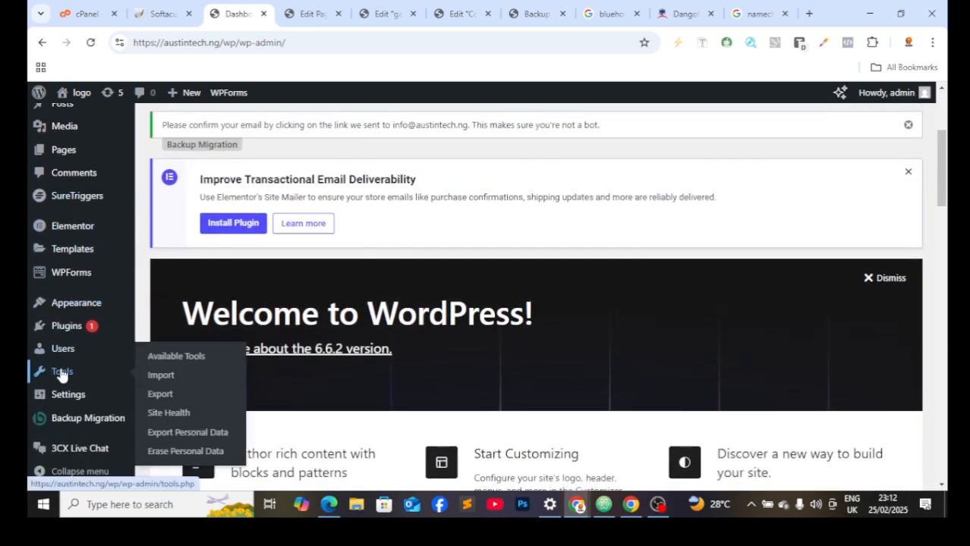
{"action": "scroll", "coordinate": [74, 416], "scroll_direction": "down", "scroll_amount": 1}
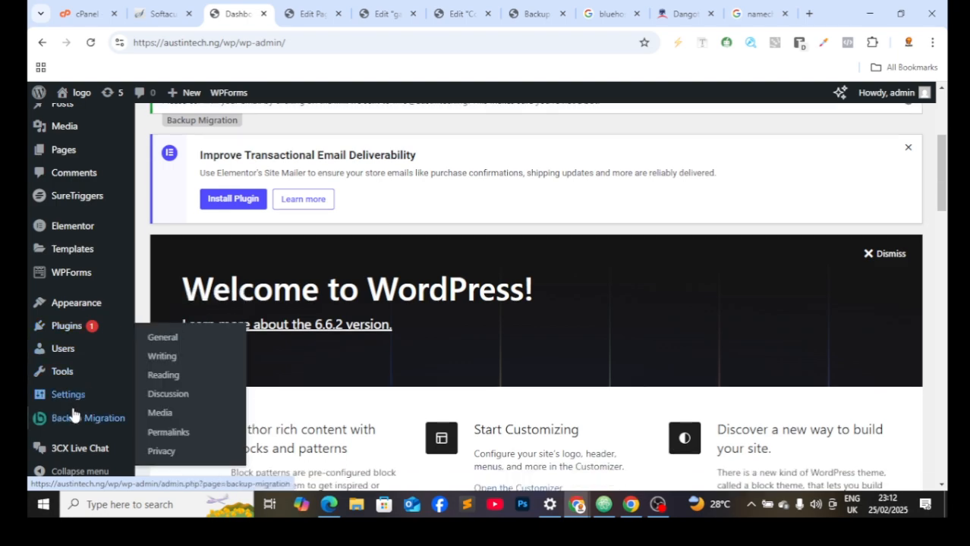
{"action": "scroll", "coordinate": [73, 416], "scroll_direction": "down", "scroll_amount": 12}
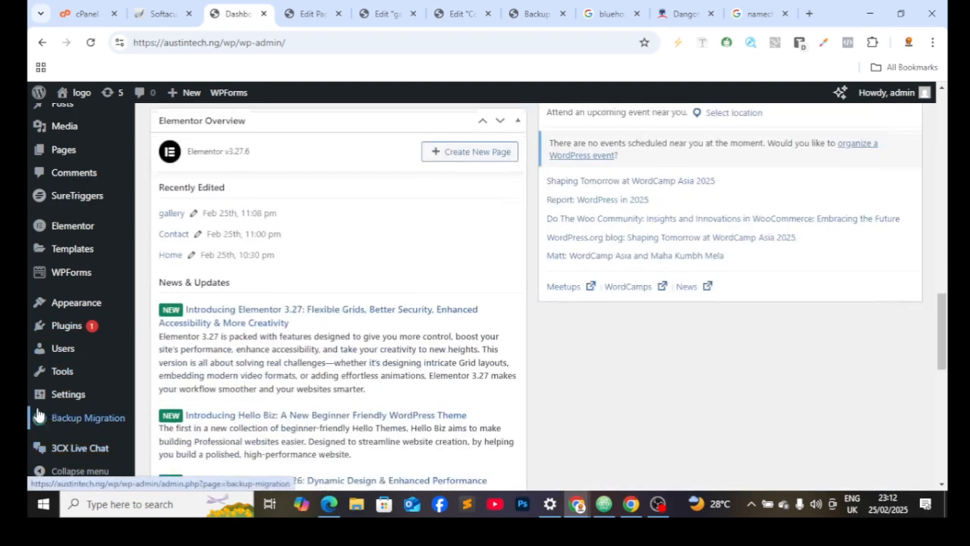
{"action": "scroll", "coordinate": [45, 421], "scroll_direction": "up", "scroll_amount": 3}
{"action": "scroll", "coordinate": [76, 417], "scroll_direction": "down", "scroll_amount": 7}
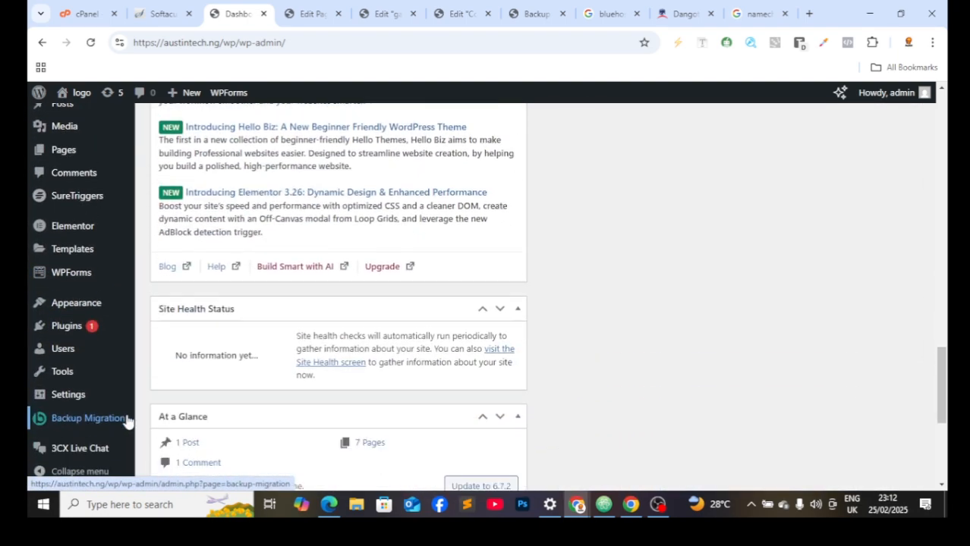
{"action": "scroll", "coordinate": [358, 448], "scroll_direction": "down", "scroll_amount": 4}
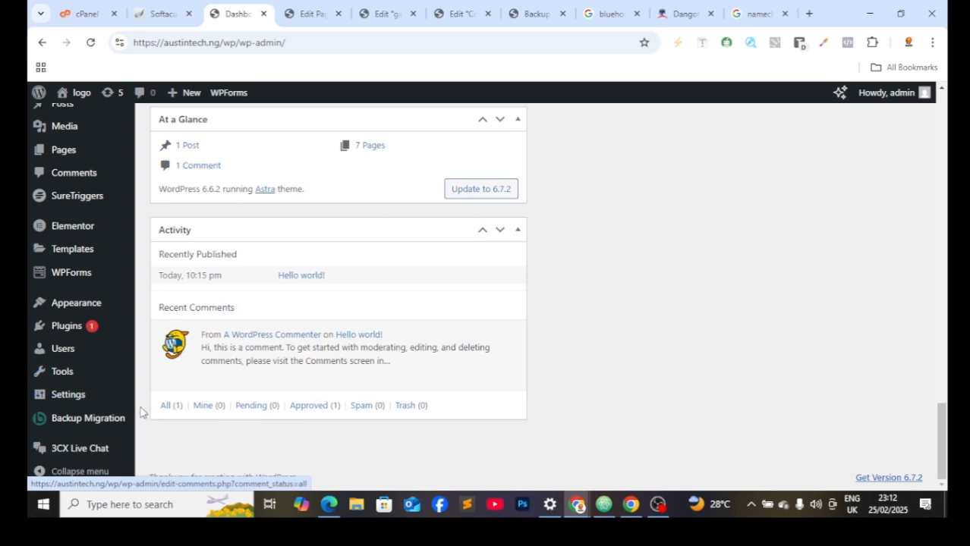
{"action": "mouse_move", "coordinate": [29, 407]}
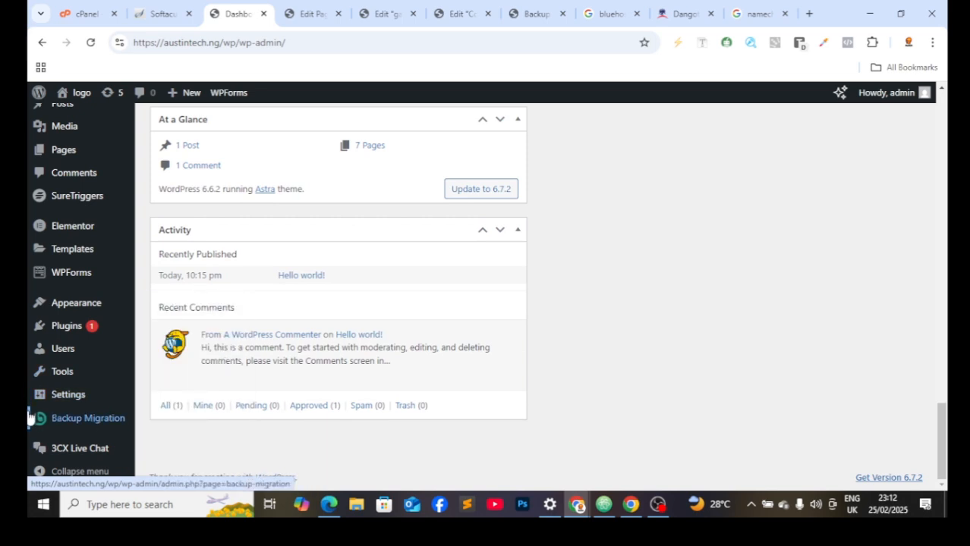
{"action": "mouse_move", "coordinate": [41, 332]}
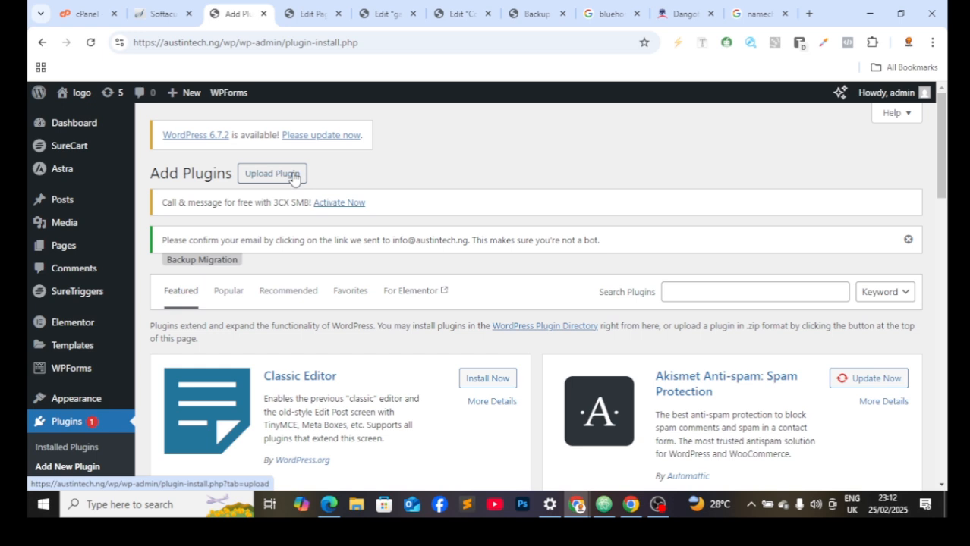
Step: Search plugins for 'smartsupp', then install and activate Smartsupp – live chat
{"action": "left_click", "coordinate": [711, 294]}
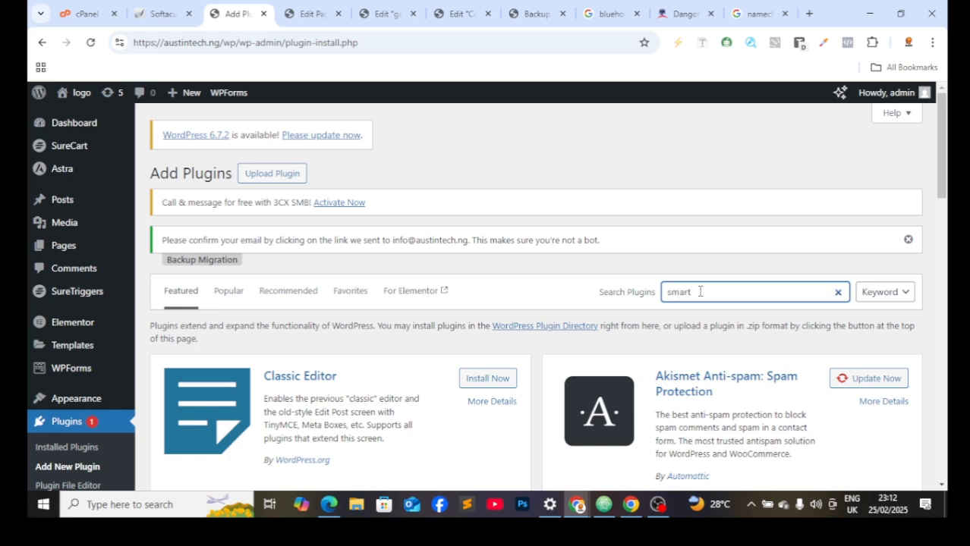
{"action": "type", "text": "smartsu"}
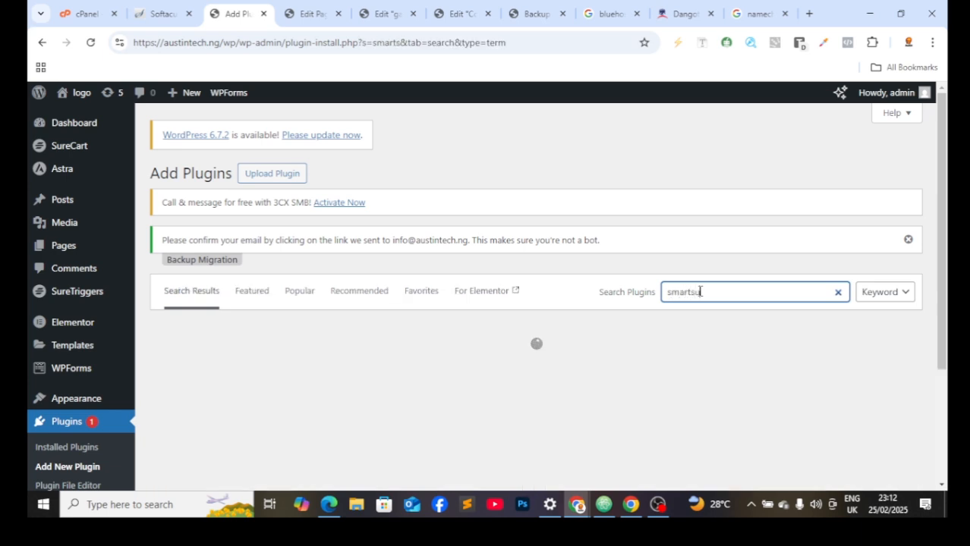
{"action": "type", "text": "pp"}
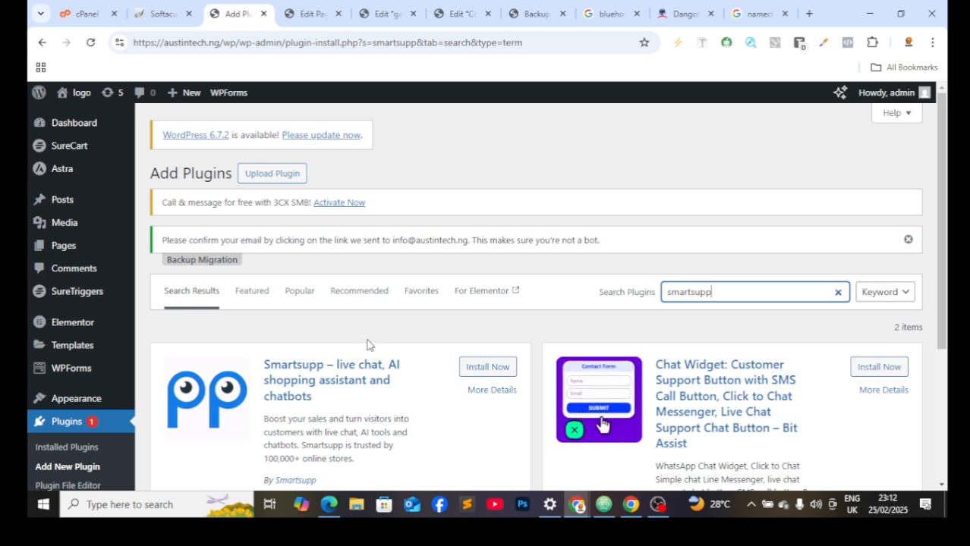
{"action": "scroll", "coordinate": [366, 347], "scroll_direction": "down", "scroll_amount": 2}
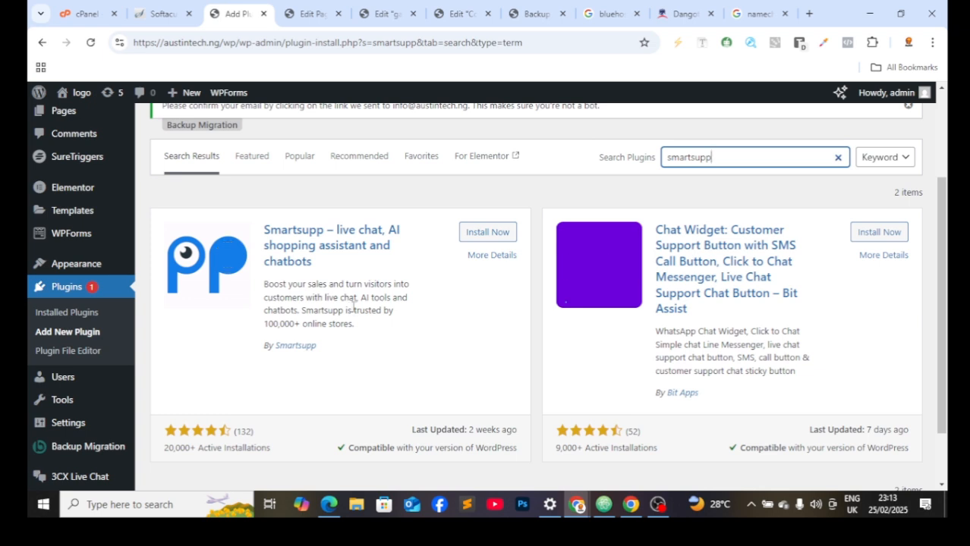
{"action": "left_click", "coordinate": [489, 232]}
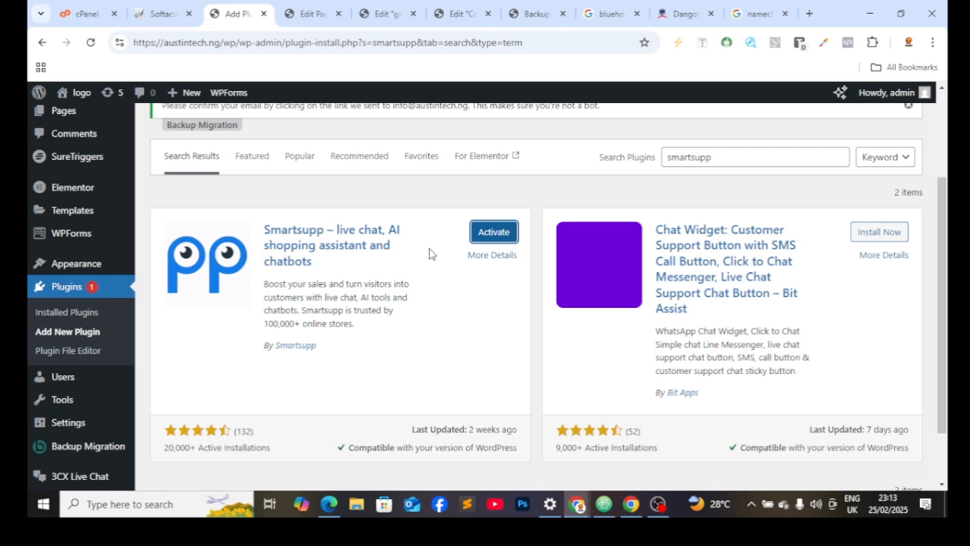
{"action": "left_click", "coordinate": [499, 235]}
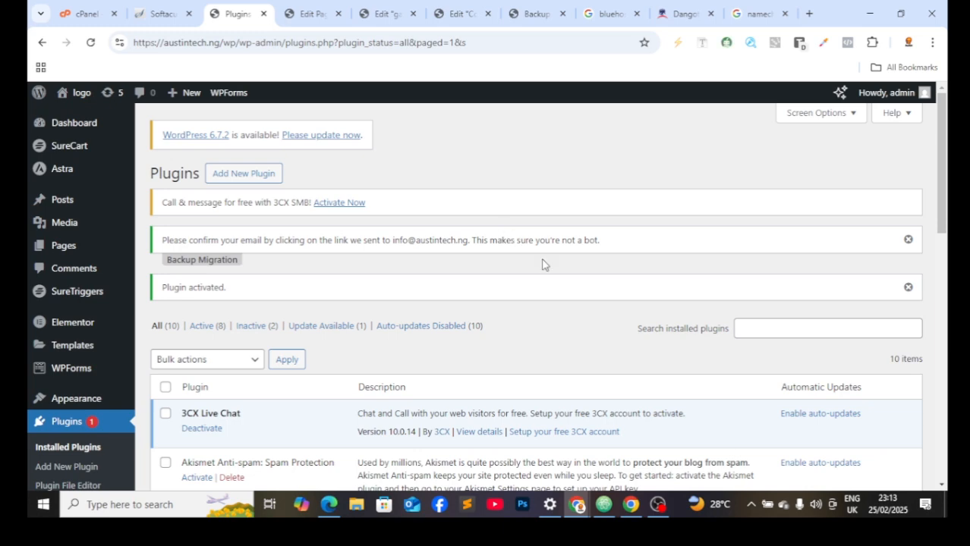
Step: Find Smartsupp Live Chat in Installed Plugins and open its Settings page
{"action": "scroll", "coordinate": [543, 264], "scroll_direction": "down", "scroll_amount": 5}
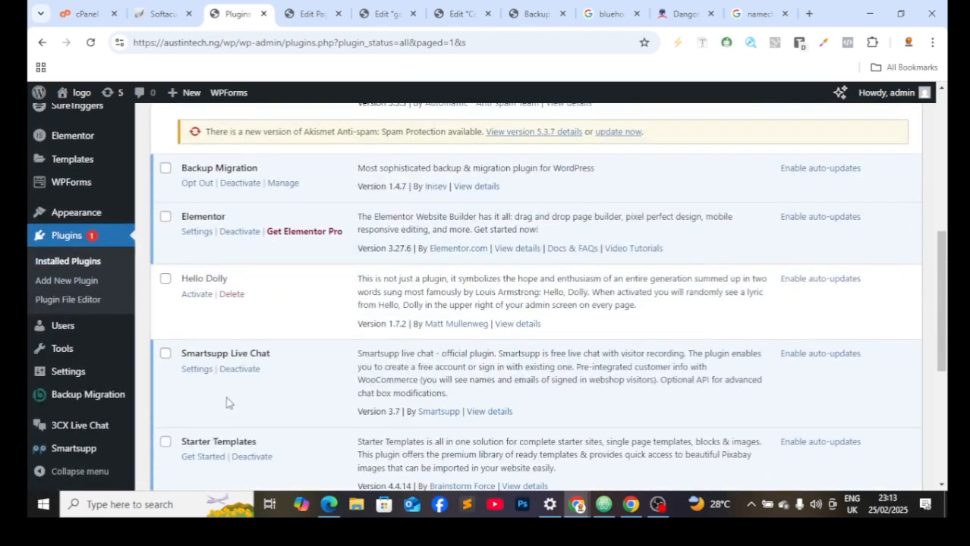
{"action": "left_click", "coordinate": [197, 369]}
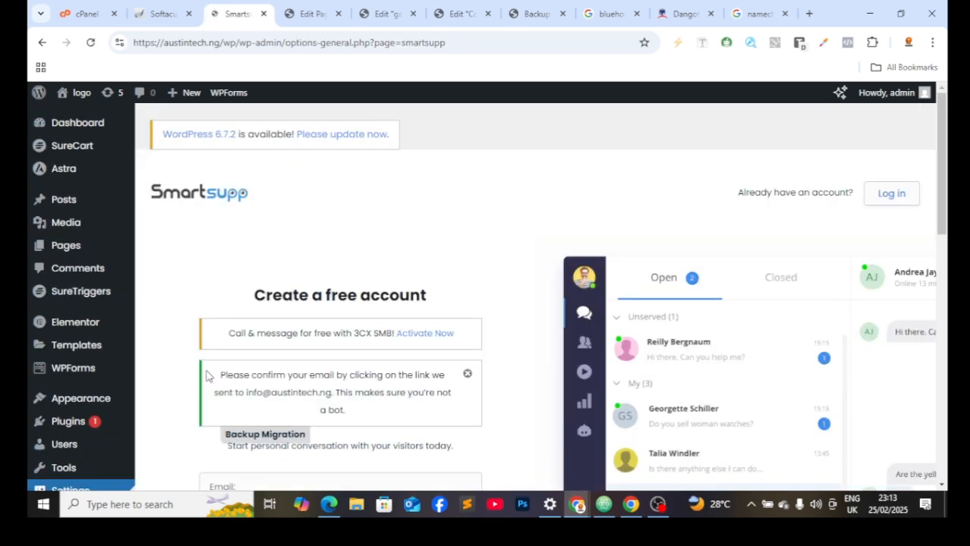
Step: Replace the phone number in the sign-up field with the account e-mail and create the free Smartsupp account
{"action": "right_click", "coordinate": [442, 363]}
{"action": "left_click", "coordinate": [314, 249]}
{"action": "scroll", "coordinate": [314, 248], "scroll_direction": "down", "scroll_amount": 5}
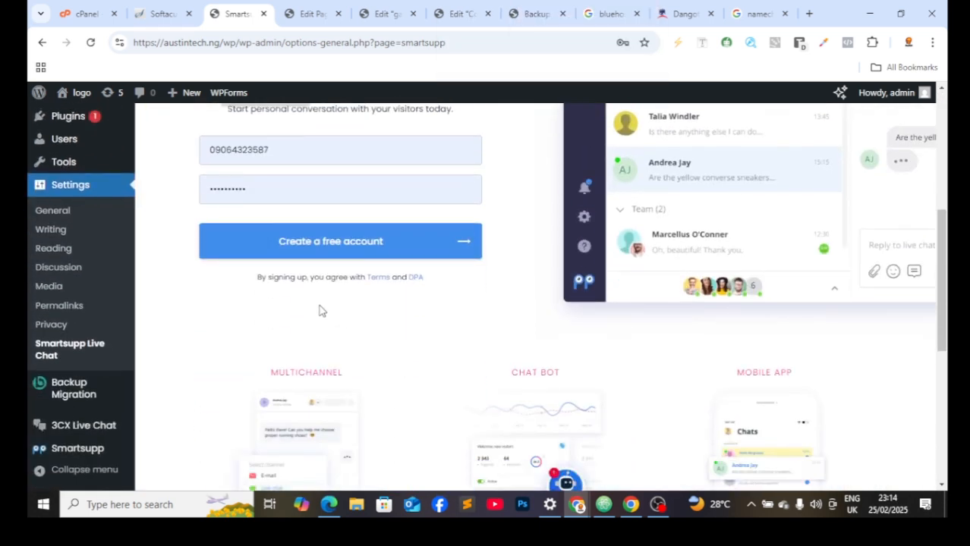
{"action": "left_click", "coordinate": [384, 248]}
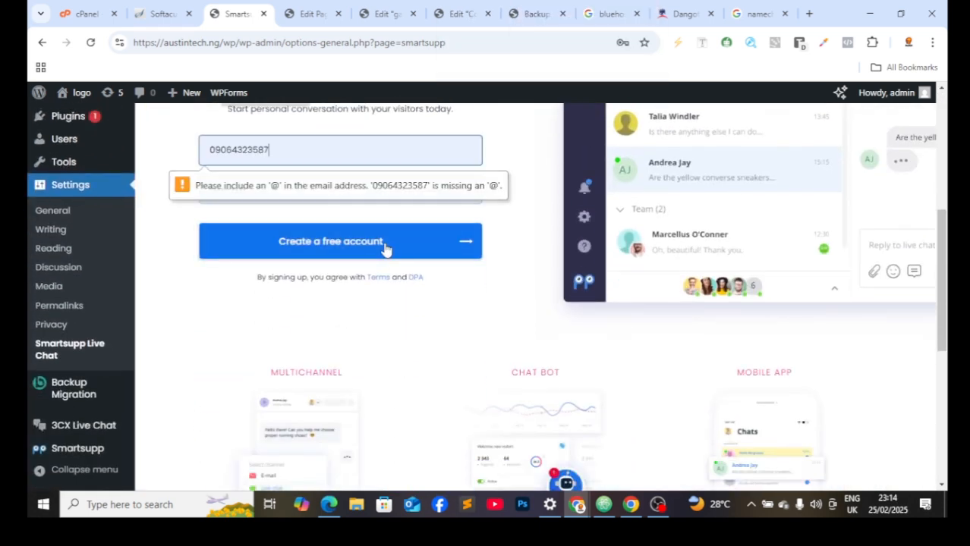
{"action": "left_click", "coordinate": [280, 154]}
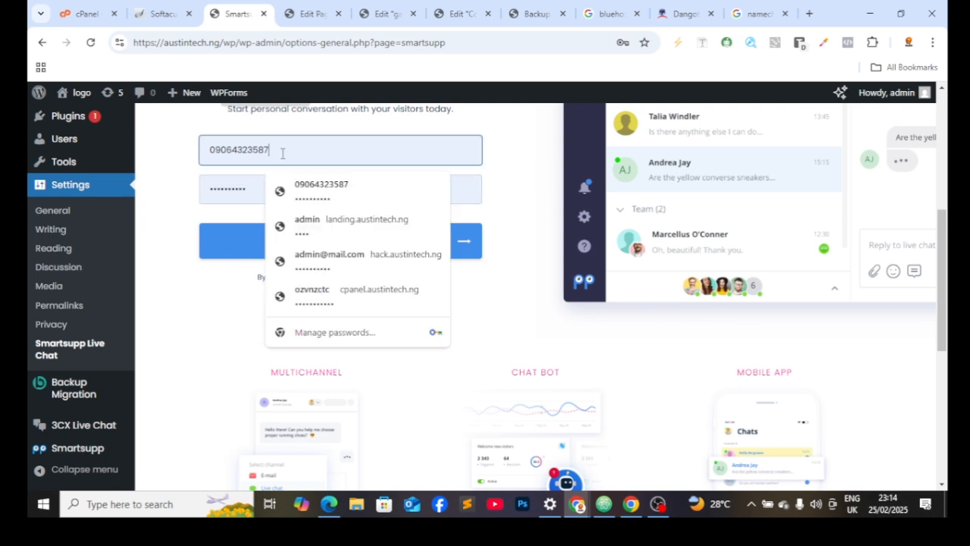
{"action": "key", "text": "BackSpace"}
{"action": "key", "text": "BackSpace"}
{"action": "key", "text": "BackSpace"}
{"action": "key", "text": "BackSpace"}
{"action": "key", "text": "BackSpace"}
{"action": "key", "text": "BackSpace"}
{"action": "key", "text": "BackSpace"}
{"action": "key", "text": "BackSpace"}
{"action": "key", "text": "BackSpace"}
{"action": "key", "text": "BackSpace"}
{"action": "key", "text": "BackSpace"}
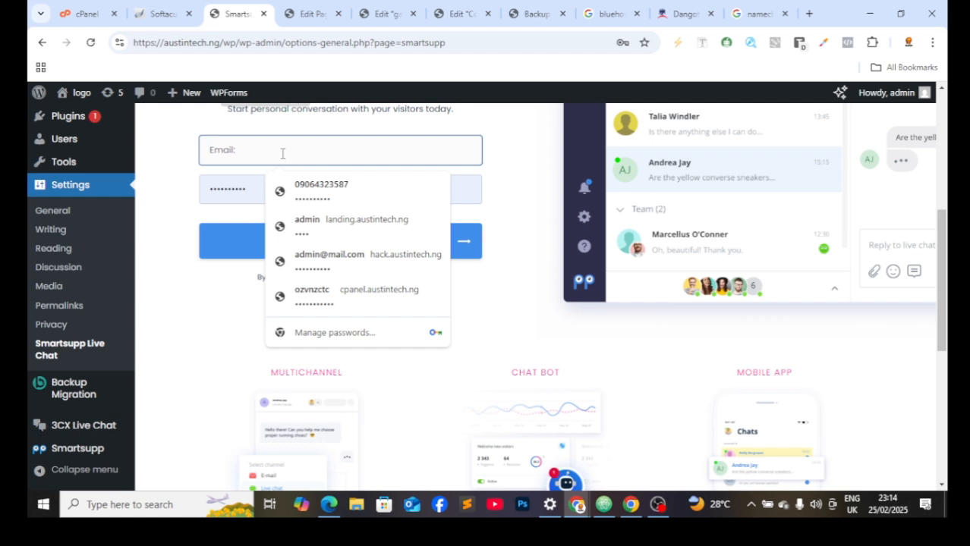
{"action": "key", "text": "ctrl+v"}
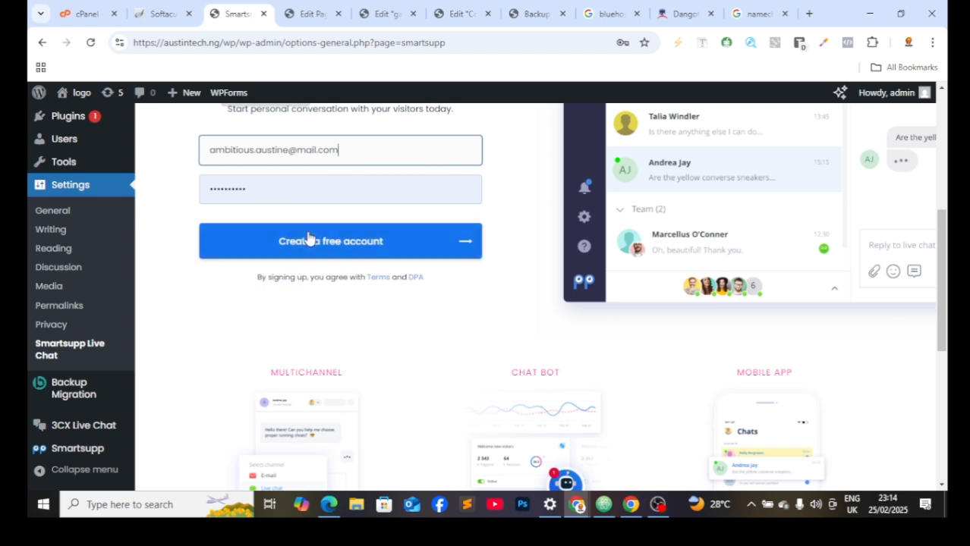
{"action": "left_click", "coordinate": [309, 238]}
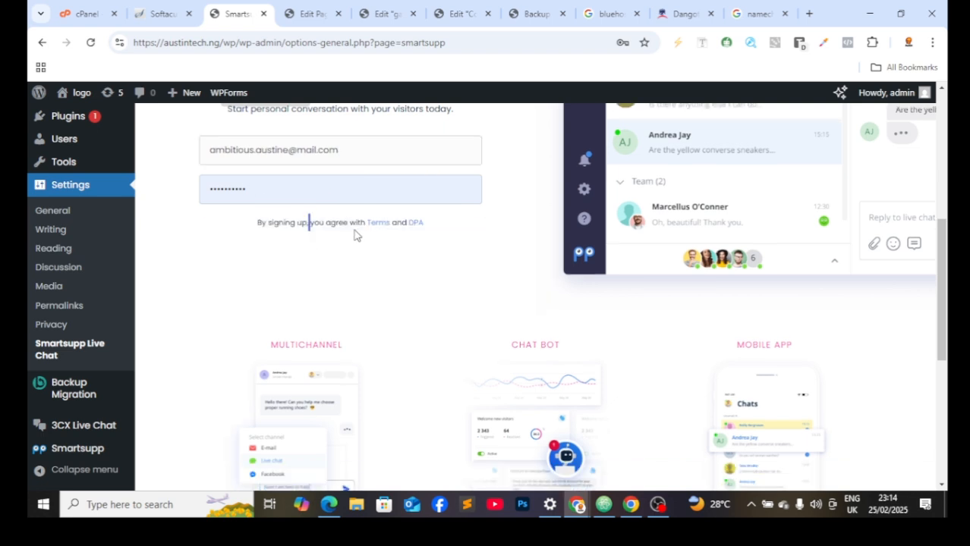
Step: Decline Chrome's password save and open Smartsupp's visitor chat in a new tab
{"action": "scroll", "coordinate": [351, 290], "scroll_direction": "up", "scroll_amount": 2}
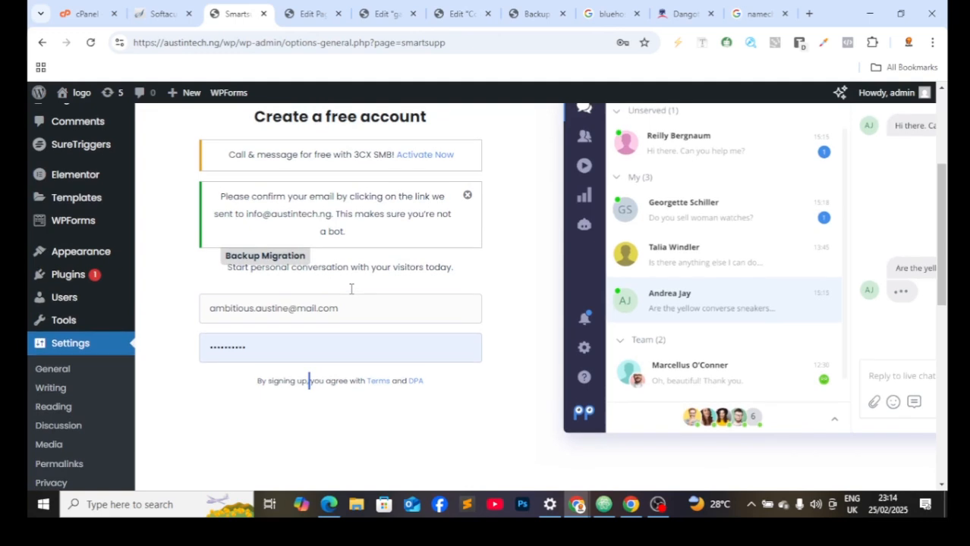
{"action": "scroll", "coordinate": [351, 289], "scroll_direction": "up", "scroll_amount": 1}
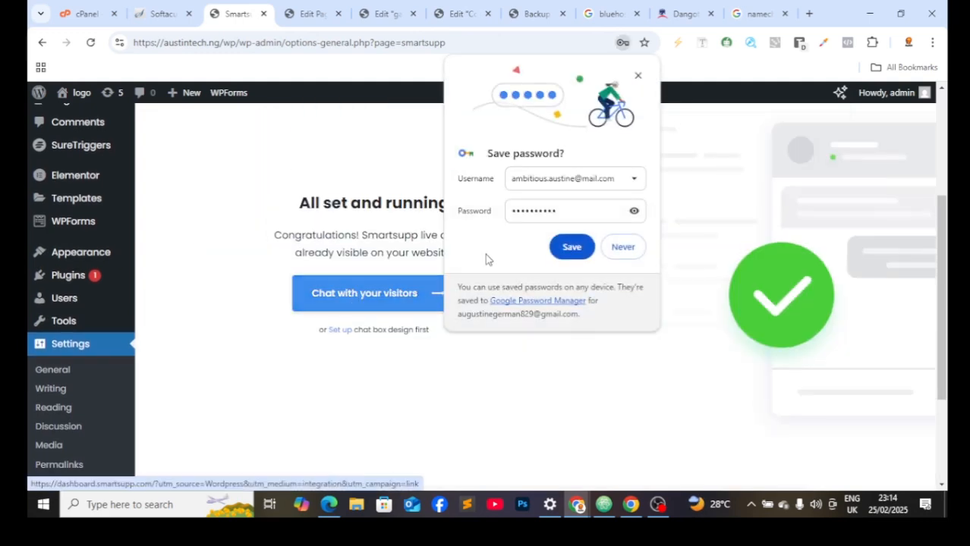
{"action": "left_click", "coordinate": [620, 248]}
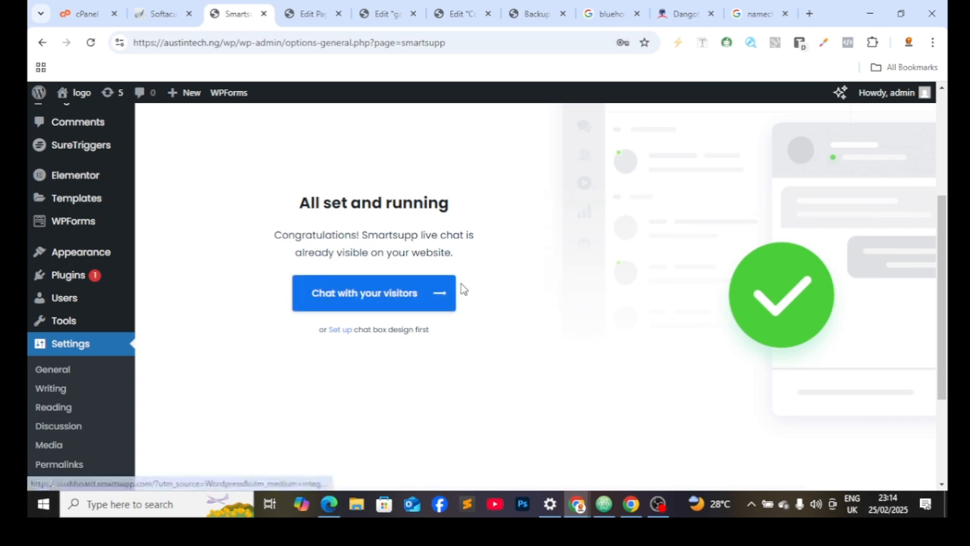
{"action": "left_click", "coordinate": [347, 291]}
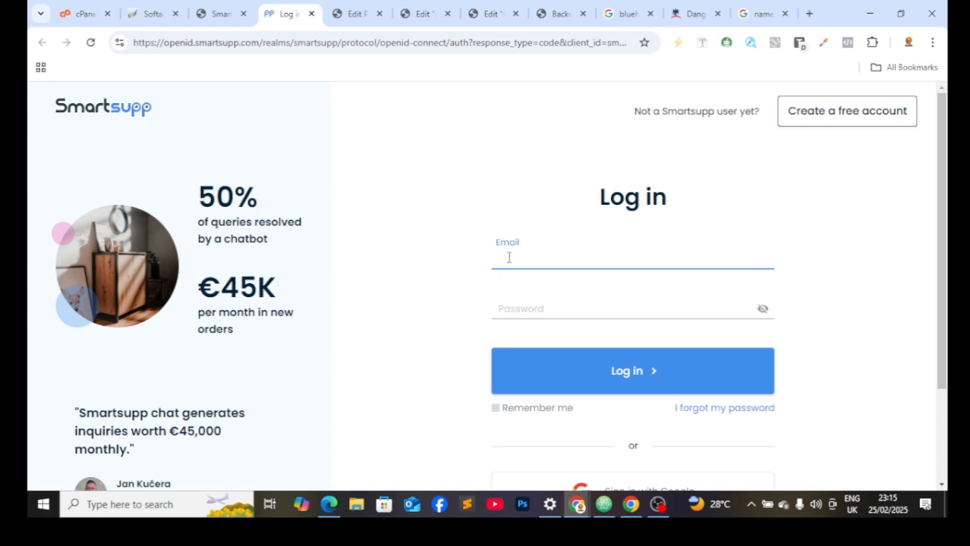
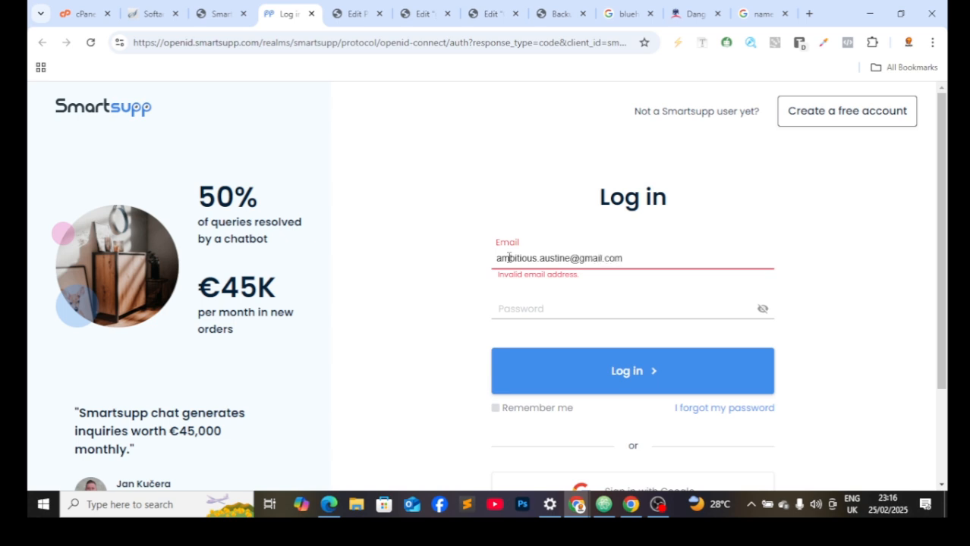
Step: Enter the account e-mail and the account password on the Smartsupp login page
{"action": "left_click", "coordinate": [525, 303]}
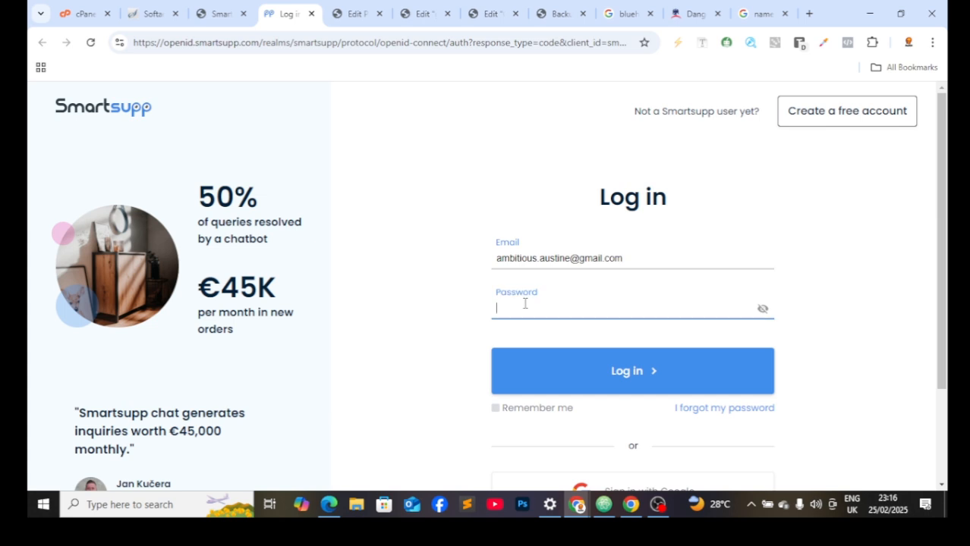
{"action": "type", "text": "••••••"}
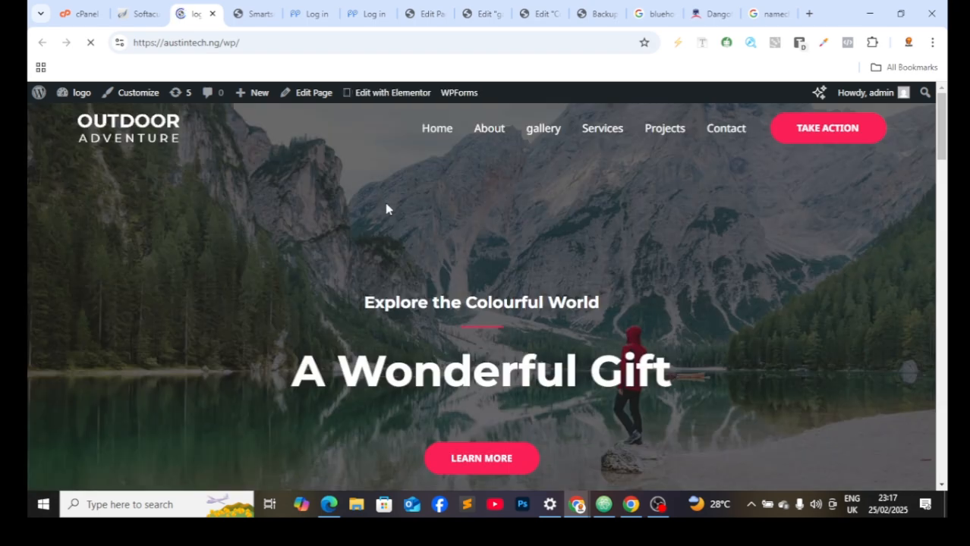
Step: Scroll down the Austin Tech homepage to the footer and back up to the hero
{"action": "scroll", "coordinate": [383, 220], "scroll_direction": "down", "scroll_amount": 3}
{"action": "scroll", "coordinate": [370, 241], "scroll_direction": "up", "scroll_amount": 3}
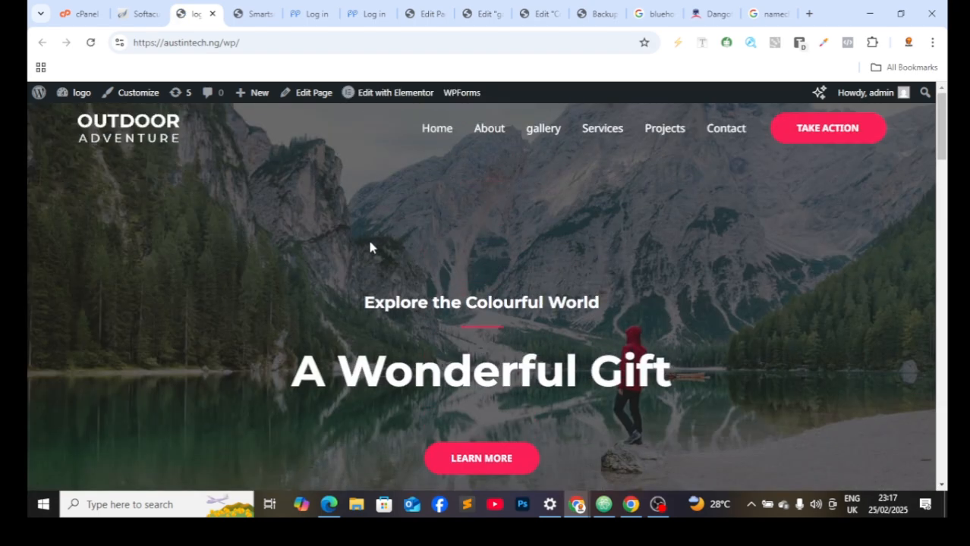
{"action": "scroll", "coordinate": [367, 250], "scroll_direction": "down", "scroll_amount": 12}
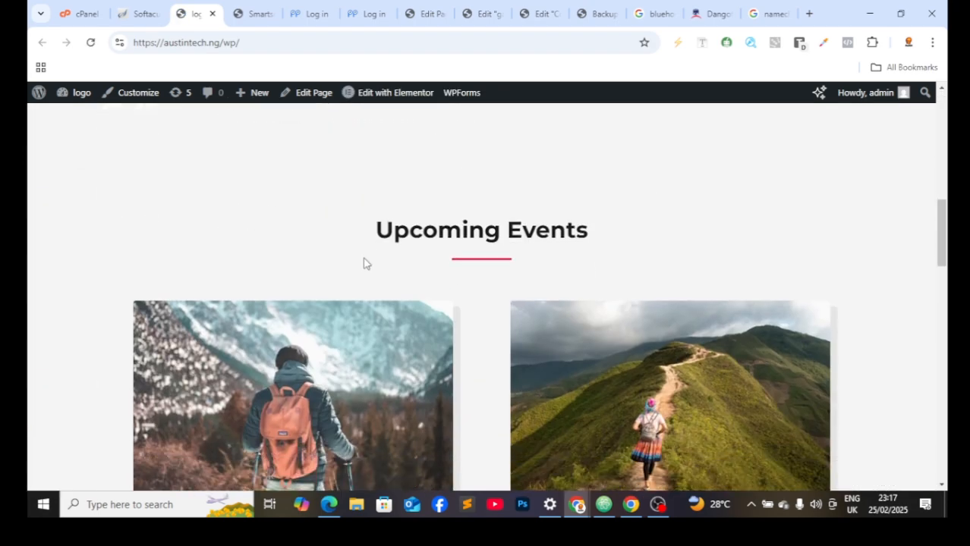
{"action": "scroll", "coordinate": [370, 275], "scroll_direction": "down", "scroll_amount": 10}
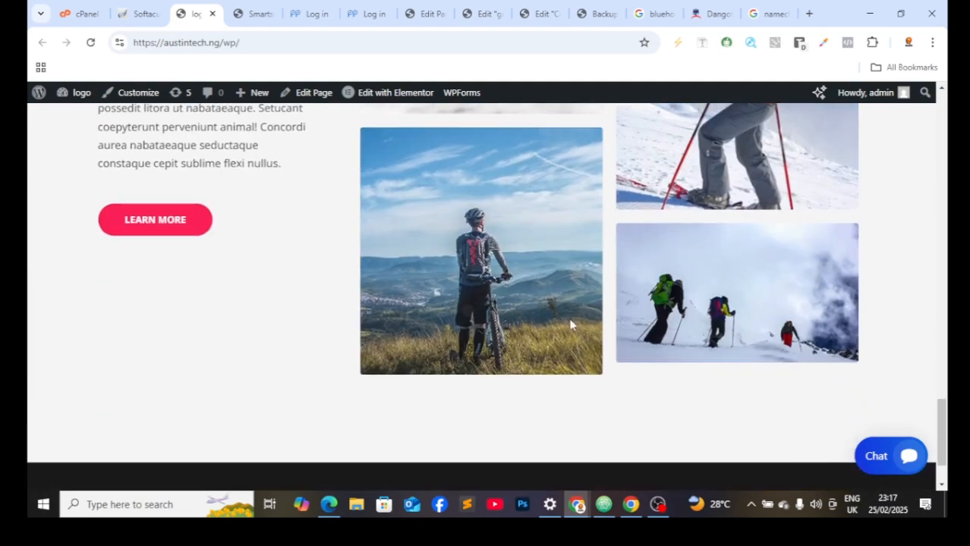
{"action": "scroll", "coordinate": [591, 323], "scroll_direction": "down", "scroll_amount": 3}
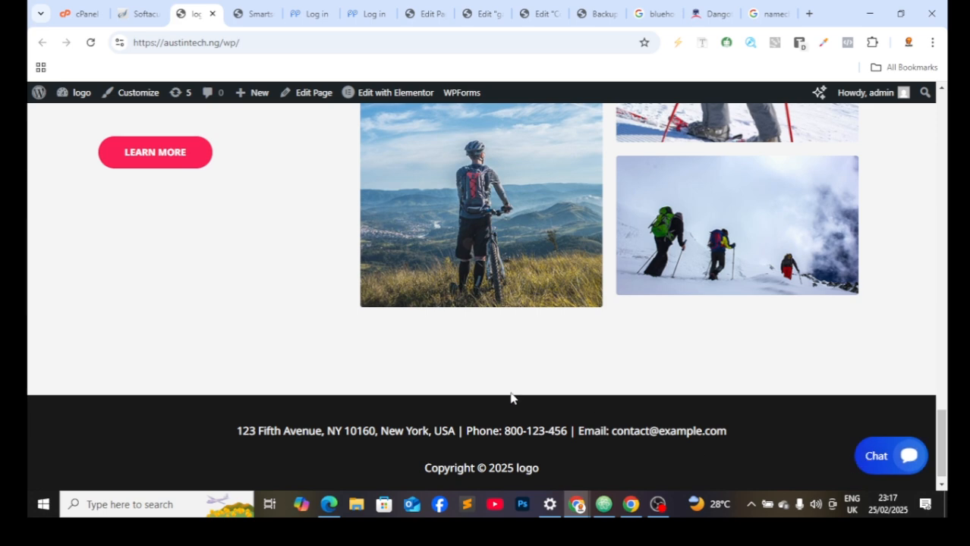
{"action": "scroll", "coordinate": [448, 397], "scroll_direction": "up", "scroll_amount": 5}
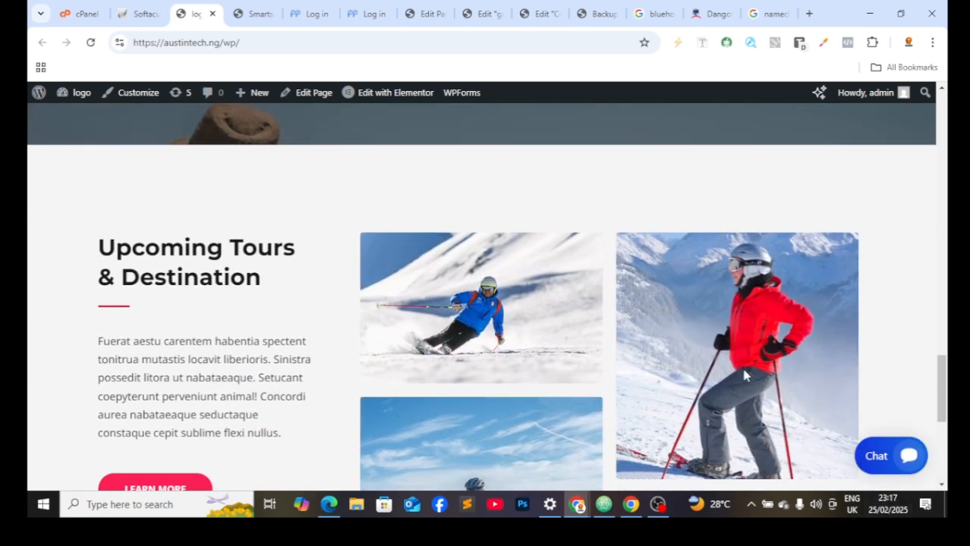
{"action": "scroll", "coordinate": [744, 374], "scroll_direction": "up", "scroll_amount": 10}
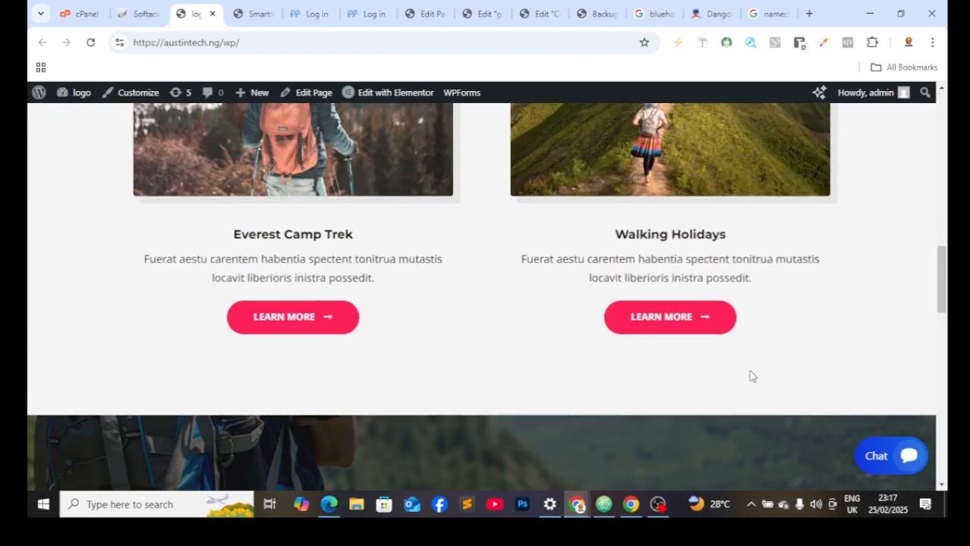
{"action": "scroll", "coordinate": [740, 377], "scroll_direction": "up", "scroll_amount": 3}
{"action": "scroll", "coordinate": [495, 323], "scroll_direction": "up", "scroll_amount": 6}
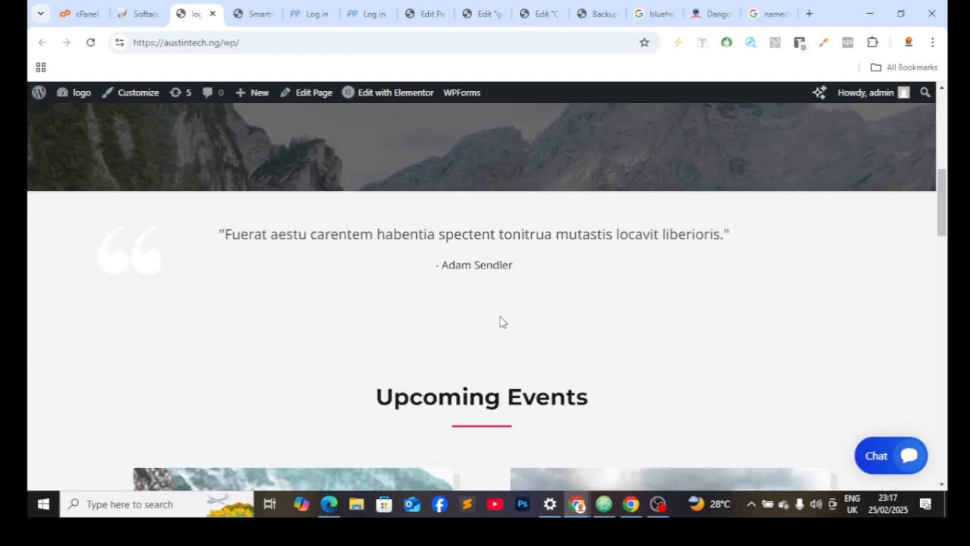
{"action": "scroll", "coordinate": [463, 273], "scroll_direction": "up", "scroll_amount": 3}
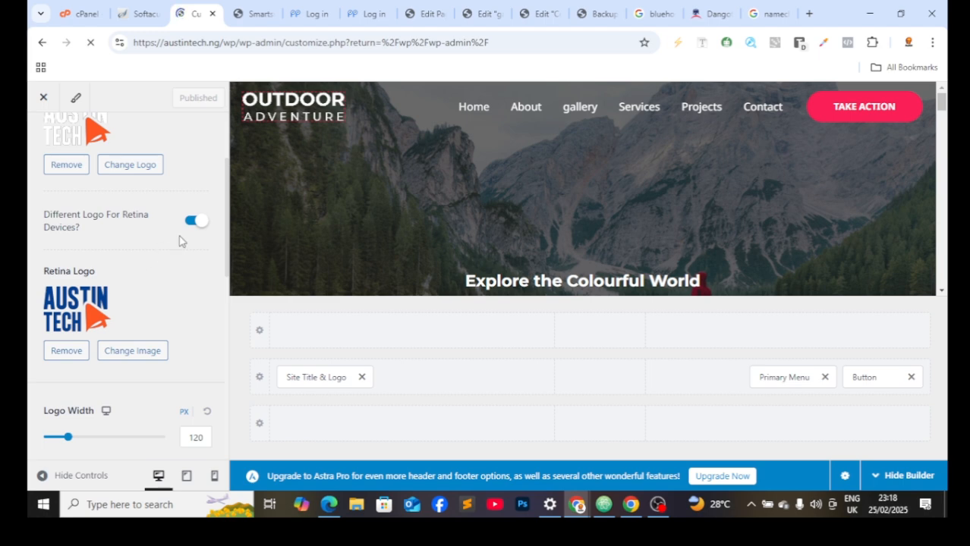
Step: Disable the retina logo and inline logo & title, and show the site title on tablet and mobile
{"action": "left_click", "coordinate": [194, 223]}
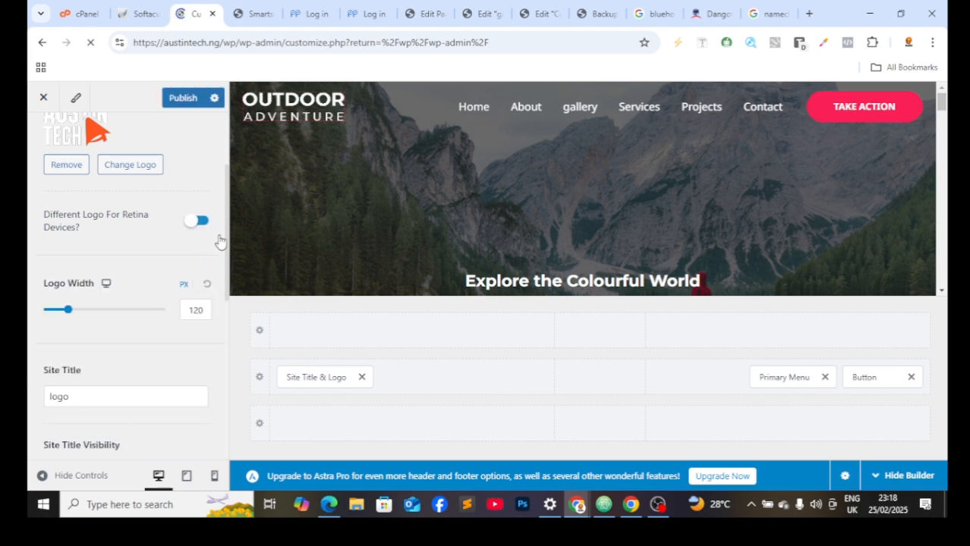
{"action": "scroll", "coordinate": [152, 264], "scroll_direction": "down", "scroll_amount": 4}
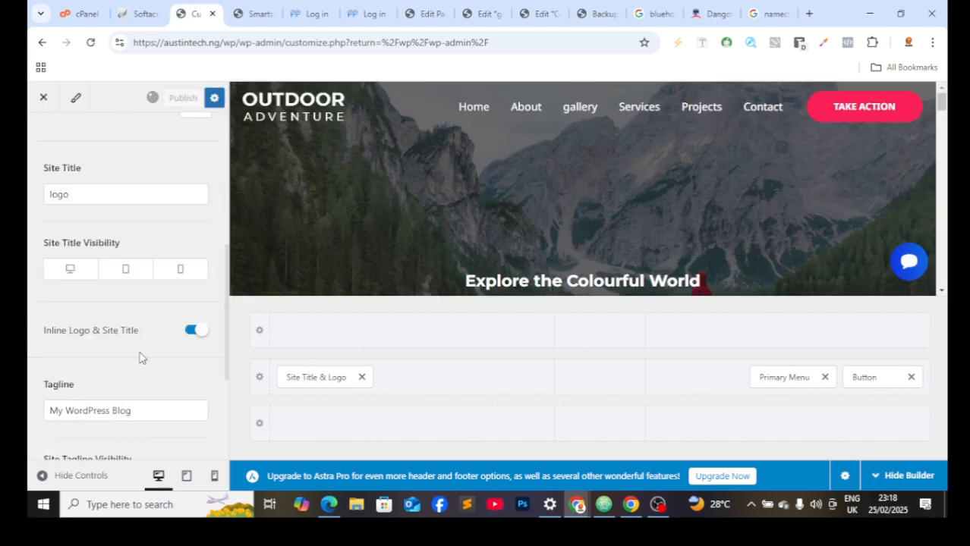
{"action": "left_click", "coordinate": [129, 271]}
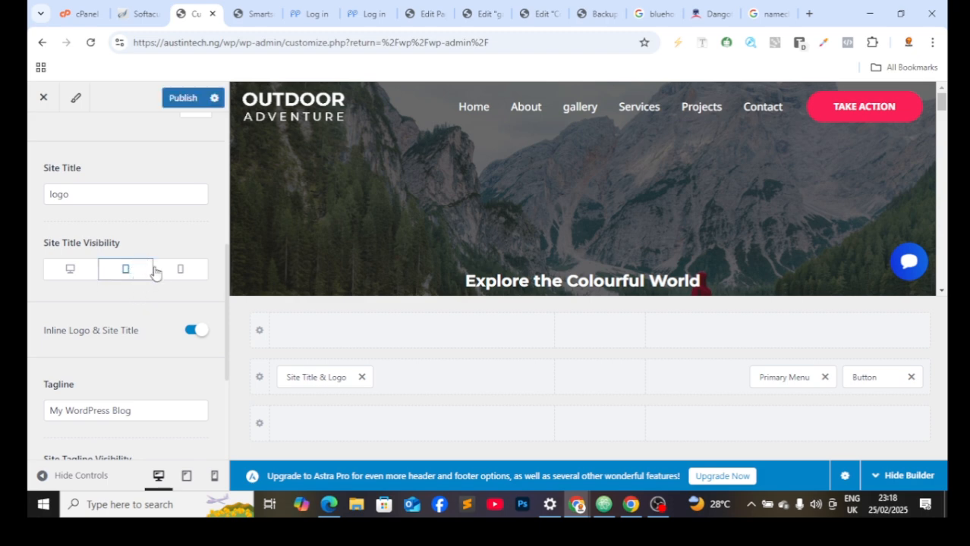
{"action": "left_click", "coordinate": [197, 268]}
{"action": "left_click", "coordinate": [196, 330]}
{"action": "scroll", "coordinate": [133, 410], "scroll_direction": "down", "scroll_amount": 1}
{"action": "scroll", "coordinate": [128, 420], "scroll_direction": "down", "scroll_amount": 2}
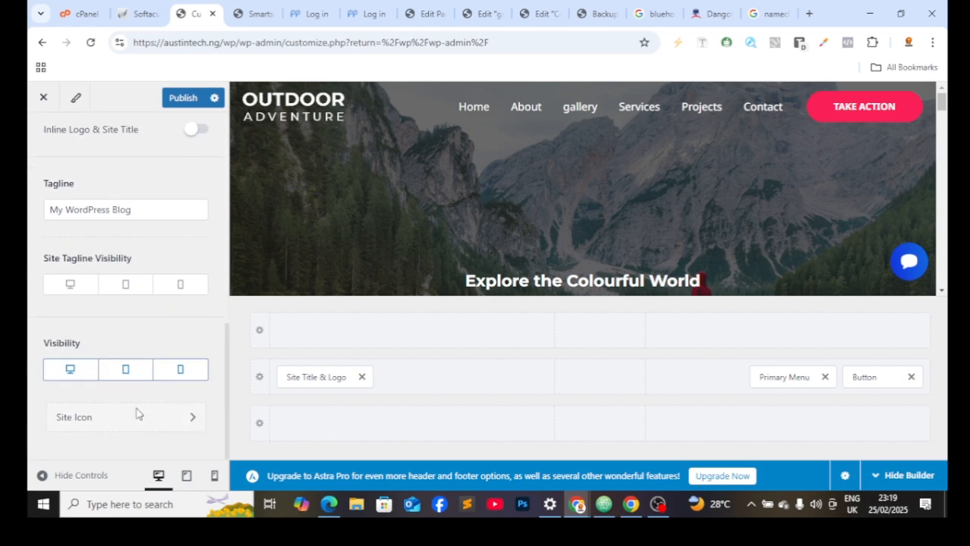
{"action": "left_click", "coordinate": [191, 421]}
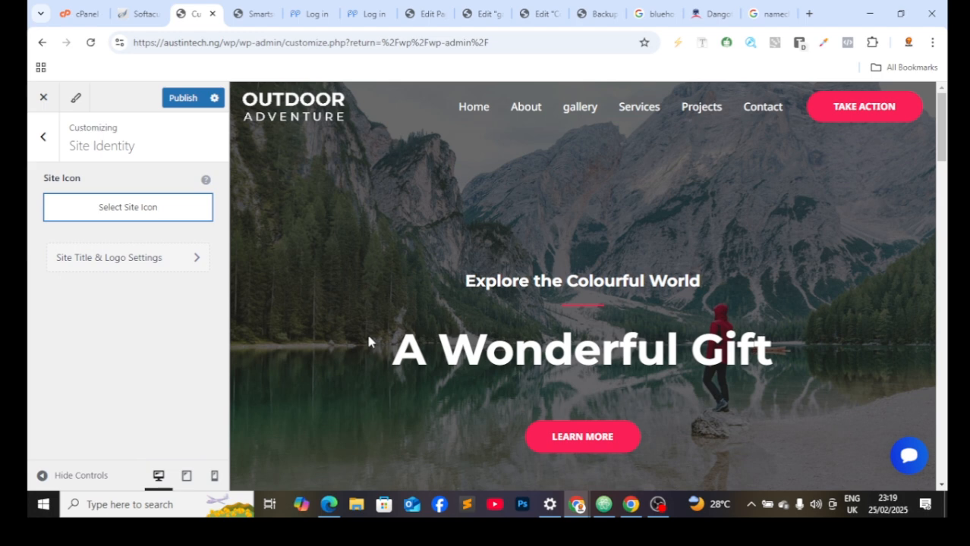
Step: Reopen Site Identity from the Customizer list and switch the preview to tablet width
{"action": "left_click", "coordinate": [42, 135]}
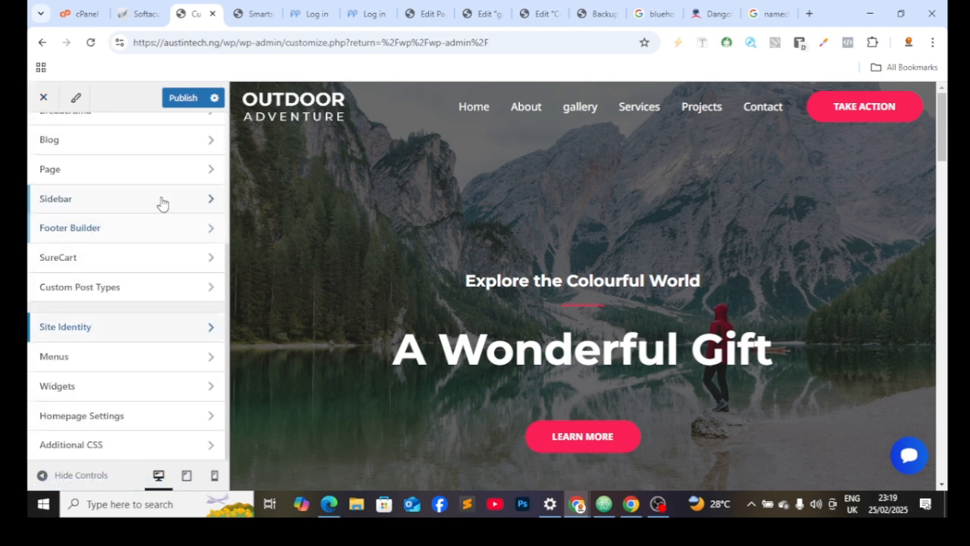
{"action": "left_click", "coordinate": [181, 354]}
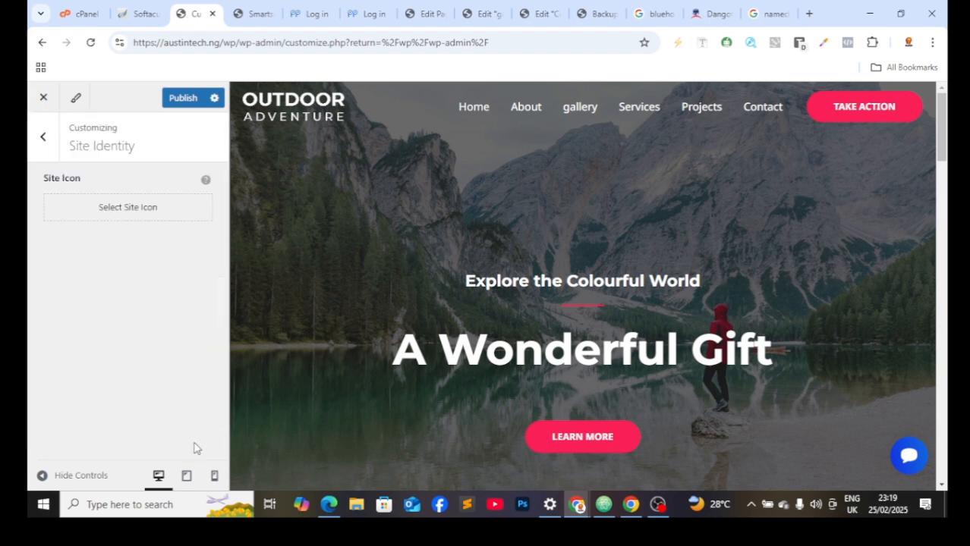
{"action": "left_click", "coordinate": [188, 475]}
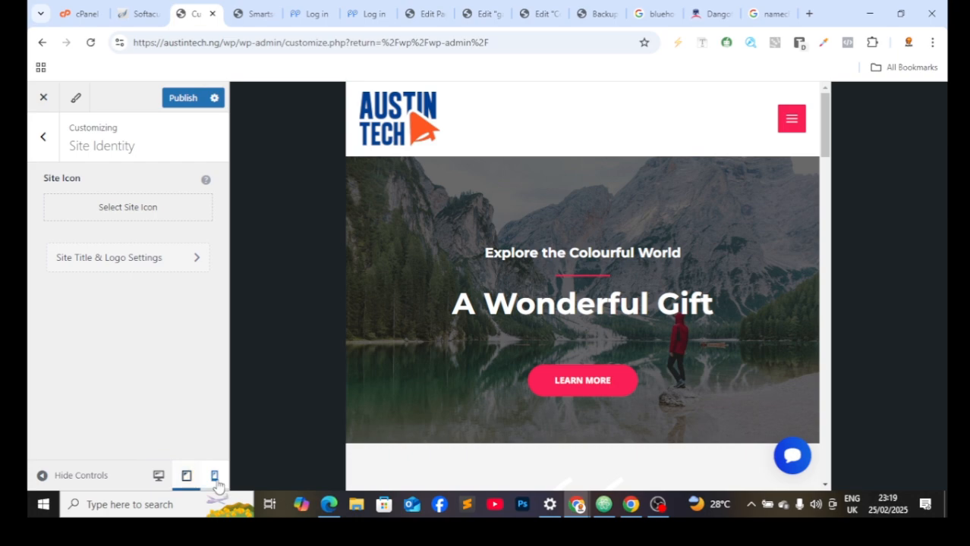
Step: Switch to the phone-width preview, scroll through it, and expand the mobile menu (Home through Contact)
{"action": "left_click", "coordinate": [214, 475]}
{"action": "scroll", "coordinate": [657, 337], "scroll_direction": "down", "scroll_amount": 10}
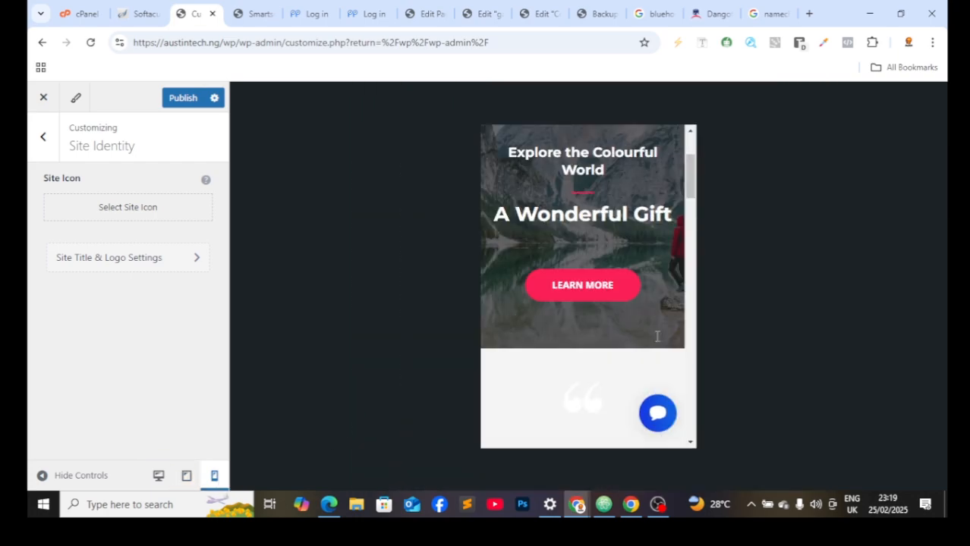
{"action": "scroll", "coordinate": [657, 349], "scroll_direction": "down", "scroll_amount": 10}
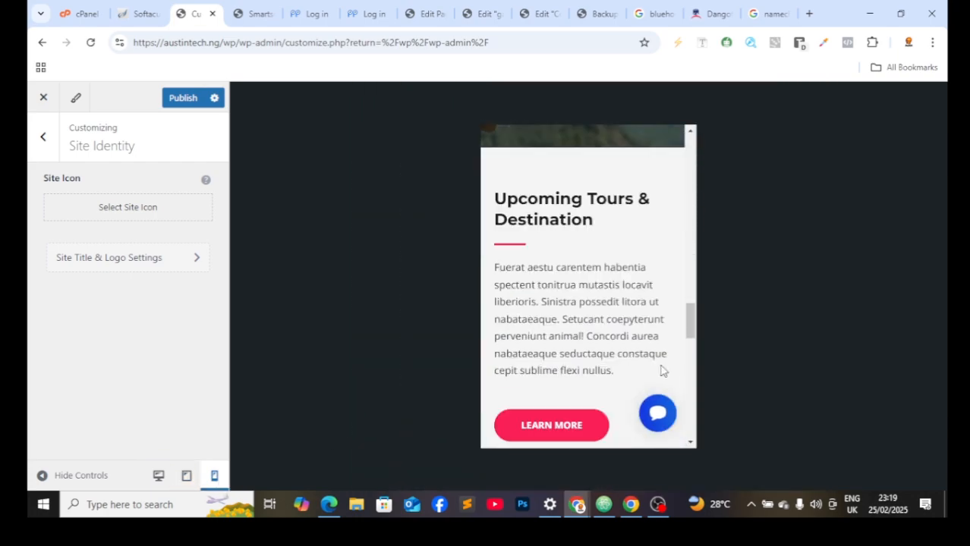
{"action": "scroll", "coordinate": [649, 367], "scroll_direction": "up", "scroll_amount": 12}
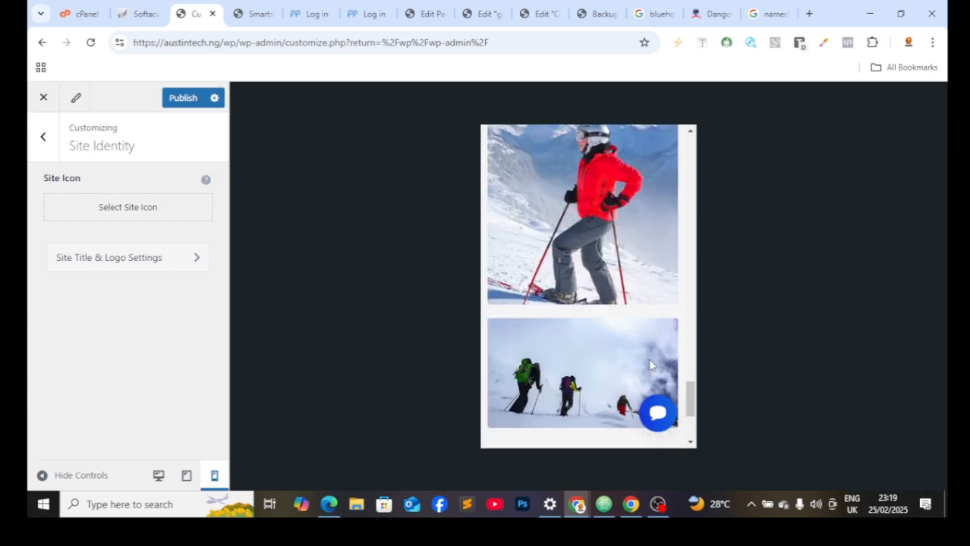
{"action": "scroll", "coordinate": [645, 334], "scroll_direction": "up", "scroll_amount": 10}
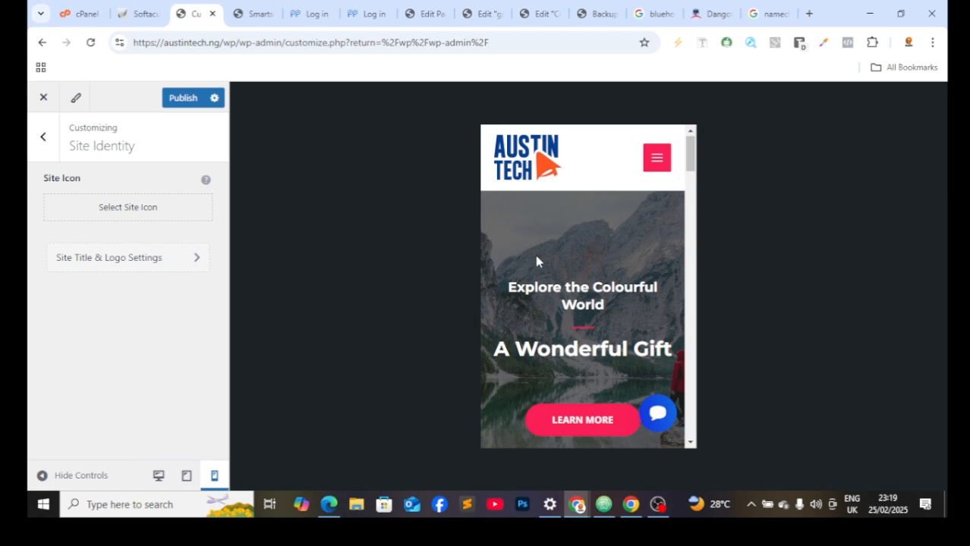
{"action": "scroll", "coordinate": [612, 306], "scroll_direction": "down", "scroll_amount": 5}
{"action": "scroll", "coordinate": [624, 298], "scroll_direction": "down", "scroll_amount": 3}
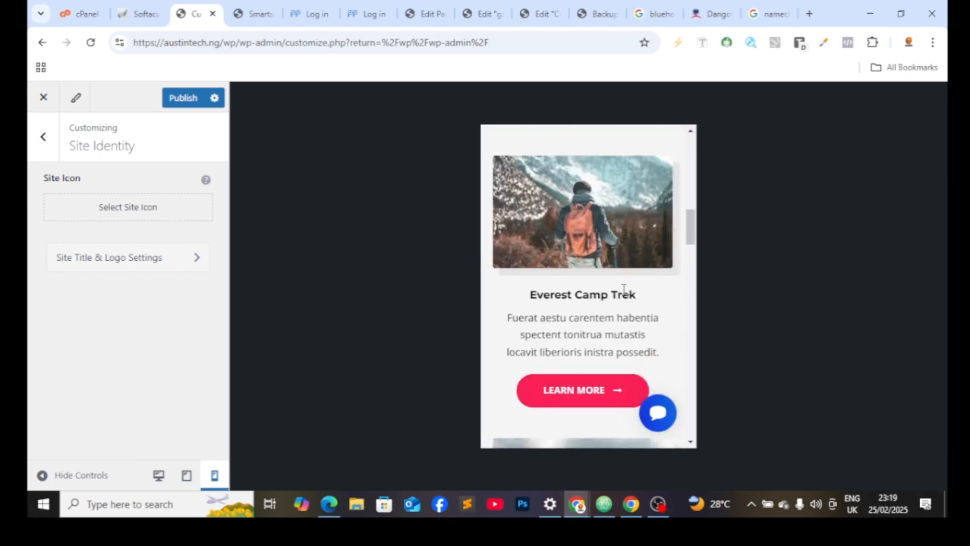
{"action": "scroll", "coordinate": [636, 272], "scroll_direction": "up", "scroll_amount": 6}
{"action": "scroll", "coordinate": [660, 254], "scroll_direction": "up", "scroll_amount": 2}
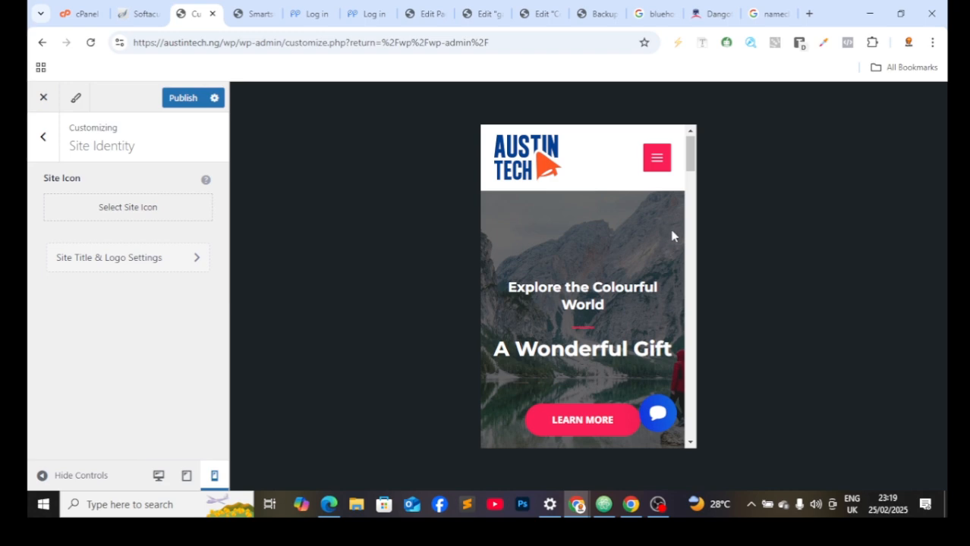
{"action": "left_click", "coordinate": [645, 158]}
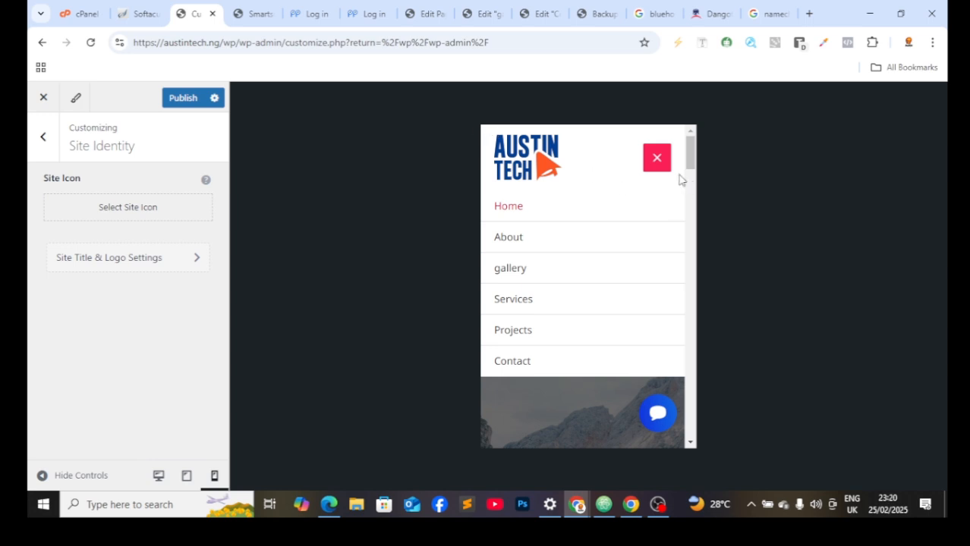
Step: Leave the Customizer without saving changes and return to the admin Dashboard
{"action": "left_click", "coordinate": [38, 136]}
{"action": "left_click", "coordinate": [44, 110]}
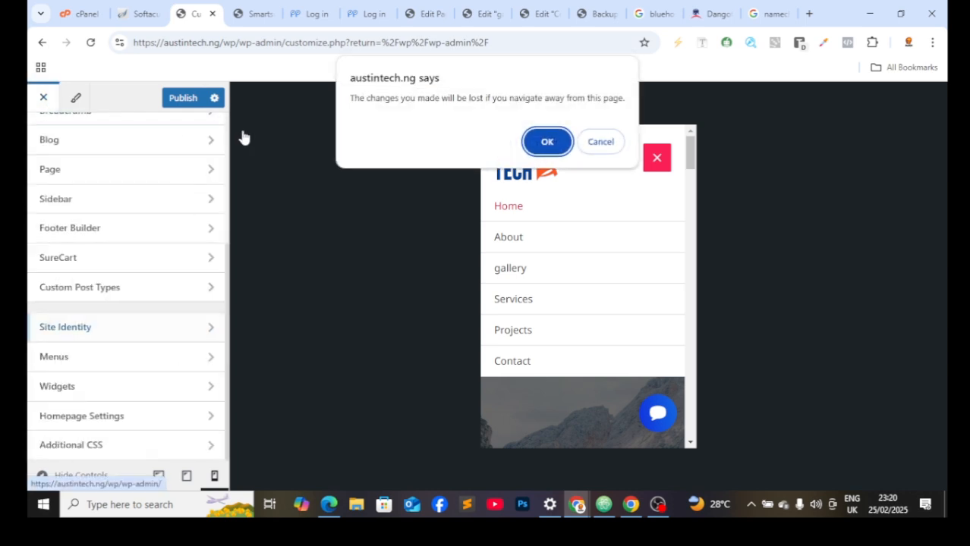
{"action": "left_click", "coordinate": [547, 141]}
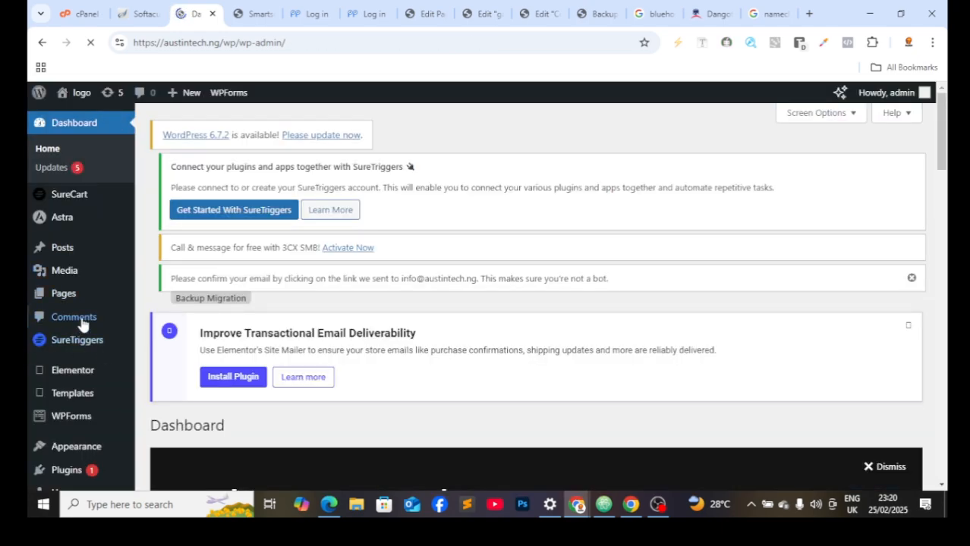
{"action": "scroll", "coordinate": [75, 254], "scroll_direction": "down", "scroll_amount": 3}
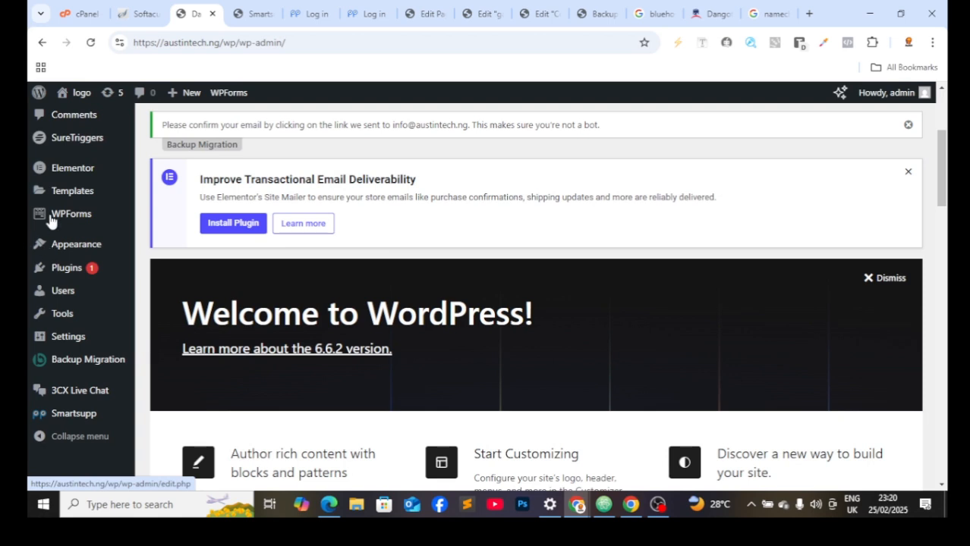
{"action": "mouse_move", "coordinate": [51, 251]}
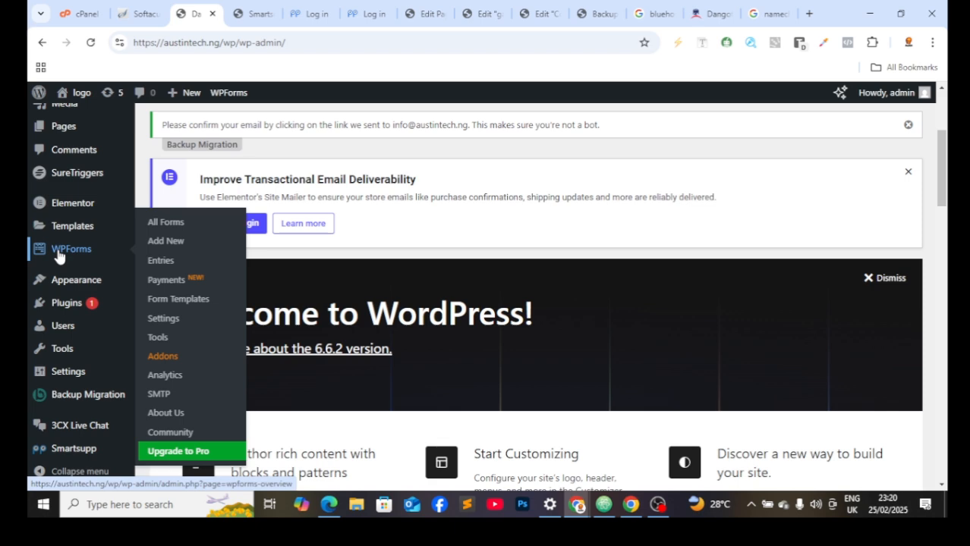
Step: Go to the WPForms Forms Overview and open the Contact Form for editing
{"action": "left_click", "coordinate": [58, 257]}
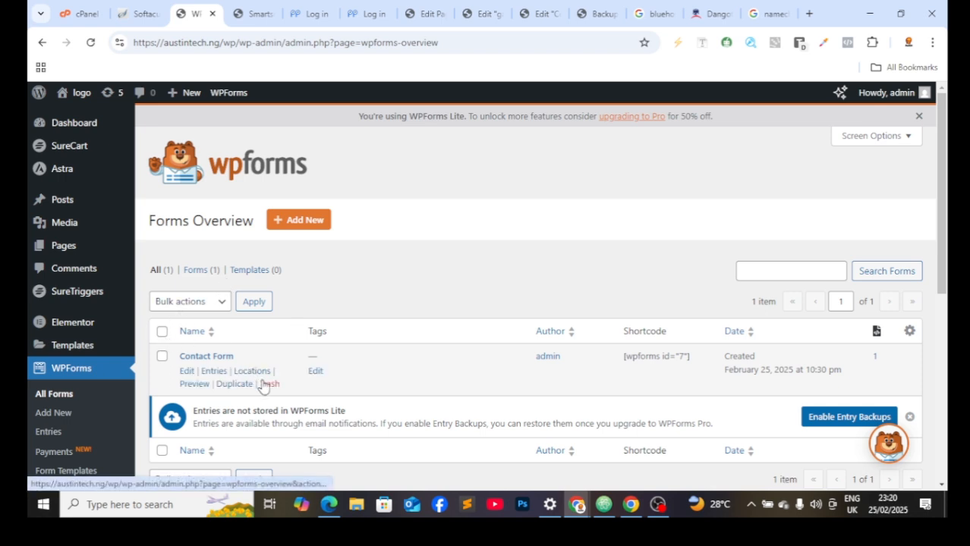
{"action": "scroll", "coordinate": [263, 387], "scroll_direction": "down", "scroll_amount": 3}
{"action": "scroll", "coordinate": [264, 379], "scroll_direction": "up", "scroll_amount": 3}
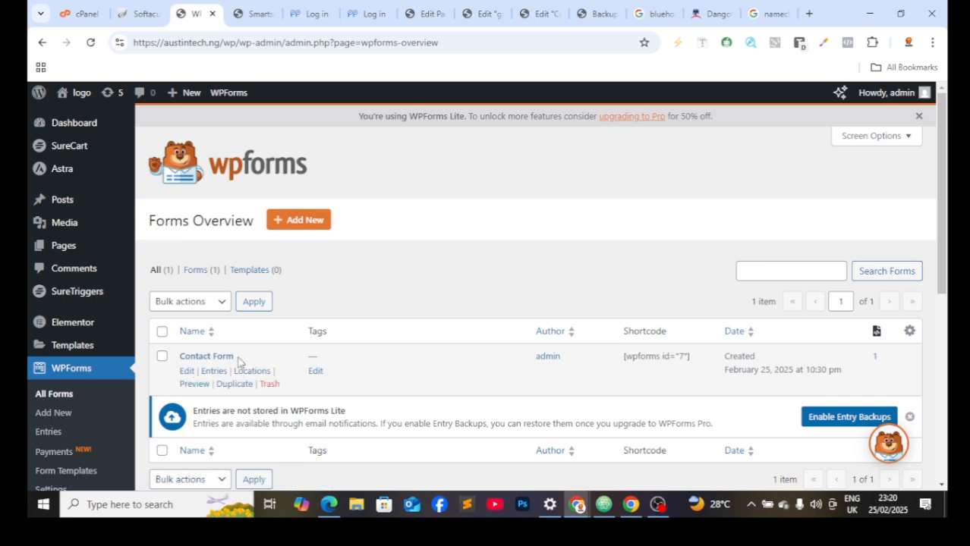
{"action": "left_click", "coordinate": [187, 371]}
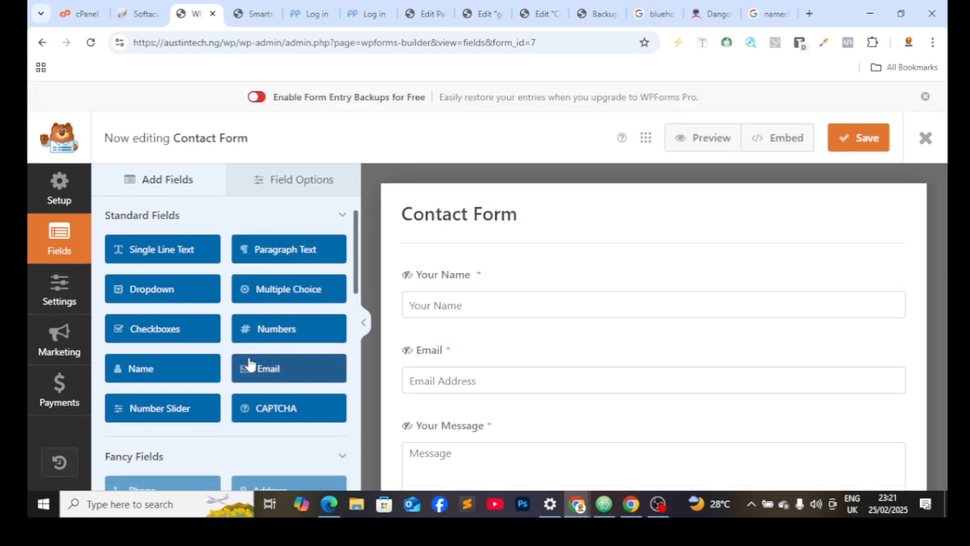
Step: Inspect the Your Name field's Advanced and Smart Logic options, dismissing the Pro notice
{"action": "scroll", "coordinate": [463, 322], "scroll_direction": "down", "scroll_amount": 3}
{"action": "scroll", "coordinate": [472, 341], "scroll_direction": "up", "scroll_amount": 3}
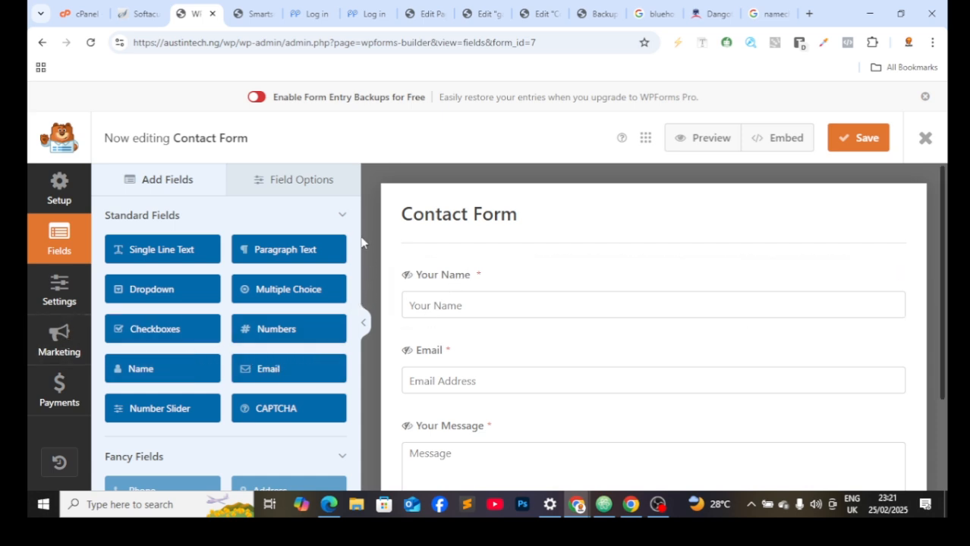
{"action": "scroll", "coordinate": [292, 250], "scroll_direction": "down", "scroll_amount": 4}
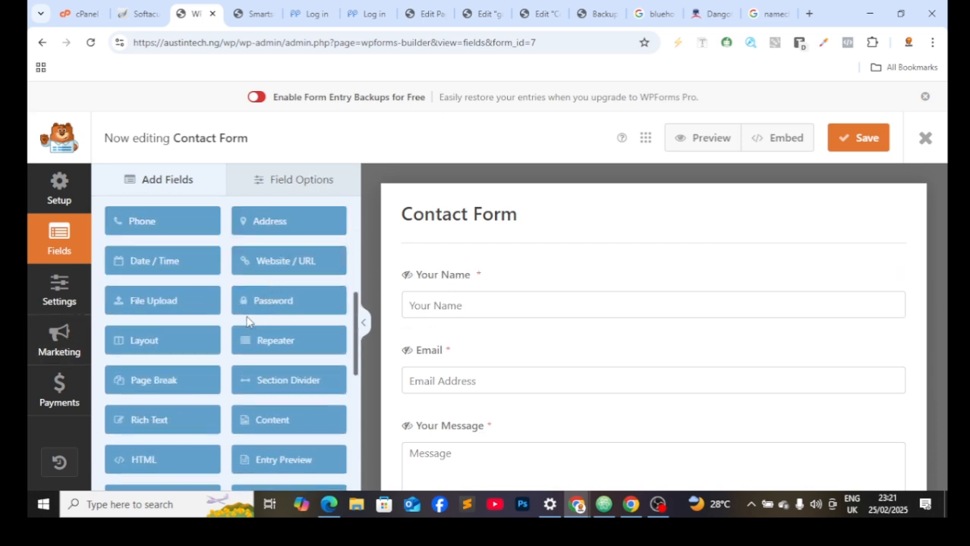
{"action": "scroll", "coordinate": [247, 321], "scroll_direction": "up", "scroll_amount": 5}
{"action": "left_click", "coordinate": [306, 191]}
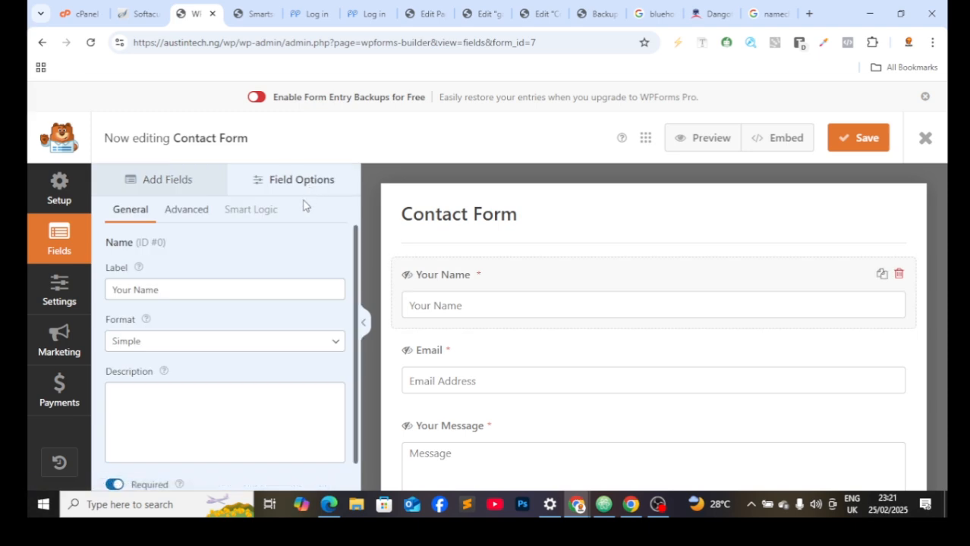
{"action": "scroll", "coordinate": [199, 330], "scroll_direction": "down", "scroll_amount": 1}
{"action": "scroll", "coordinate": [195, 333], "scroll_direction": "up", "scroll_amount": 1}
{"action": "left_click", "coordinate": [186, 209]}
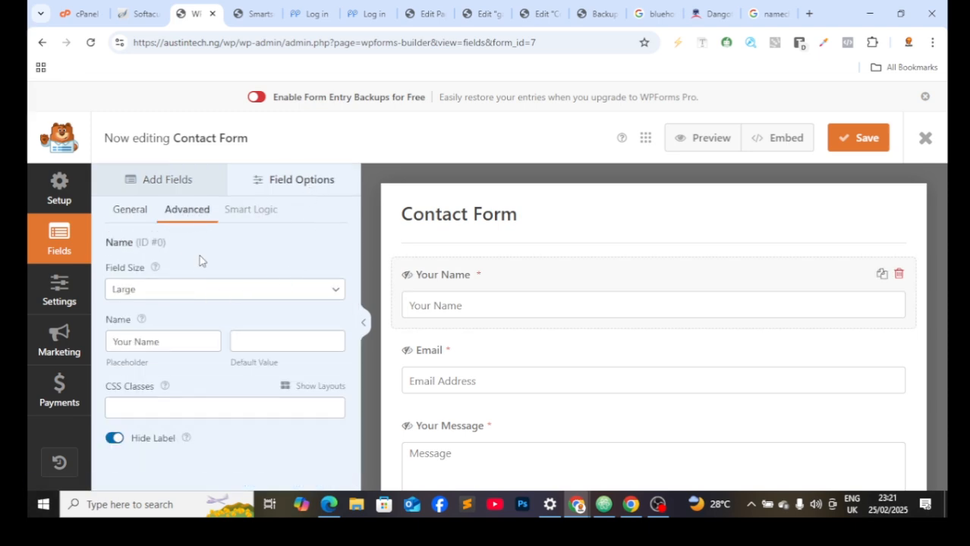
{"action": "left_click", "coordinate": [242, 212]}
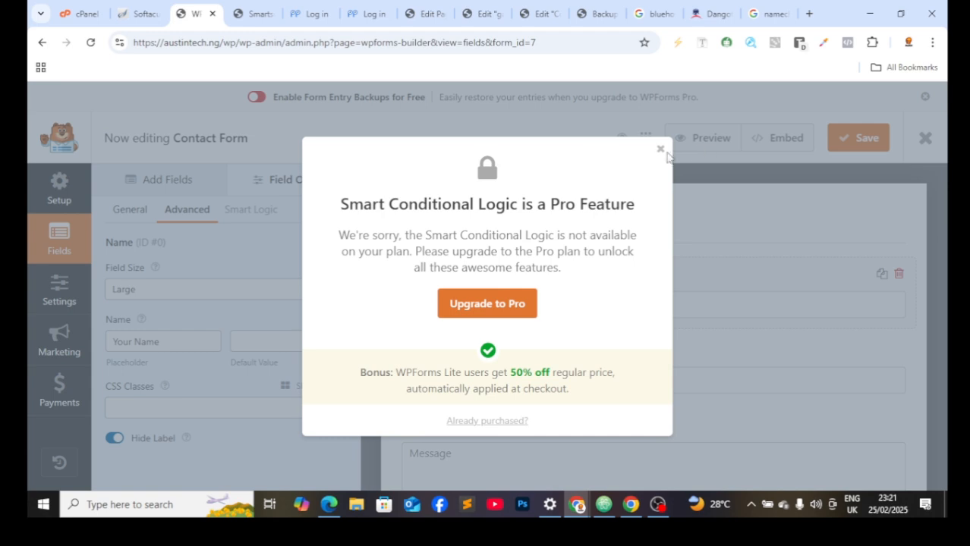
{"action": "left_click", "coordinate": [660, 150]}
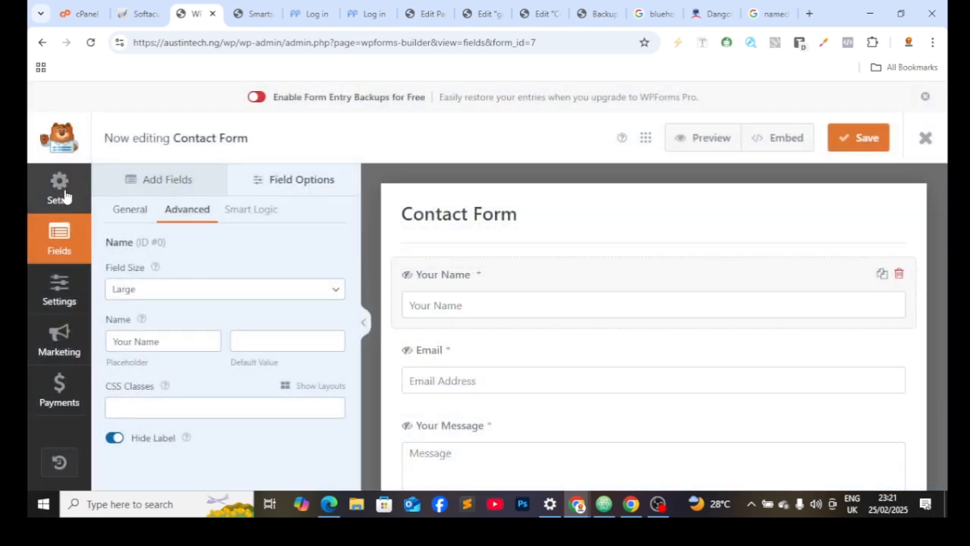
Step: Browse the Setup templates page, then go to the form's General settings
{"action": "left_click", "coordinate": [66, 196]}
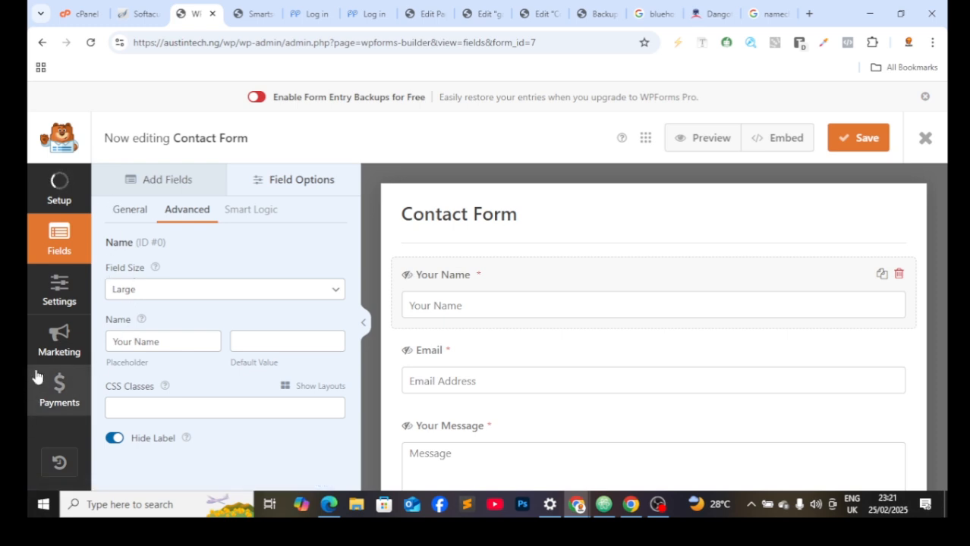
{"action": "left_click", "coordinate": [62, 309]}
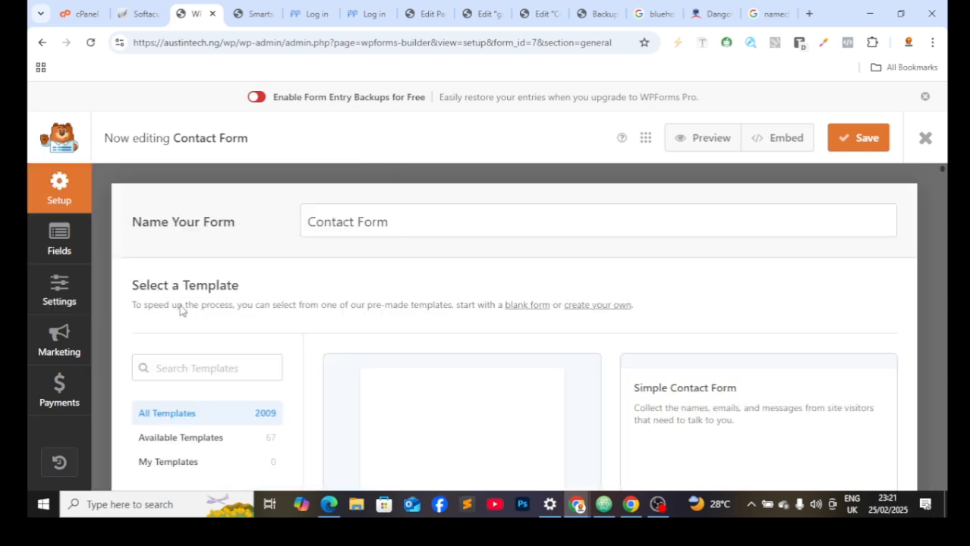
{"action": "scroll", "coordinate": [296, 305], "scroll_direction": "down", "scroll_amount": 4}
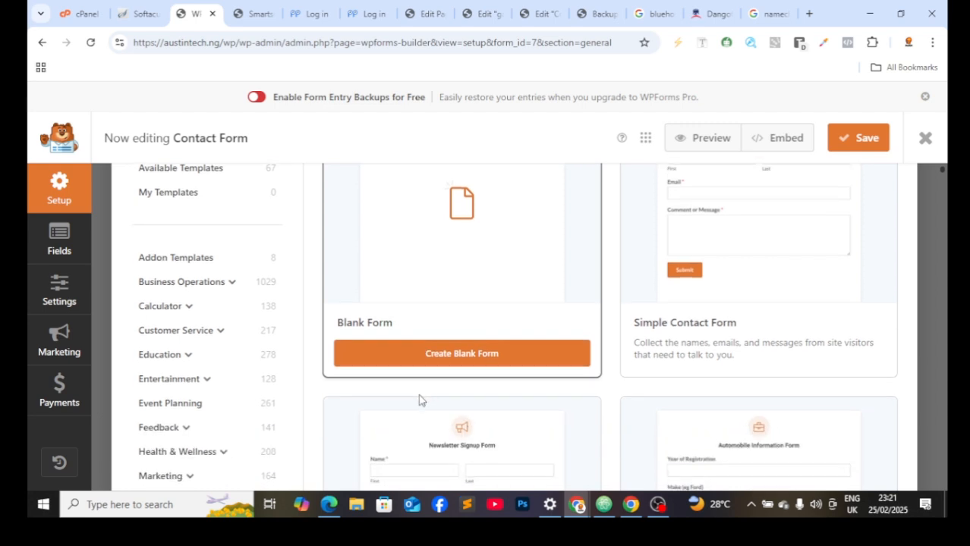
{"action": "left_click", "coordinate": [62, 289]}
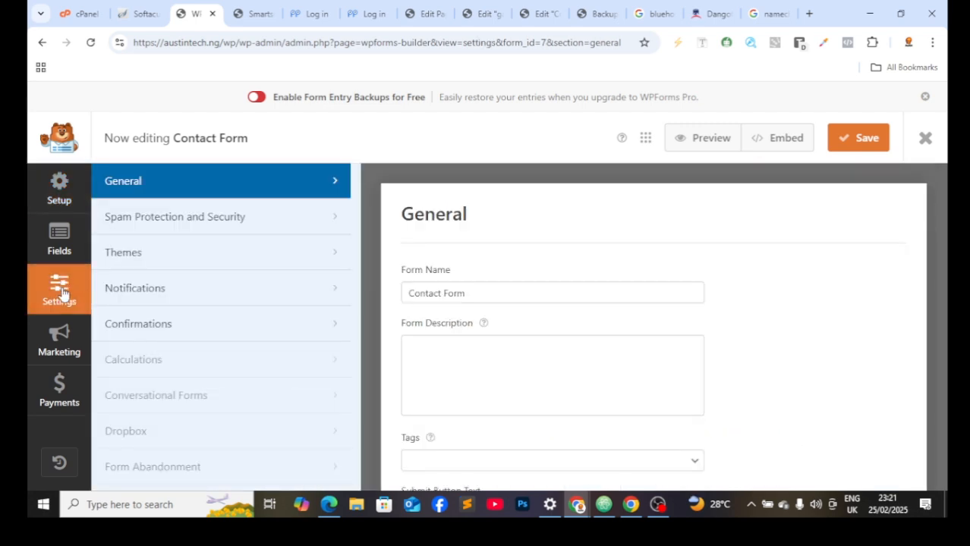
Step: Review the 'Thanks for contacting us!' confirmation, save the Contact Form, and list the confirmation types
{"action": "left_click", "coordinate": [196, 333]}
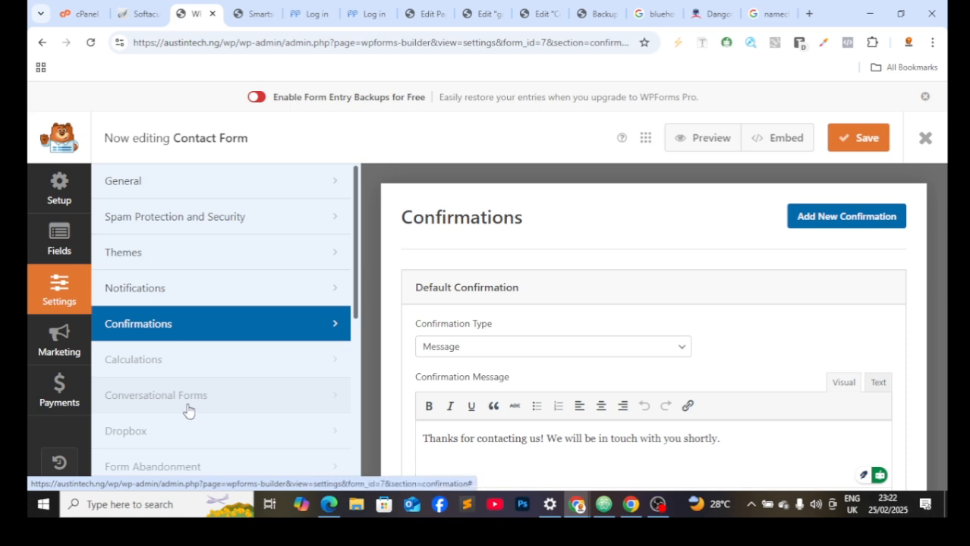
{"action": "scroll", "coordinate": [346, 359], "scroll_direction": "down", "scroll_amount": 3}
{"action": "scroll", "coordinate": [537, 388], "scroll_direction": "down", "scroll_amount": 2}
{"action": "scroll", "coordinate": [537, 388], "scroll_direction": "down", "scroll_amount": 1}
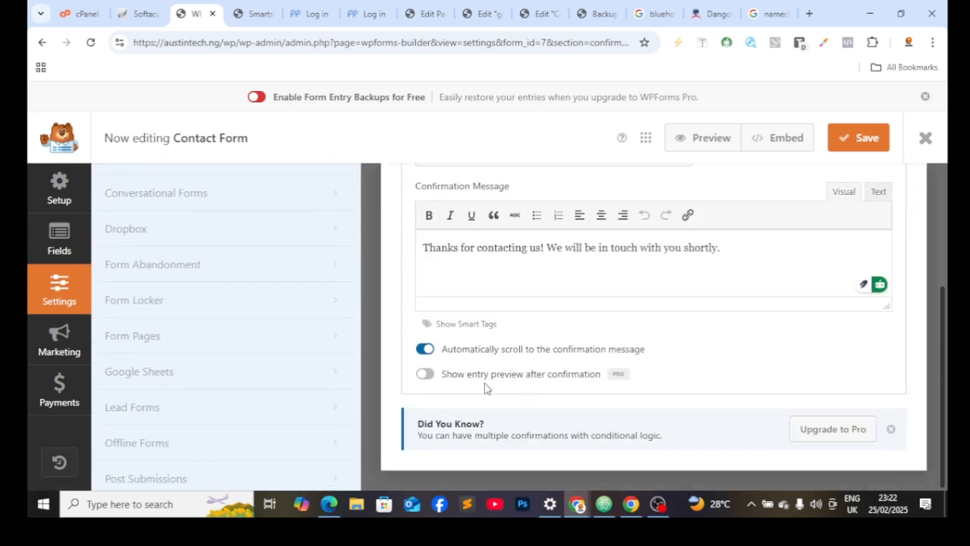
{"action": "scroll", "coordinate": [584, 394], "scroll_direction": "up", "scroll_amount": 4}
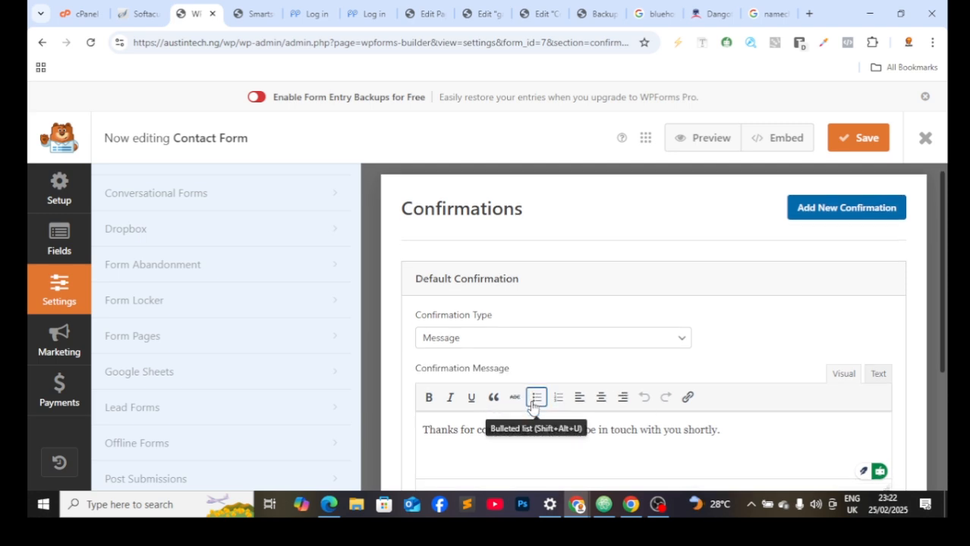
{"action": "scroll", "coordinate": [501, 356], "scroll_direction": "down", "scroll_amount": 3}
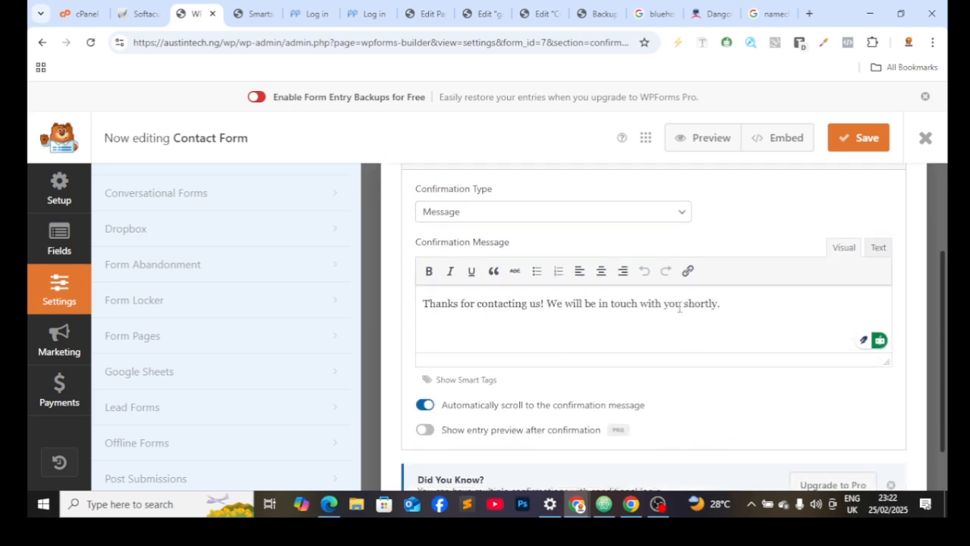
{"action": "scroll", "coordinate": [630, 285], "scroll_direction": "up", "scroll_amount": 2}
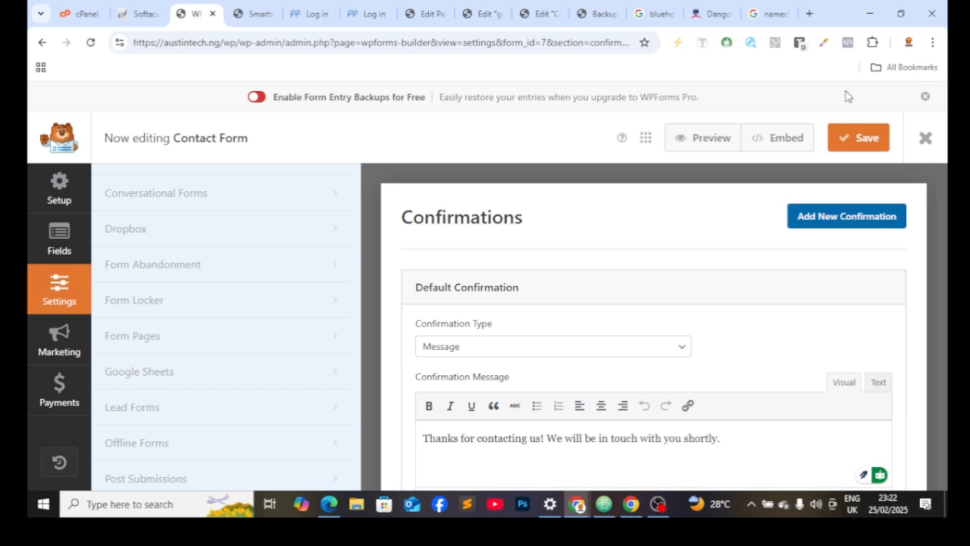
{"action": "left_click", "coordinate": [848, 138]}
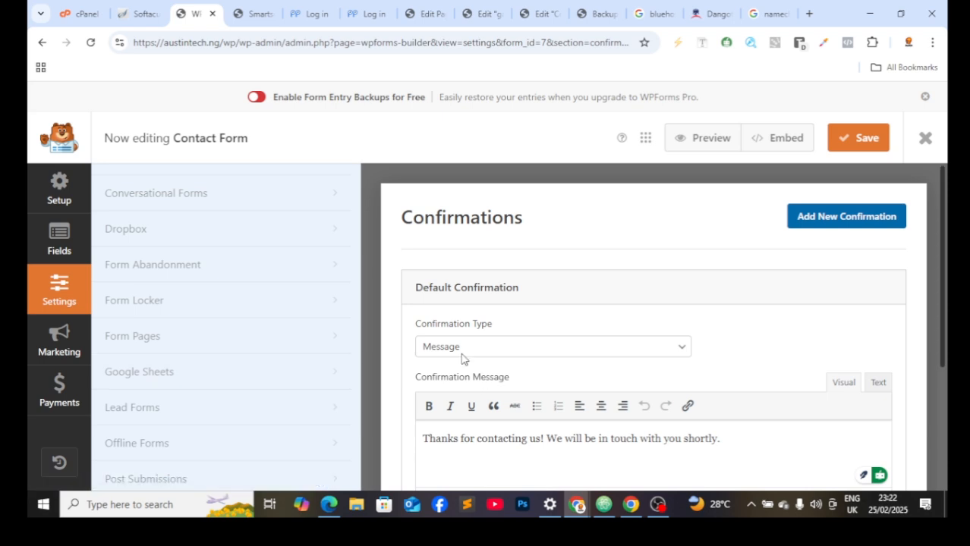
{"action": "left_click", "coordinate": [533, 349]}
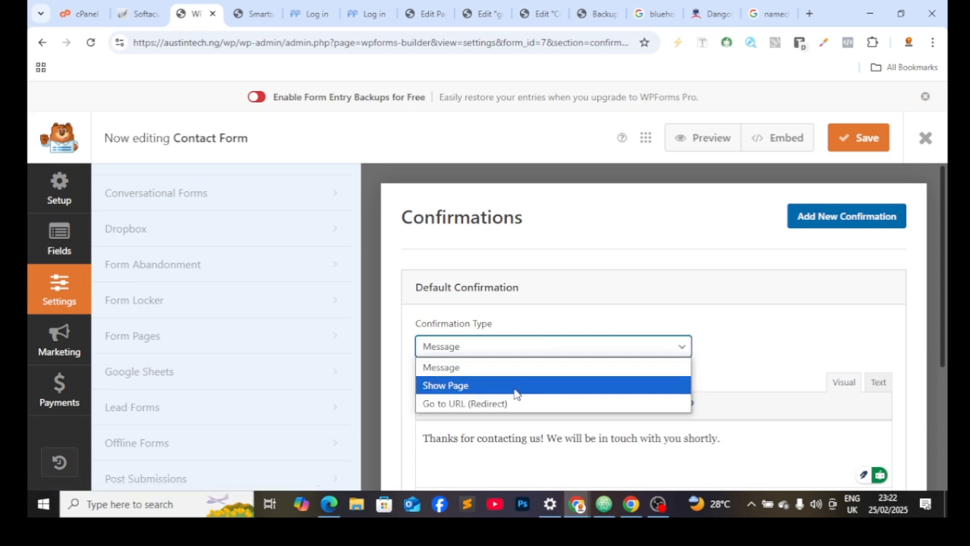
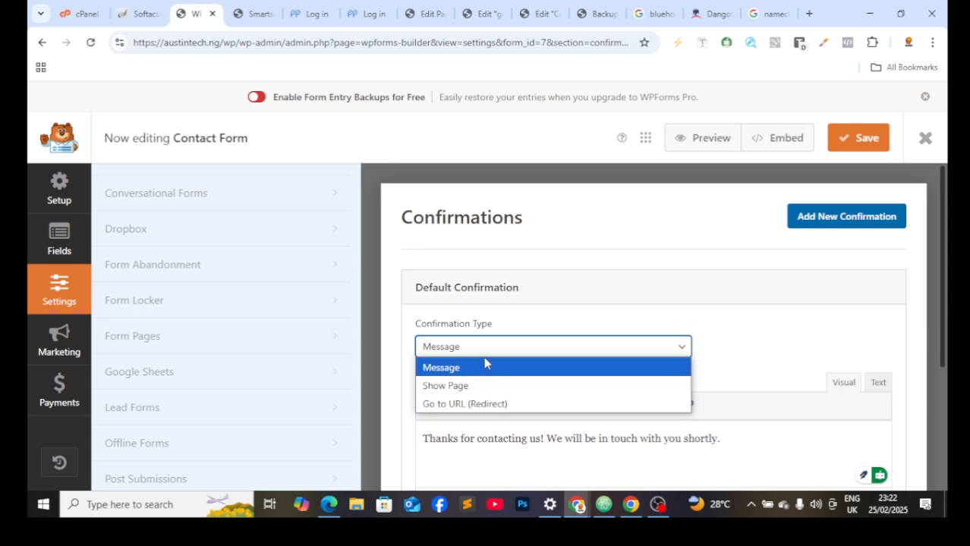
Step: Keep Message as the confirmation type and switch to the Softaculous installation success tab
{"action": "left_click", "coordinate": [479, 352]}
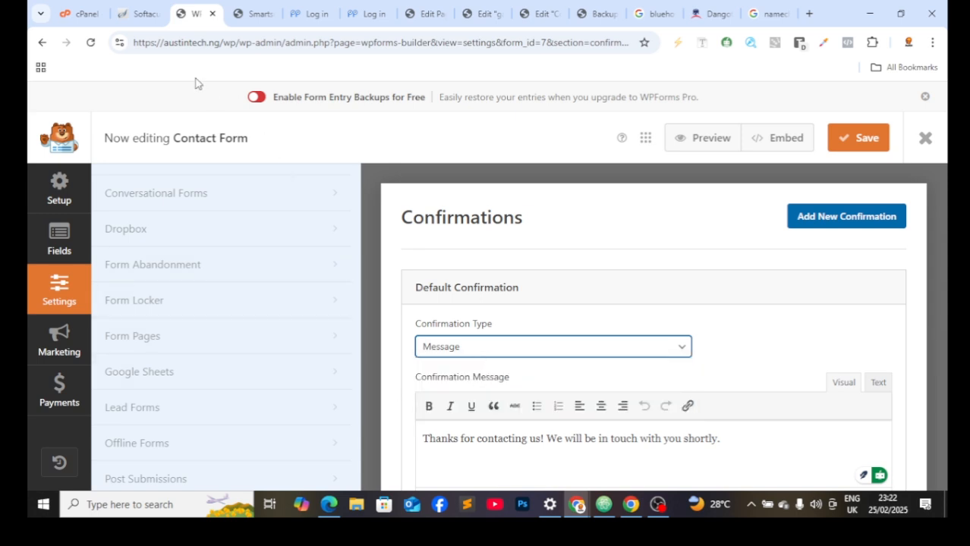
{"action": "scroll", "coordinate": [135, 260], "scroll_direction": "down", "scroll_amount": 2}
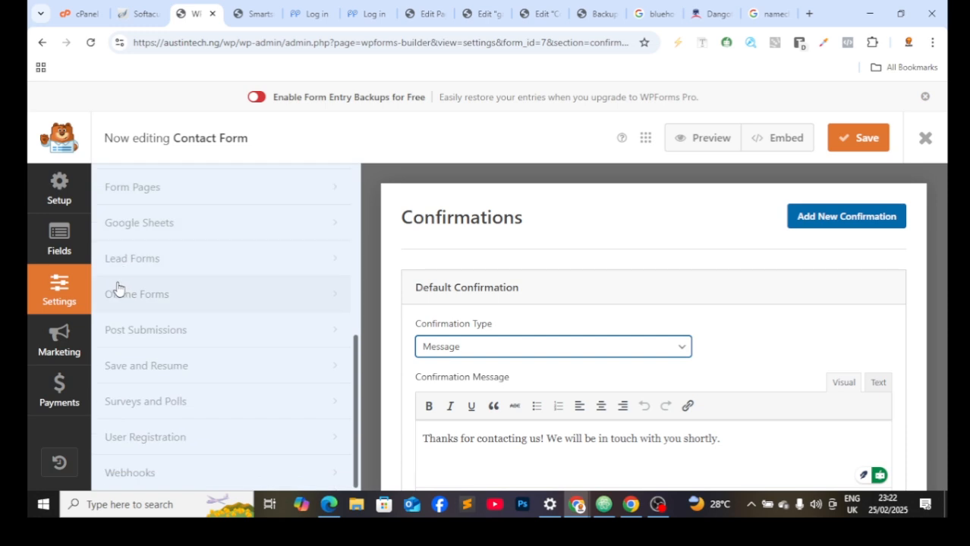
{"action": "left_click", "coordinate": [138, 8]}
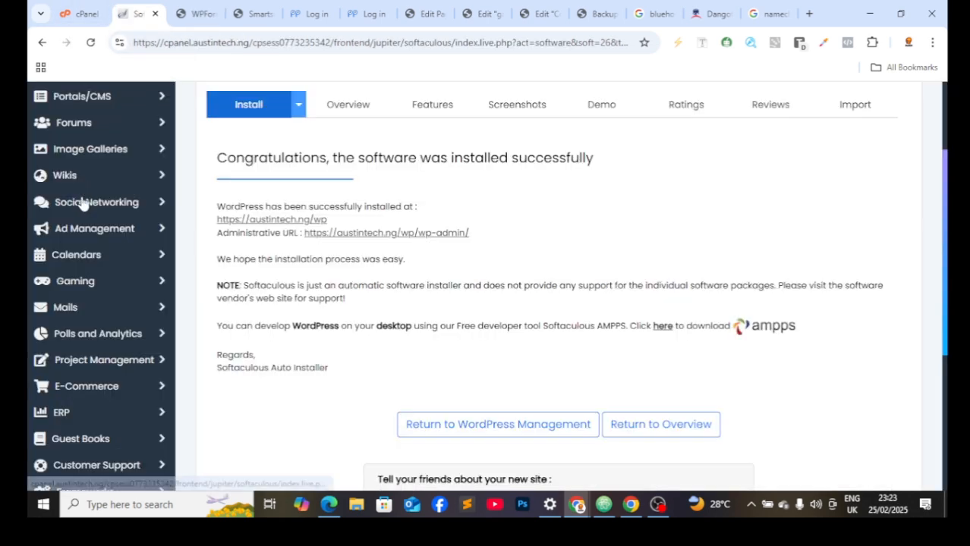
Step: Open the WordPress admin dashboard via the Administrative URL link
{"action": "left_click", "coordinate": [372, 234]}
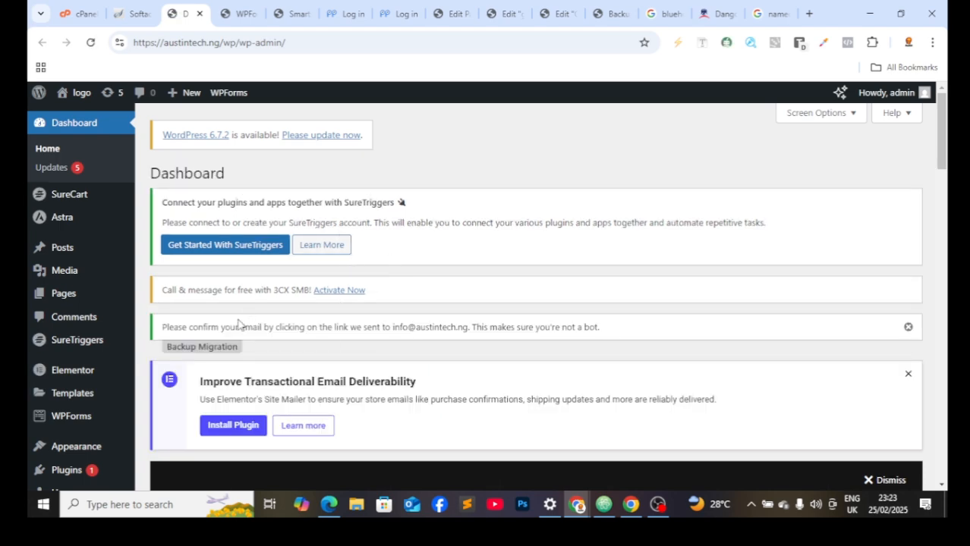
{"action": "scroll", "coordinate": [243, 326], "scroll_direction": "down", "scroll_amount": 7}
{"action": "scroll", "coordinate": [258, 395], "scroll_direction": "down", "scroll_amount": 3}
{"action": "scroll", "coordinate": [151, 233], "scroll_direction": "up", "scroll_amount": 2}
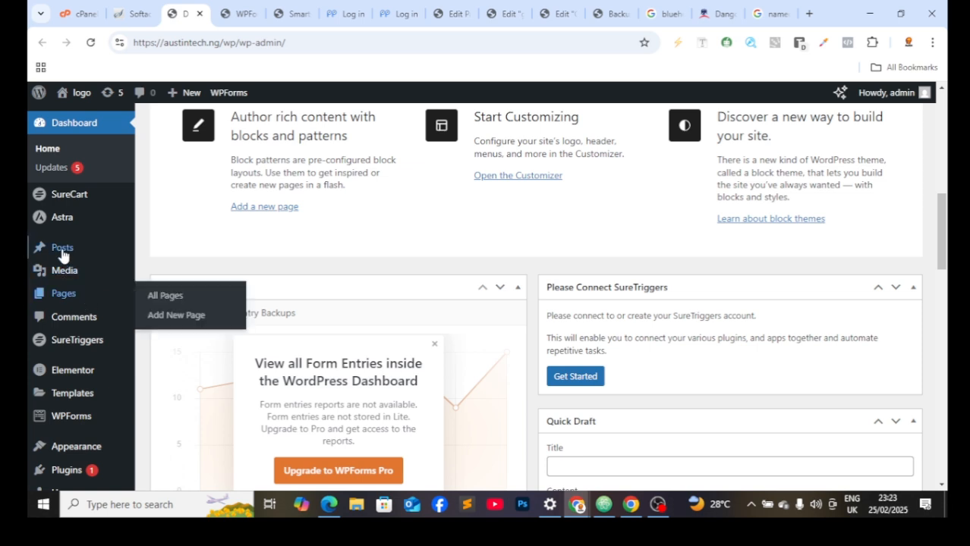
Step: Start a new blank post from Posts > Add New Post
{"action": "mouse_move", "coordinate": [64, 250]}
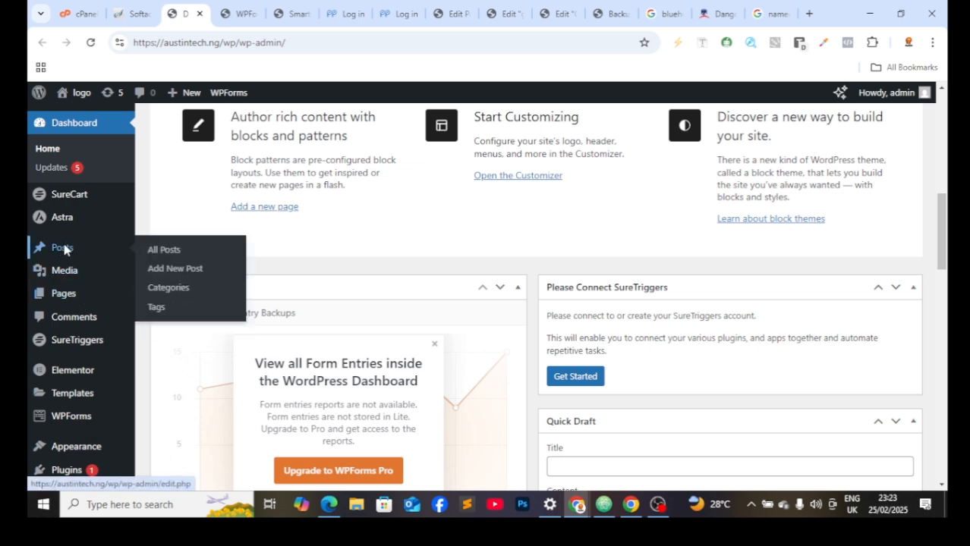
{"action": "left_click", "coordinate": [180, 269]}
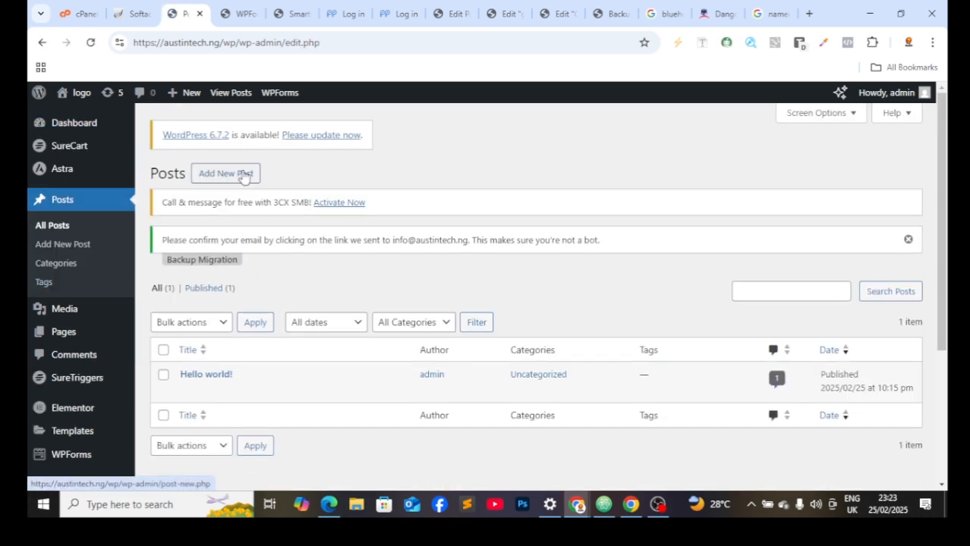
{"action": "left_click", "coordinate": [243, 176]}
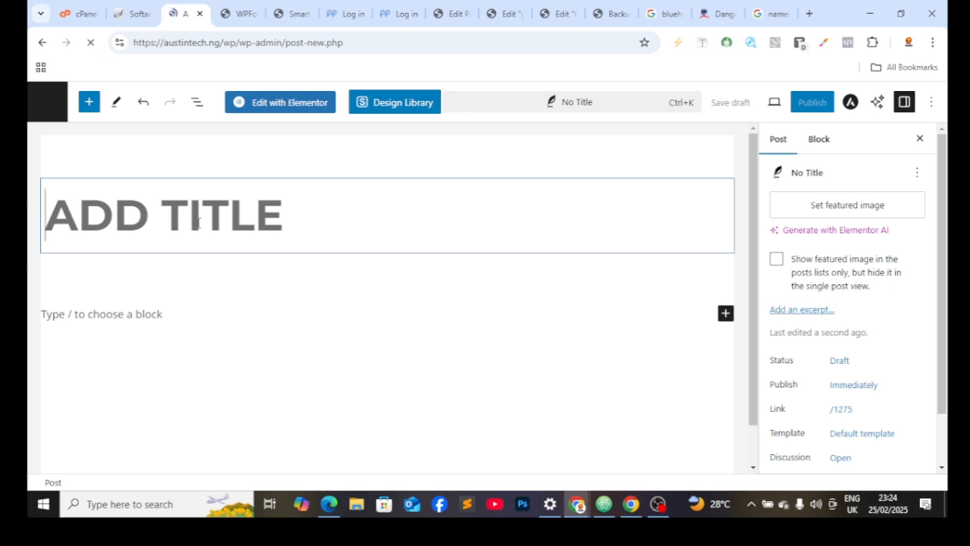
Step: Title the post 'our first website', fixing a typo along the way
{"action": "type", "text": "our"}
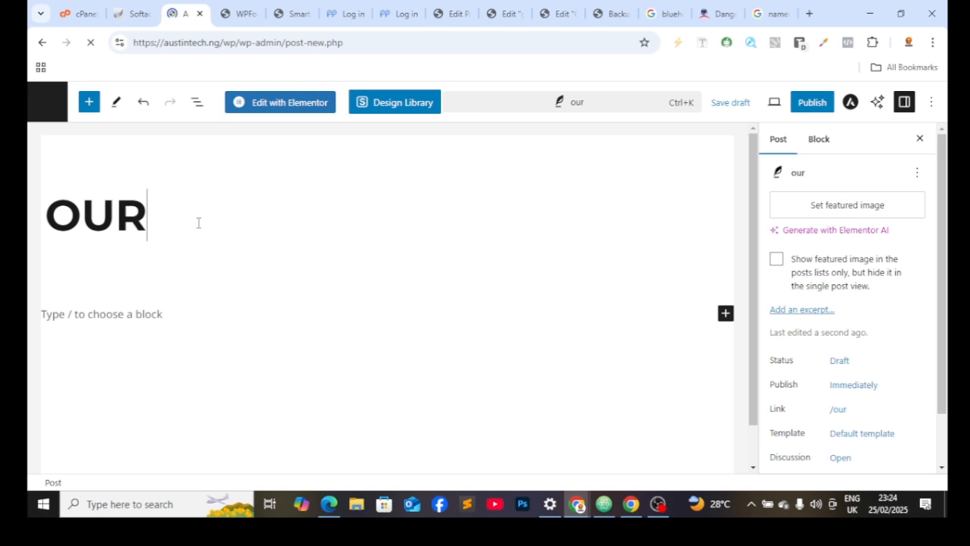
{"action": "type", "text": " rf"}
{"action": "key", "text": "BackSpace"}
{"action": "key", "text": "BackSpace"}
{"action": "key", "text": "BackSpace"}
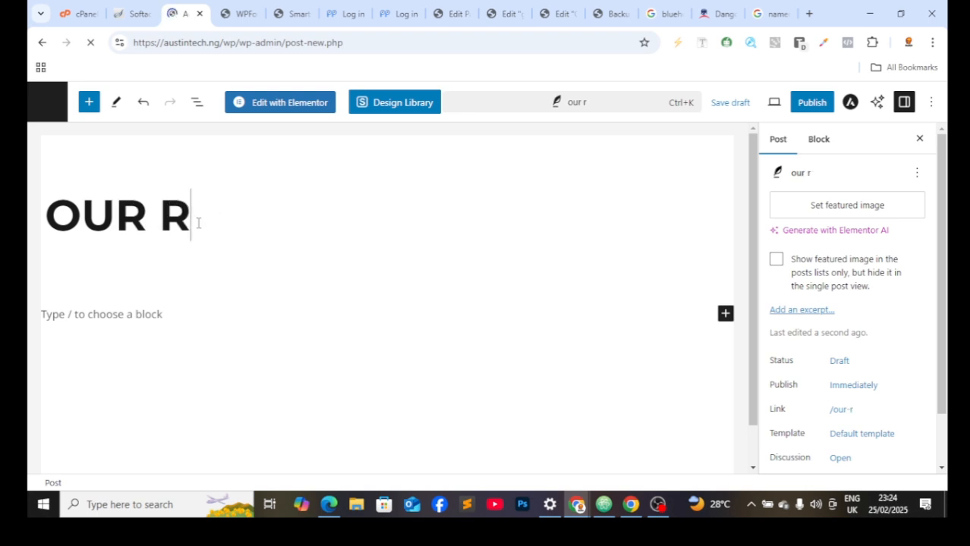
{"action": "type", "text": "first"}
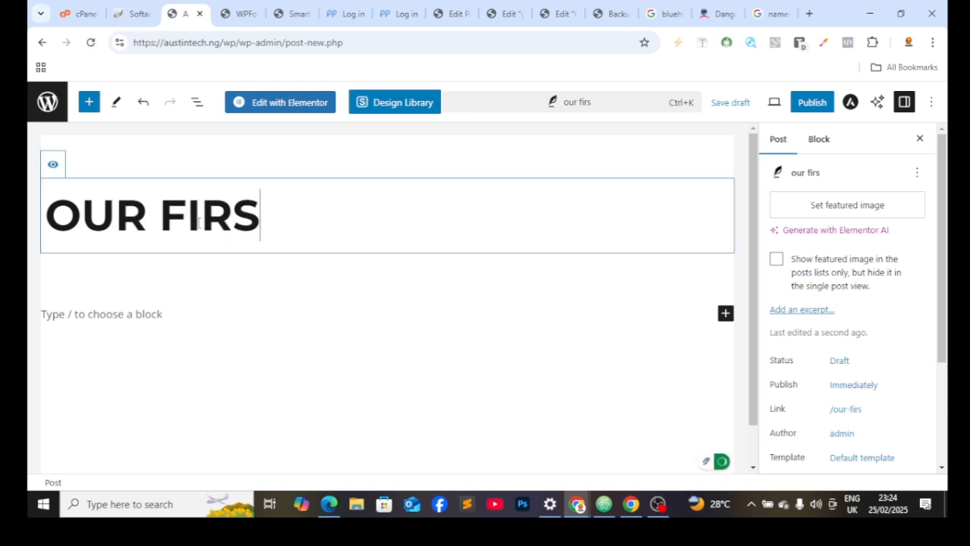
{"action": "type", "text": " webs"}
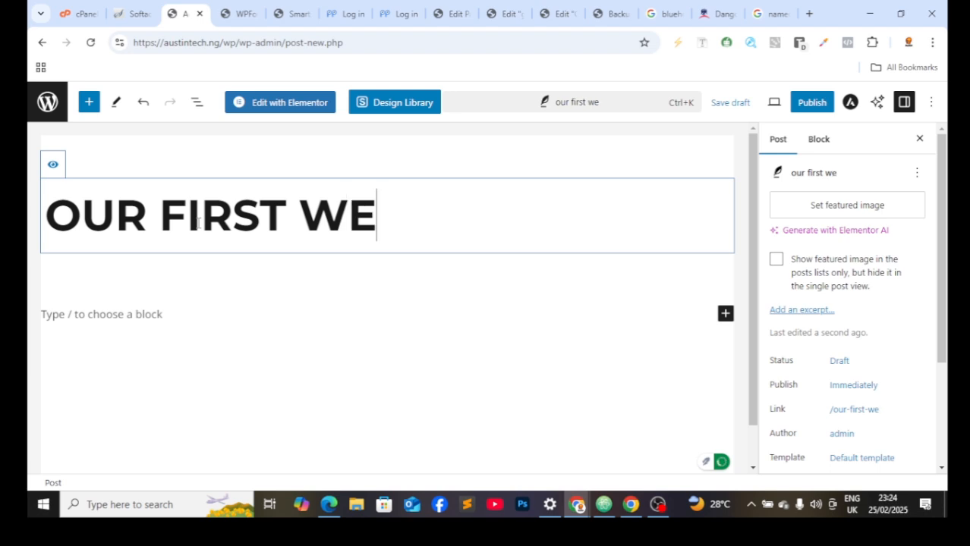
{"action": "type", "text": "ite"}
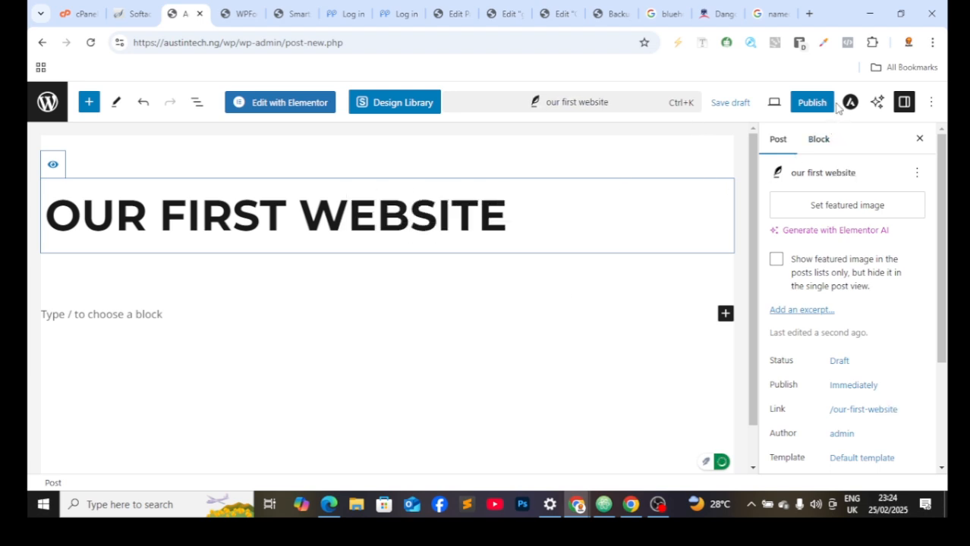
Step: Begin publishing, then cancel the pre-publish panel so the post stays a draft
{"action": "left_click", "coordinate": [812, 103]}
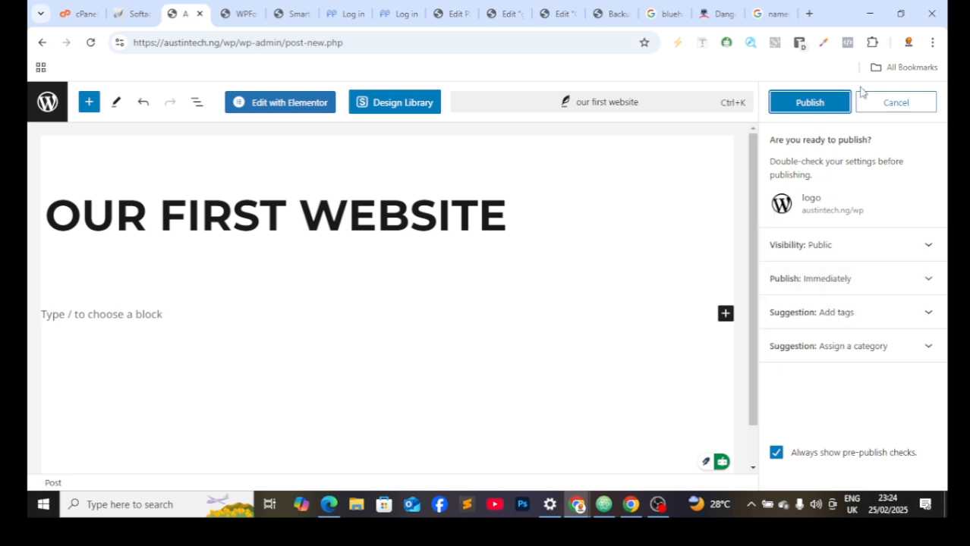
{"action": "left_click", "coordinate": [895, 102]}
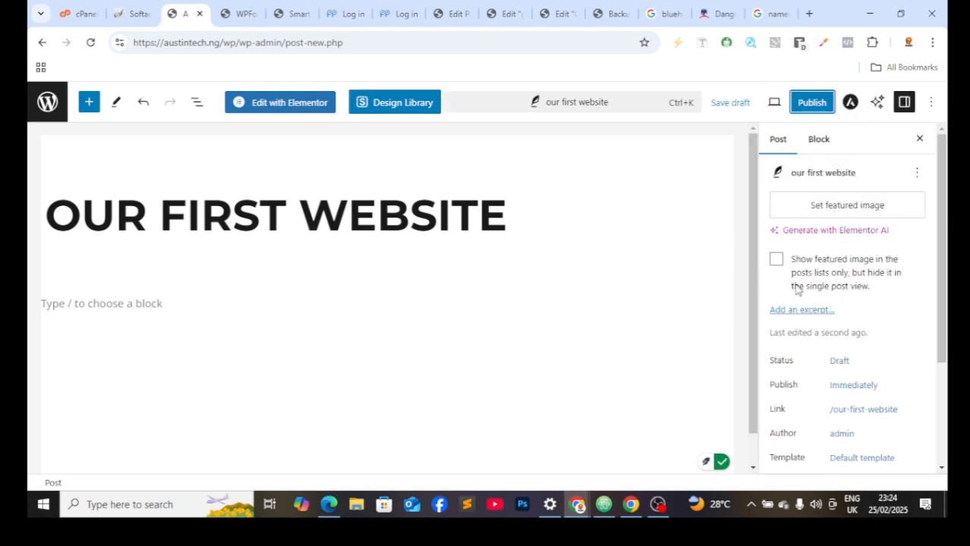
{"action": "scroll", "coordinate": [825, 369], "scroll_direction": "down", "scroll_amount": 2}
{"action": "scroll", "coordinate": [824, 379], "scroll_direction": "up", "scroll_amount": 2}
Step: Make the flautist-by-brick-wall photo the featured image and bring up the pre-publish check
{"action": "left_click", "coordinate": [813, 212]}
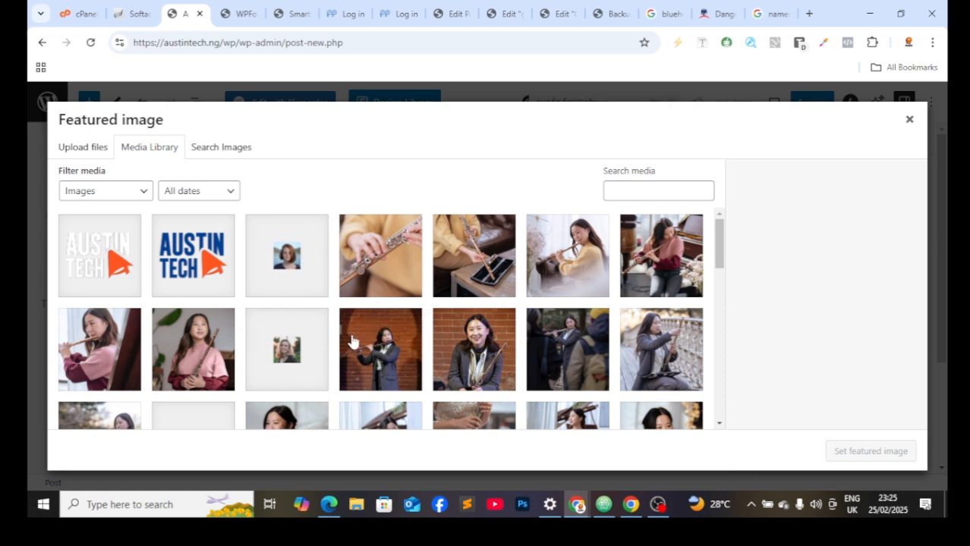
{"action": "left_click", "coordinate": [401, 369]}
{"action": "left_click", "coordinate": [837, 449]}
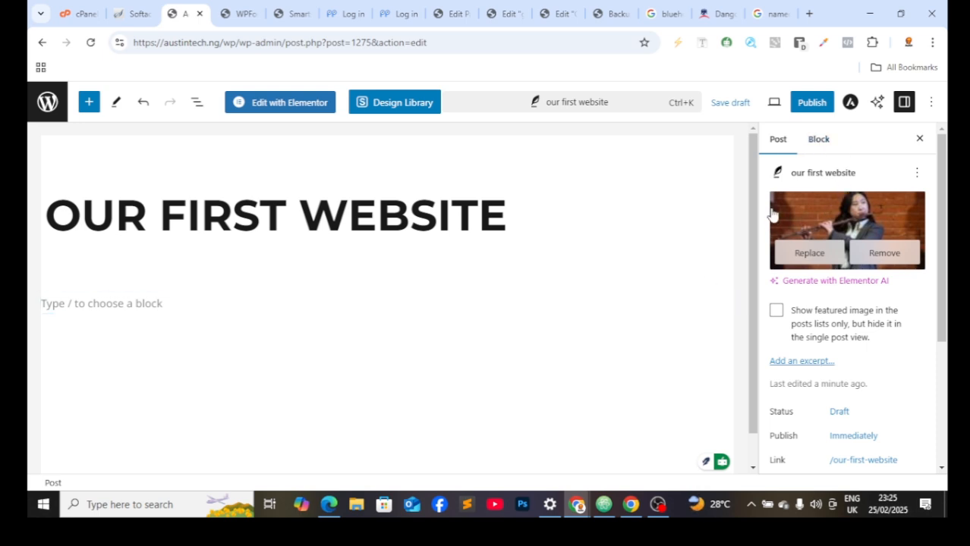
{"action": "left_click", "coordinate": [822, 102]}
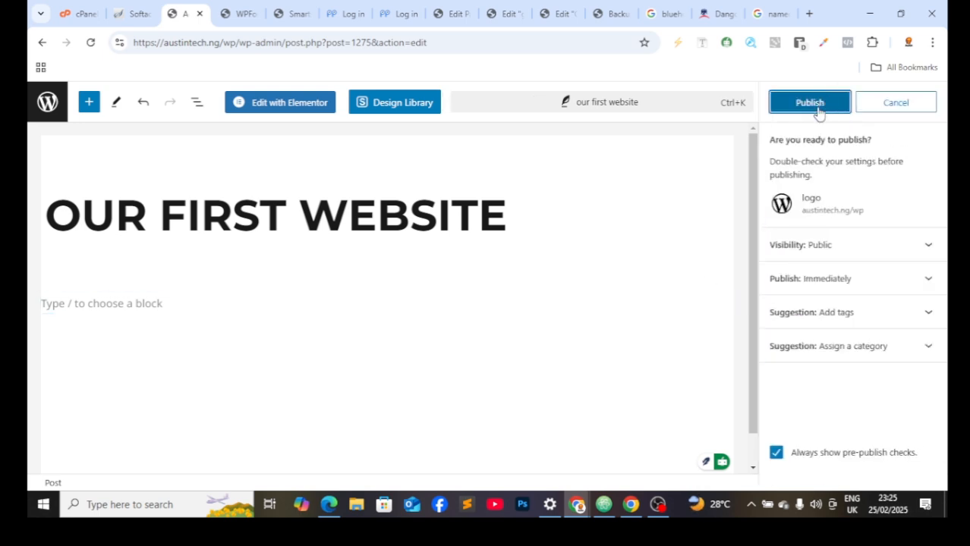
Step: Publish 'OUR FIRST WEBSITE' and place the cursor in the empty paragraph below the title
{"action": "left_click", "coordinate": [815, 102]}
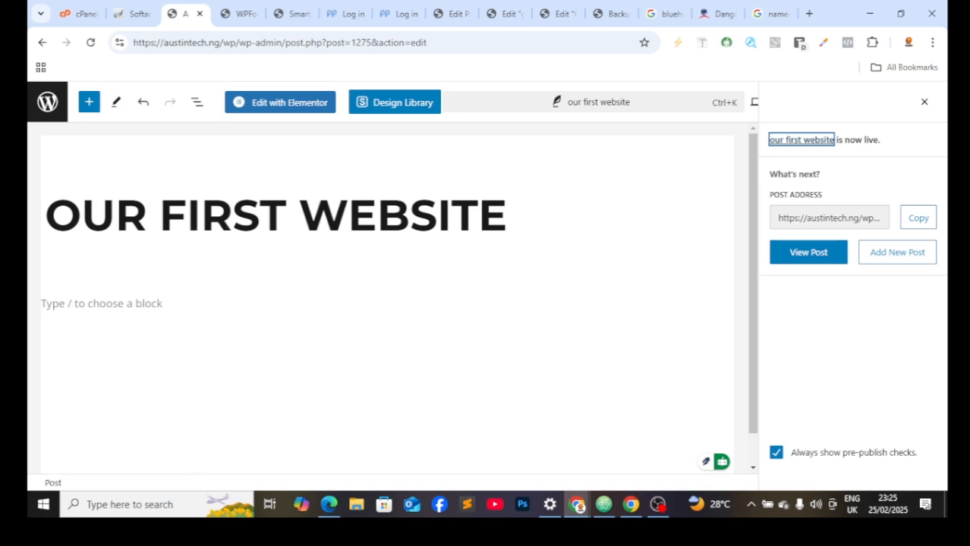
{"action": "left_click", "coordinate": [148, 303]}
{"action": "left_click", "coordinate": [103, 307]}
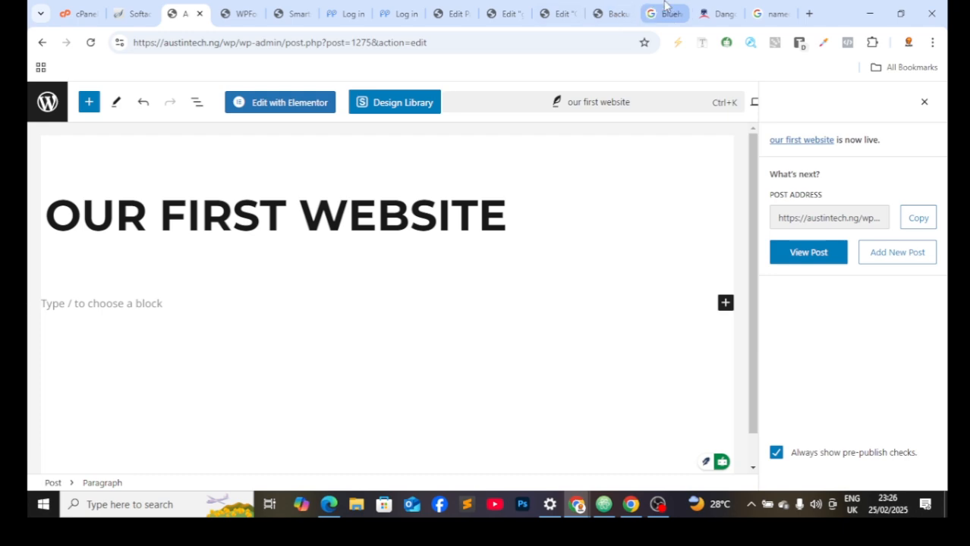
Step: Translate the selected Dangote sustainability paragraph into English
{"action": "left_click", "coordinate": [717, 13]}
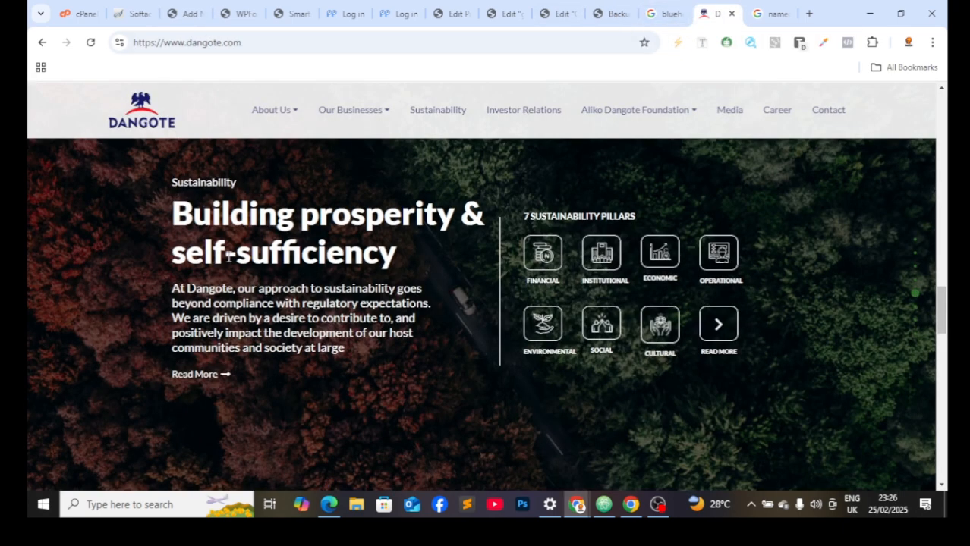
{"action": "left_click_drag", "start_coordinate": [169, 282], "coordinate": [283, 361]}
{"action": "right_click", "coordinate": [283, 362]}
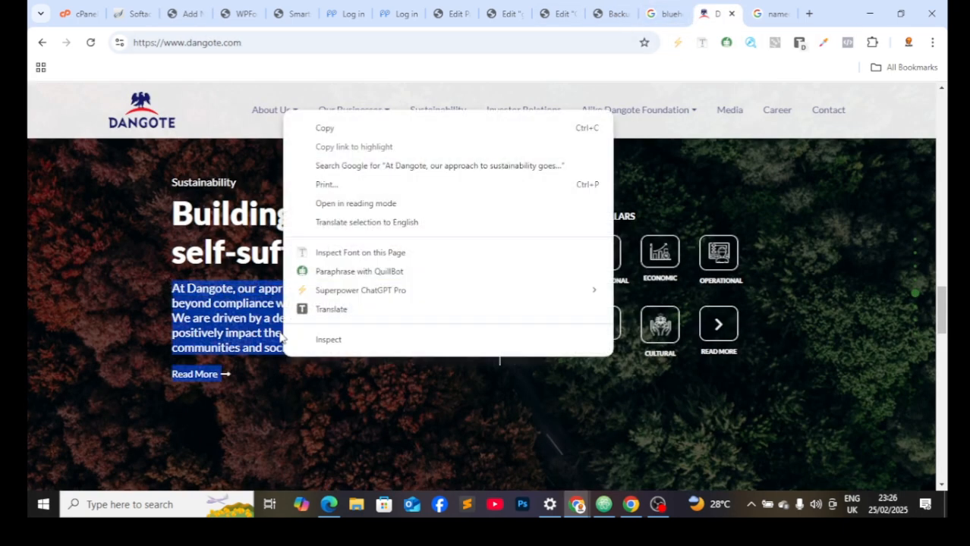
{"action": "left_click", "coordinate": [303, 307]}
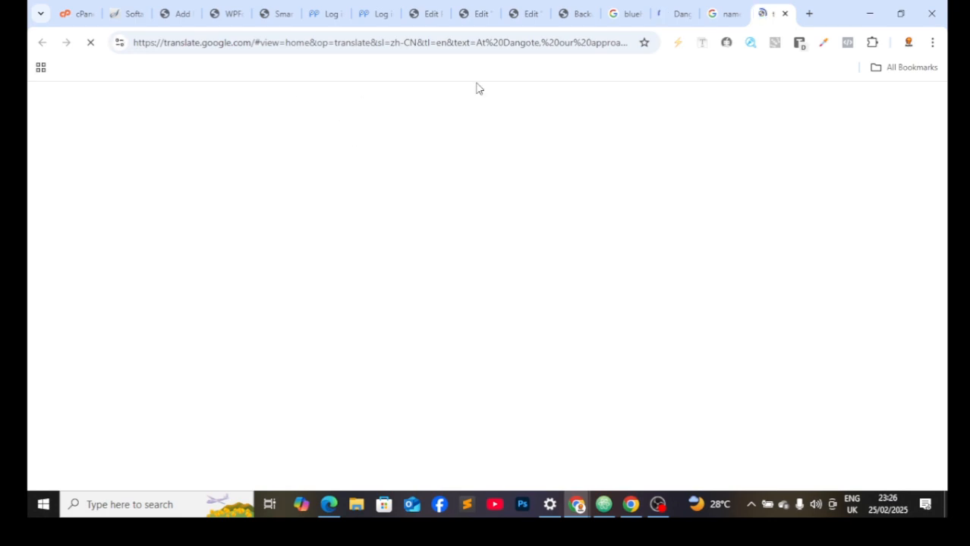
Step: Cycle through the open browser tabs to reach the bluehost search results
{"action": "left_click", "coordinate": [722, 13]}
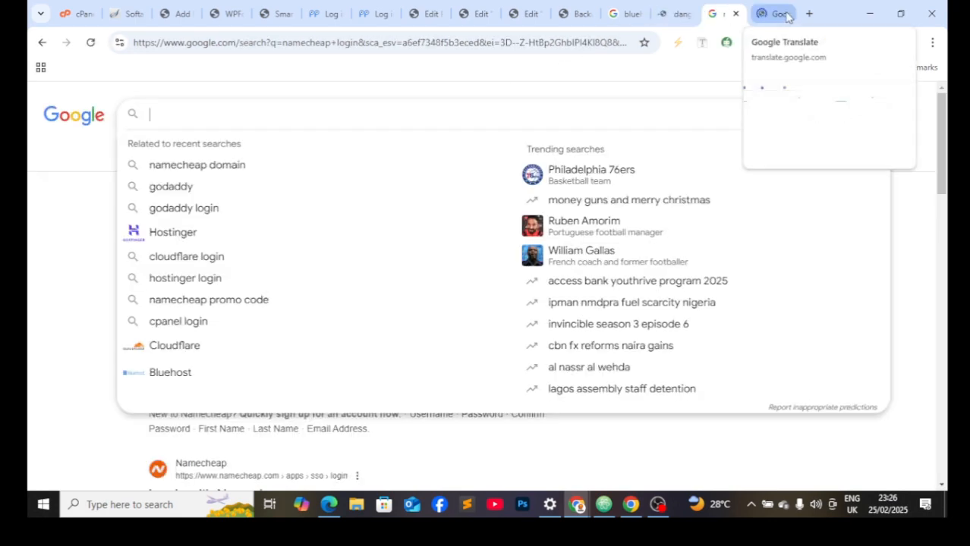
{"action": "left_click", "coordinate": [277, 12]}
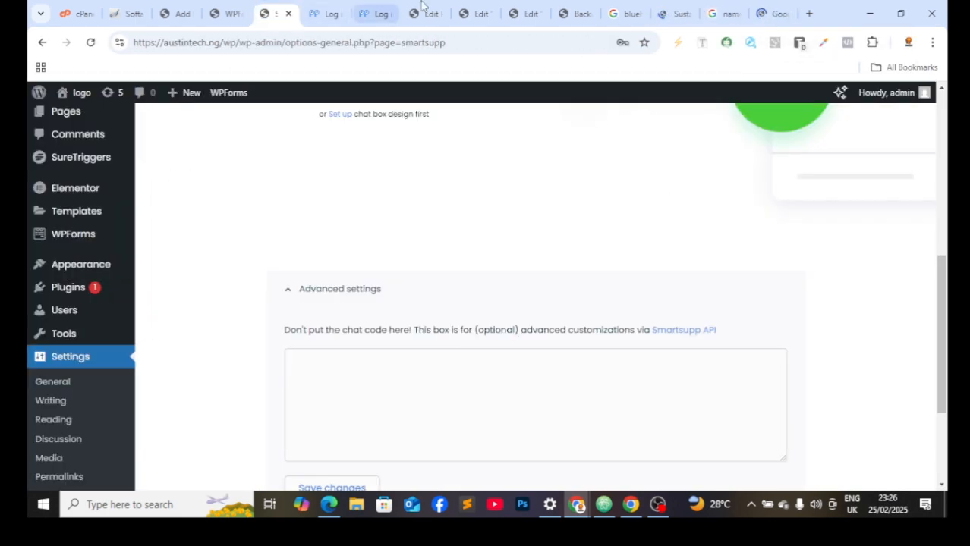
{"action": "left_click", "coordinate": [429, 13]}
{"action": "left_click", "coordinate": [525, 13]}
{"action": "left_click", "coordinate": [574, 13]}
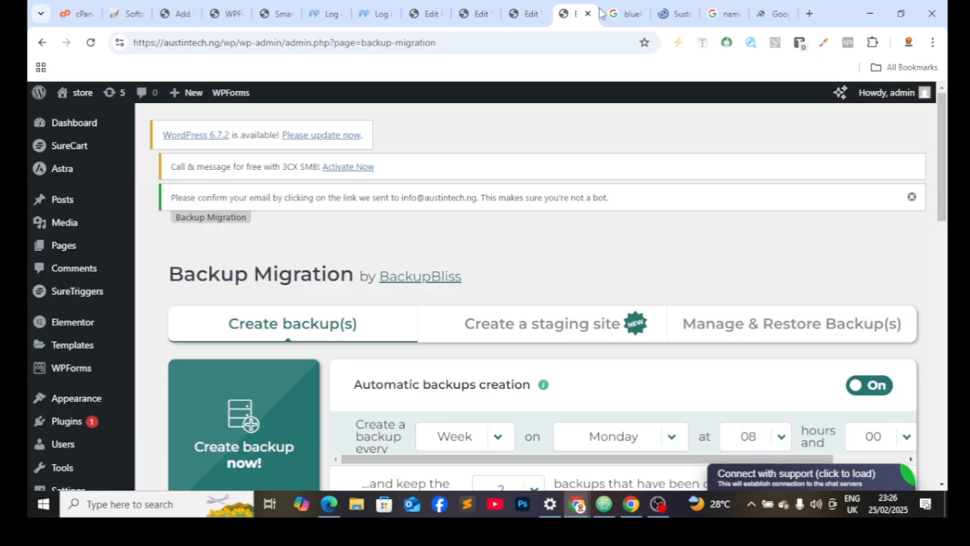
{"action": "left_click", "coordinate": [624, 12]}
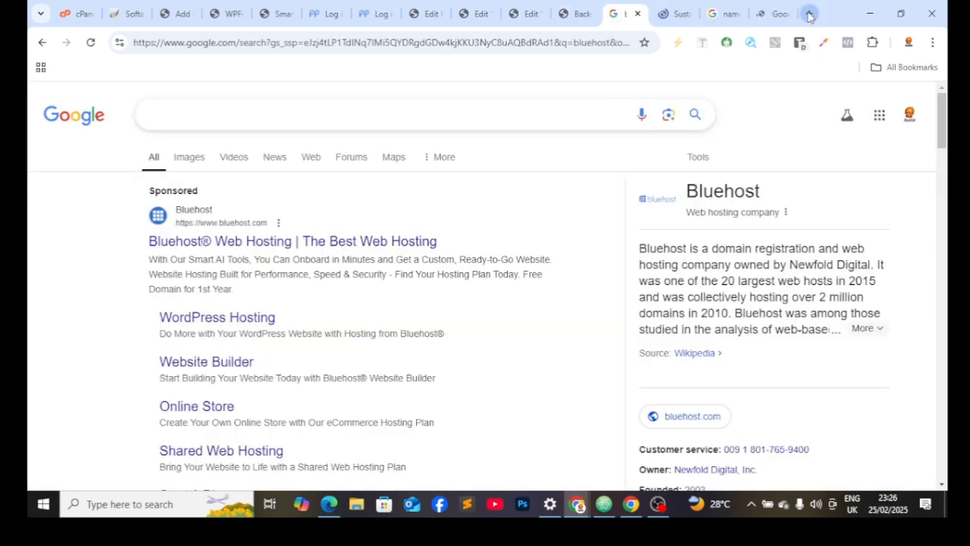
Step: Copy the Bluehost description from the Google knowledge panel
{"action": "left_click_drag", "start_coordinate": [637, 254], "coordinate": [750, 356]}
{"action": "right_click", "coordinate": [748, 350]}
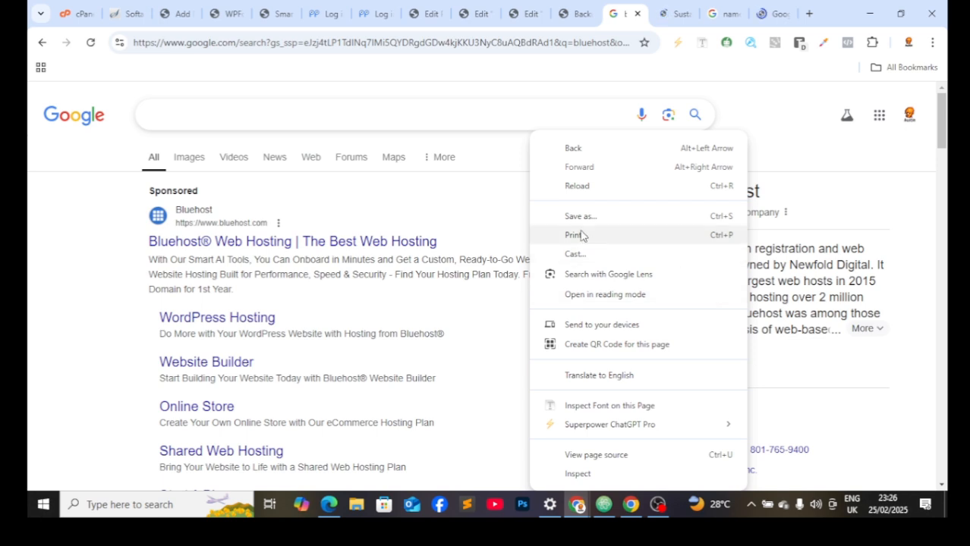
{"action": "left_click", "coordinate": [480, 272]}
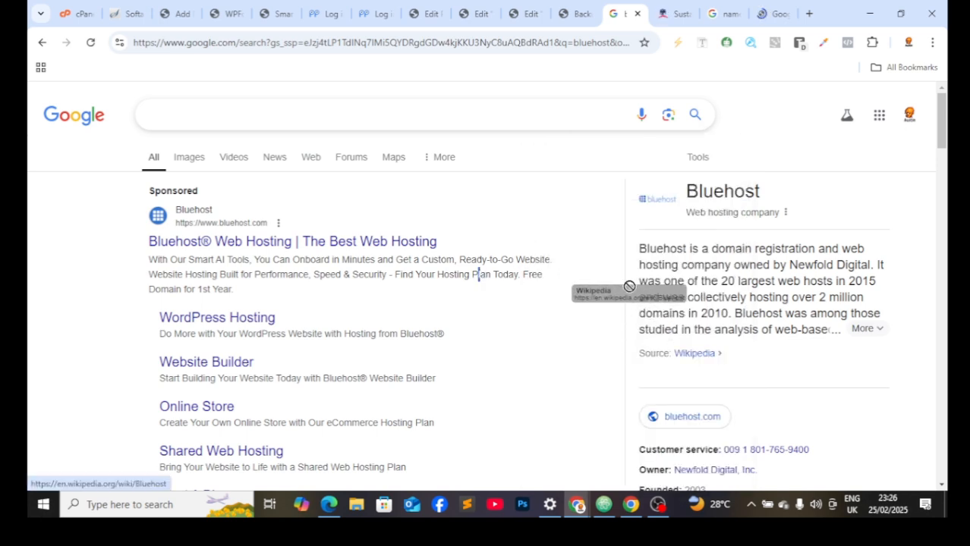
{"action": "left_click_drag", "start_coordinate": [640, 251], "coordinate": [925, 333]}
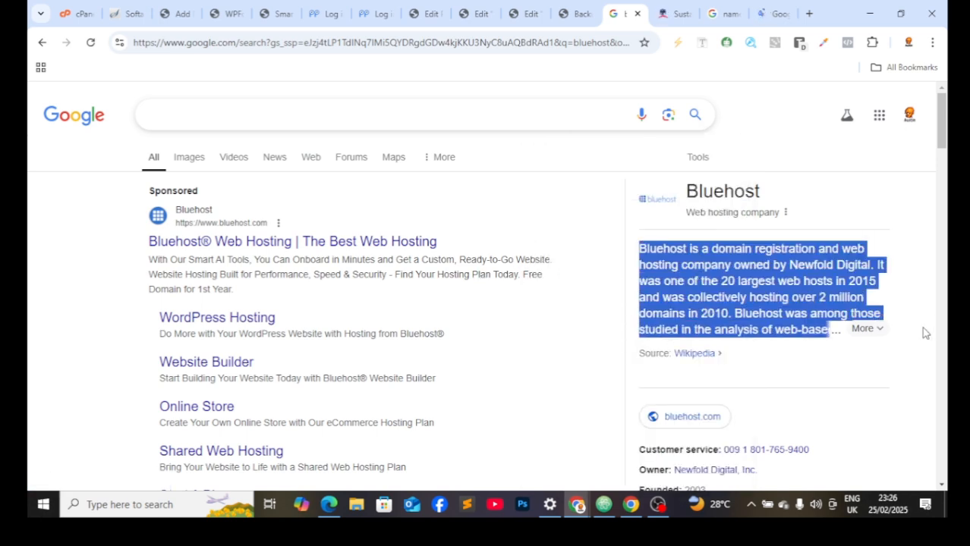
{"action": "right_click", "coordinate": [826, 315]}
{"action": "left_click", "coordinate": [533, 90]}
{"action": "left_click", "coordinate": [170, 14]}
Step: Paste the Bluehost description into the empty paragraph and save the post
{"action": "left_click", "coordinate": [107, 304]}
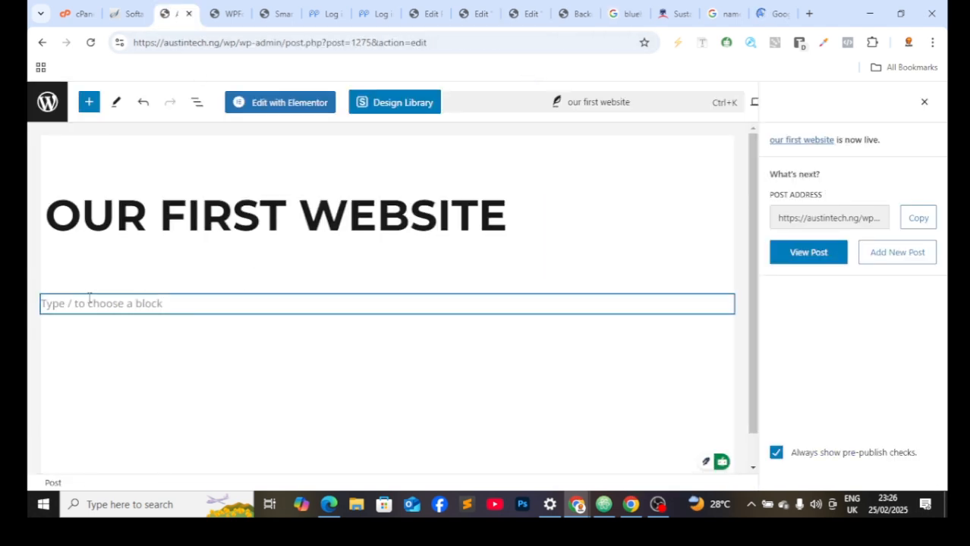
{"action": "right_click", "coordinate": [107, 308]}
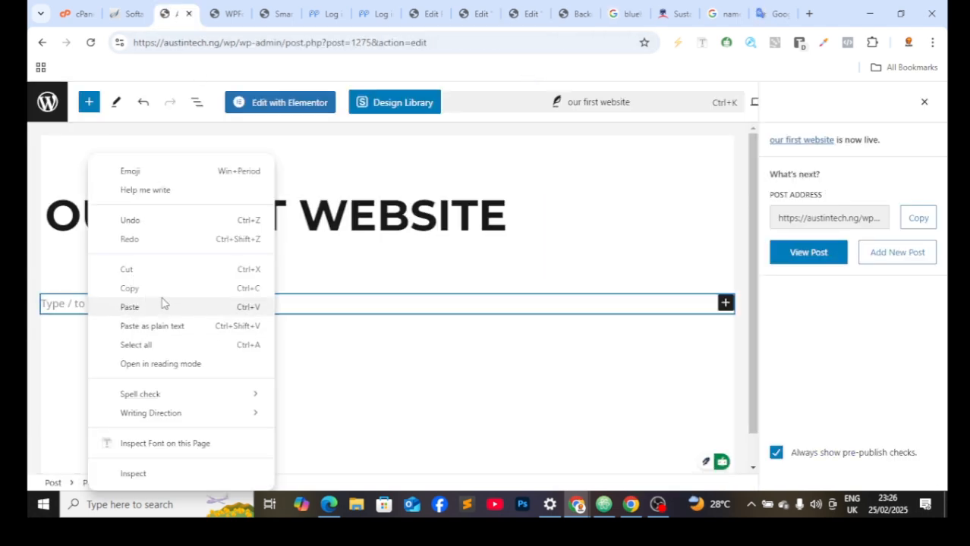
{"action": "left_click", "coordinate": [162, 306]}
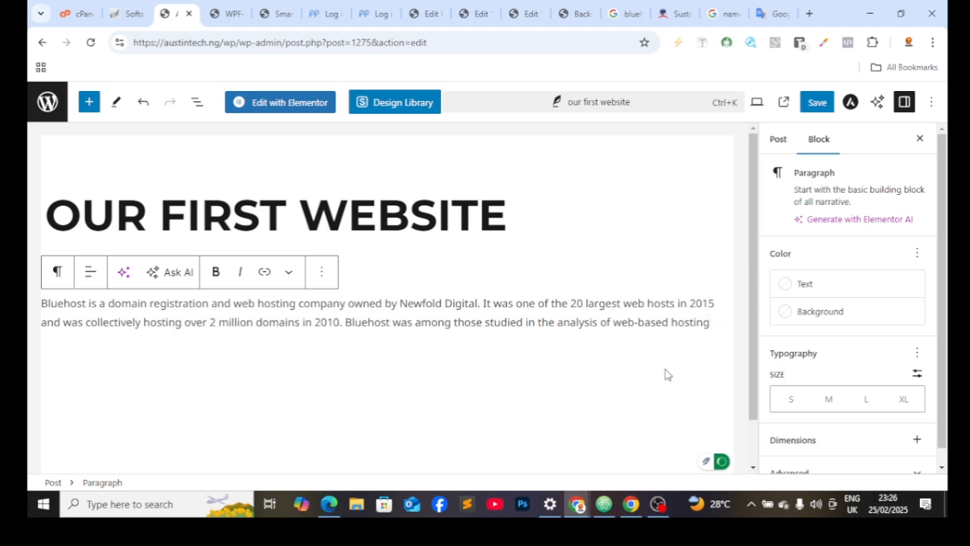
{"action": "left_click", "coordinate": [813, 104]}
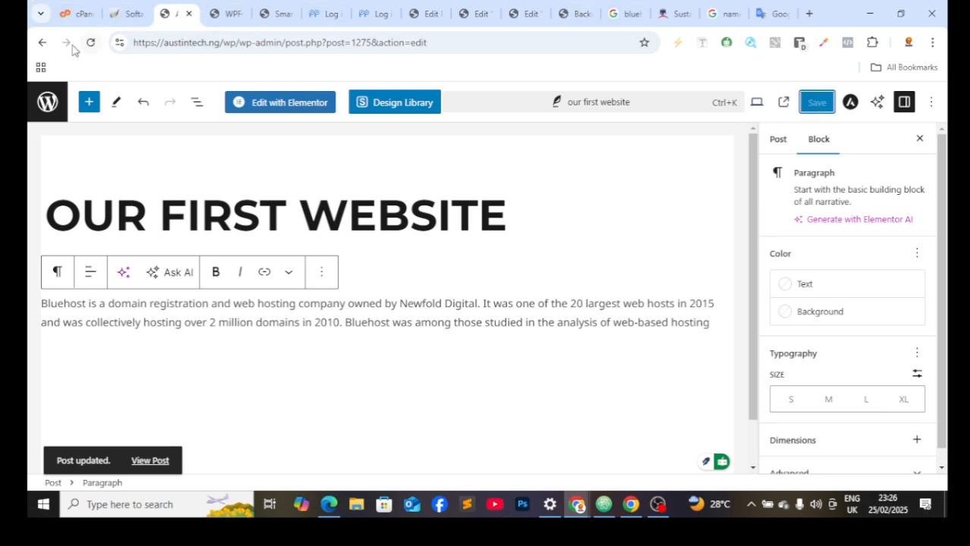
Step: Go back to All Posts and scroll through the list of both published posts
{"action": "left_click", "coordinate": [42, 44]}
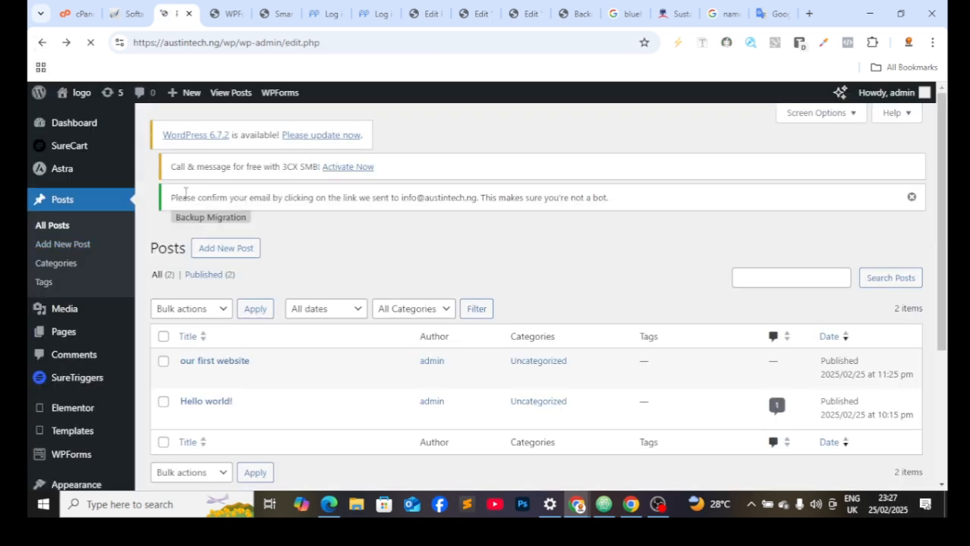
{"action": "scroll", "coordinate": [76, 436], "scroll_direction": "down", "scroll_amount": 1}
{"action": "right_click", "coordinate": [75, 436]}
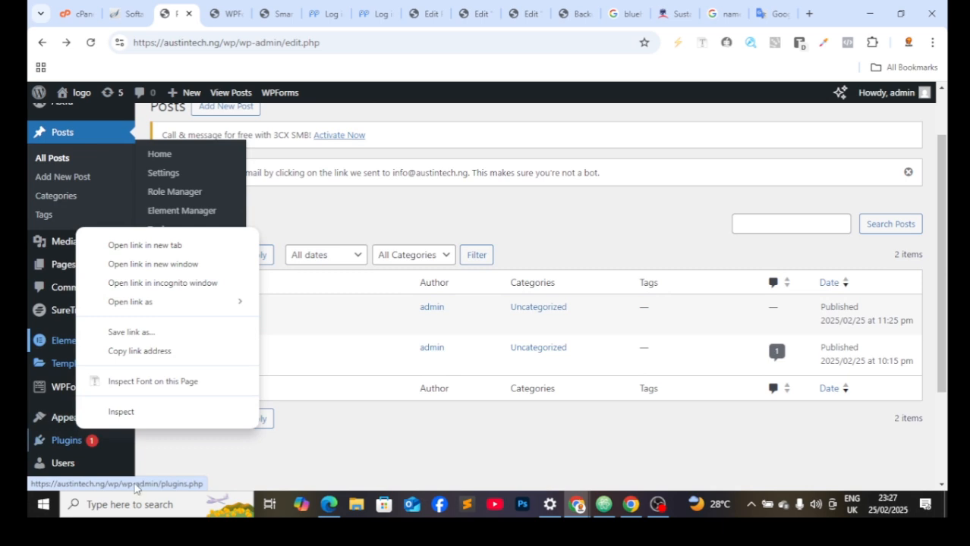
{"action": "left_click", "coordinate": [206, 446]}
{"action": "scroll", "coordinate": [119, 450], "scroll_direction": "down", "scroll_amount": 3}
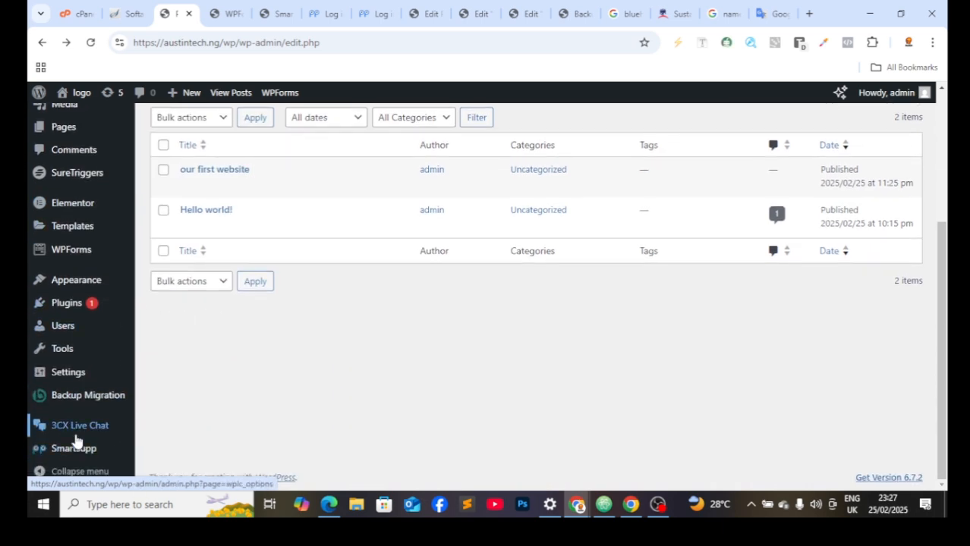
Step: Save the General settings unchanged, then move on to Settings > Reading
{"action": "left_click", "coordinate": [101, 373]}
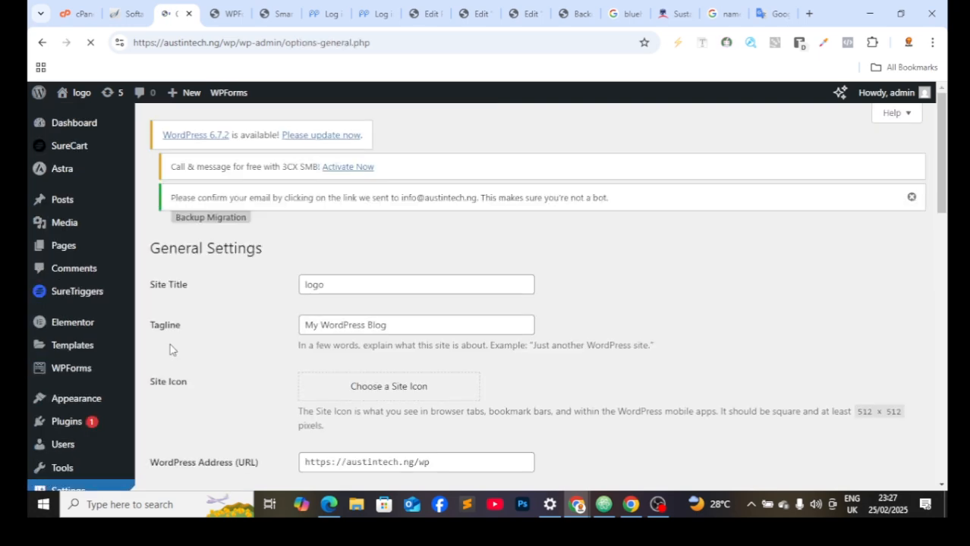
{"action": "scroll", "coordinate": [360, 380], "scroll_direction": "down", "scroll_amount": 4}
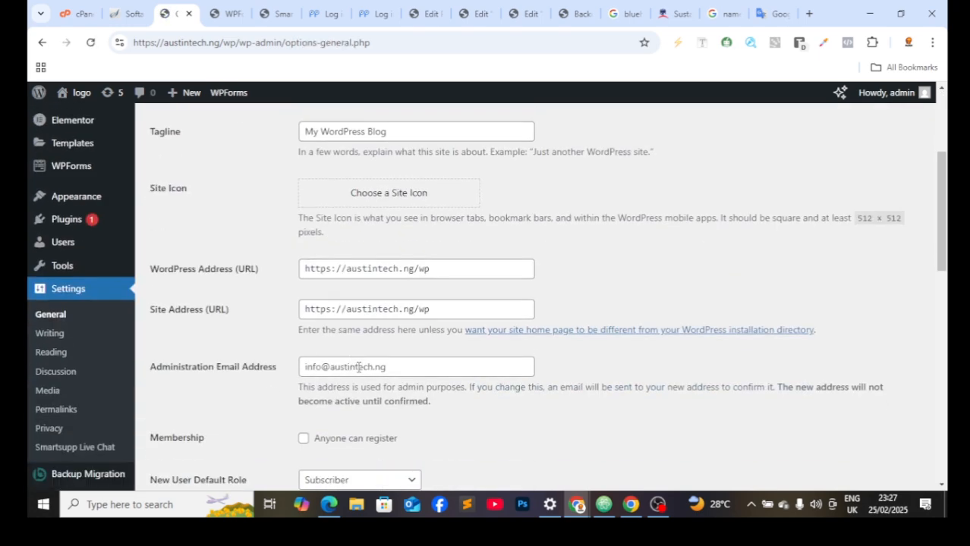
{"action": "scroll", "coordinate": [360, 380], "scroll_direction": "down", "scroll_amount": 1}
{"action": "scroll", "coordinate": [362, 394], "scroll_direction": "down", "scroll_amount": 3}
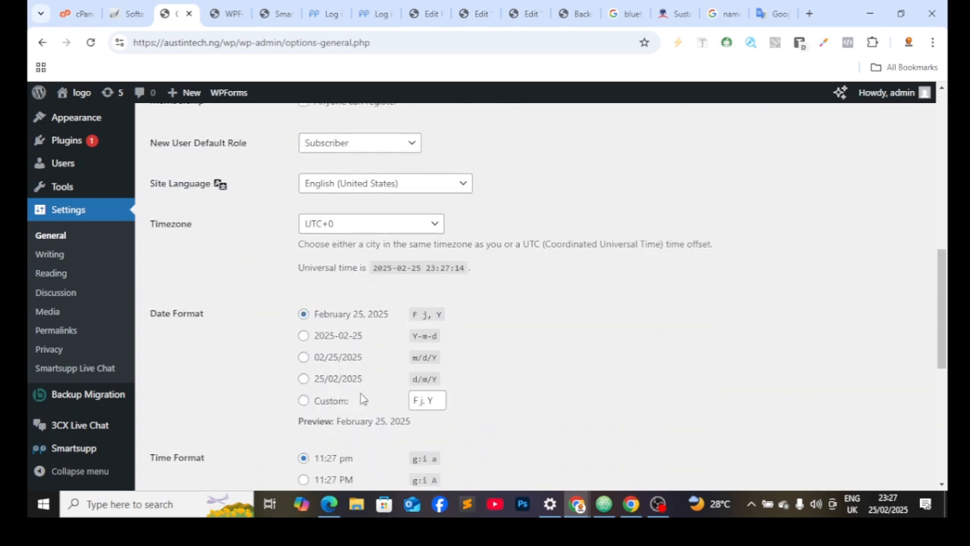
{"action": "scroll", "coordinate": [337, 404], "scroll_direction": "up", "scroll_amount": 1}
{"action": "scroll", "coordinate": [337, 404], "scroll_direction": "down", "scroll_amount": 5}
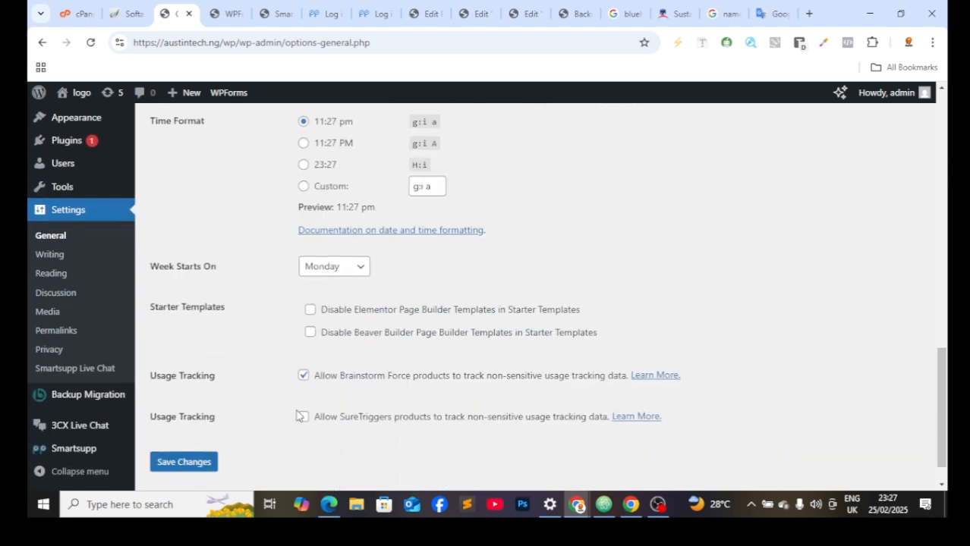
{"action": "left_click", "coordinate": [194, 463]}
{"action": "left_click", "coordinate": [55, 274]}
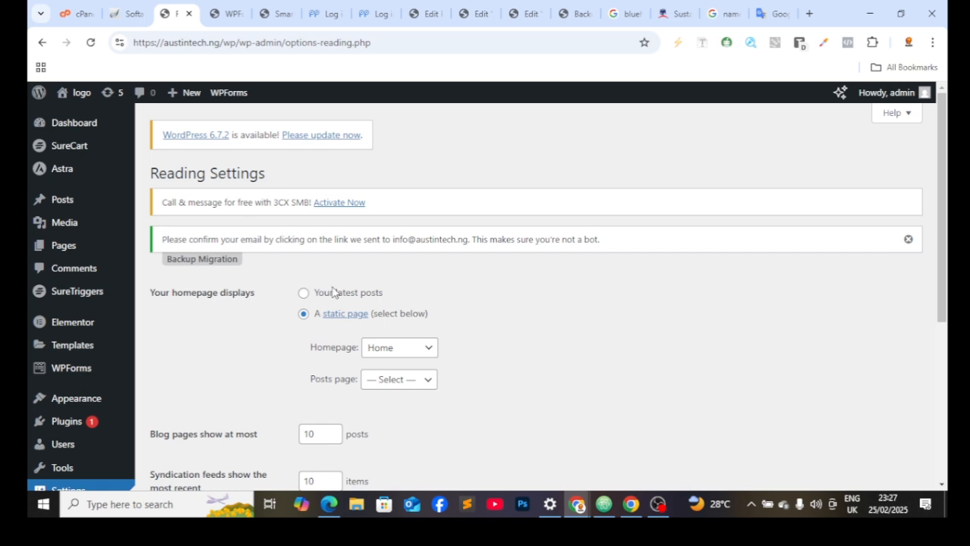
Step: Keep Home as the homepage, leave the posts page unset, and head to Pages
{"action": "left_click", "coordinate": [391, 349]}
{"action": "left_click", "coordinate": [407, 274]}
{"action": "left_click", "coordinate": [404, 379]}
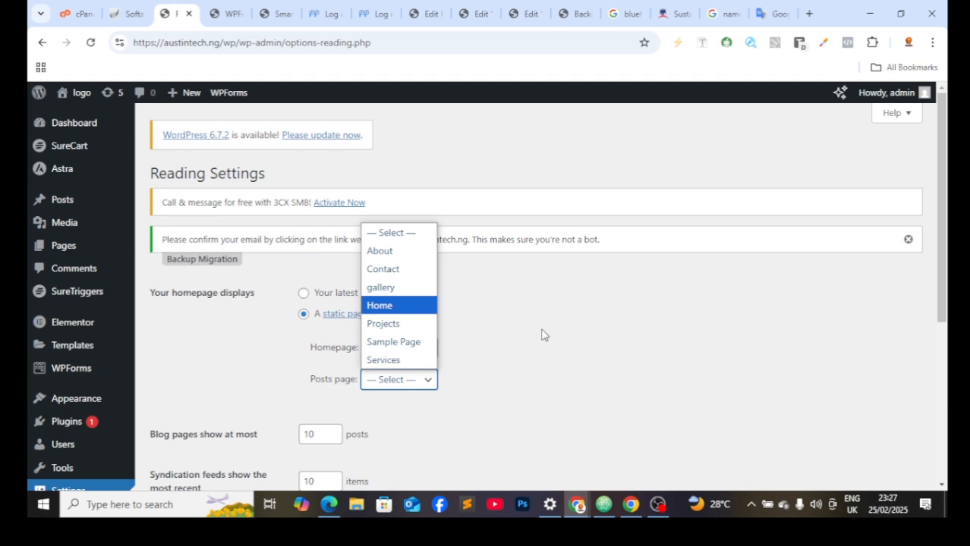
{"action": "left_click", "coordinate": [492, 350]}
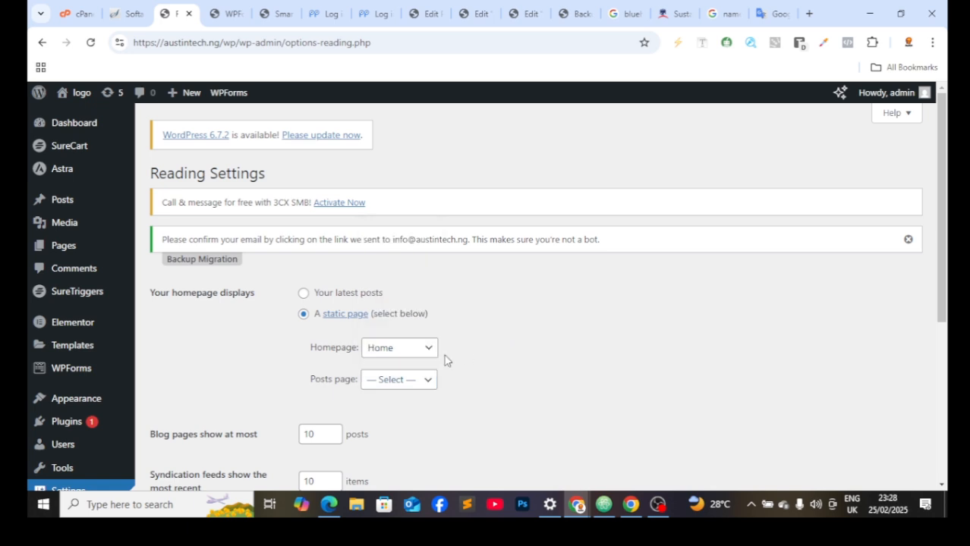
{"action": "left_click", "coordinate": [75, 249]}
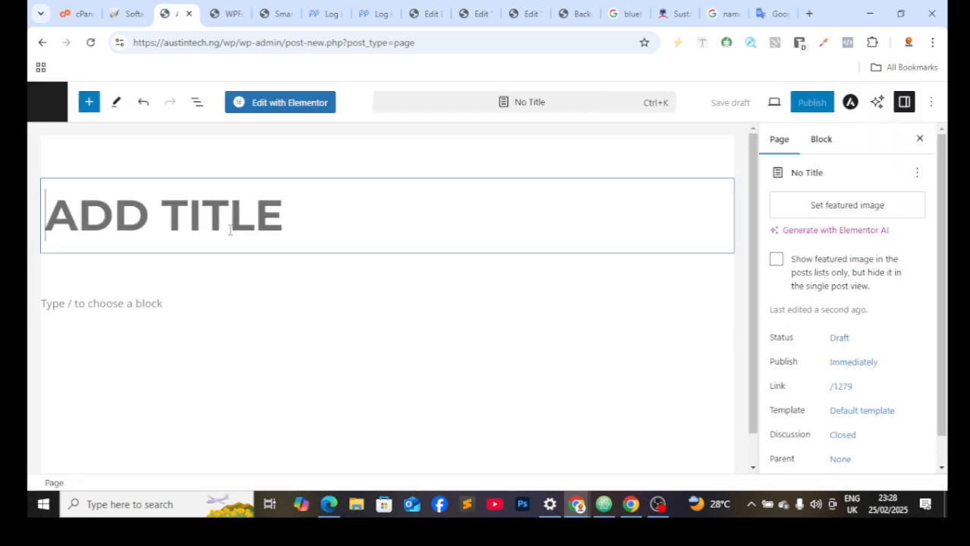
Step: Title the new page 'blog' and publish it through the pre-publish check
{"action": "type", "text": "blog"}
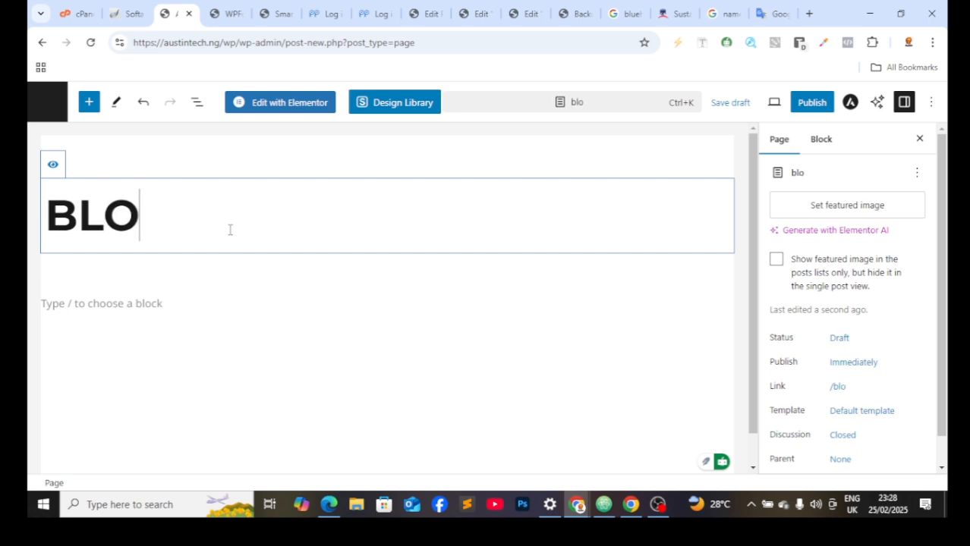
{"action": "left_click", "coordinate": [811, 102]}
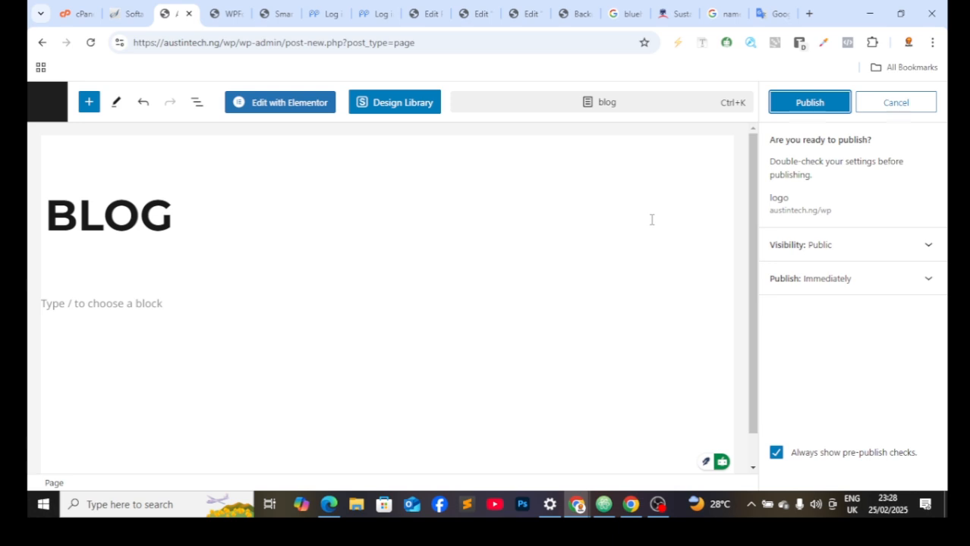
{"action": "left_click", "coordinate": [809, 102]}
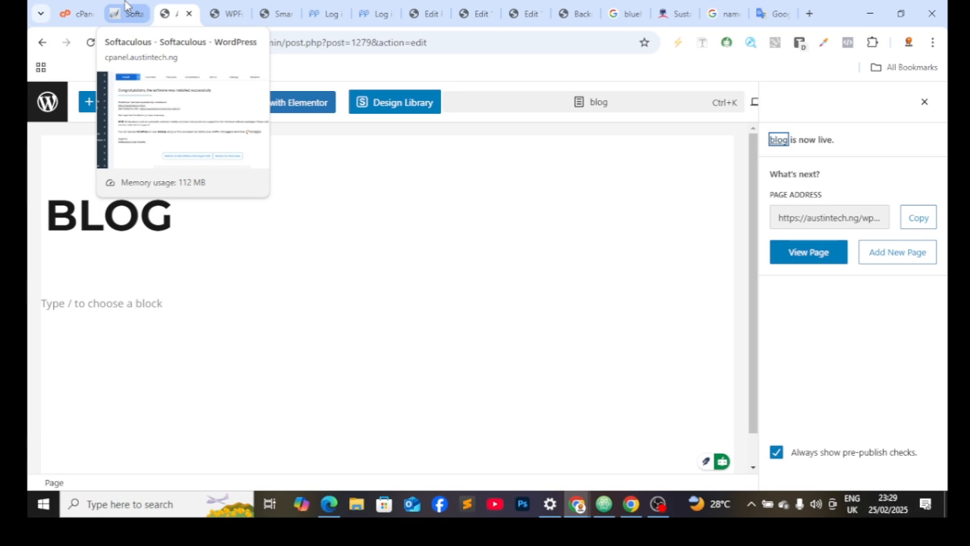
Step: Add the 'blog' page to the primary menu in the Menus editor
{"action": "left_click", "coordinate": [43, 46]}
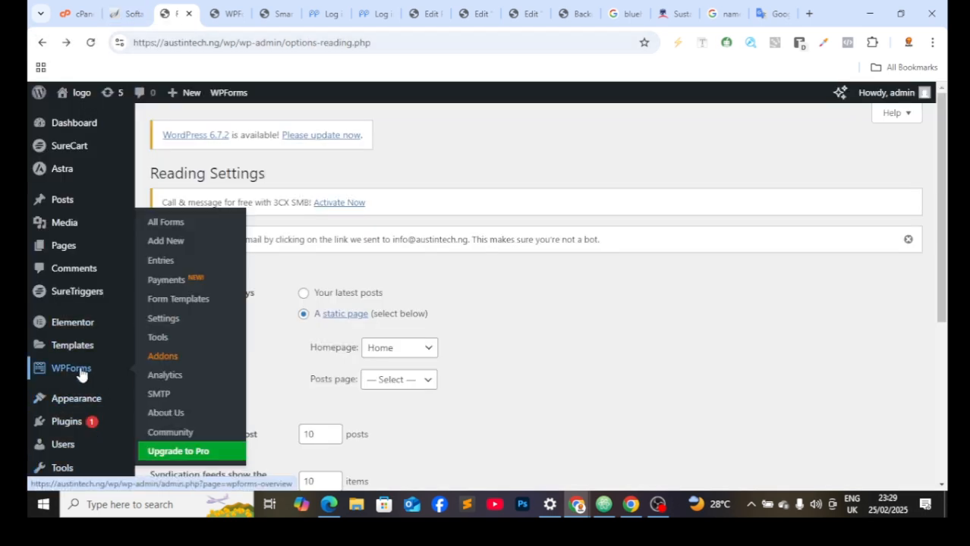
{"action": "mouse_move", "coordinate": [92, 408]}
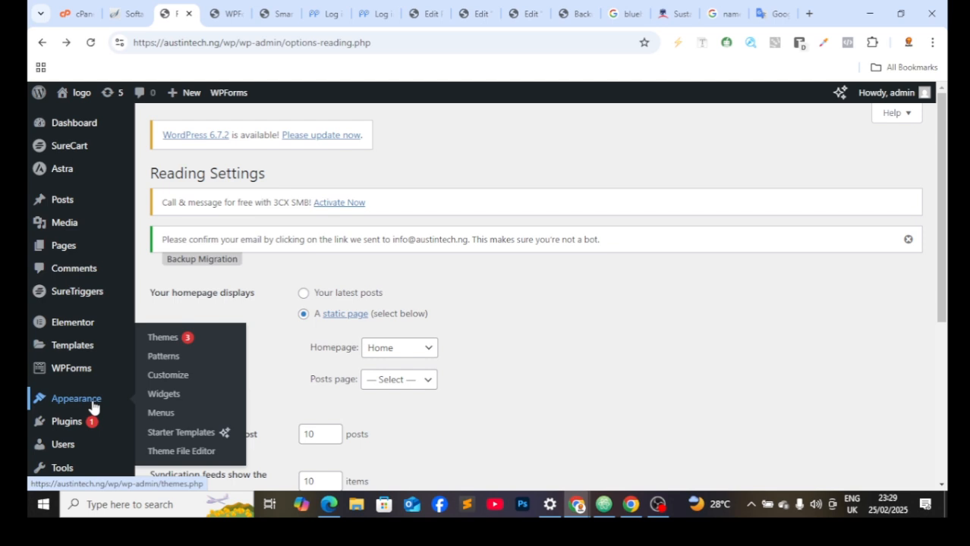
{"action": "left_click", "coordinate": [163, 413]}
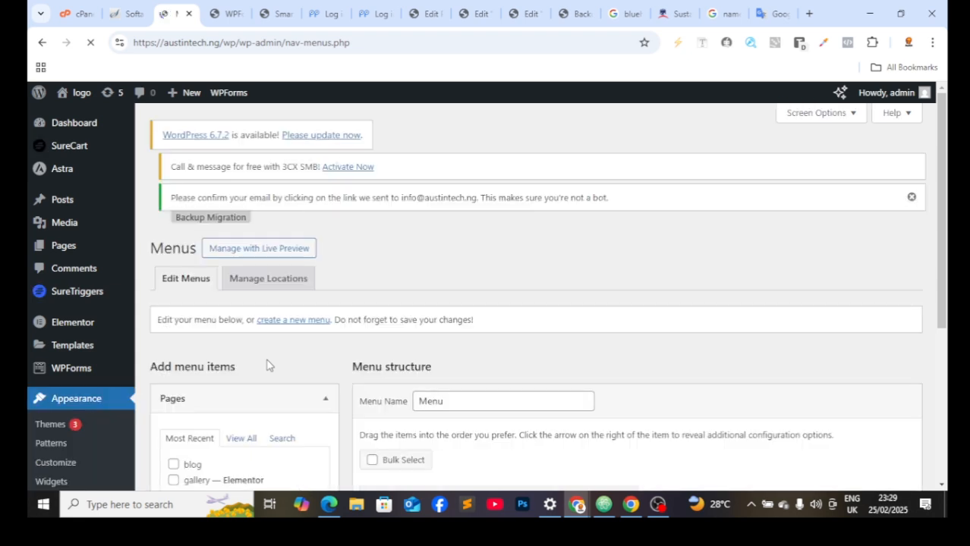
{"action": "scroll", "coordinate": [171, 351], "scroll_direction": "down", "scroll_amount": 2}
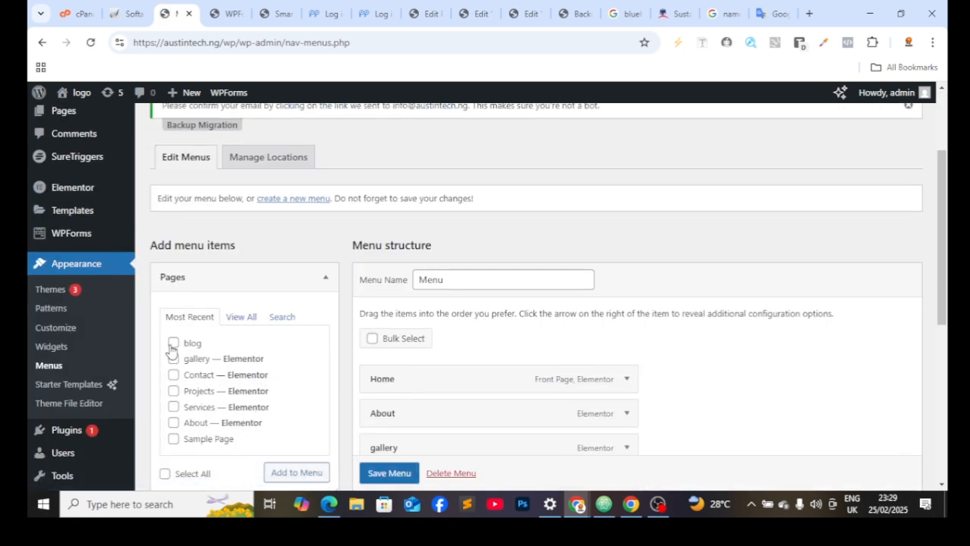
{"action": "left_click", "coordinate": [174, 344]}
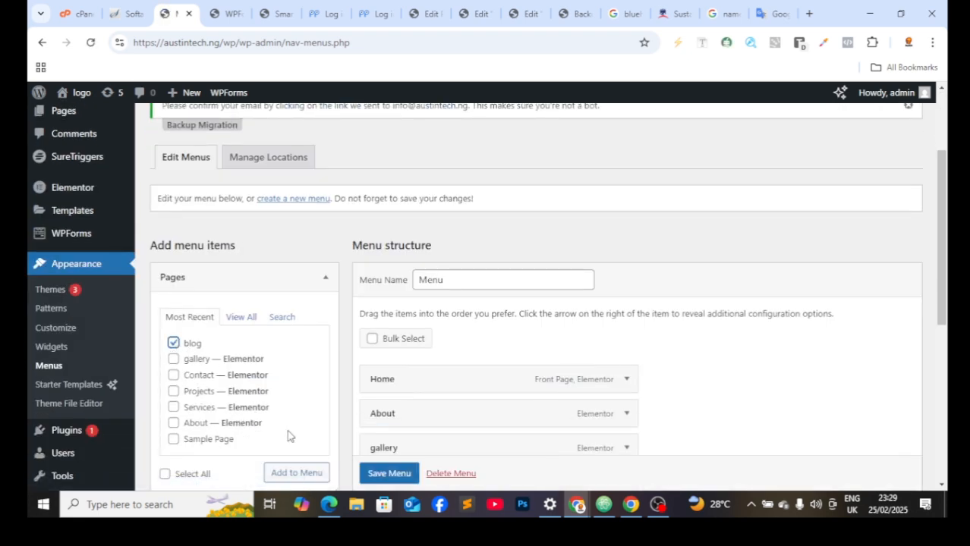
{"action": "left_click", "coordinate": [313, 472]}
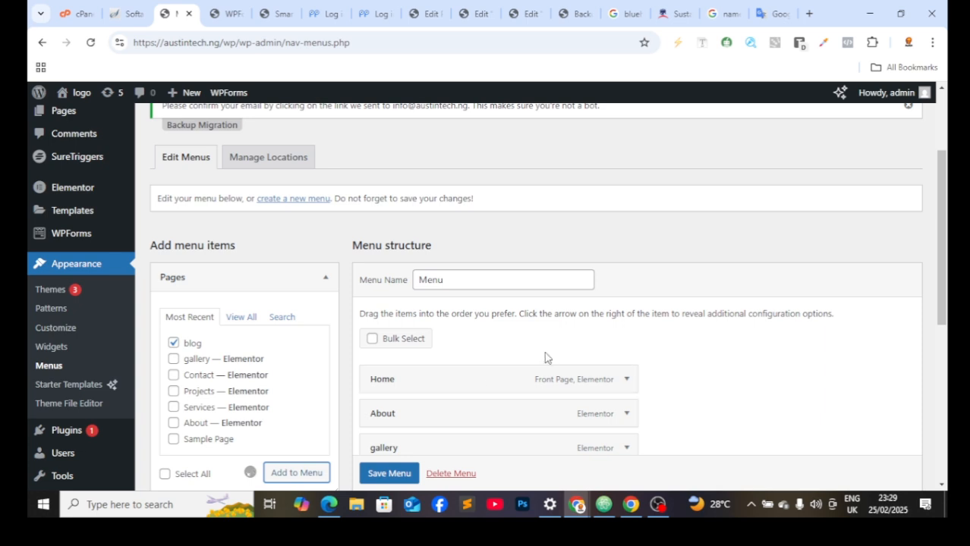
Step: Move the blog menu item directly below Home and save the menu
{"action": "scroll", "coordinate": [422, 410], "scroll_direction": "down", "scroll_amount": 4}
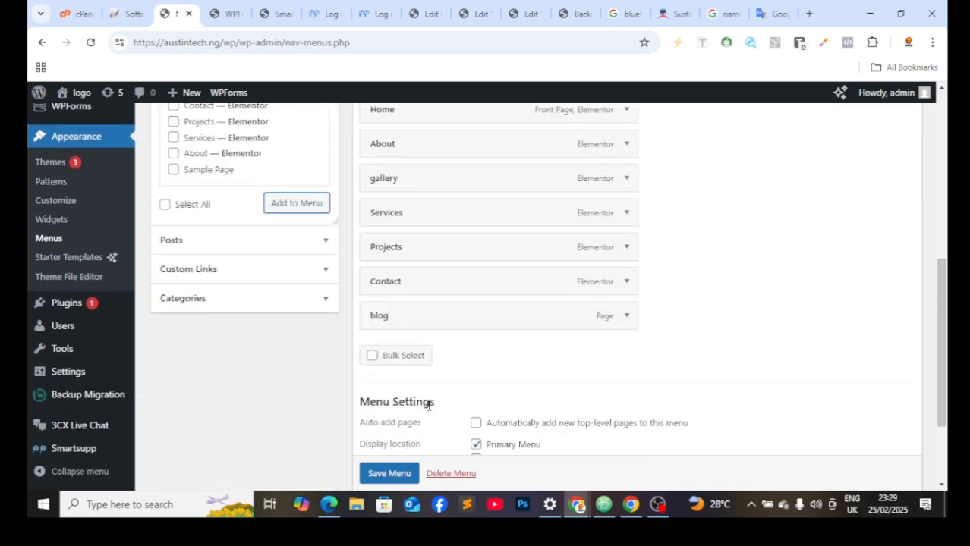
{"action": "left_click_drag", "start_coordinate": [466, 324], "coordinate": [417, 159]}
{"action": "scroll", "coordinate": [387, 472], "scroll_direction": "down", "scroll_amount": 1}
{"action": "left_click", "coordinate": [388, 472]}
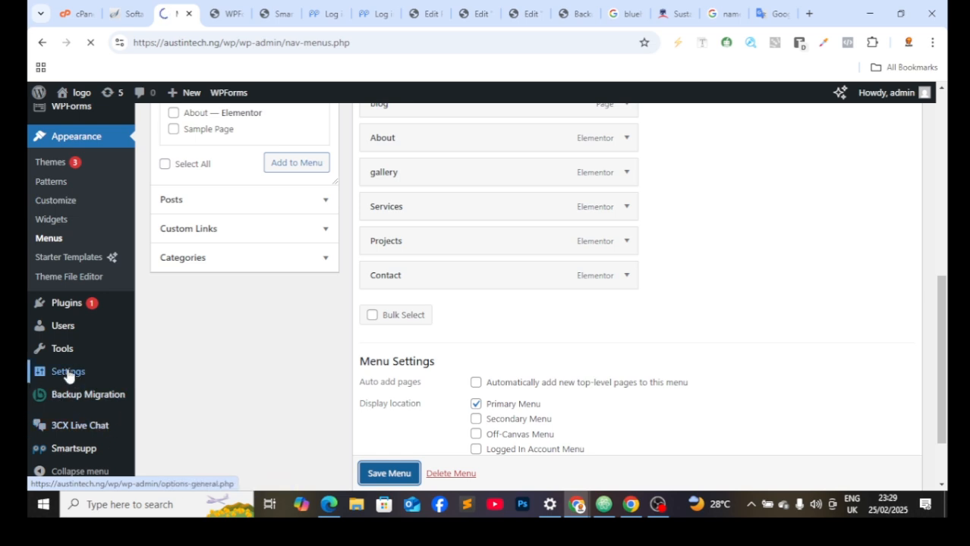
{"action": "mouse_move", "coordinate": [69, 375]}
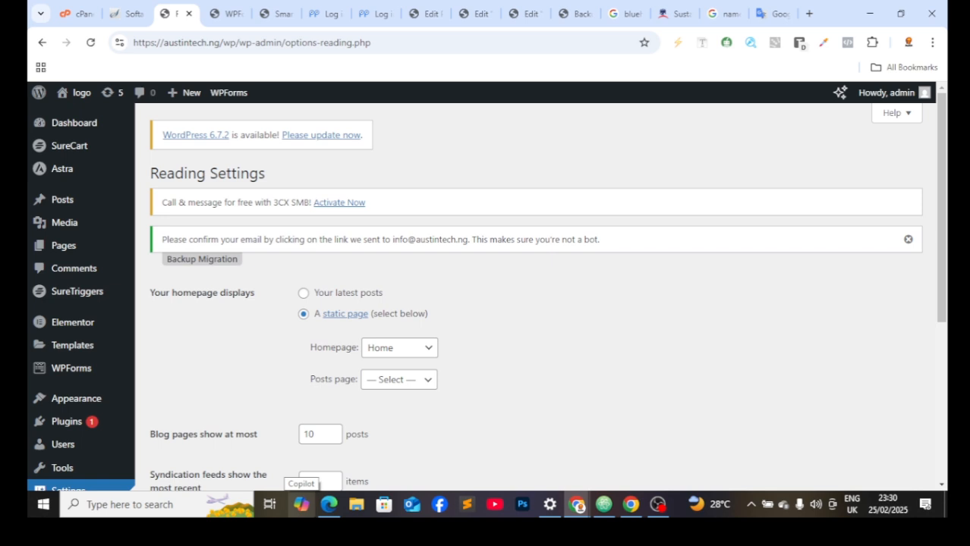
Step: Choose 'blog' as the Posts page, save Reading Settings, then go to General Settings
{"action": "left_click", "coordinate": [420, 388]}
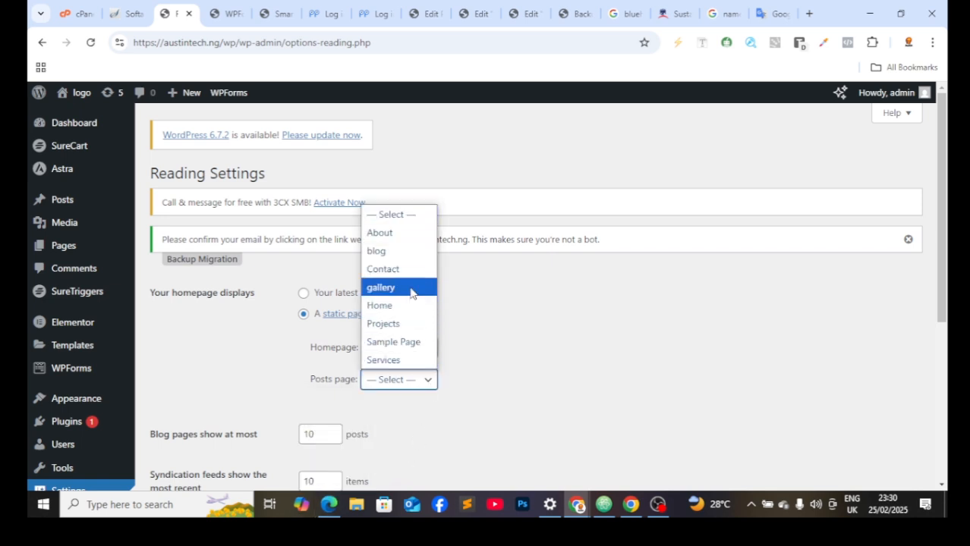
{"action": "left_click", "coordinate": [411, 251]}
{"action": "scroll", "coordinate": [424, 383], "scroll_direction": "down", "scroll_amount": 4}
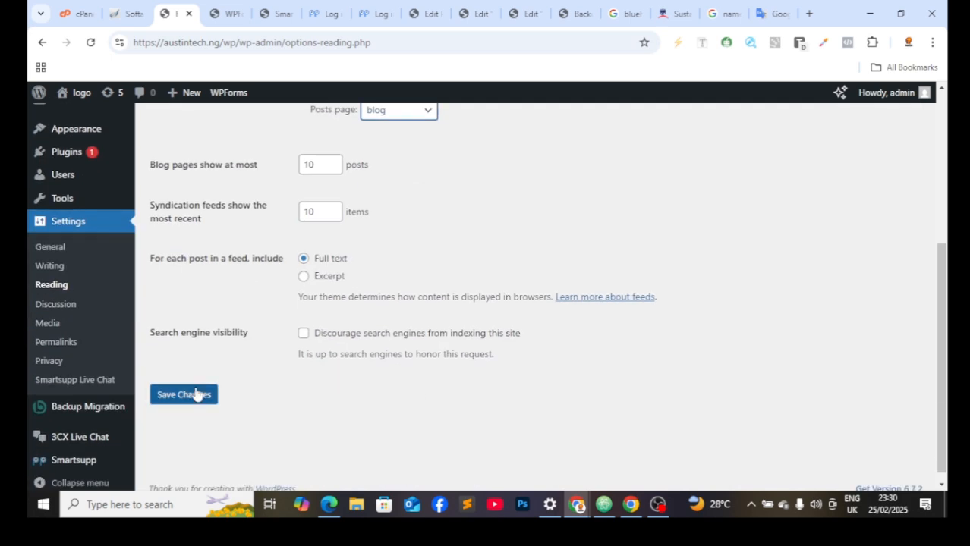
{"action": "left_click", "coordinate": [196, 399]}
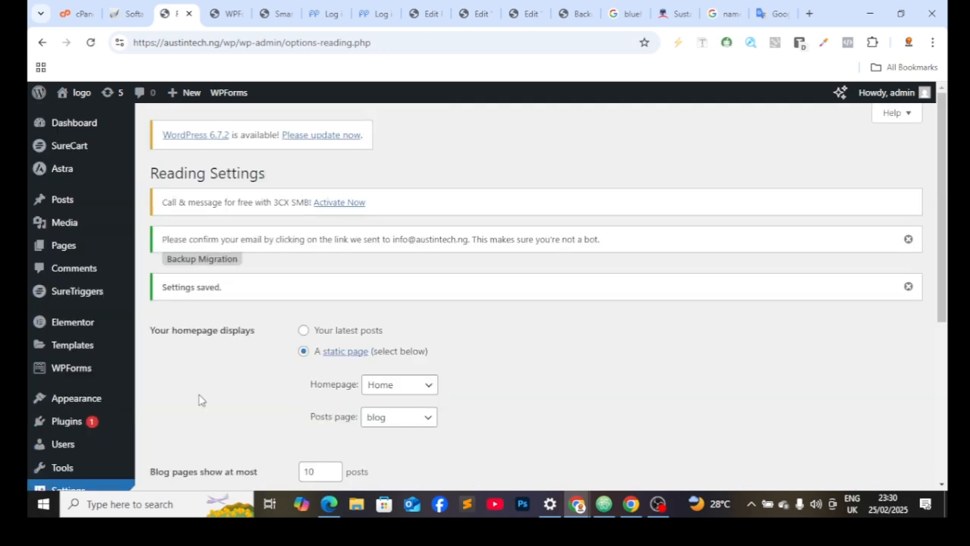
{"action": "scroll", "coordinate": [199, 401], "scroll_direction": "down", "scroll_amount": 4}
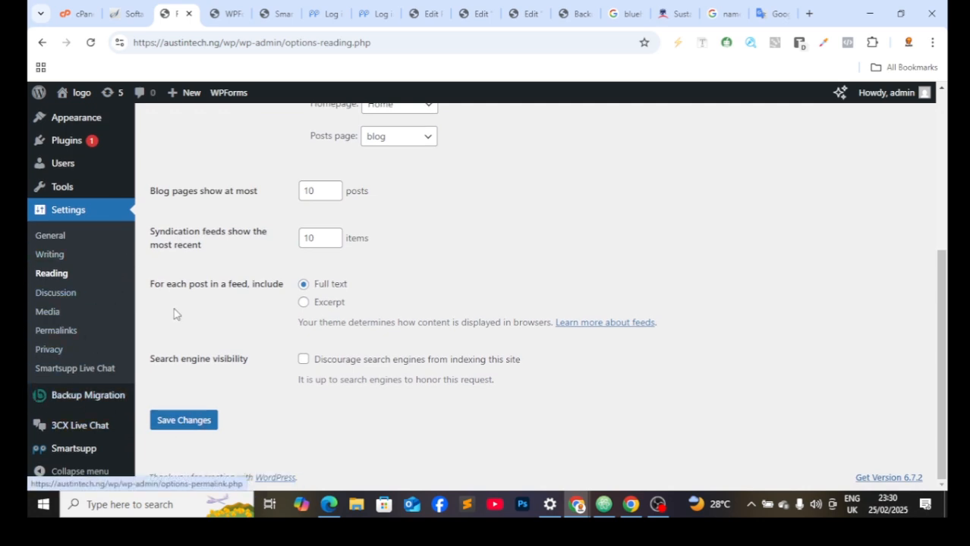
{"action": "left_click", "coordinate": [84, 214]}
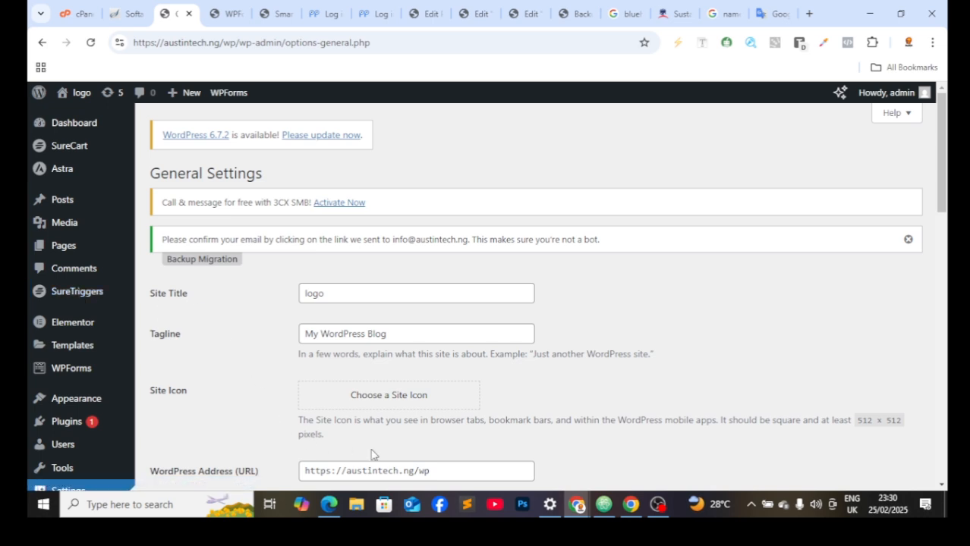
{"action": "scroll", "coordinate": [371, 454], "scroll_direction": "down", "scroll_amount": 2}
{"action": "scroll", "coordinate": [356, 448], "scroll_direction": "down", "scroll_amount": 3}
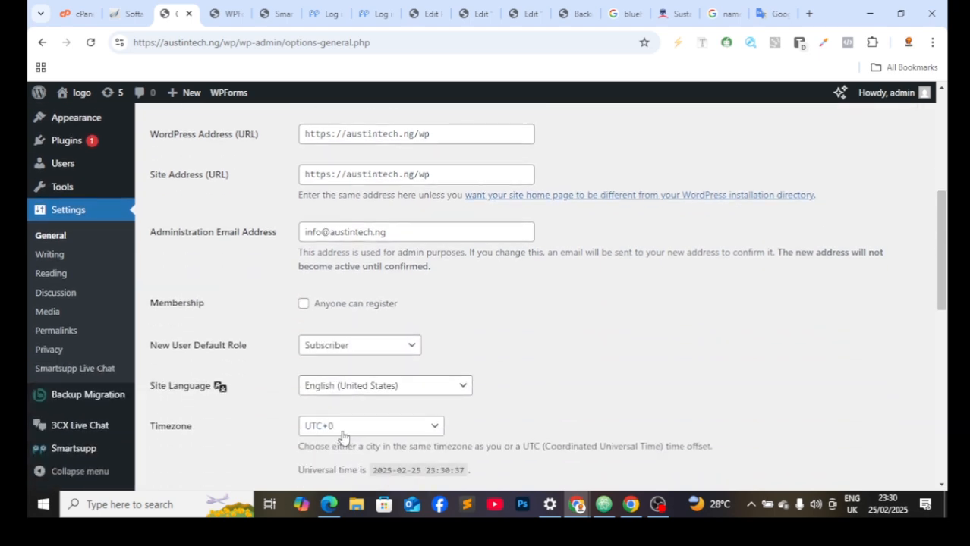
{"action": "scroll", "coordinate": [341, 438], "scroll_direction": "down", "scroll_amount": 4}
{"action": "scroll", "coordinate": [341, 432], "scroll_direction": "up", "scroll_amount": 3}
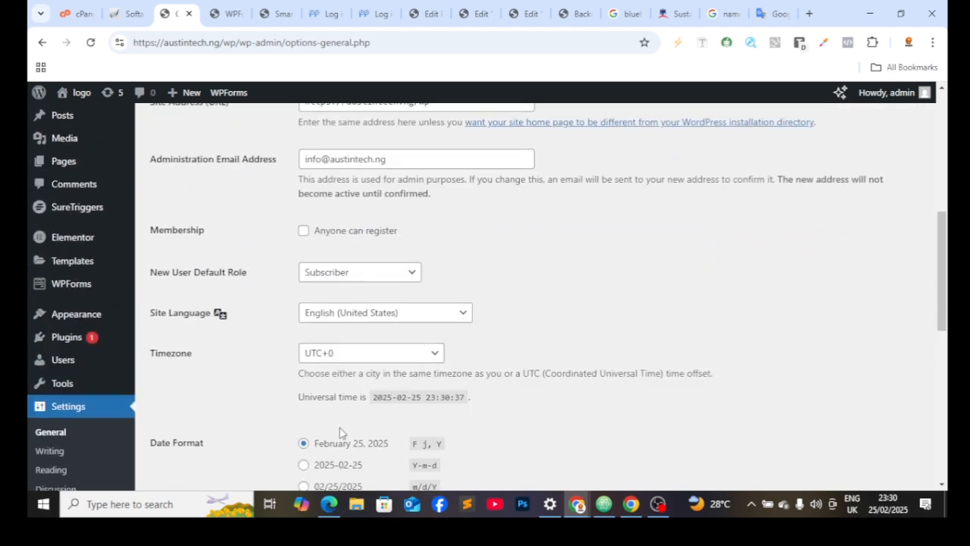
{"action": "scroll", "coordinate": [340, 433], "scroll_direction": "up", "scroll_amount": 2}
{"action": "scroll", "coordinate": [334, 426], "scroll_direction": "up", "scroll_amount": 2}
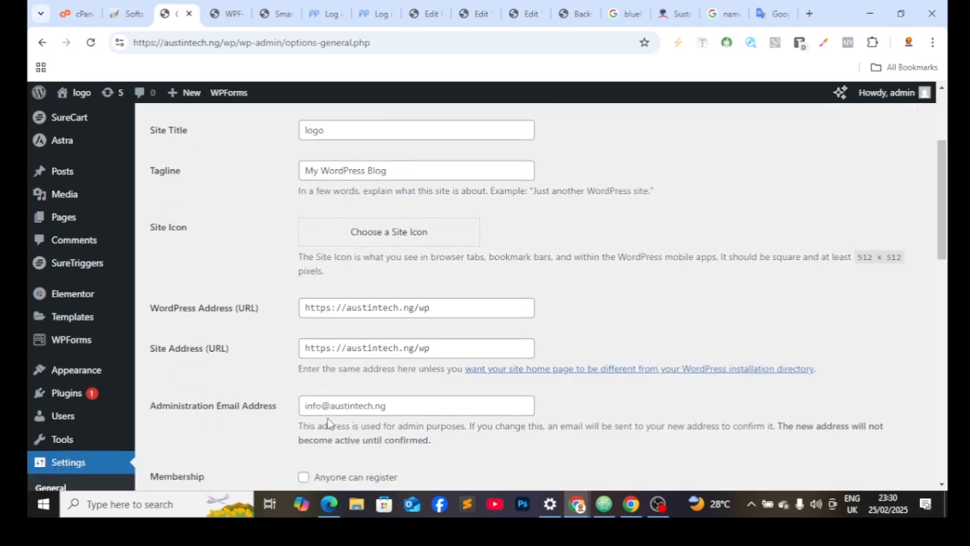
{"action": "scroll", "coordinate": [328, 422], "scroll_direction": "down", "scroll_amount": 8}
{"action": "right_click", "coordinate": [354, 320]}
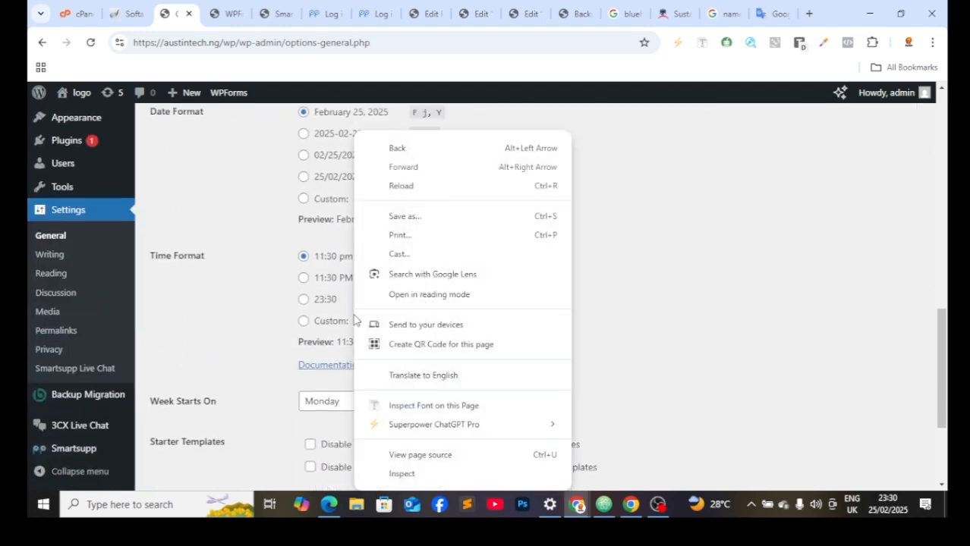
{"action": "left_click", "coordinate": [213, 325]}
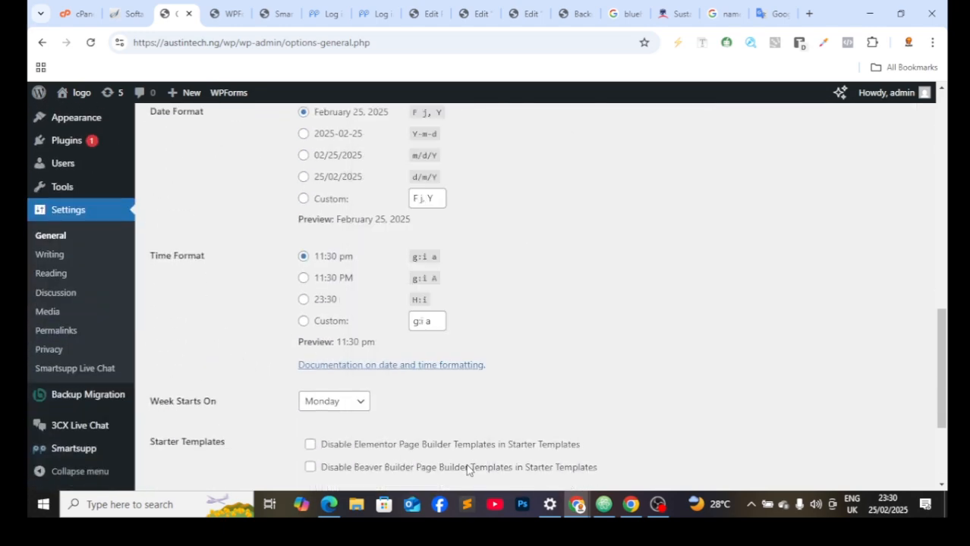
{"action": "scroll", "coordinate": [468, 470], "scroll_direction": "down", "scroll_amount": 3}
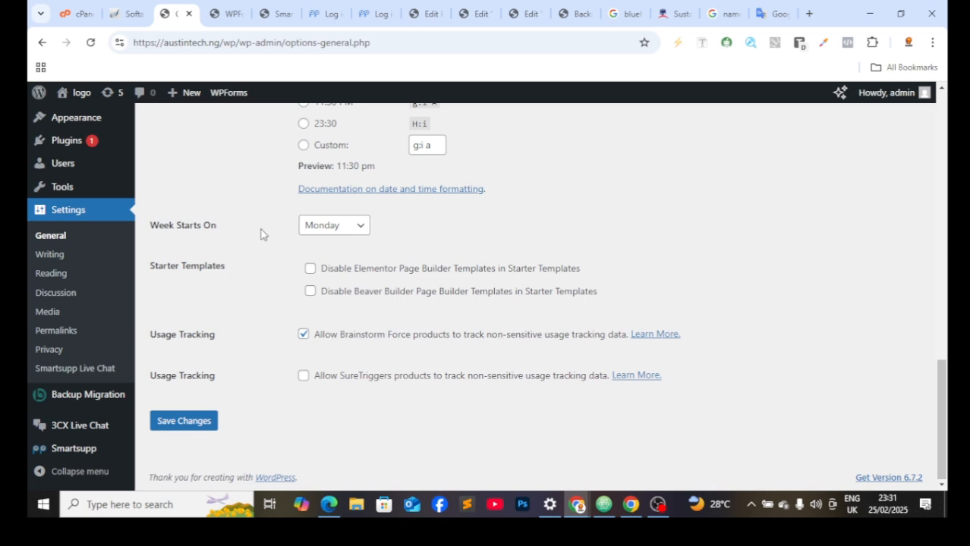